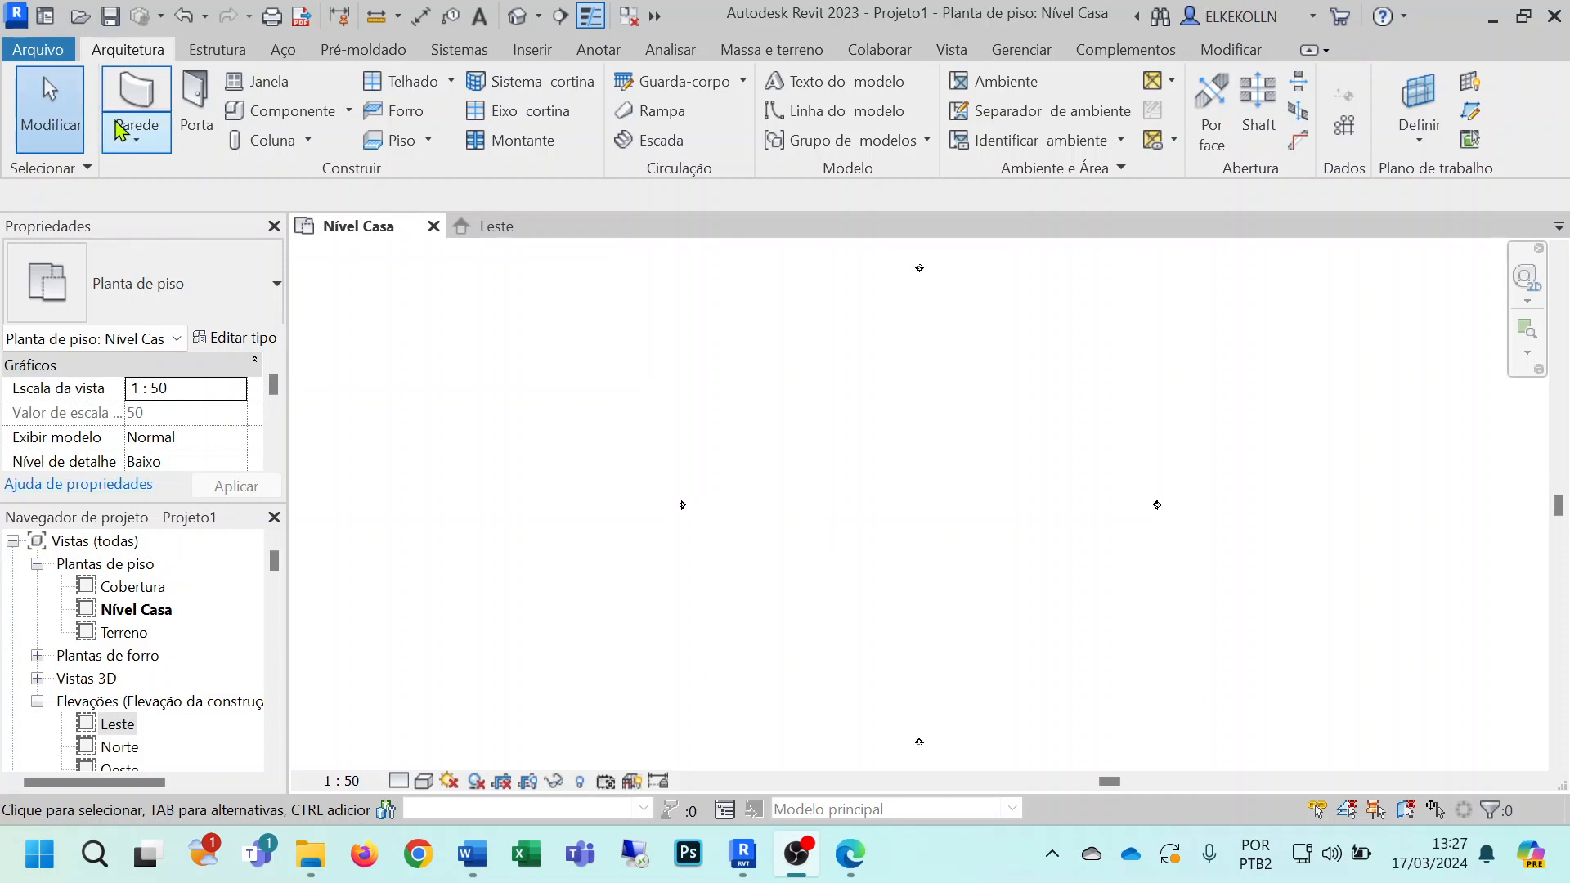
Step: Open the finished reference house project Modelo from the EGPT folder
{"action": "left_click", "coordinate": [39, 51]}
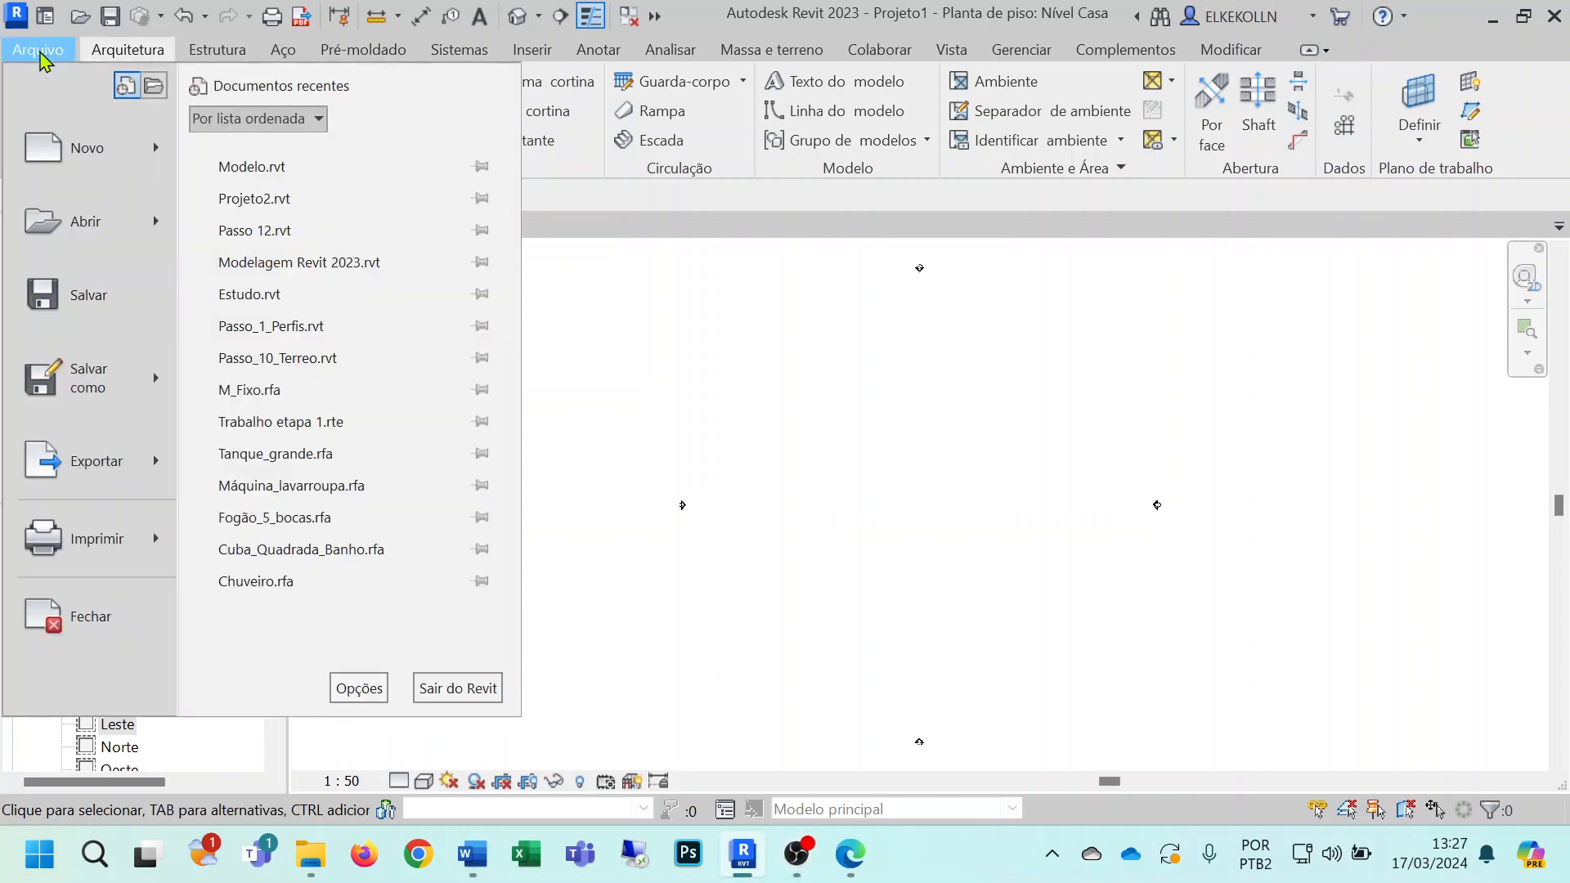
{"action": "mouse_move", "coordinate": [99, 241]}
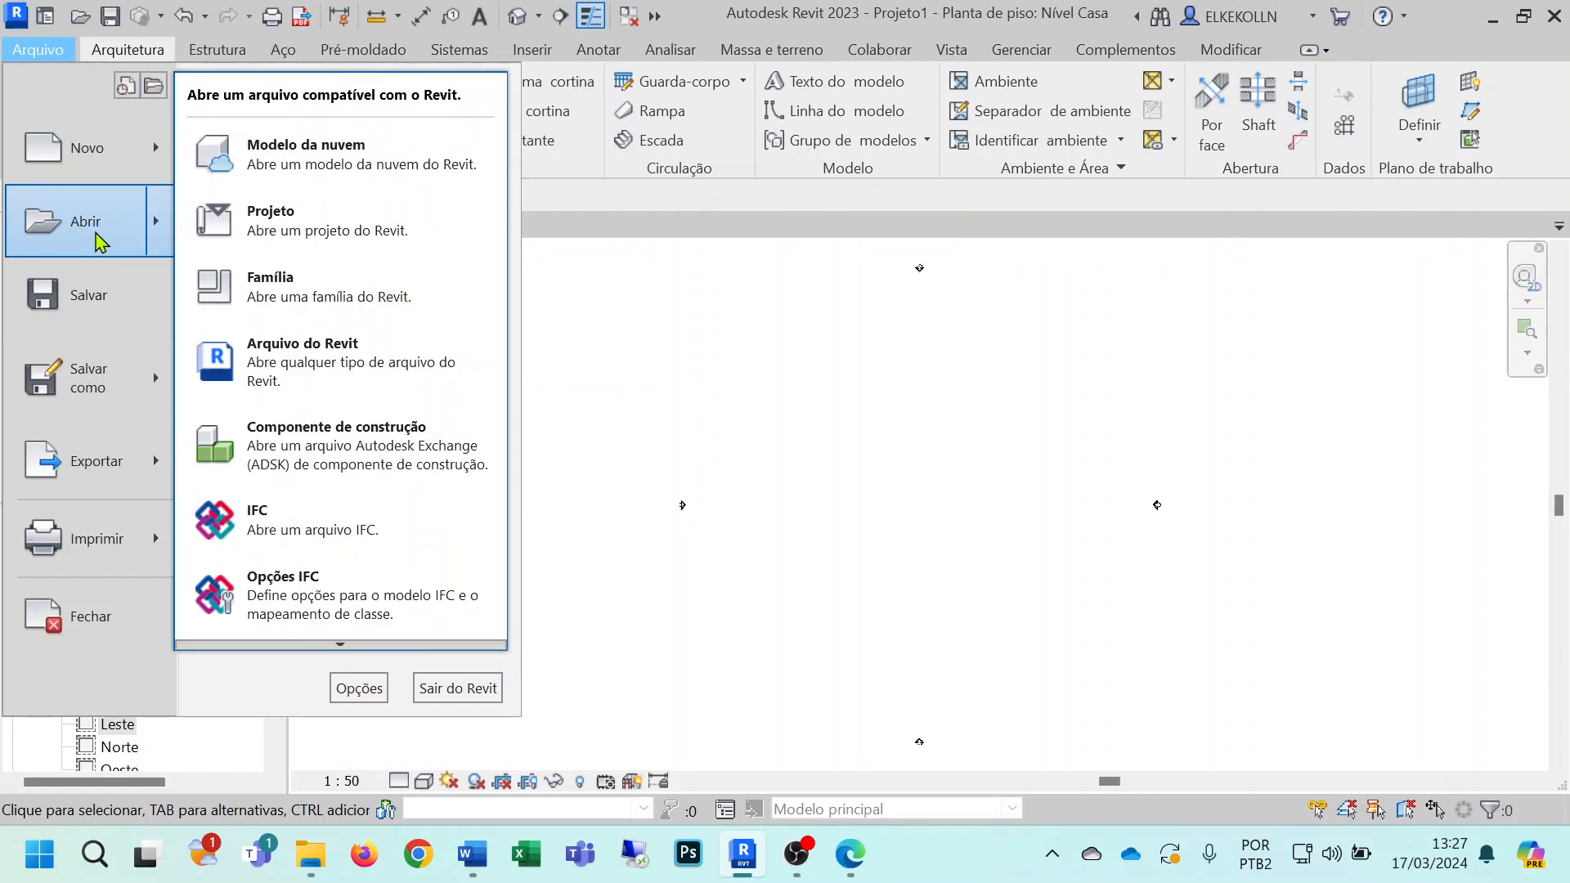
{"action": "left_click", "coordinate": [229, 222]}
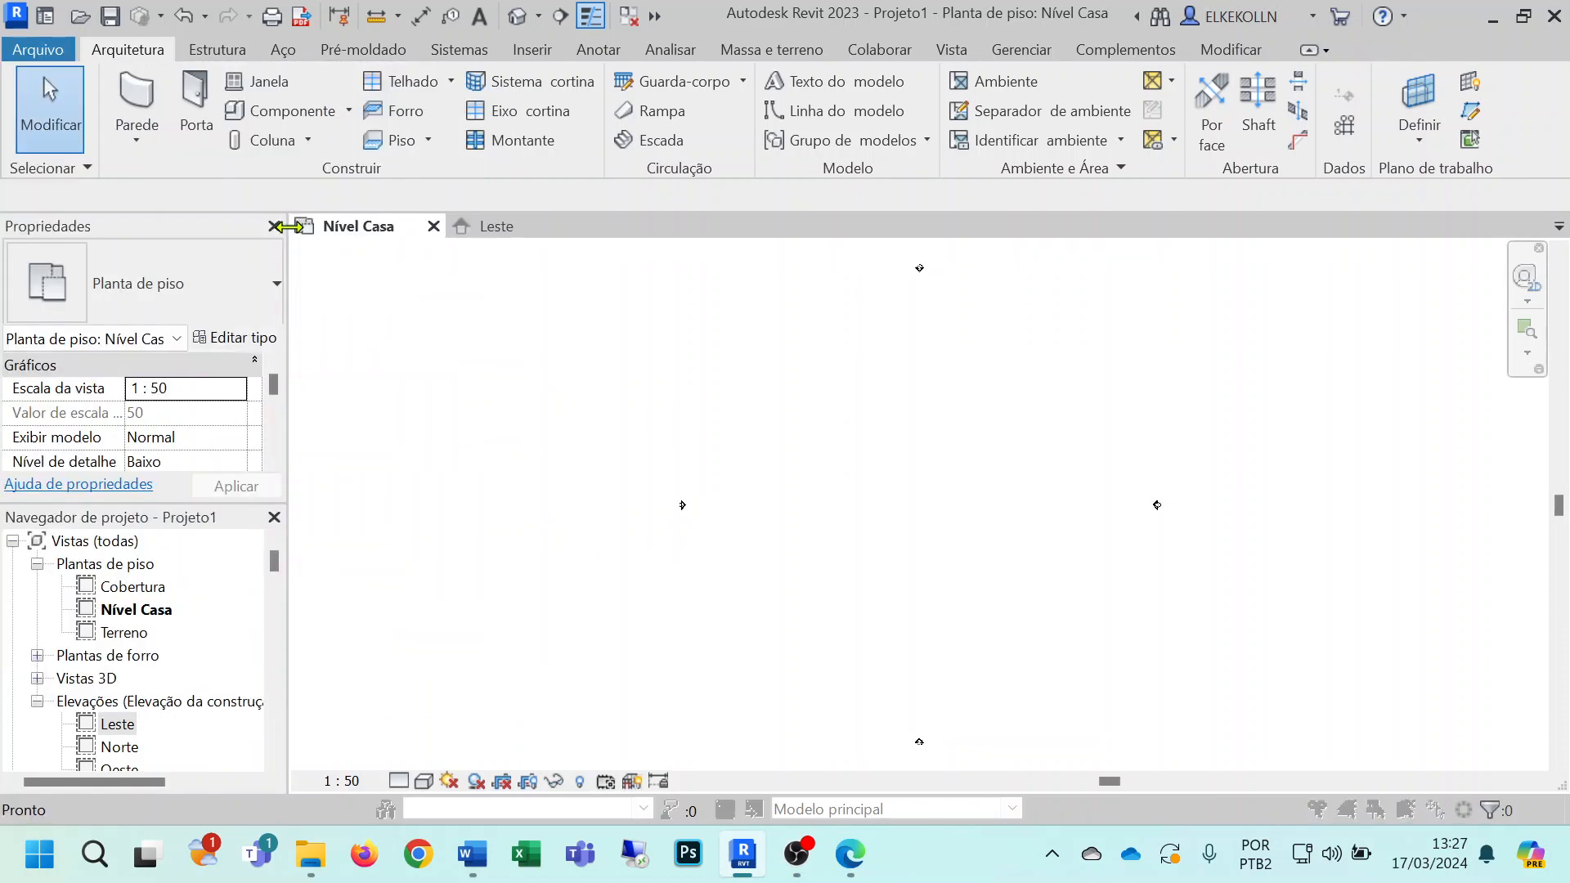
{"action": "left_click", "coordinate": [740, 218]}
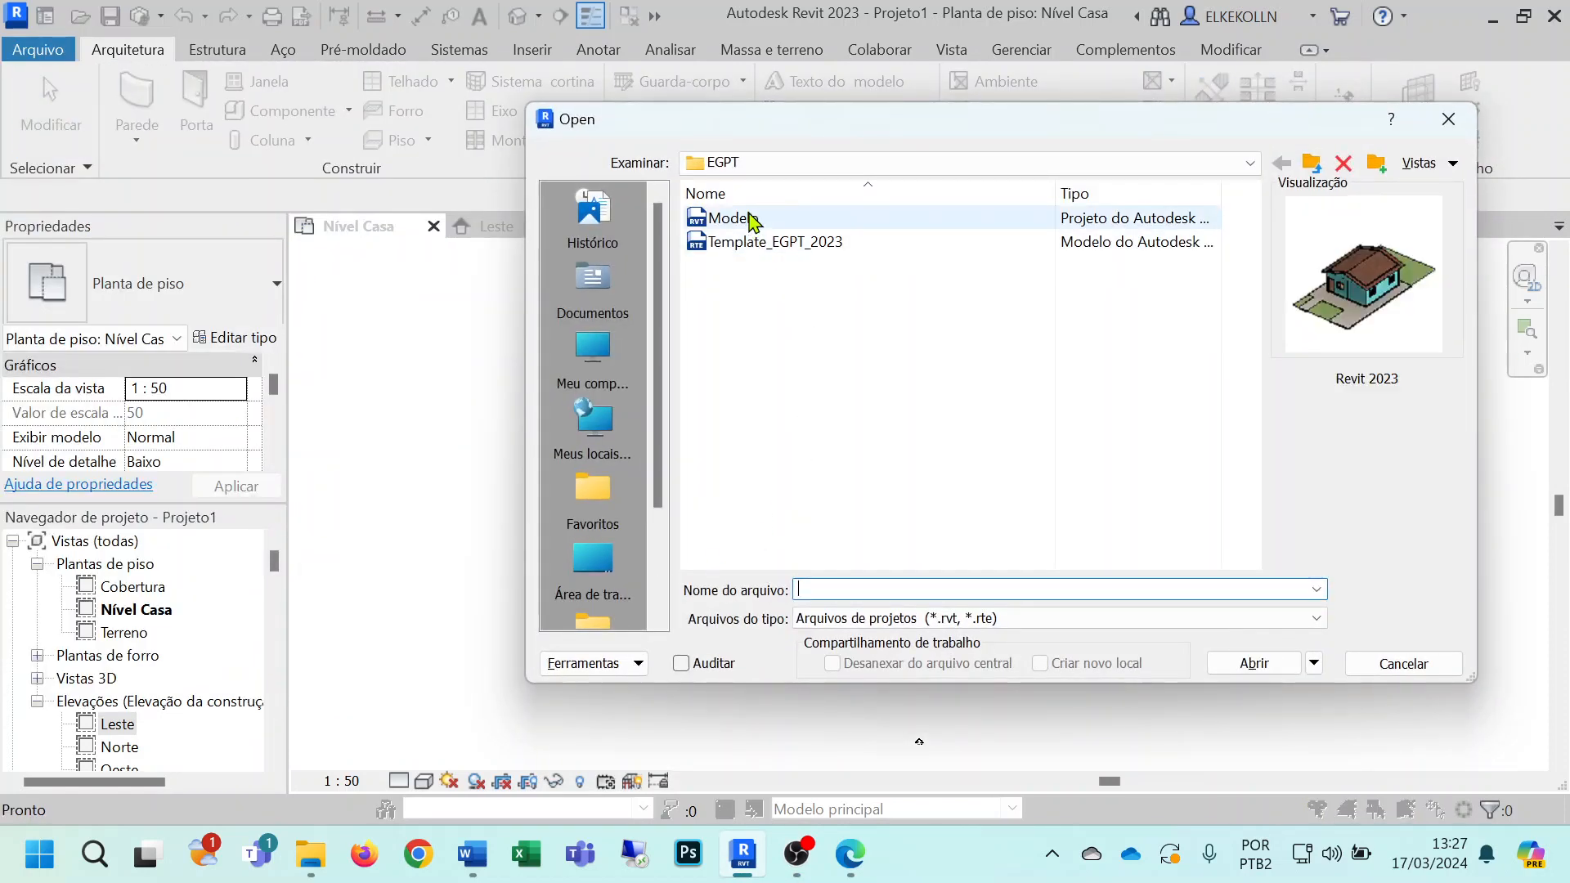
{"action": "left_click", "coordinate": [1288, 664]}
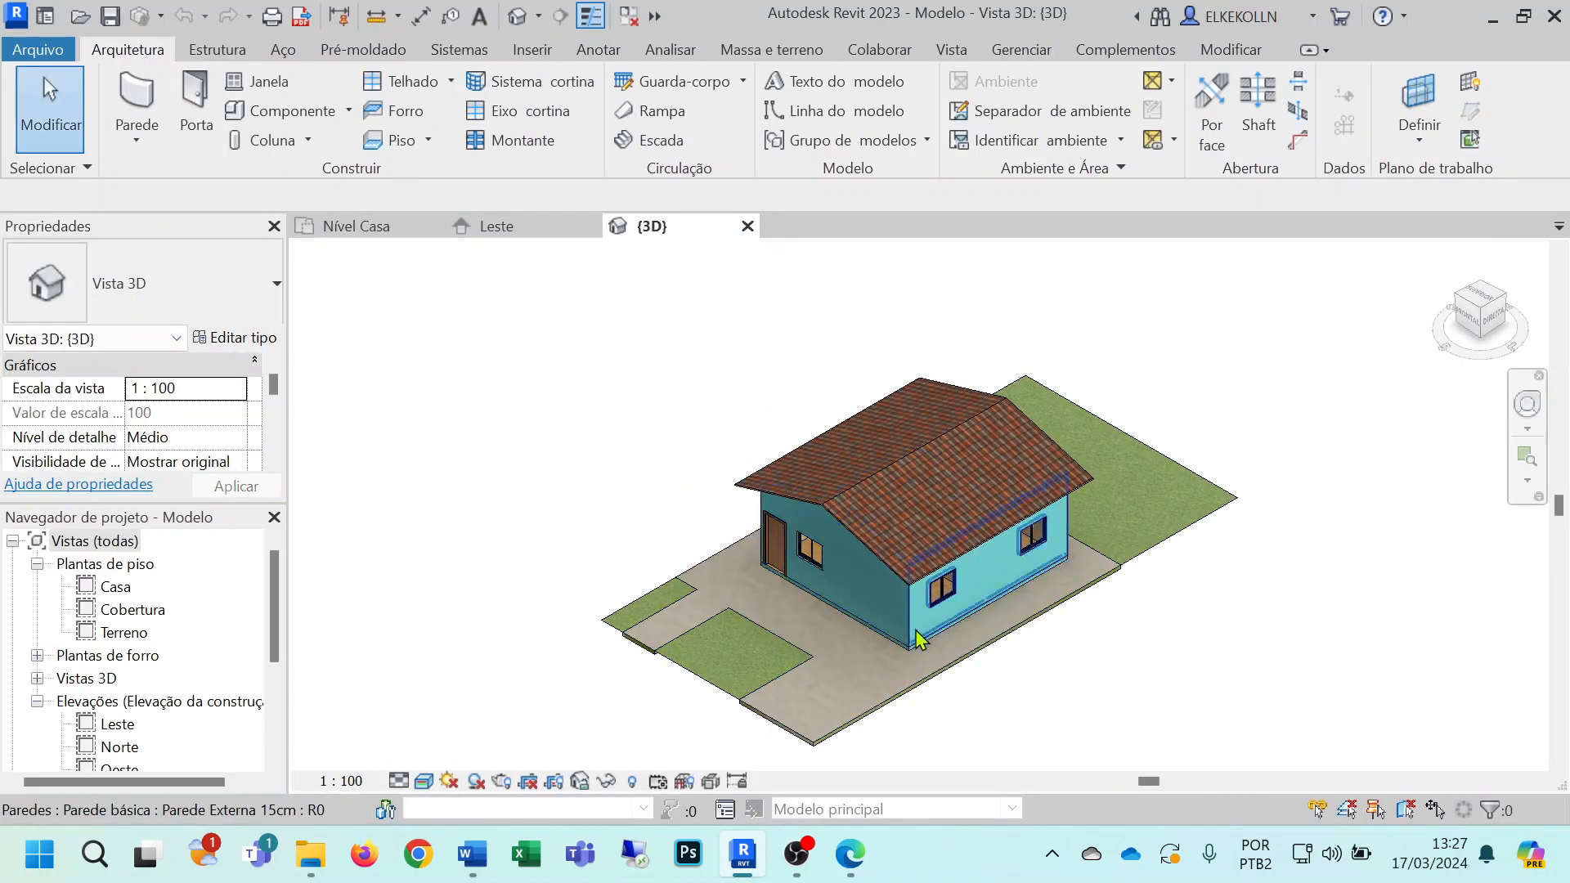
Step: Temporarily hide the roof and the roof slab in the 3D view of the house
{"action": "scroll", "coordinate": [1032, 624], "scroll_direction": "up", "scroll_amount": 3}
{"action": "middle_click_drag", "start_coordinate": [1032, 624], "coordinate": [1001, 539], "text": "shift"}
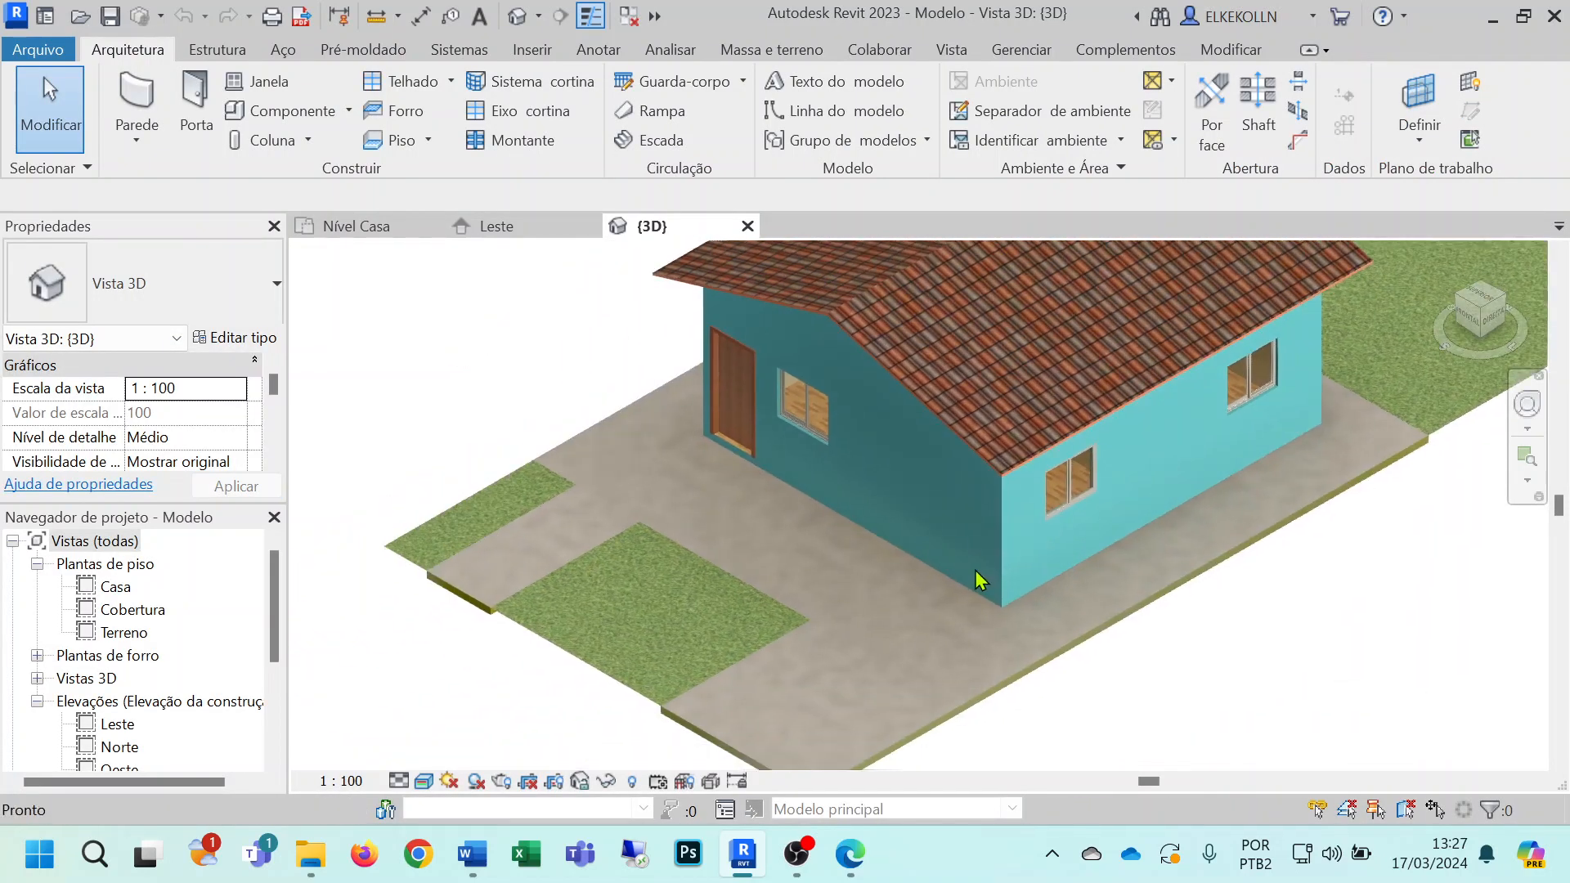
{"action": "left_click", "coordinate": [1004, 538]}
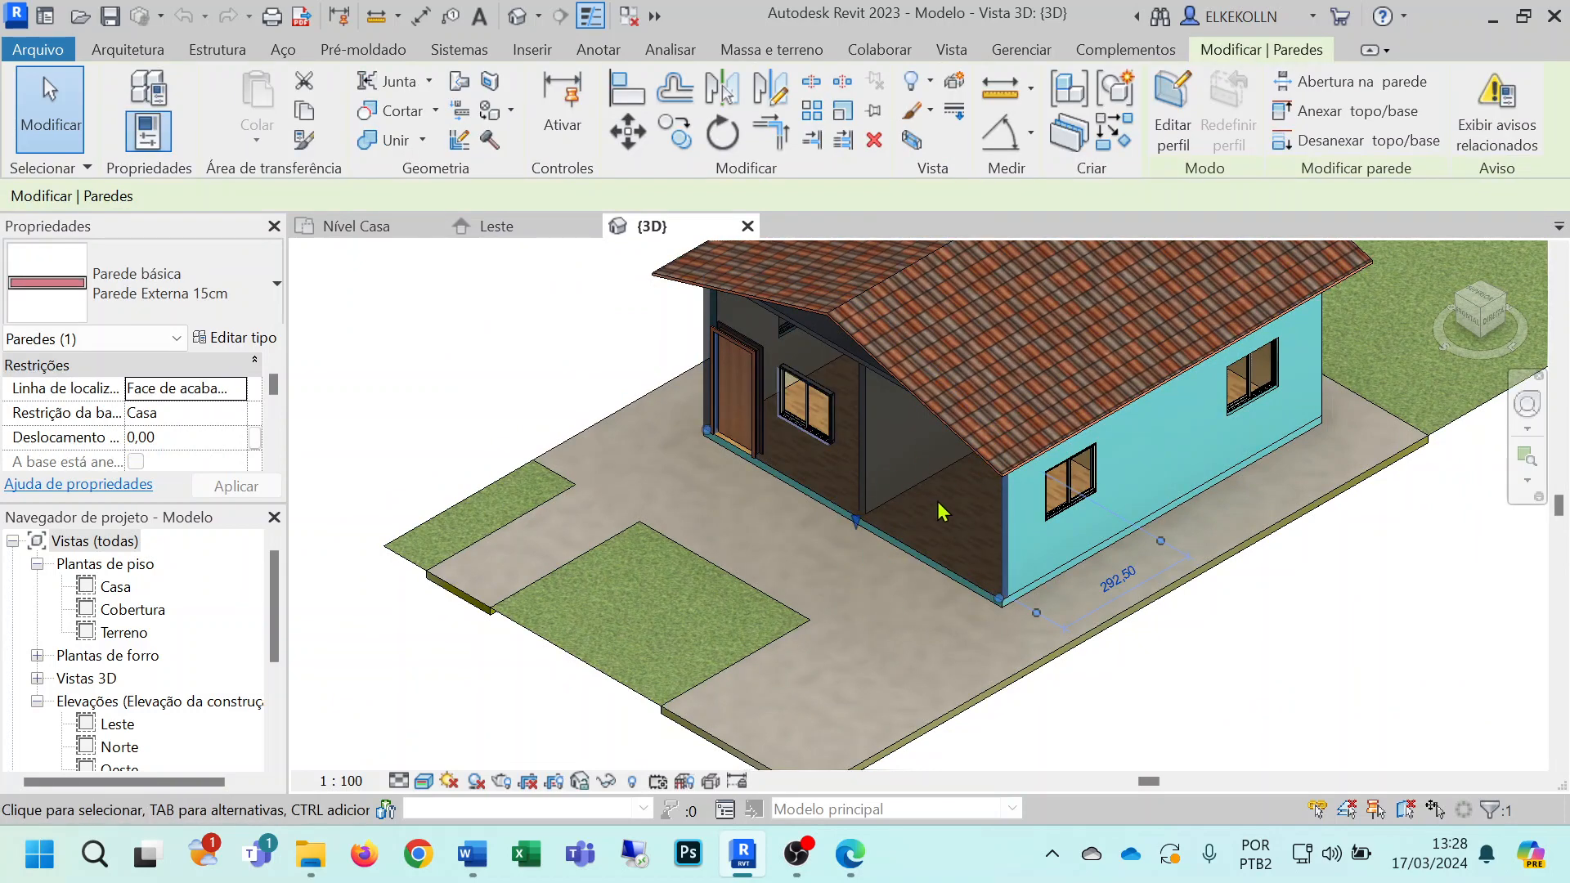
{"action": "key", "text": "Escape"}
{"action": "middle_click_drag", "start_coordinate": [1178, 635], "coordinate": [1357, 386], "text": "shift"}
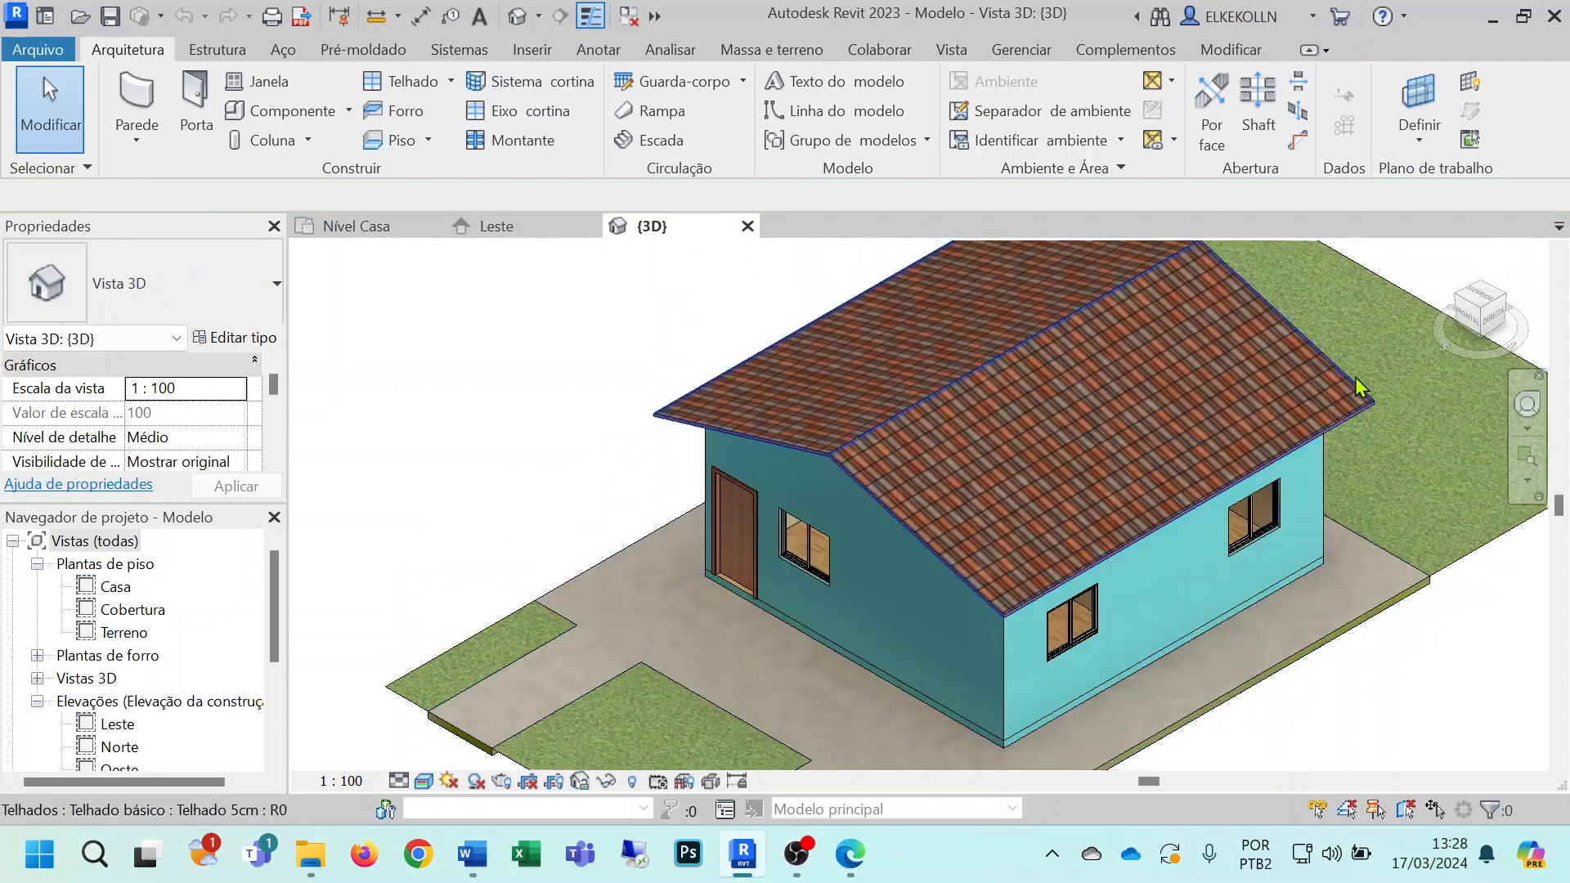
{"action": "left_click", "coordinate": [1365, 413]}
{"action": "key", "text": "h"}
{"action": "key", "text": "h"}
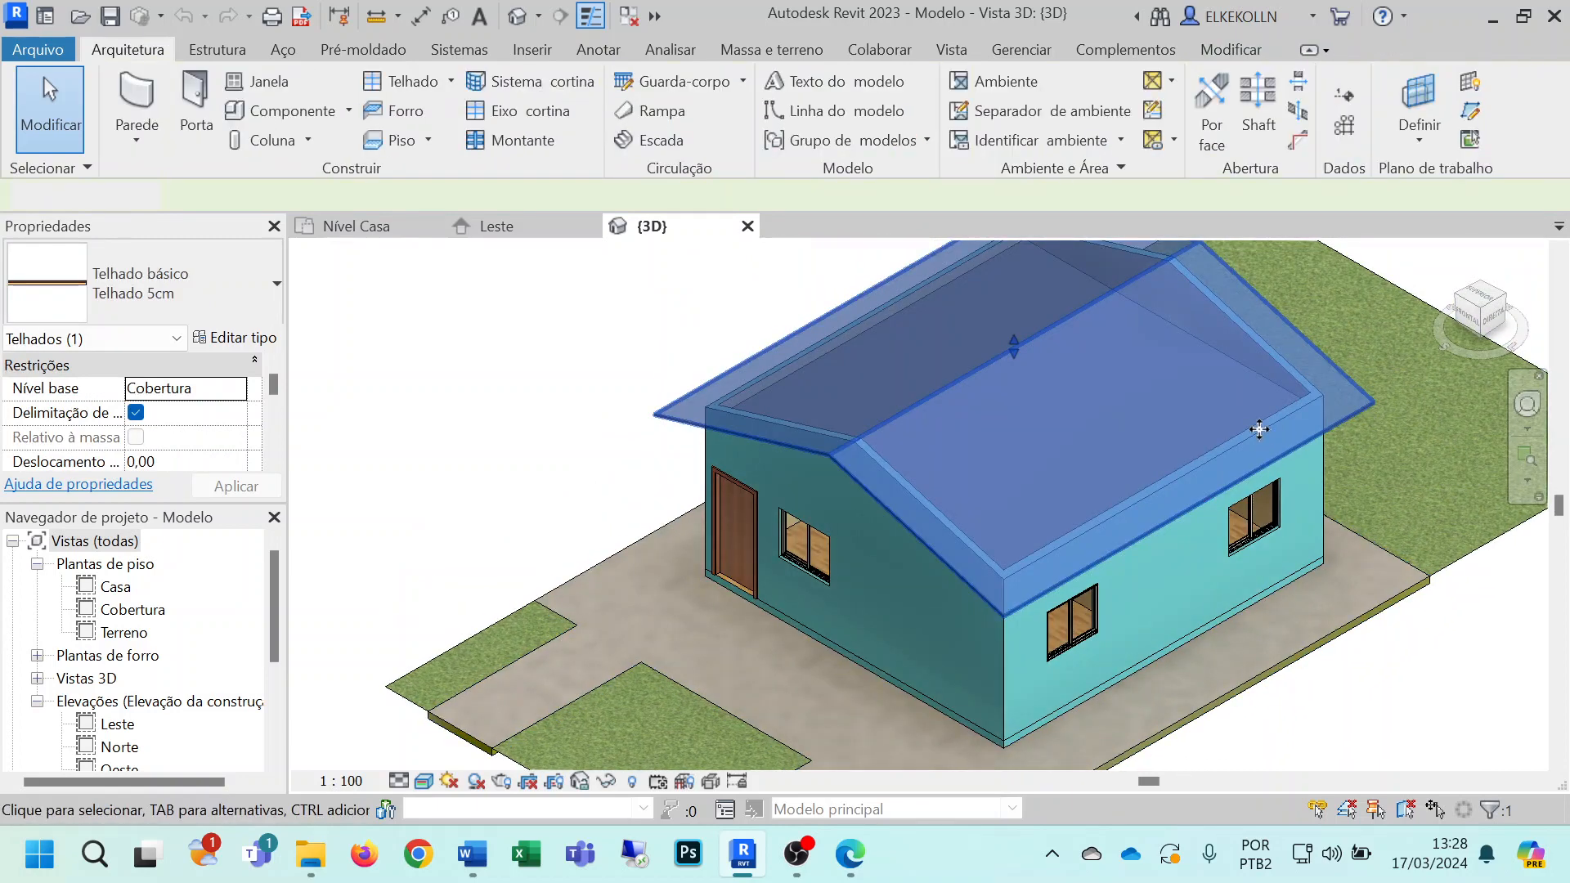
{"action": "left_click", "coordinate": [1234, 391]}
{"action": "key", "text": "h"}
{"action": "key", "text": "h"}
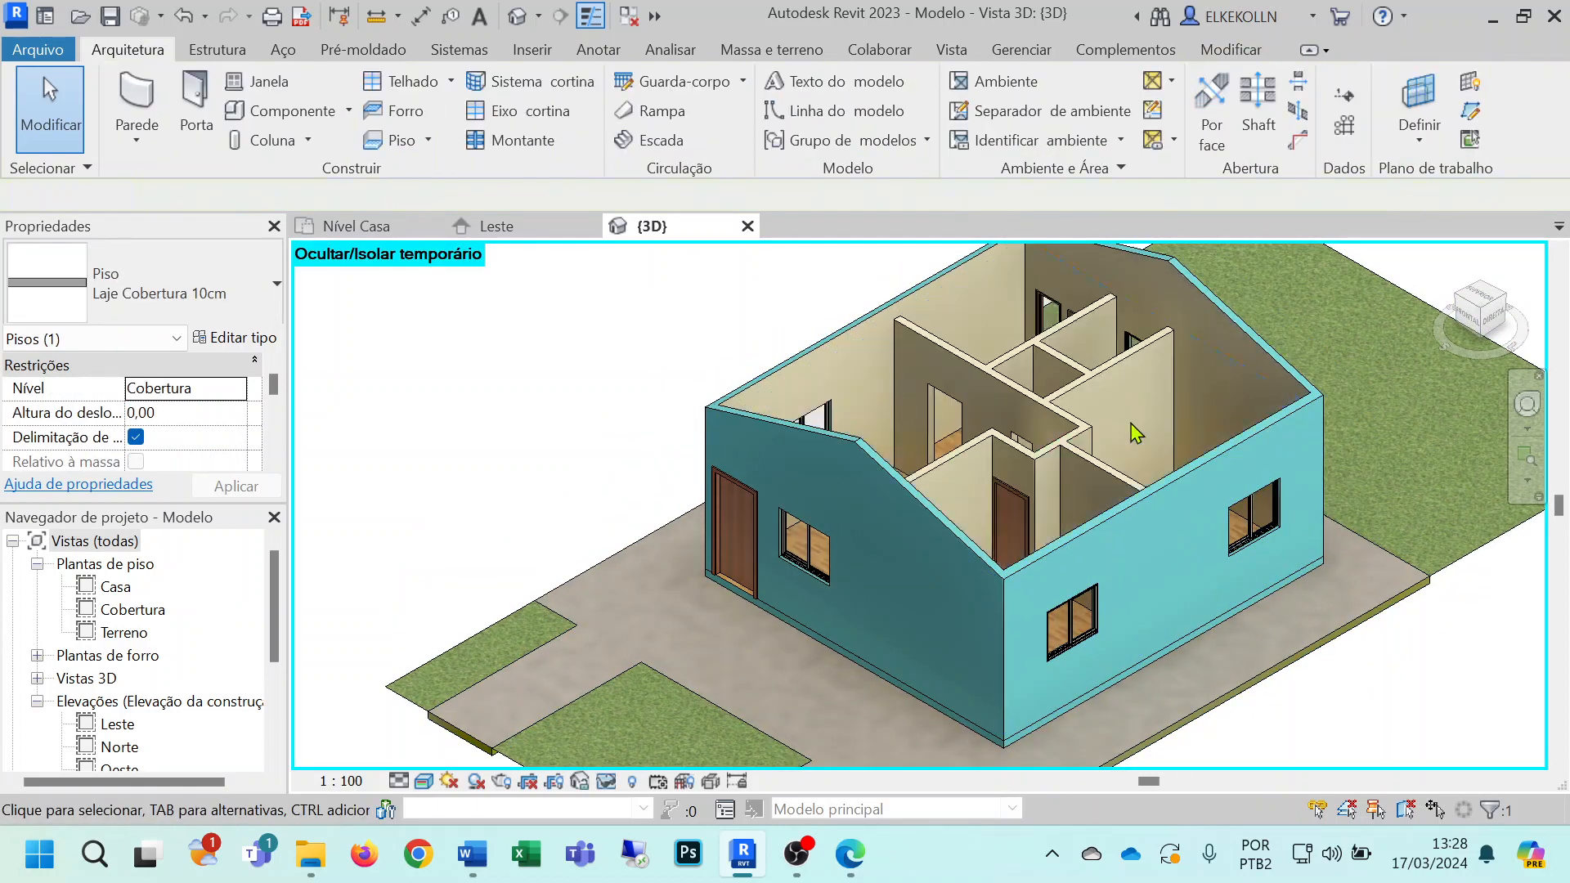
Step: Examine the house's external and internal walls, doors and windows from several sides in the 3D view
{"action": "middle_click_drag", "start_coordinate": [690, 340], "coordinate": [670, 491], "text": "shift"}
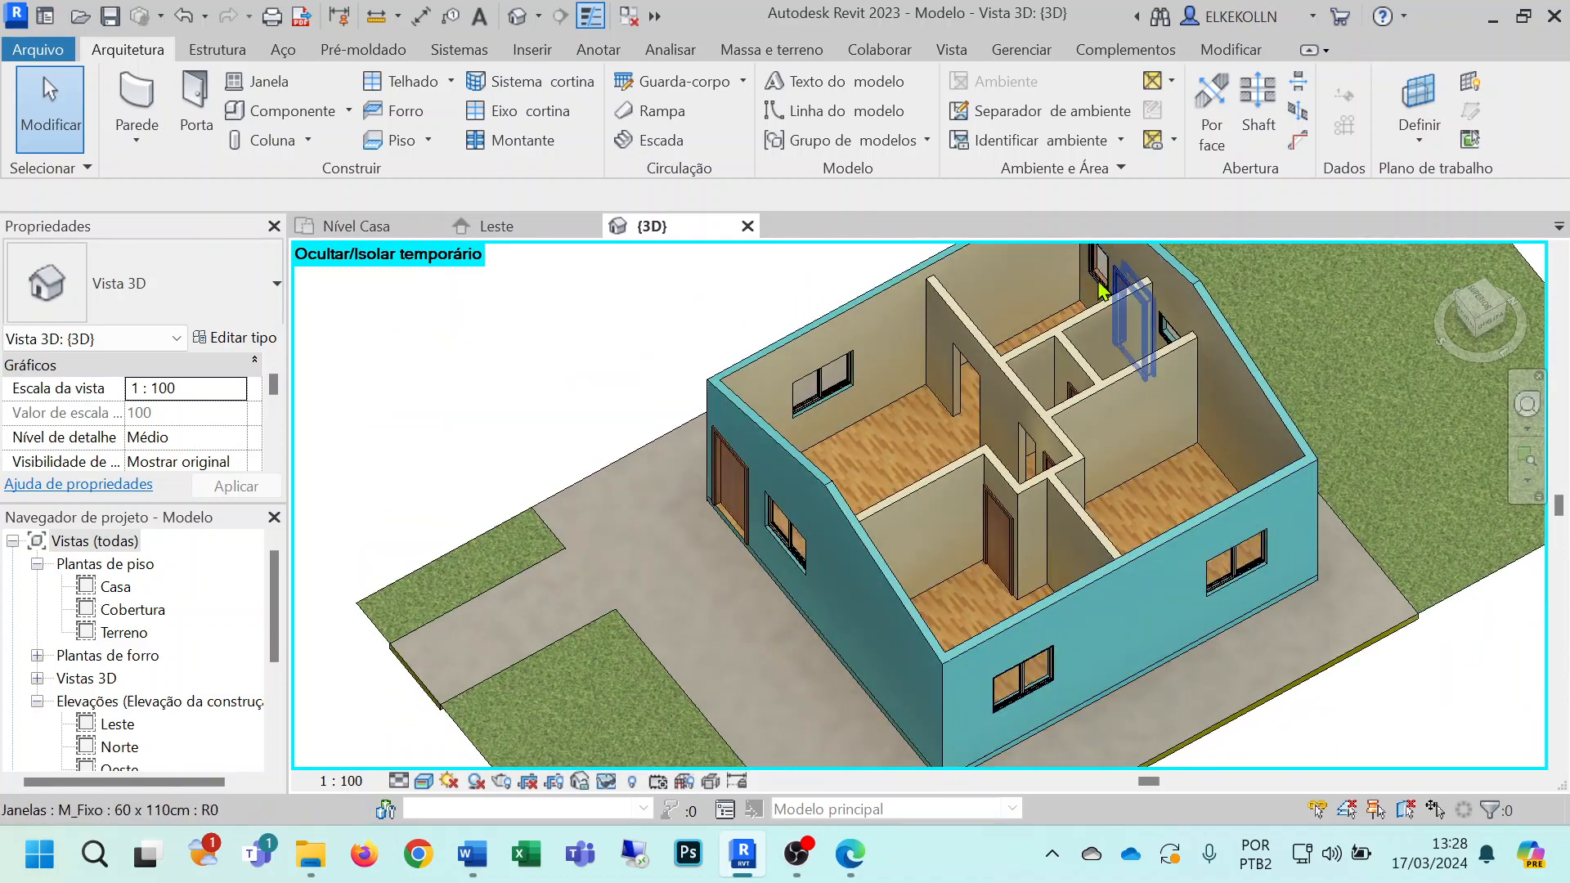
{"action": "middle_click_drag", "start_coordinate": [893, 560], "coordinate": [1004, 447], "text": "shift"}
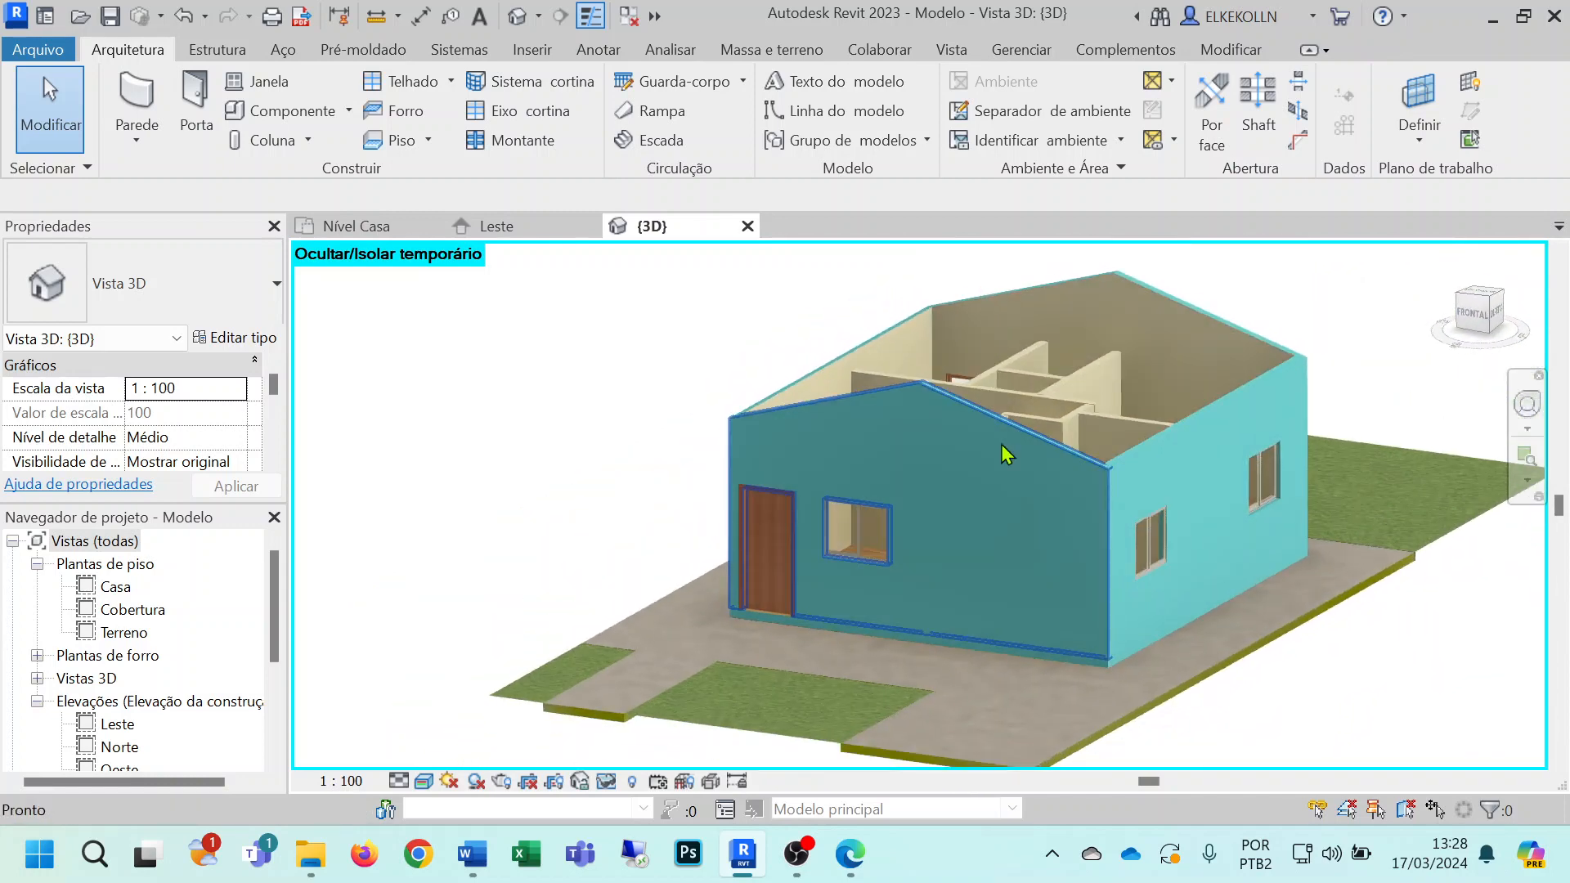
{"action": "middle_click_drag", "start_coordinate": [1054, 542], "coordinate": [882, 327], "text": "shift"}
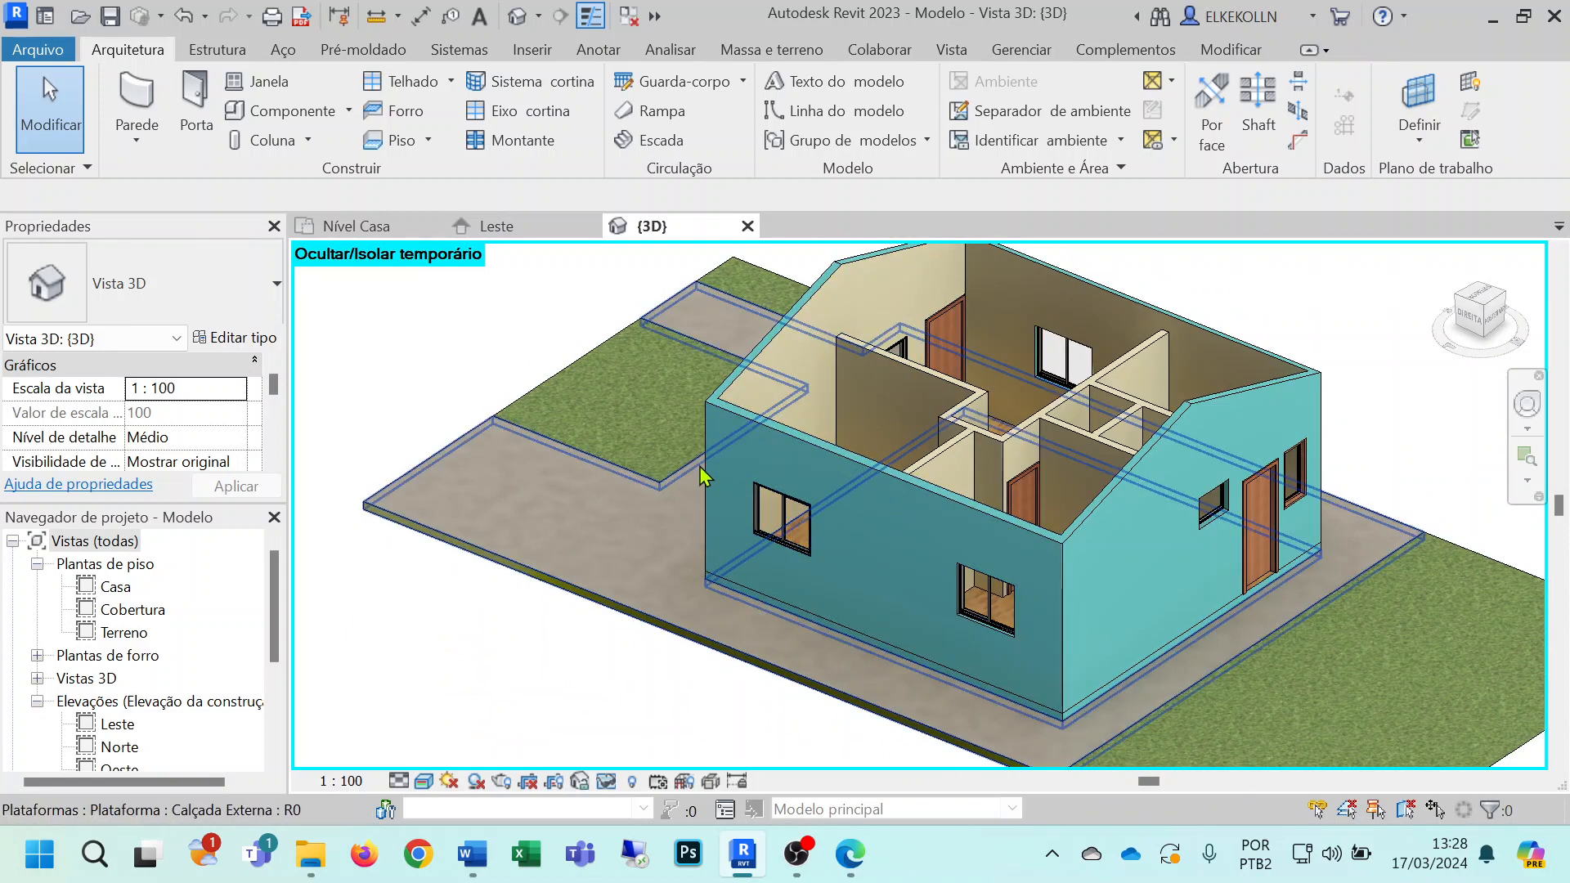
{"action": "middle_click_drag", "start_coordinate": [704, 470], "coordinate": [1042, 498], "text": "shift"}
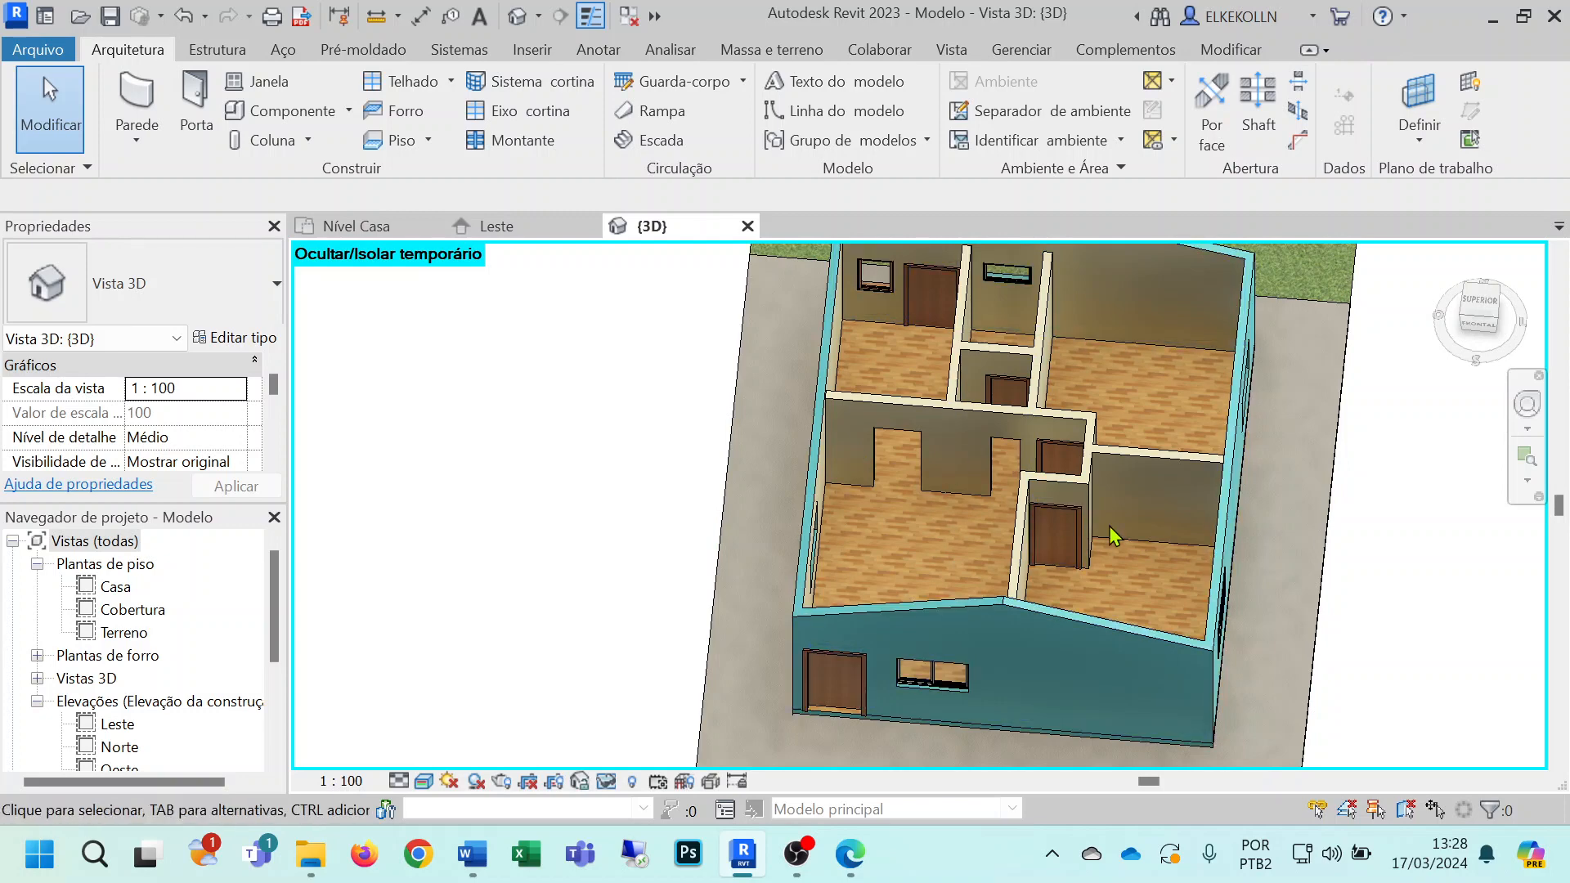
{"action": "middle_click_drag", "start_coordinate": [1137, 657], "coordinate": [1186, 515], "text": "shift"}
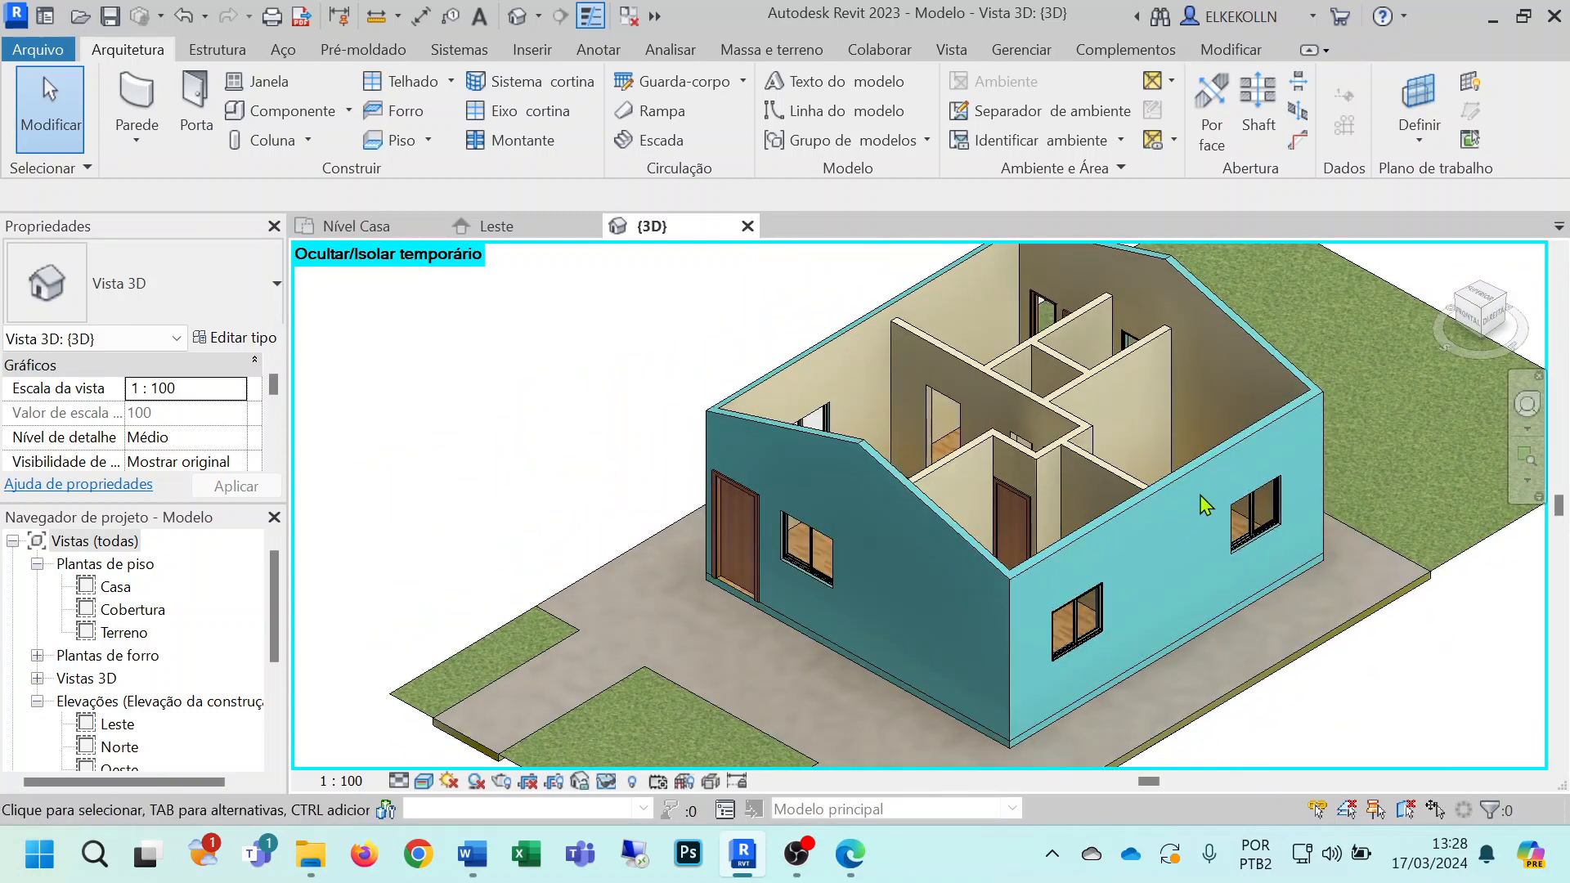
Step: In the Nível Casa floor plan, start an architectural wall and open the type properties of Genérico - 200 mm
{"action": "left_click", "coordinate": [381, 234]}
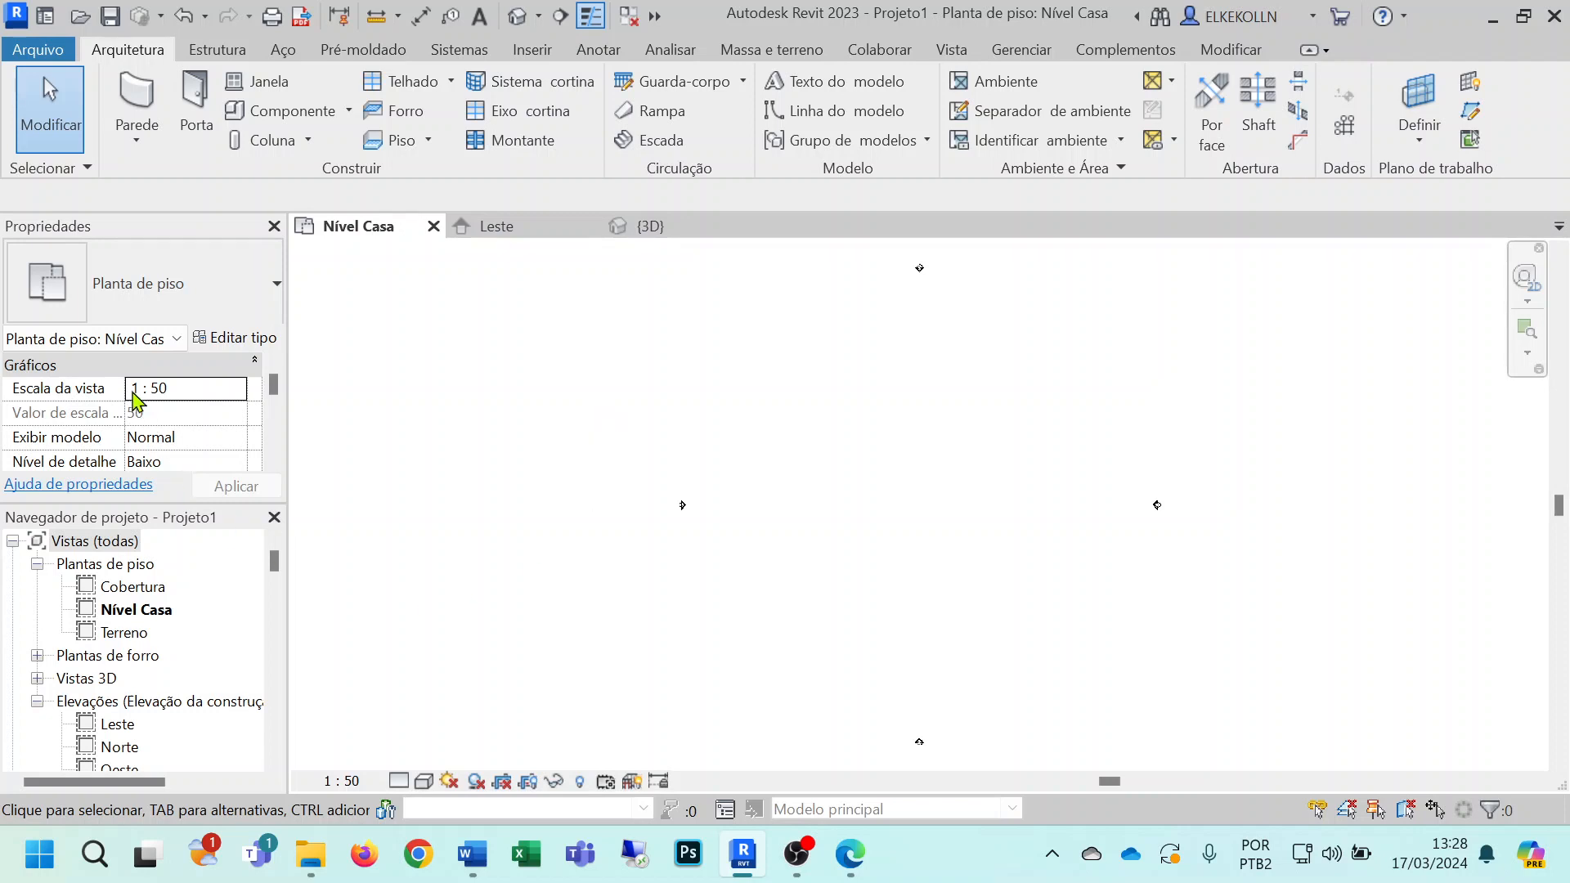
{"action": "left_click", "coordinate": [146, 139]}
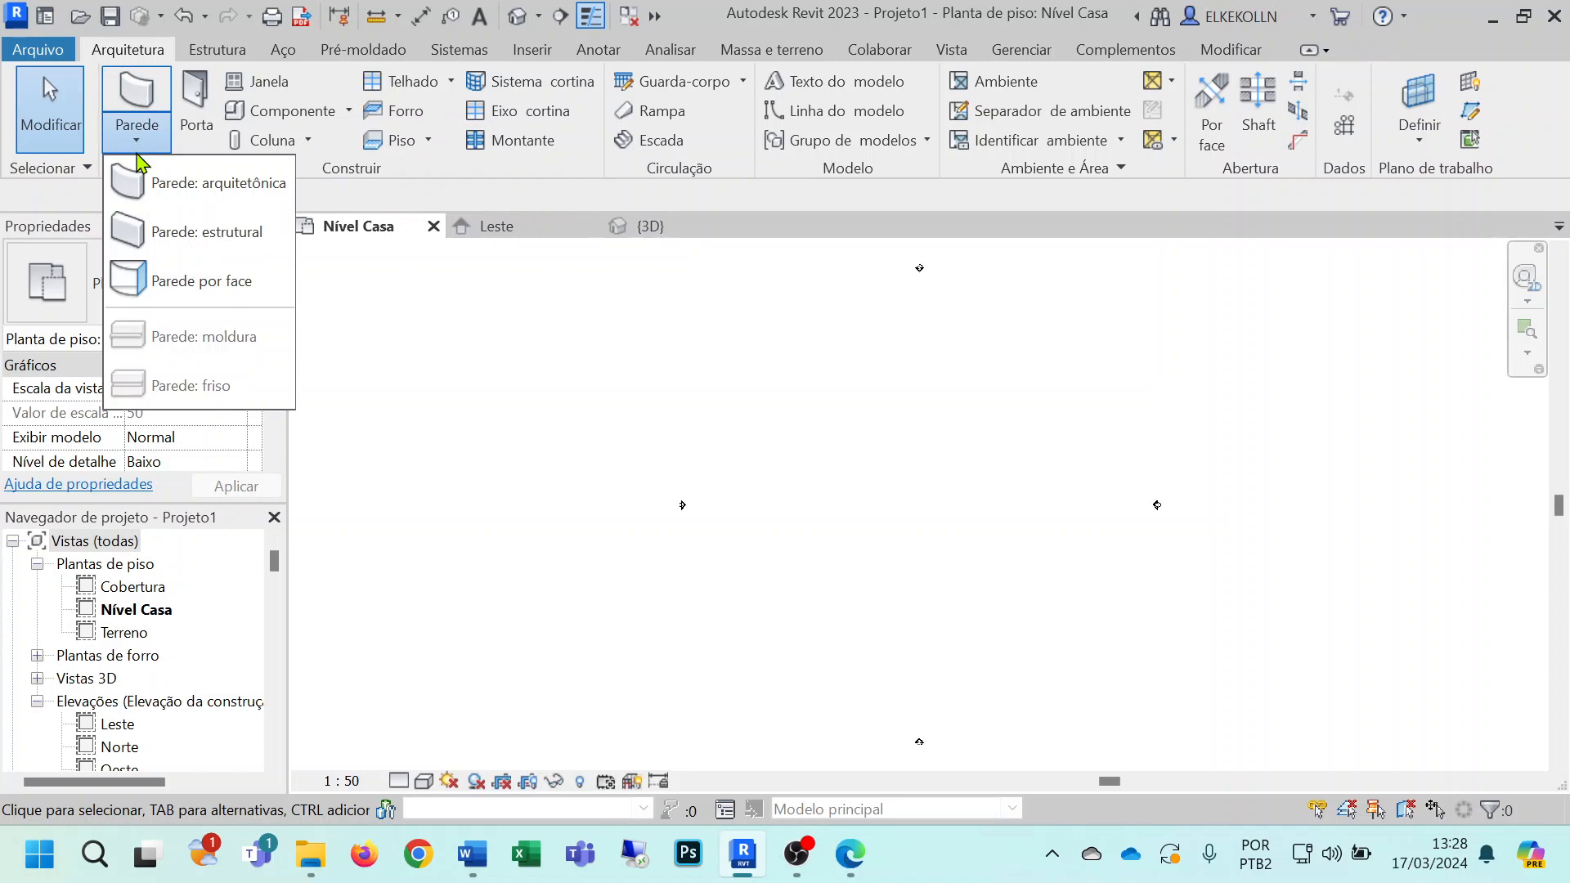
{"action": "left_click", "coordinate": [224, 198]}
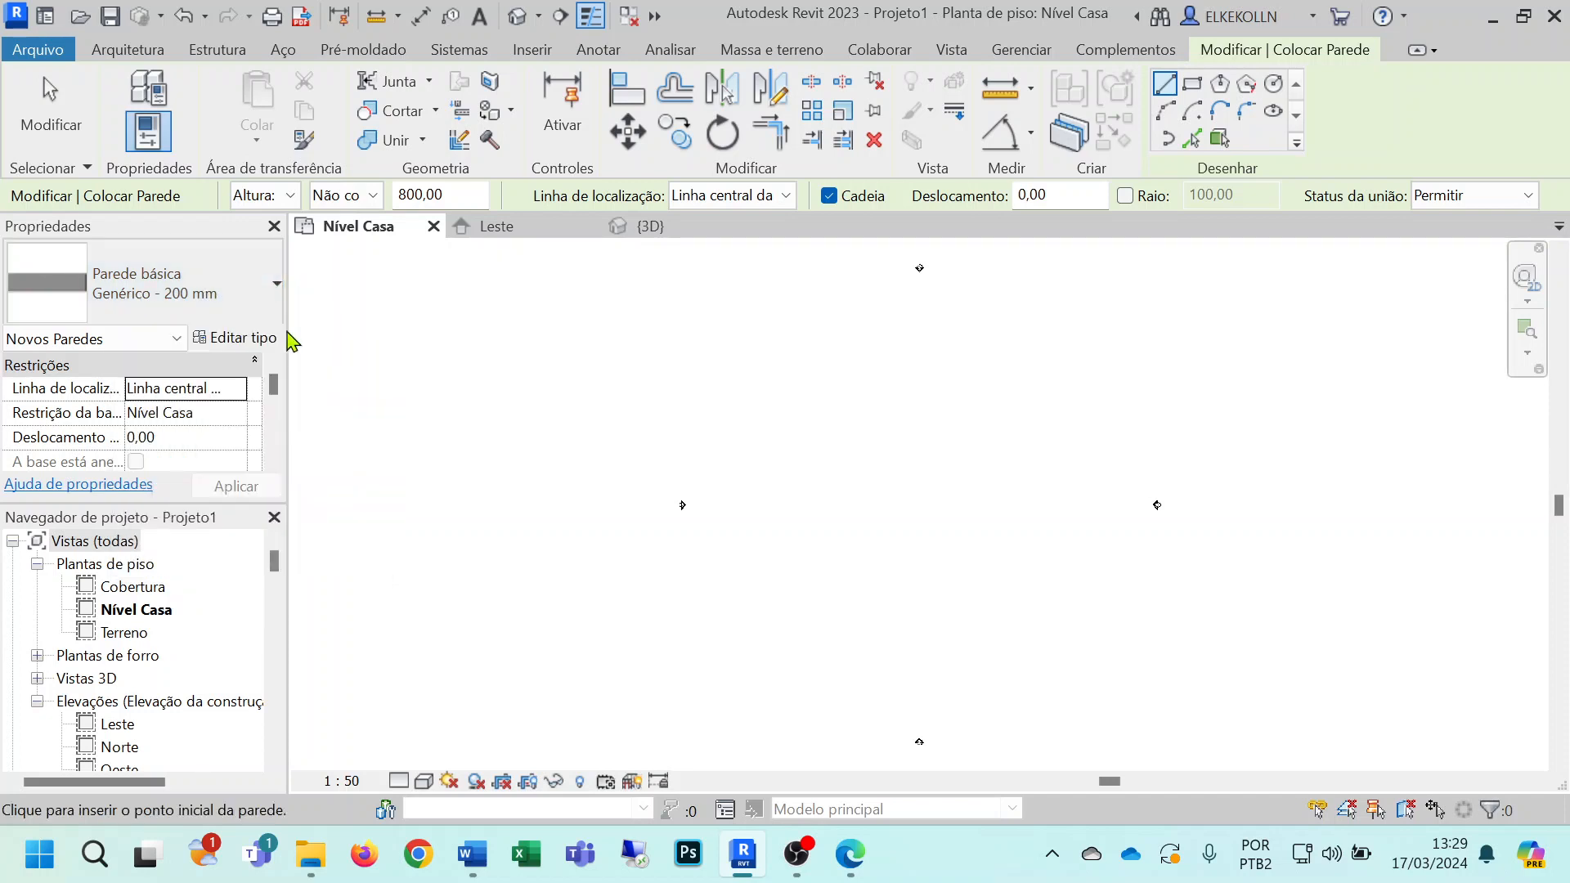
{"action": "left_click", "coordinate": [246, 339]}
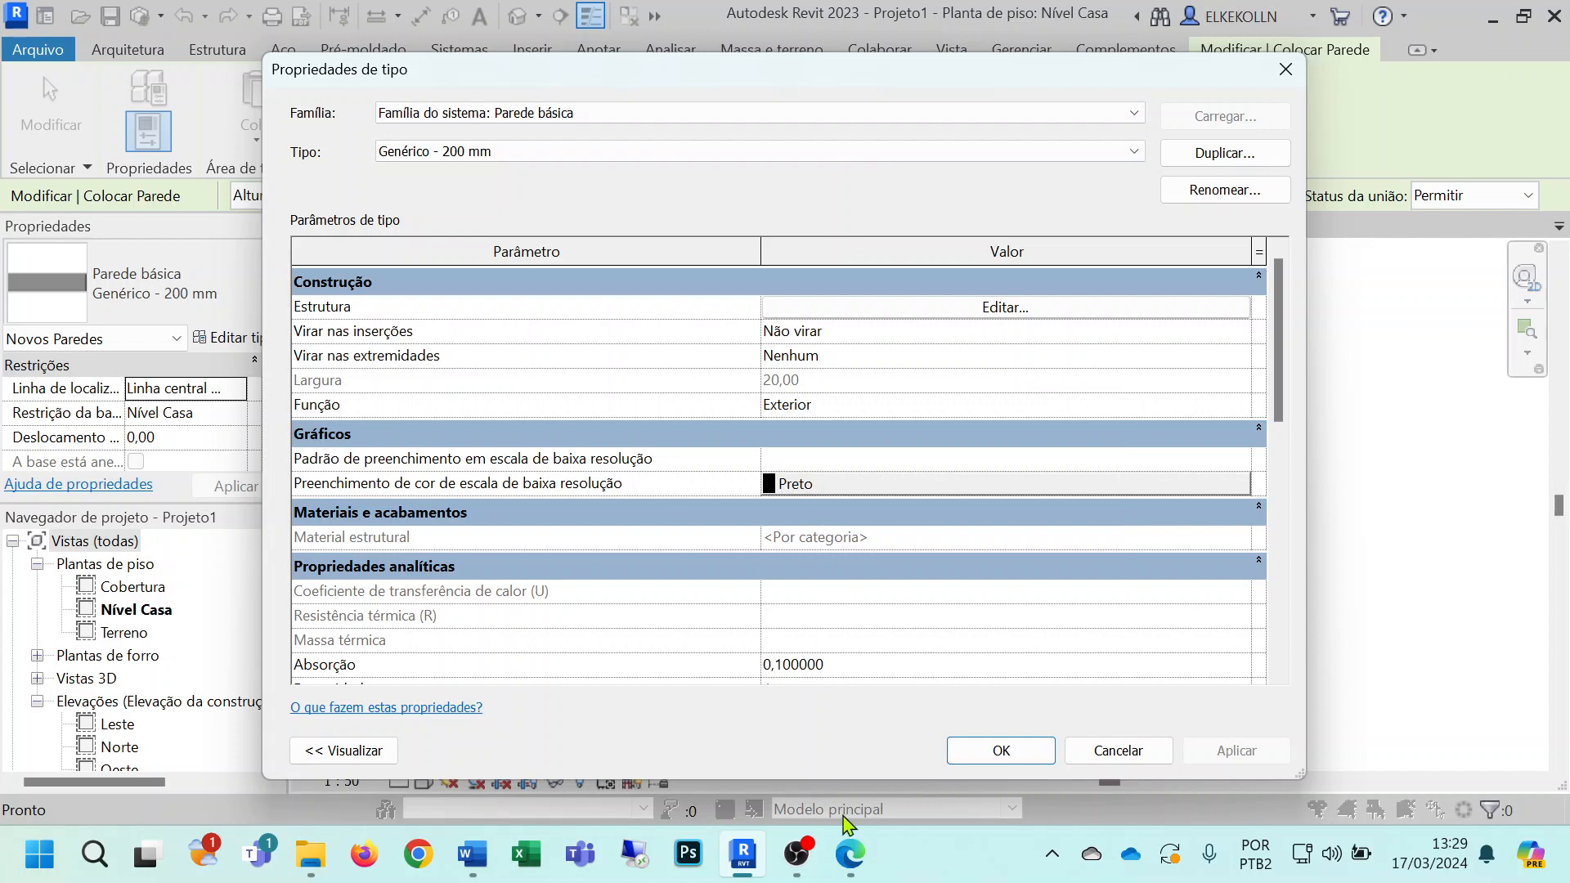
Step: Switch to Edge, check the wall thicknesses on the floor plan PDF, and return to Revit
{"action": "left_click", "coordinate": [863, 859]}
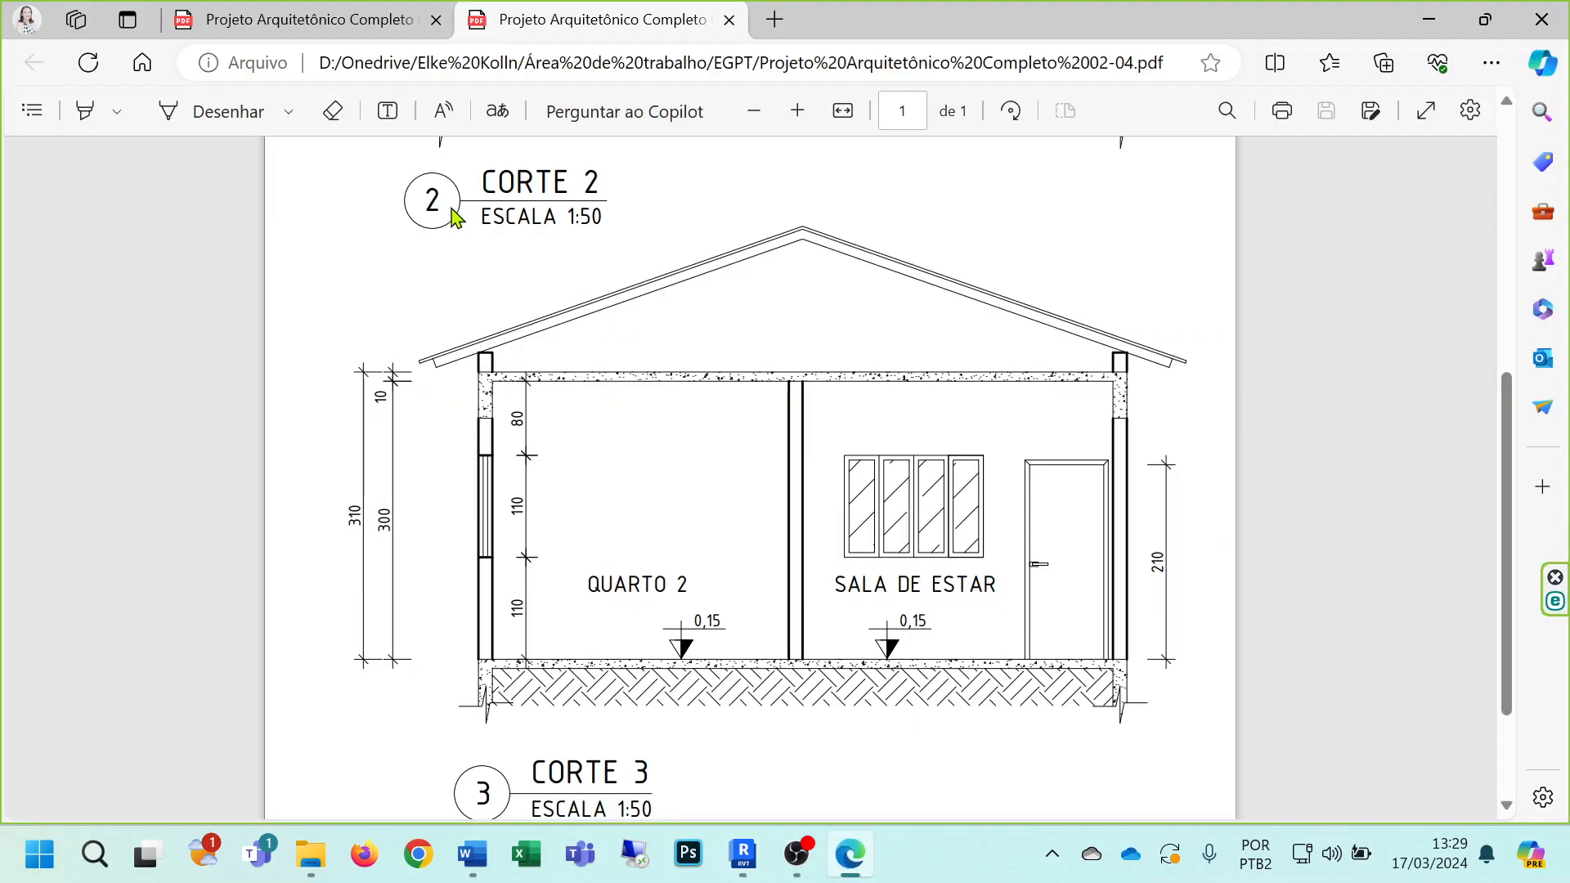
{"action": "left_click", "coordinate": [355, 33]}
{"action": "scroll", "coordinate": [483, 476], "scroll_direction": "up", "scroll_amount": 4}
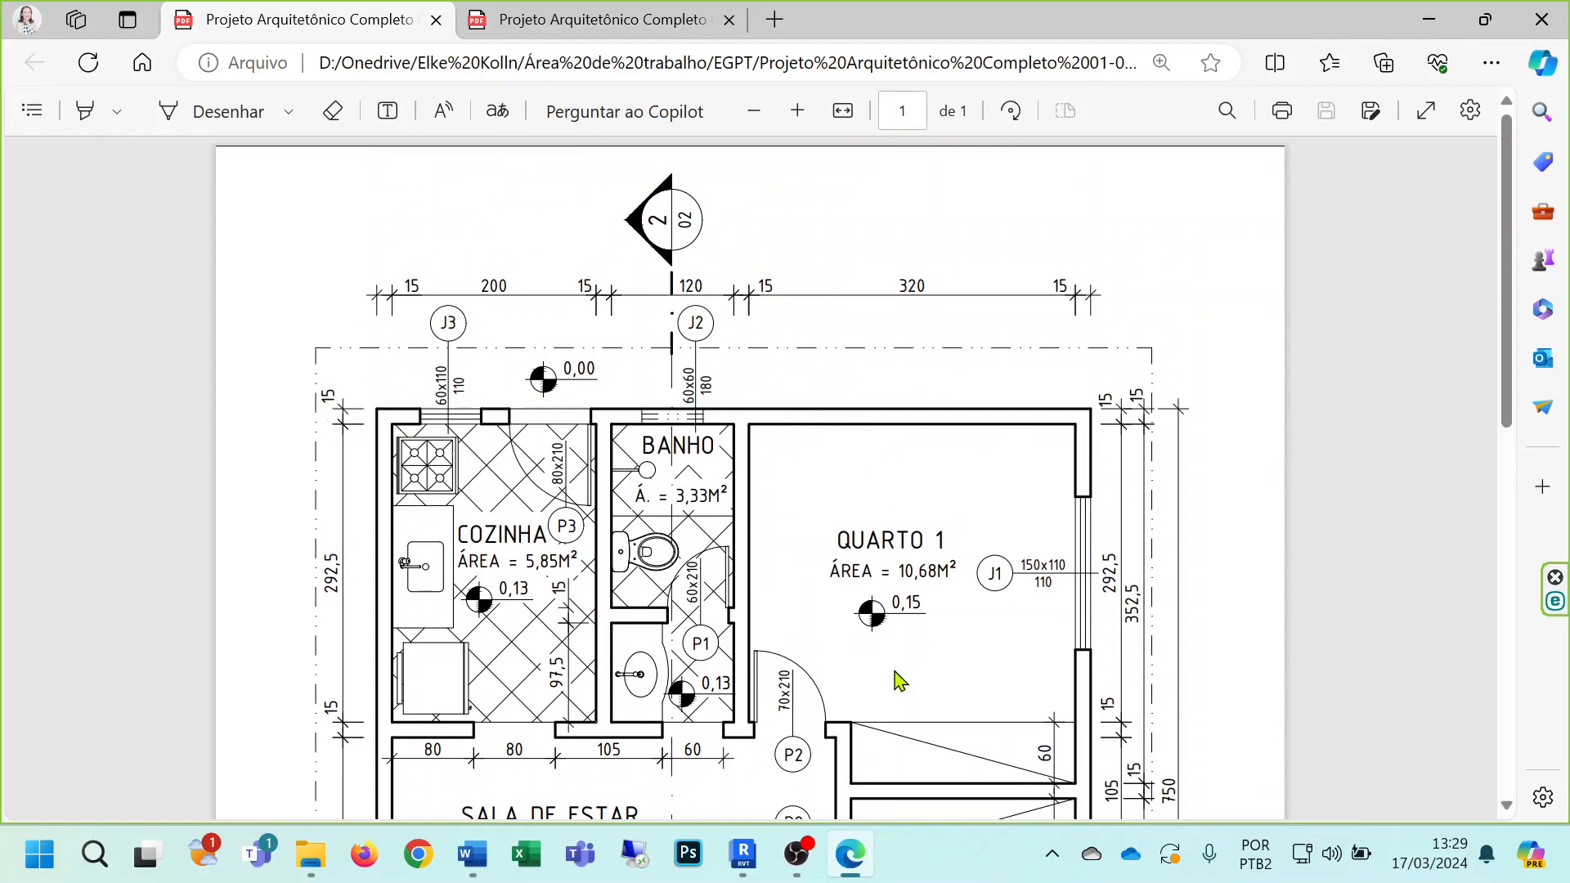
{"action": "left_click", "coordinate": [742, 852]}
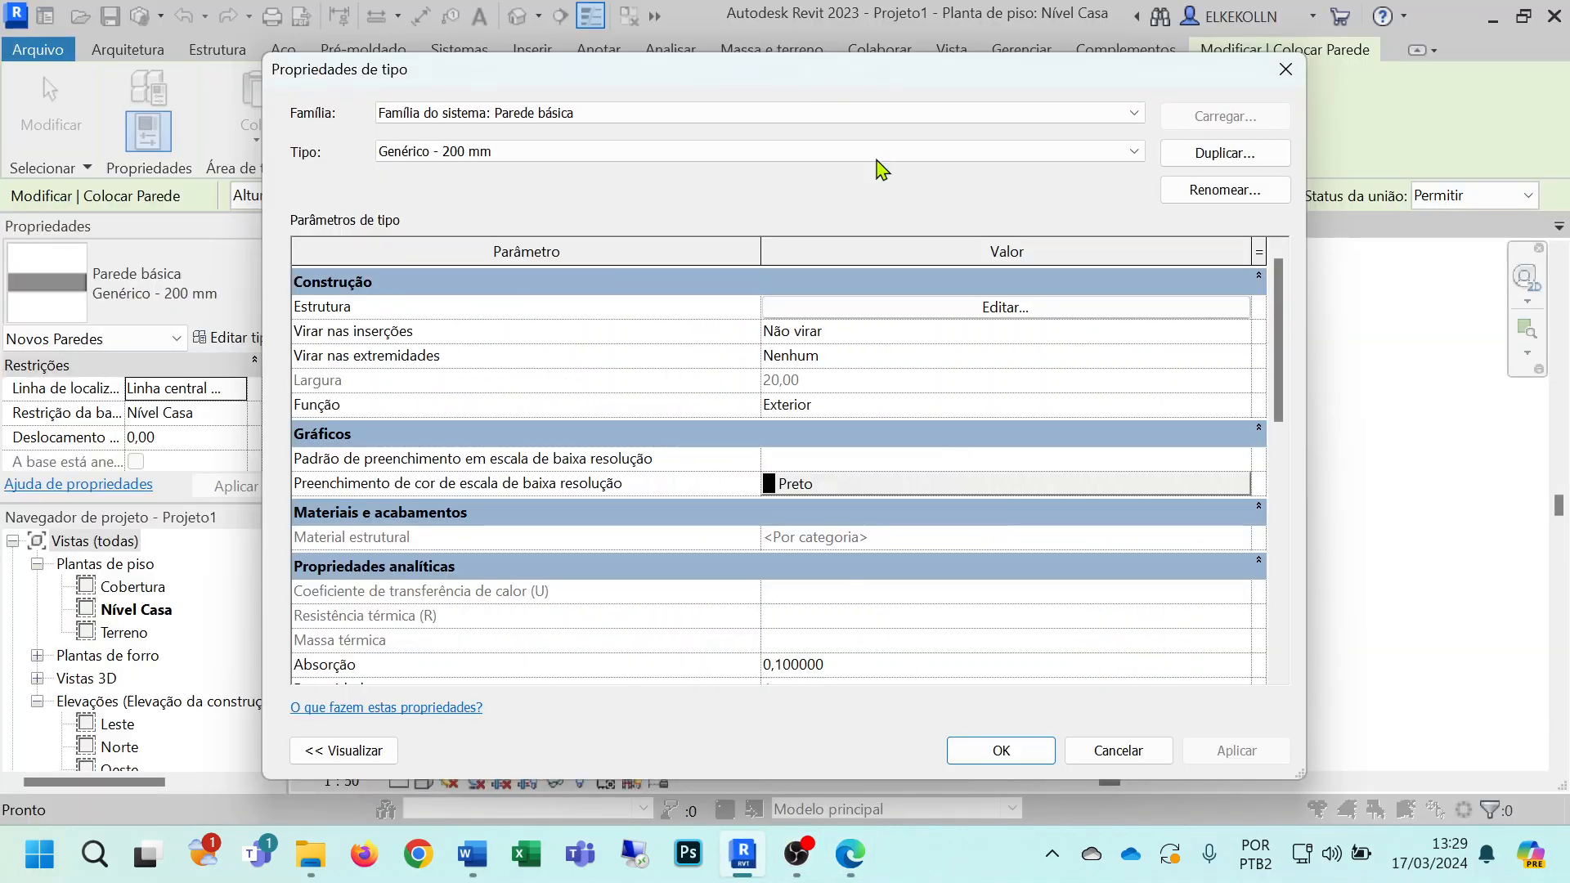
Step: Duplicate the Genérico - 200 mm wall type under the name Parede Externa 15cm
{"action": "left_click", "coordinate": [1222, 153]}
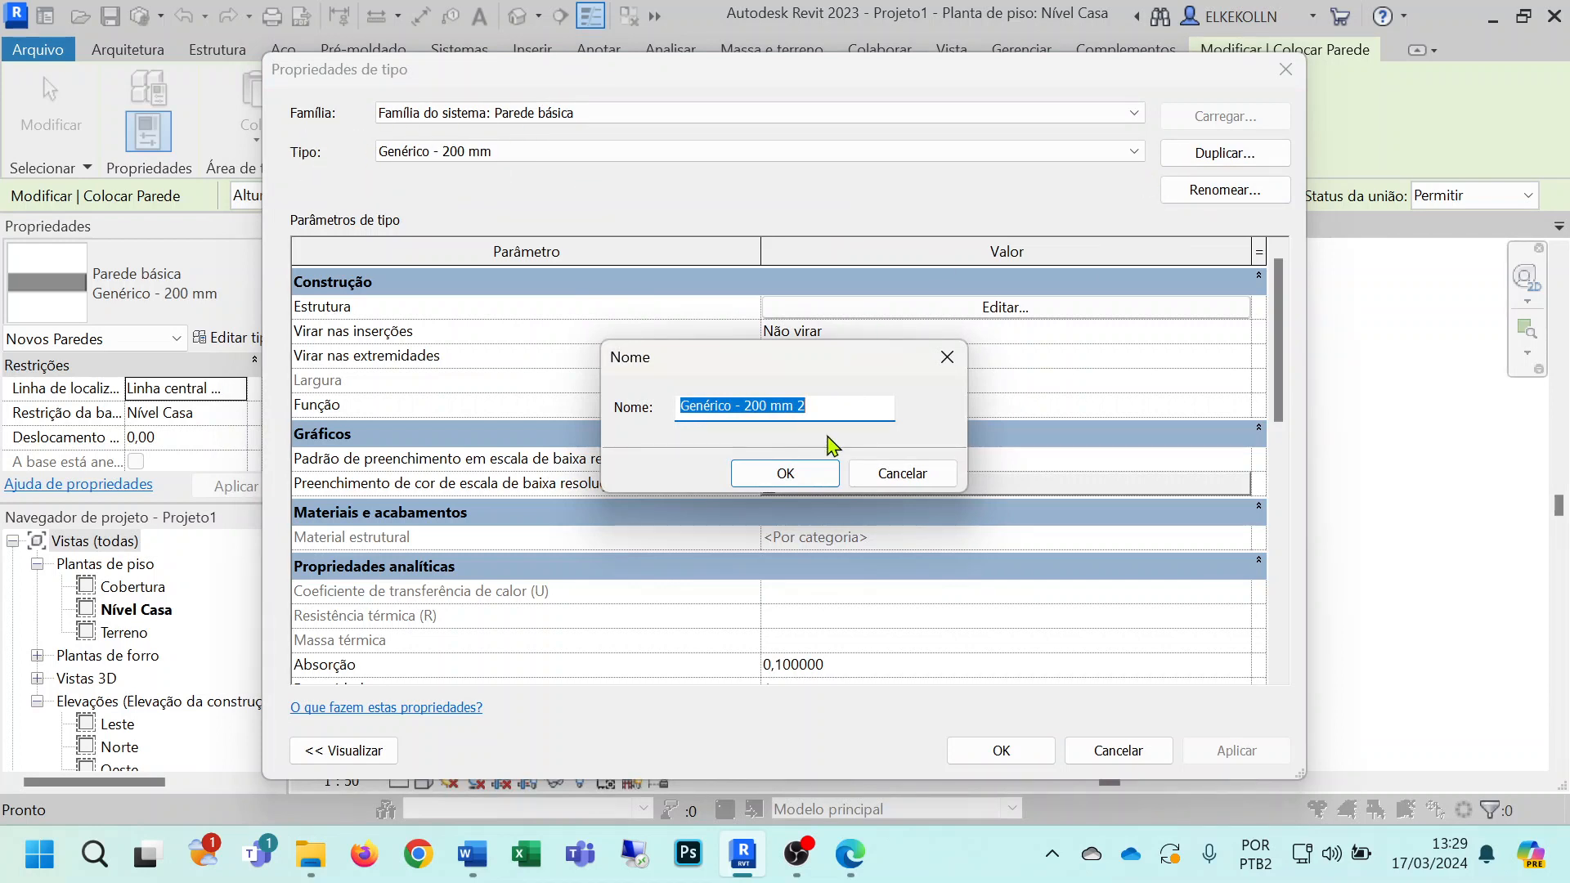
{"action": "type", "text": "Parede"}
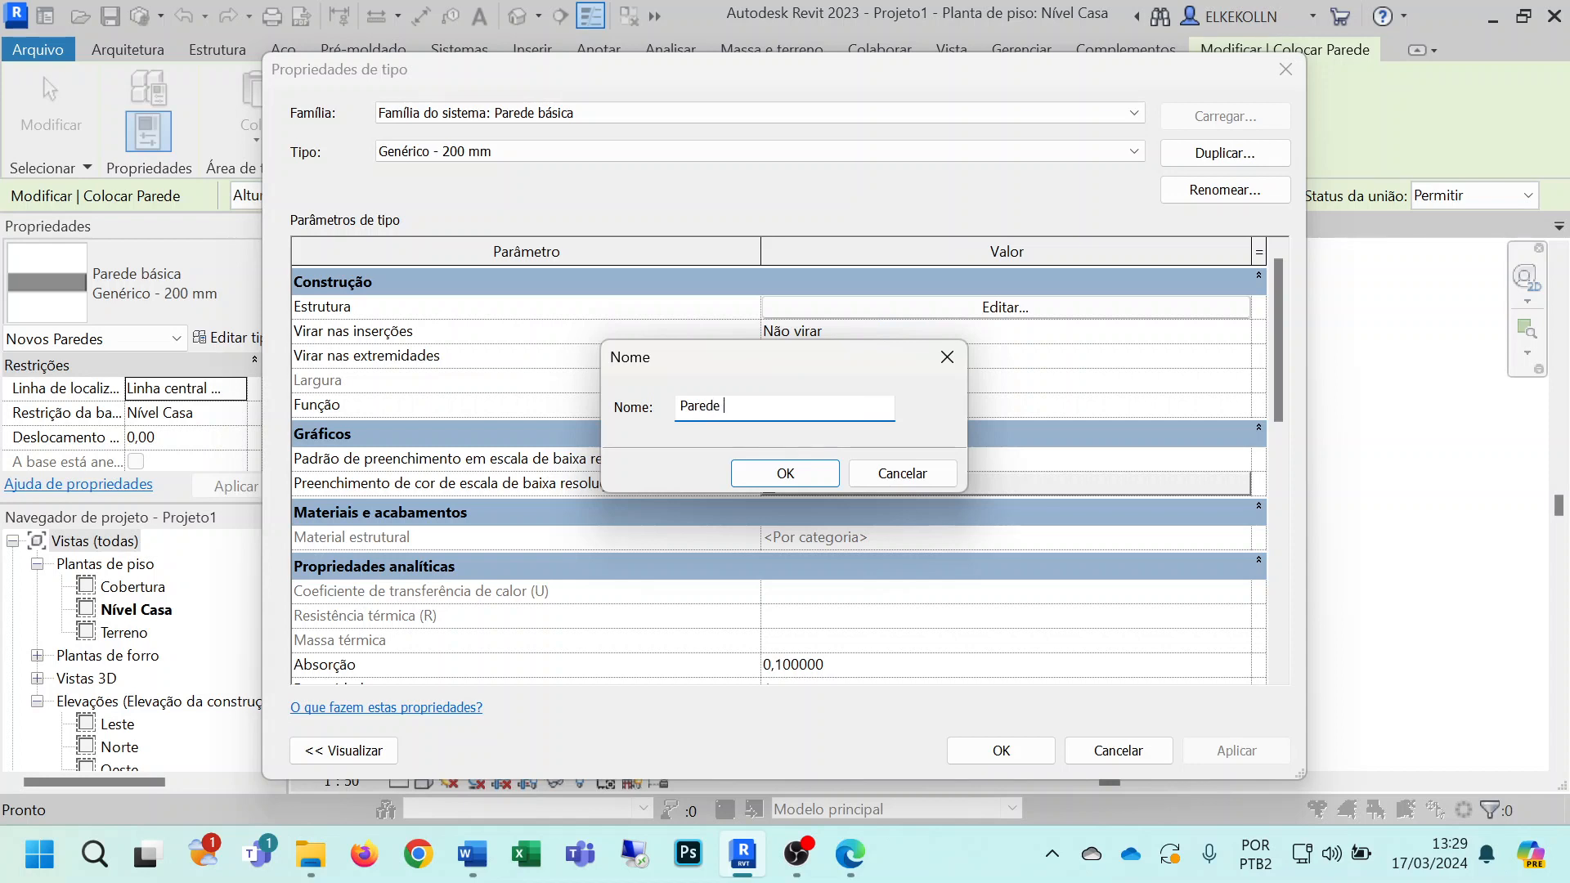
{"action": "type", "text": " Externa 15cm"}
{"action": "left_click", "coordinate": [785, 475]}
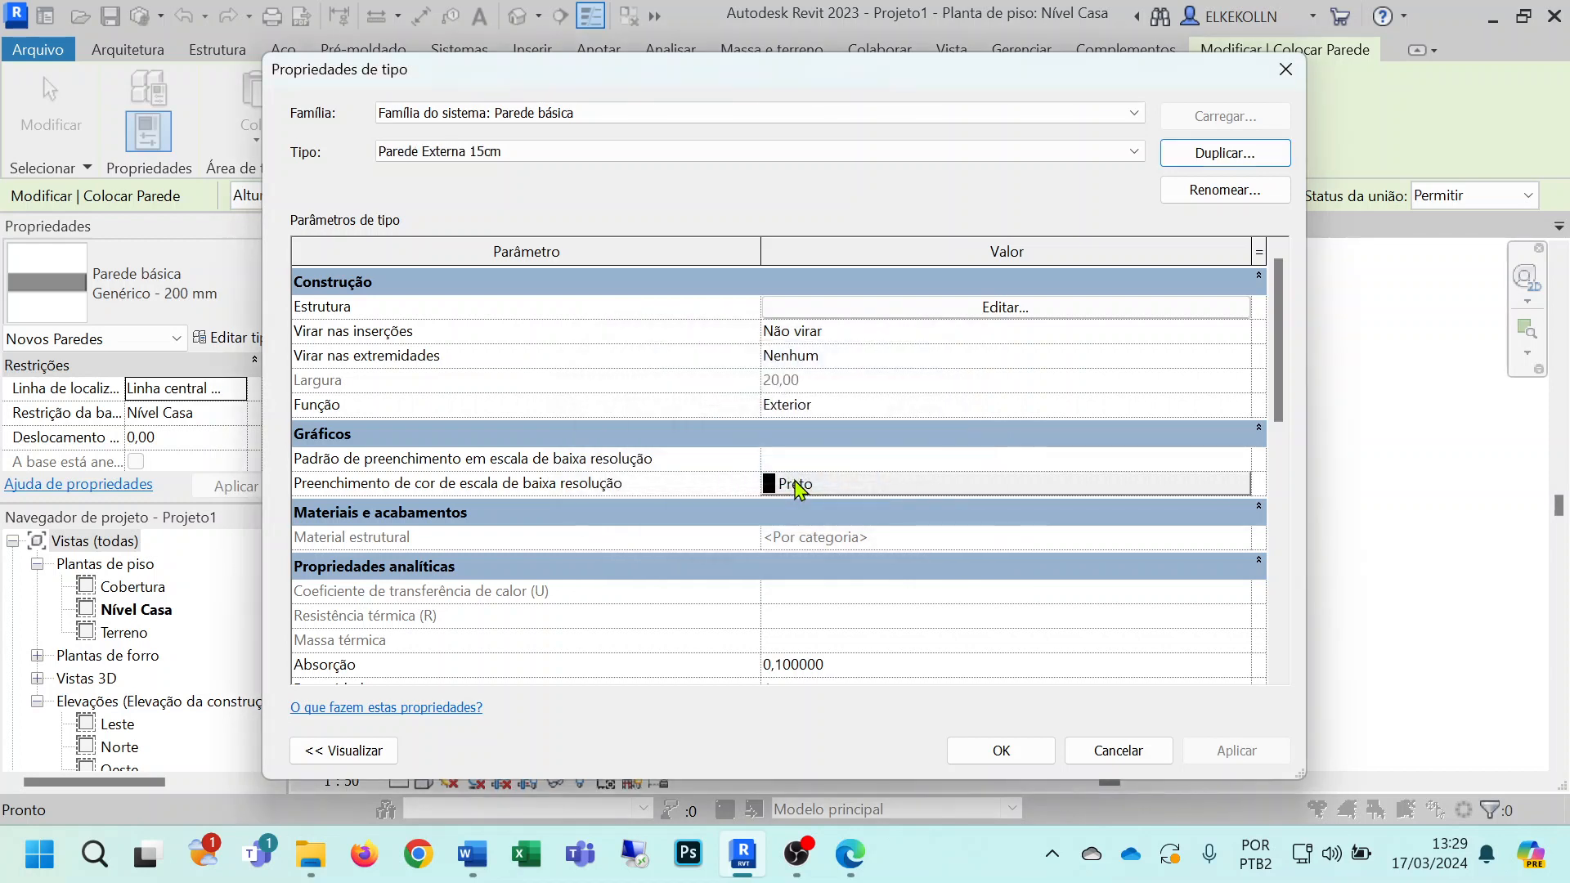
Step: Edit the wall type's structure and insert two layers outside the core boundary on the exterior side
{"action": "left_click", "coordinate": [1016, 317]}
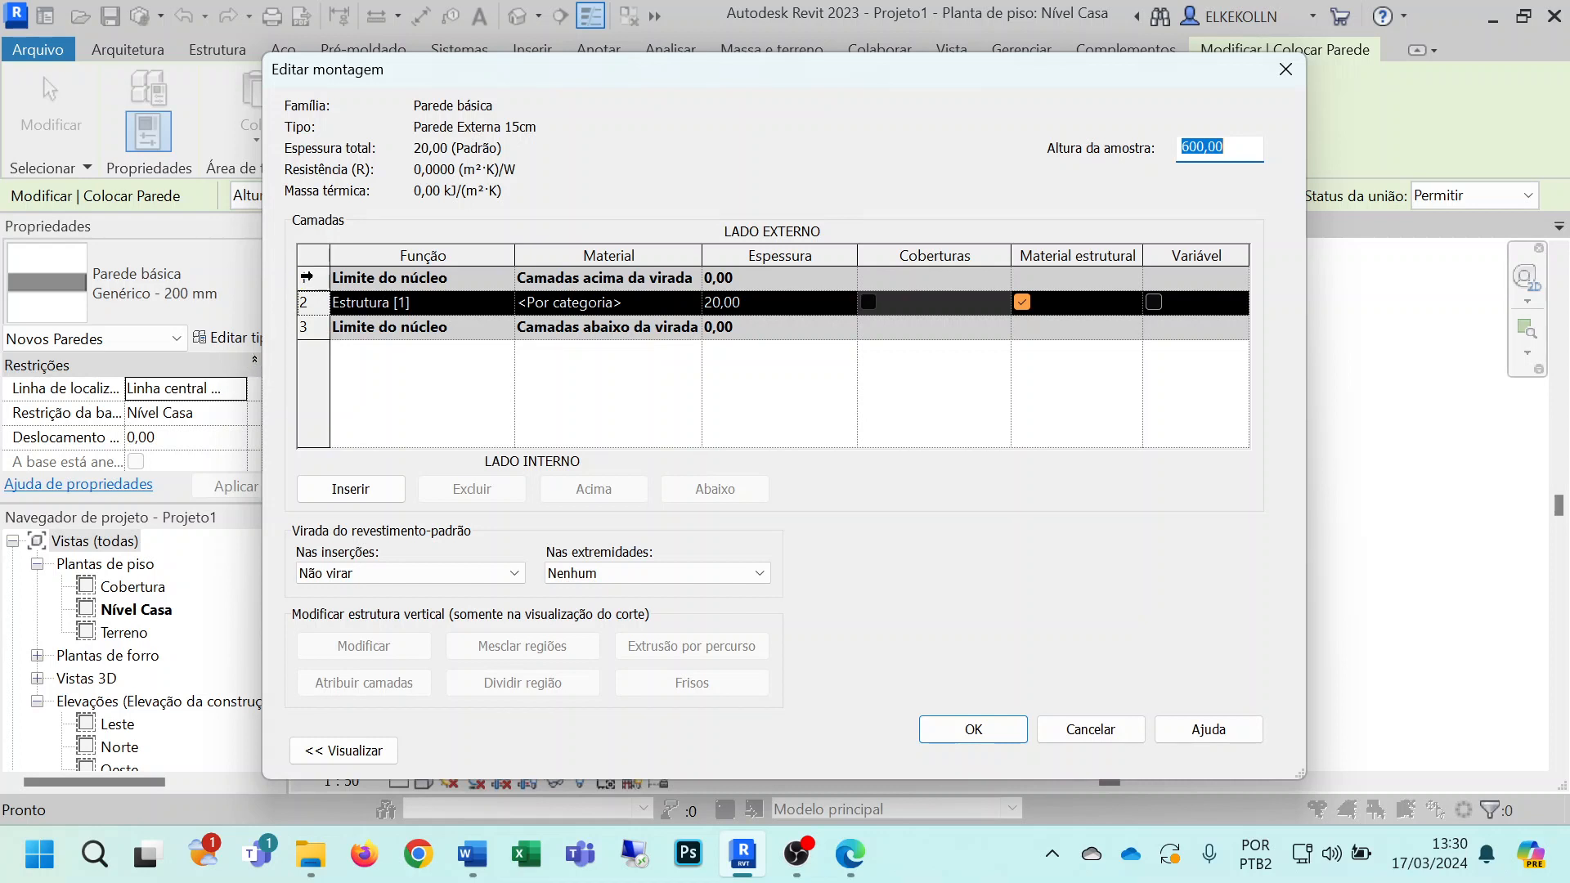
{"action": "left_click", "coordinate": [308, 277]}
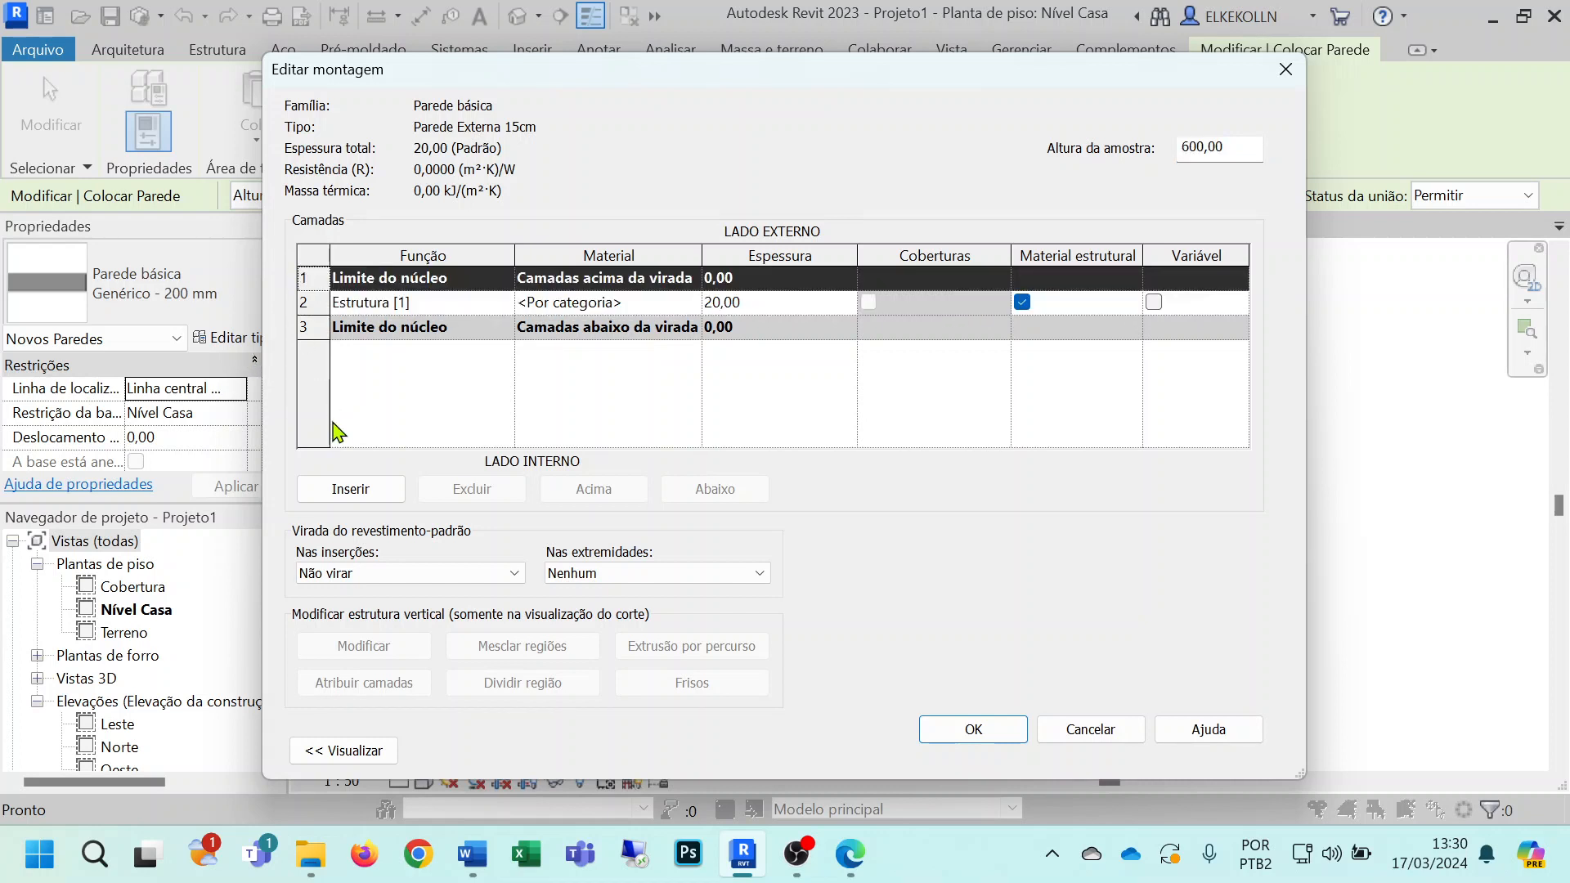
{"action": "left_click", "coordinate": [357, 490]}
{"action": "left_click", "coordinate": [357, 490]}
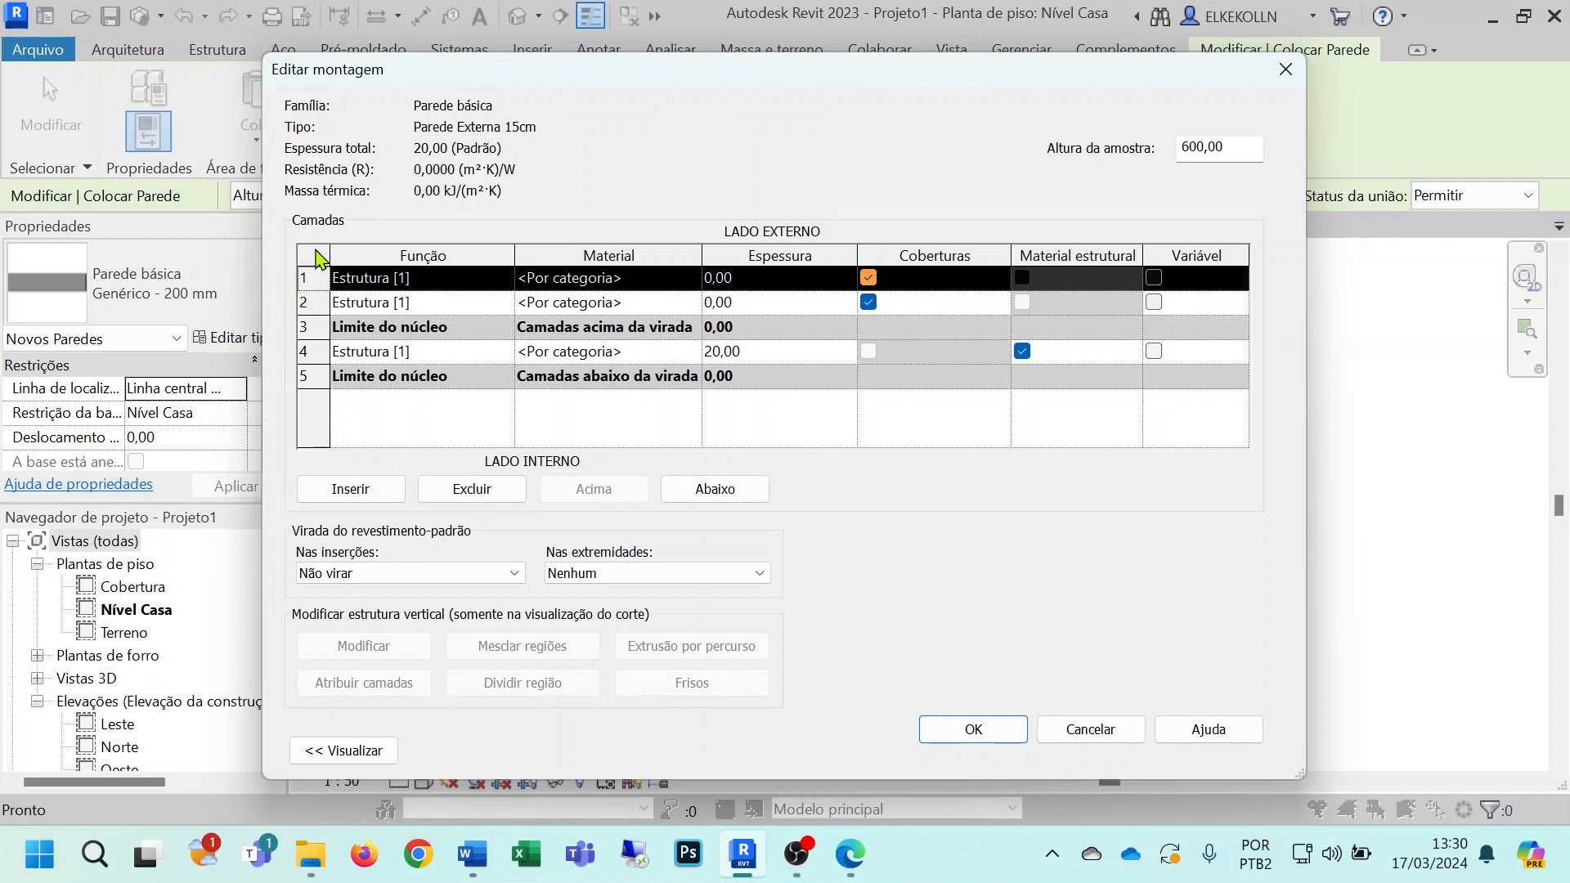
Step: Add two layers beyond the core boundary on the interior side of the wall structure
{"action": "left_click", "coordinate": [312, 376]}
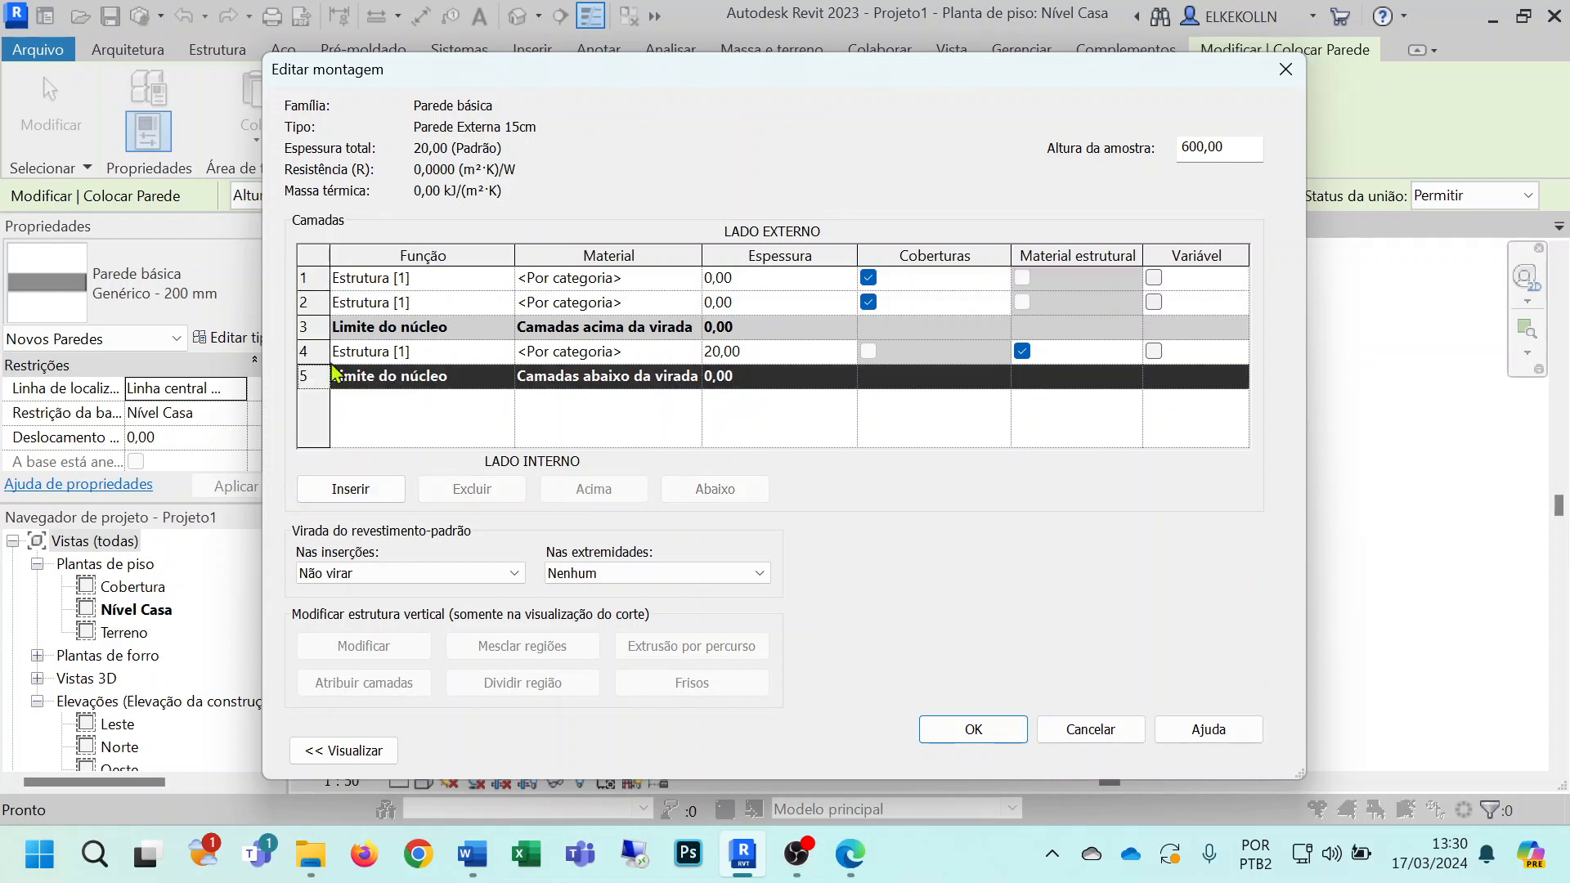
{"action": "left_click", "coordinate": [350, 489]}
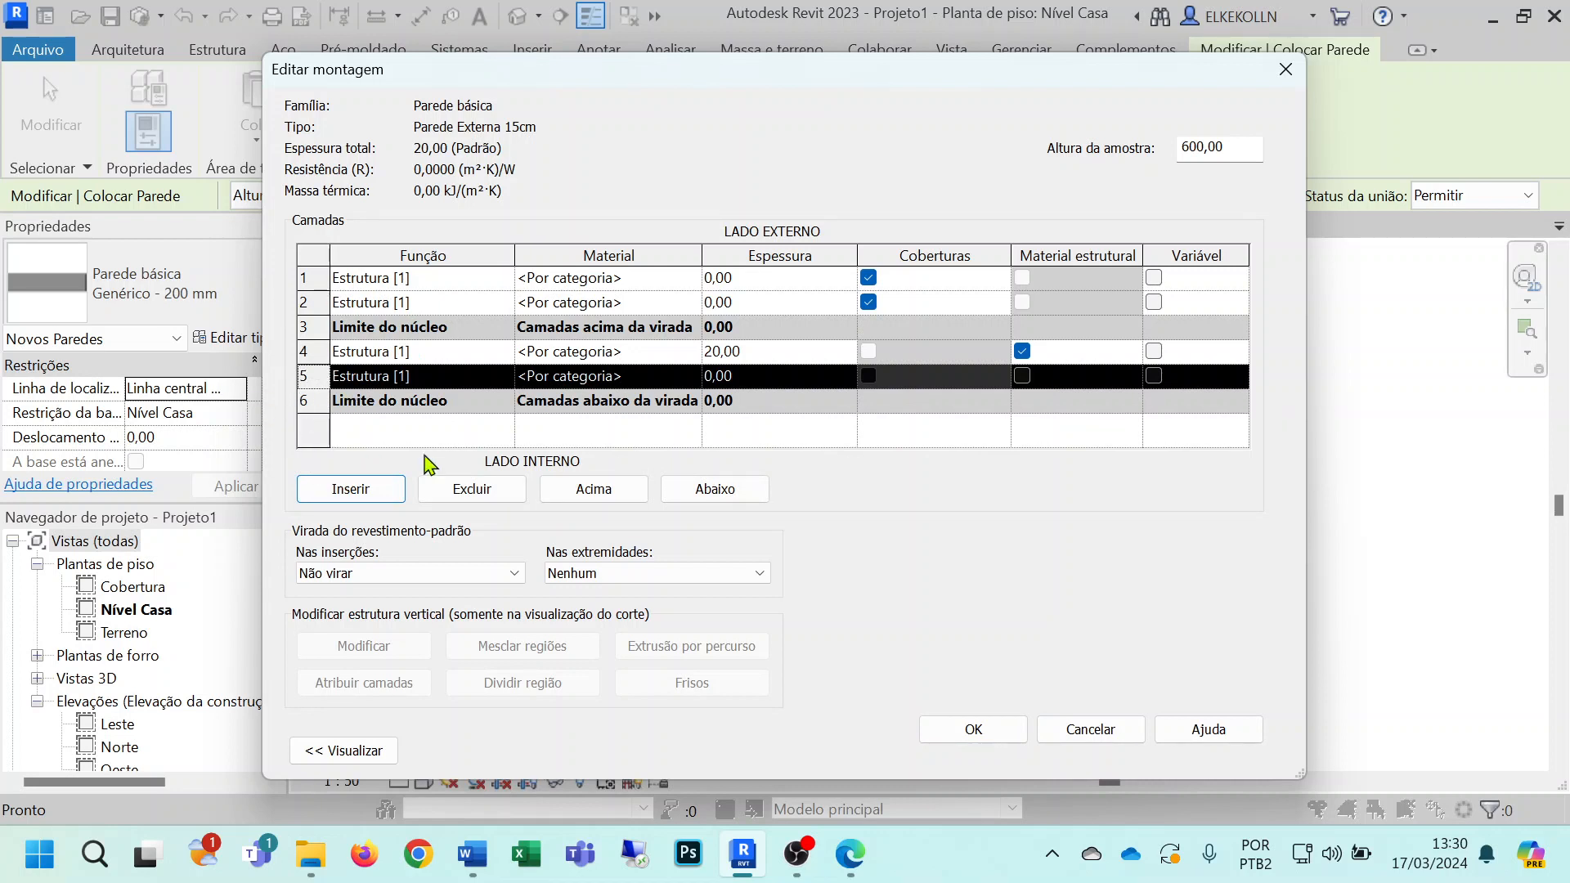
{"action": "left_click", "coordinate": [716, 491]}
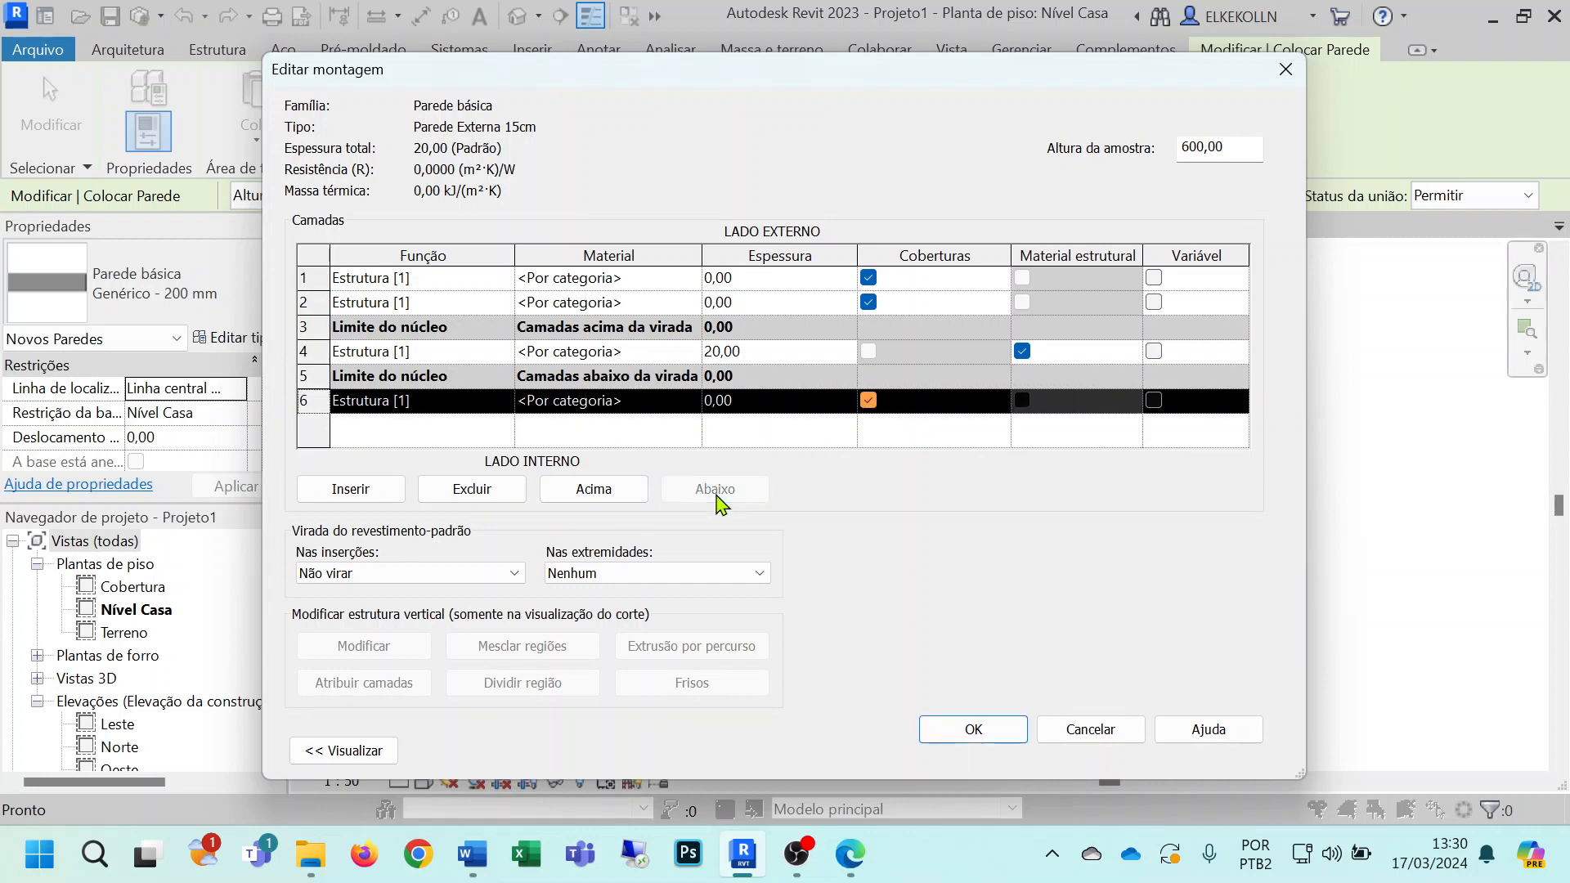
{"action": "left_click", "coordinate": [360, 491]}
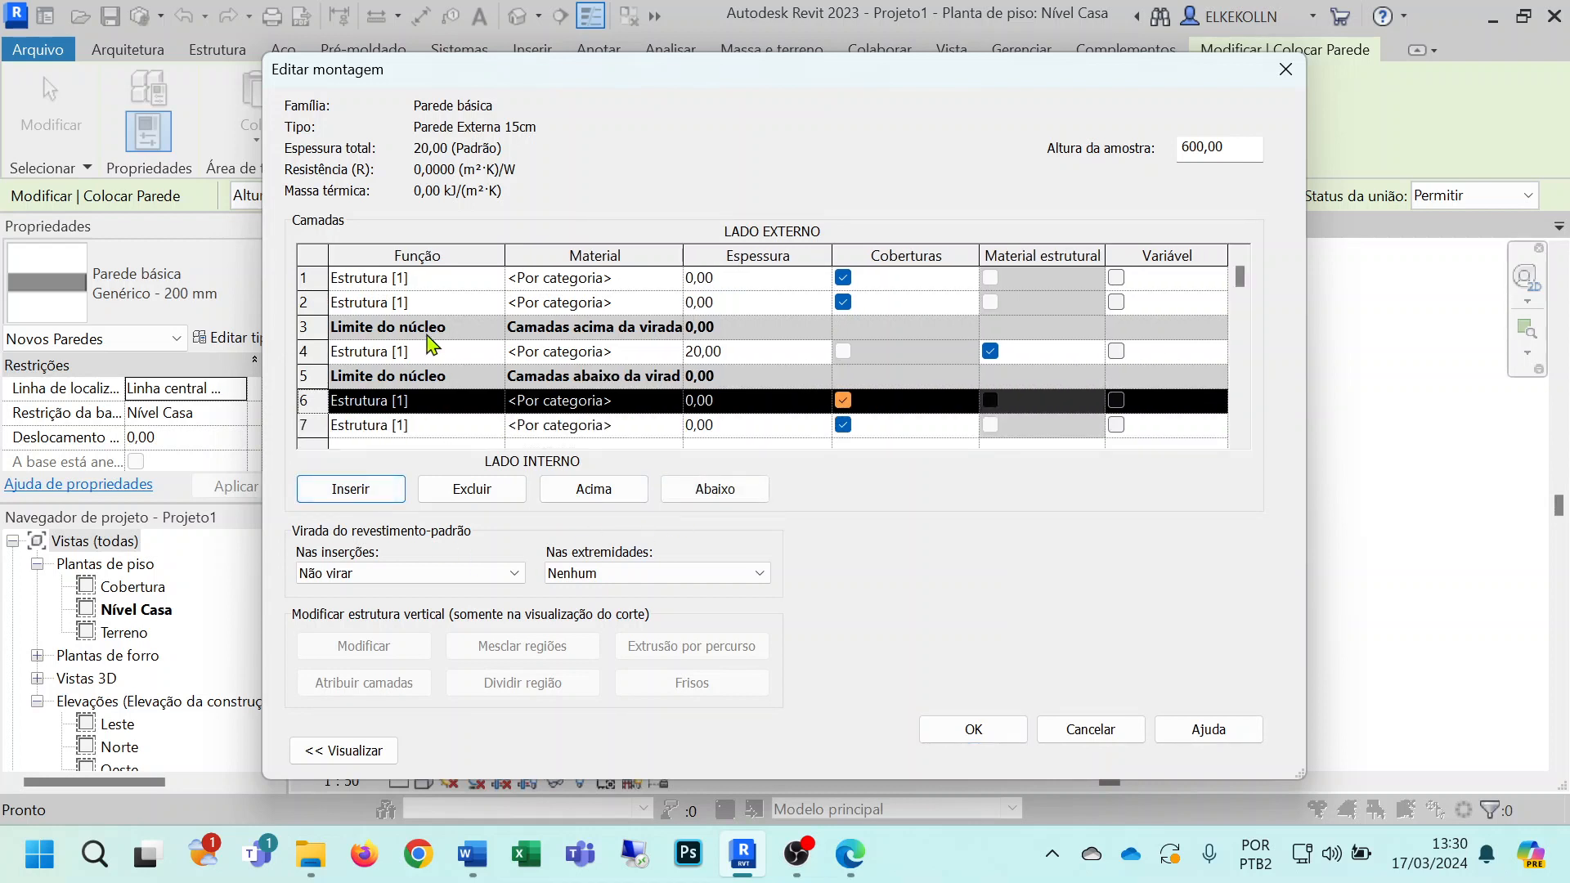
Step: Set the functions of the two interior-side layers to Substrato [2] and Acabamento 1 [4], with the finish innermost
{"action": "left_click", "coordinate": [393, 350]}
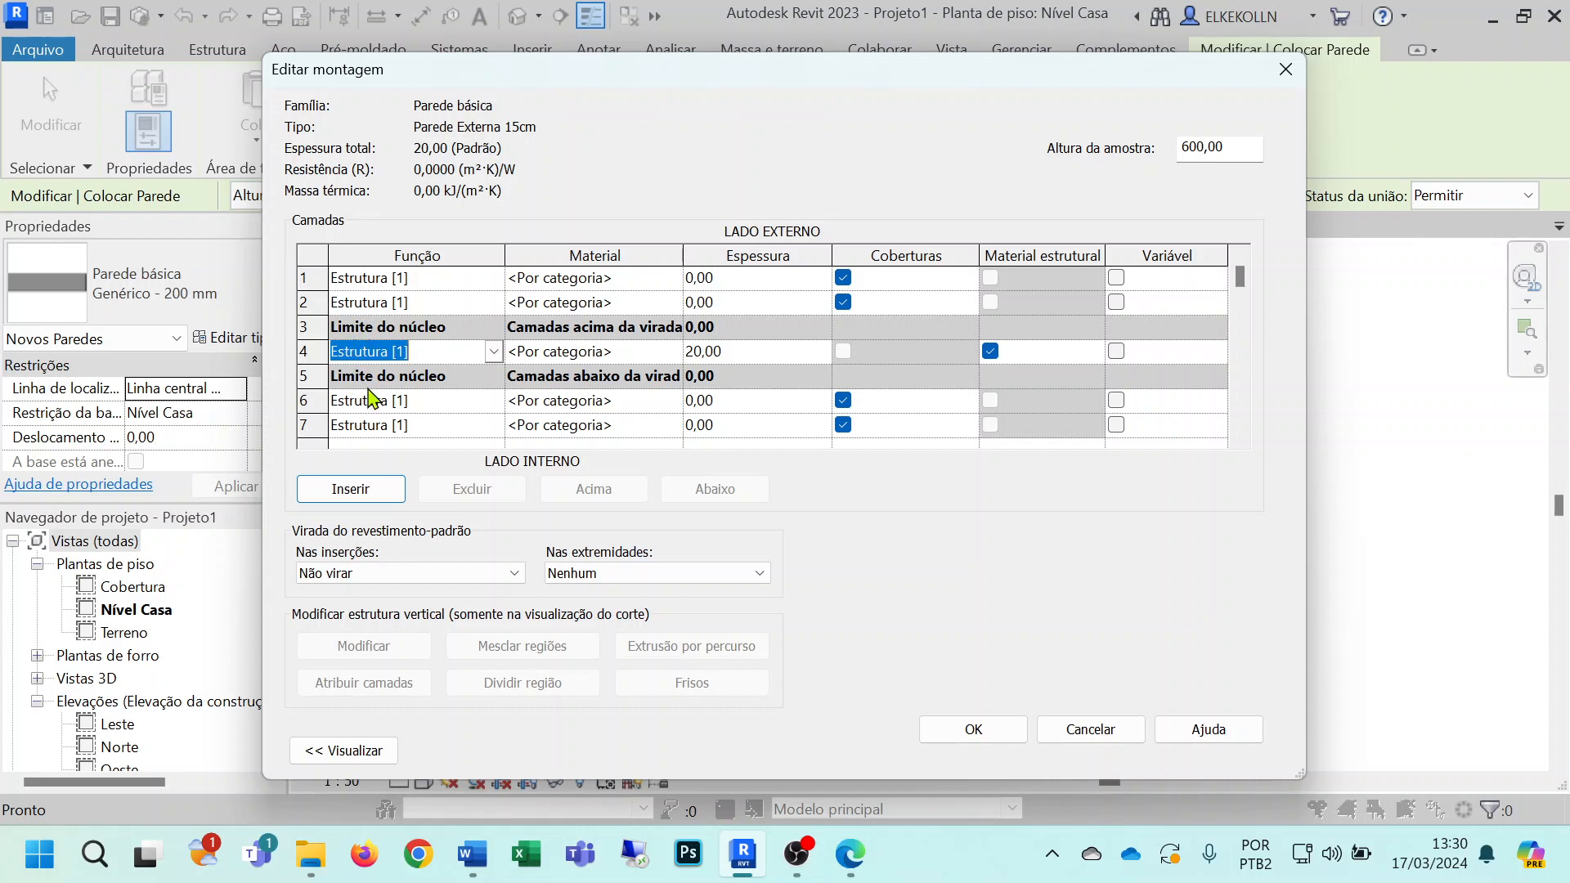
{"action": "left_click", "coordinate": [494, 402]}
{"action": "left_click", "coordinate": [402, 444]}
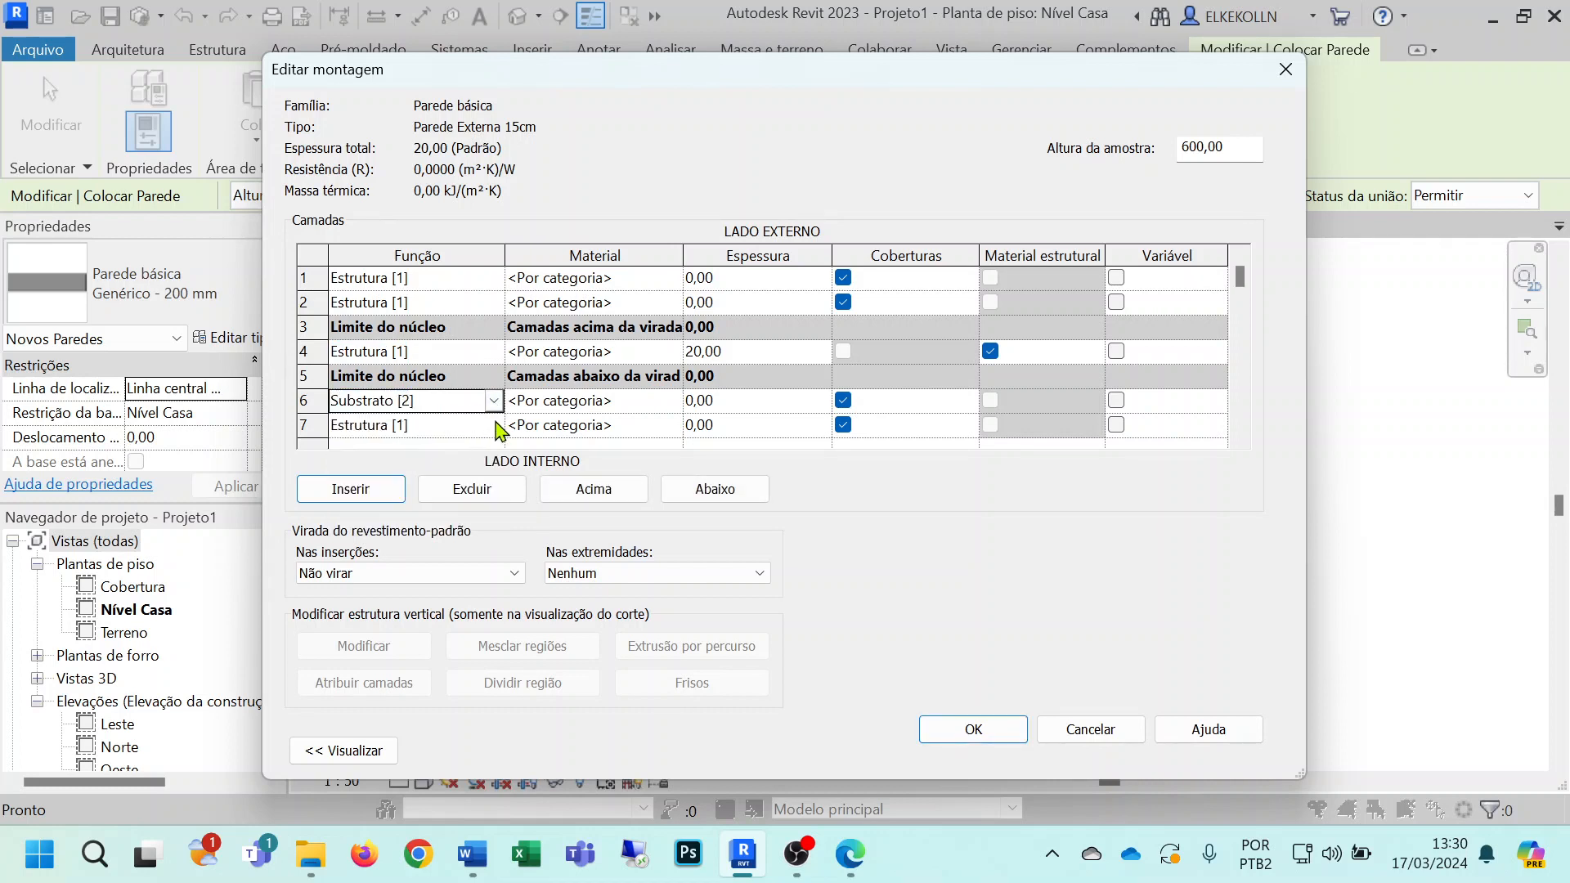
{"action": "left_click", "coordinate": [496, 426]}
{"action": "left_click", "coordinate": [437, 525]}
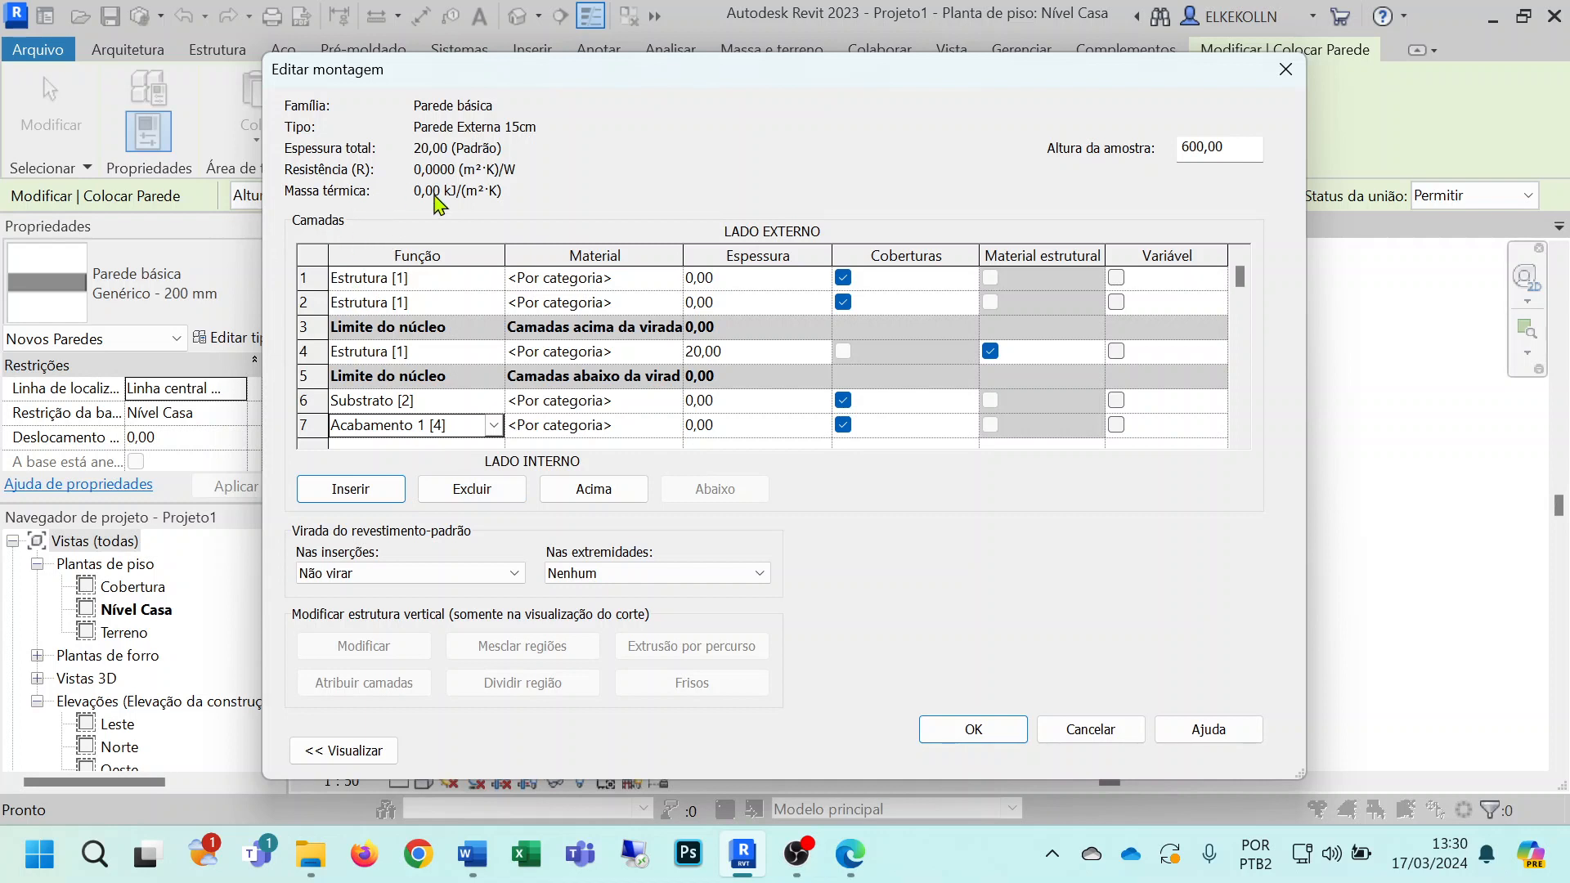
Step: Set the functions of the two exterior-side layers to Substrato [2] and Acabamento 2 [5], with the finish outermost
{"action": "left_click", "coordinate": [495, 304]}
{"action": "left_click", "coordinate": [418, 361]}
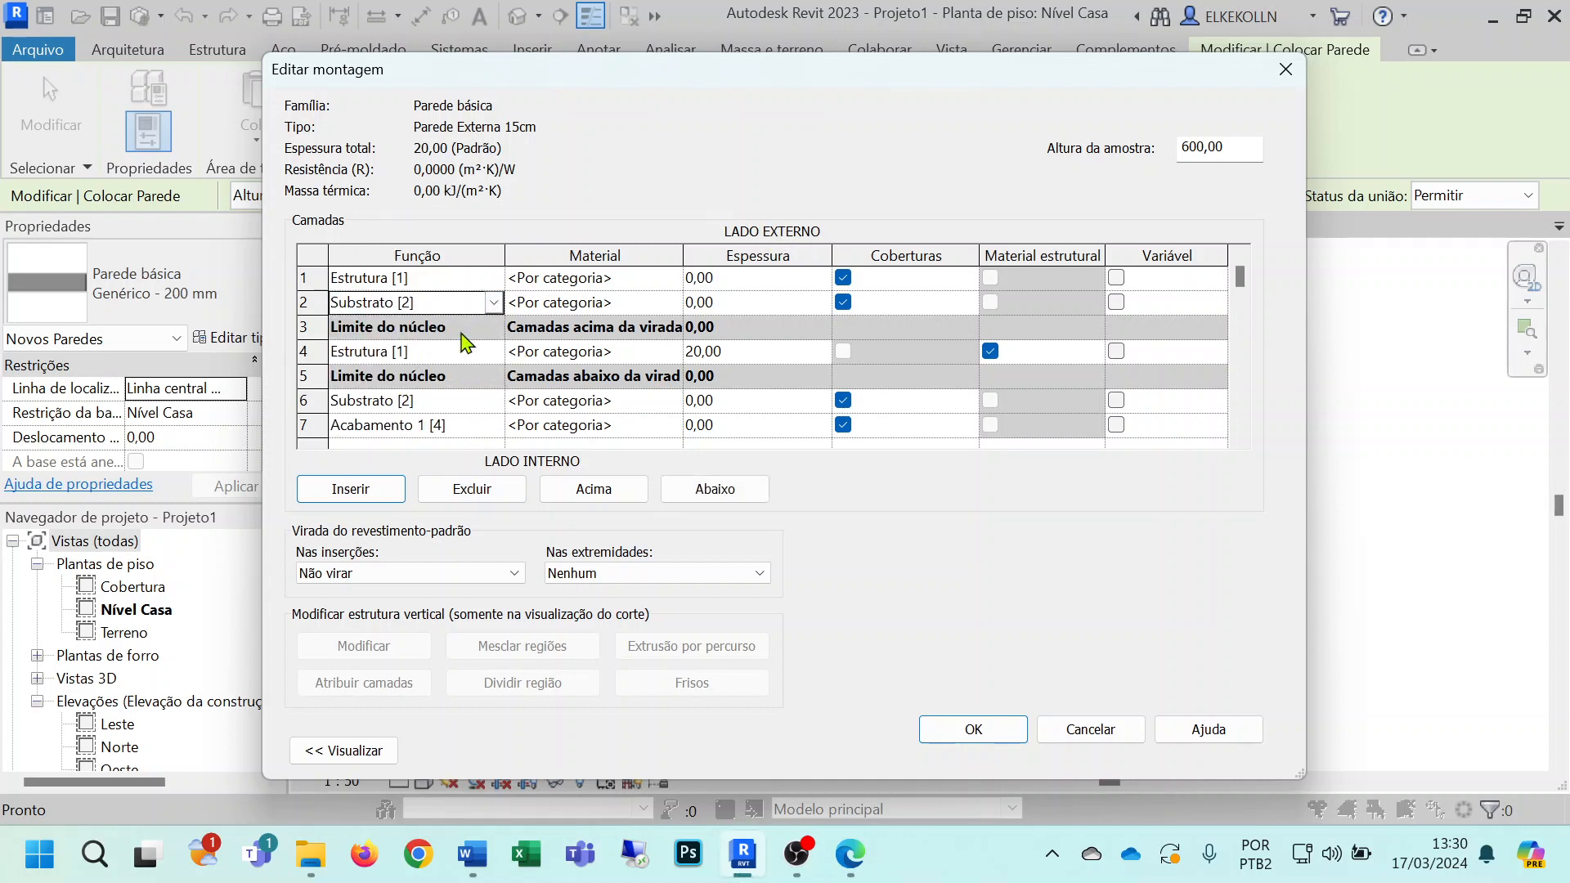
{"action": "left_click", "coordinate": [500, 278]}
{"action": "left_click", "coordinate": [408, 388]}
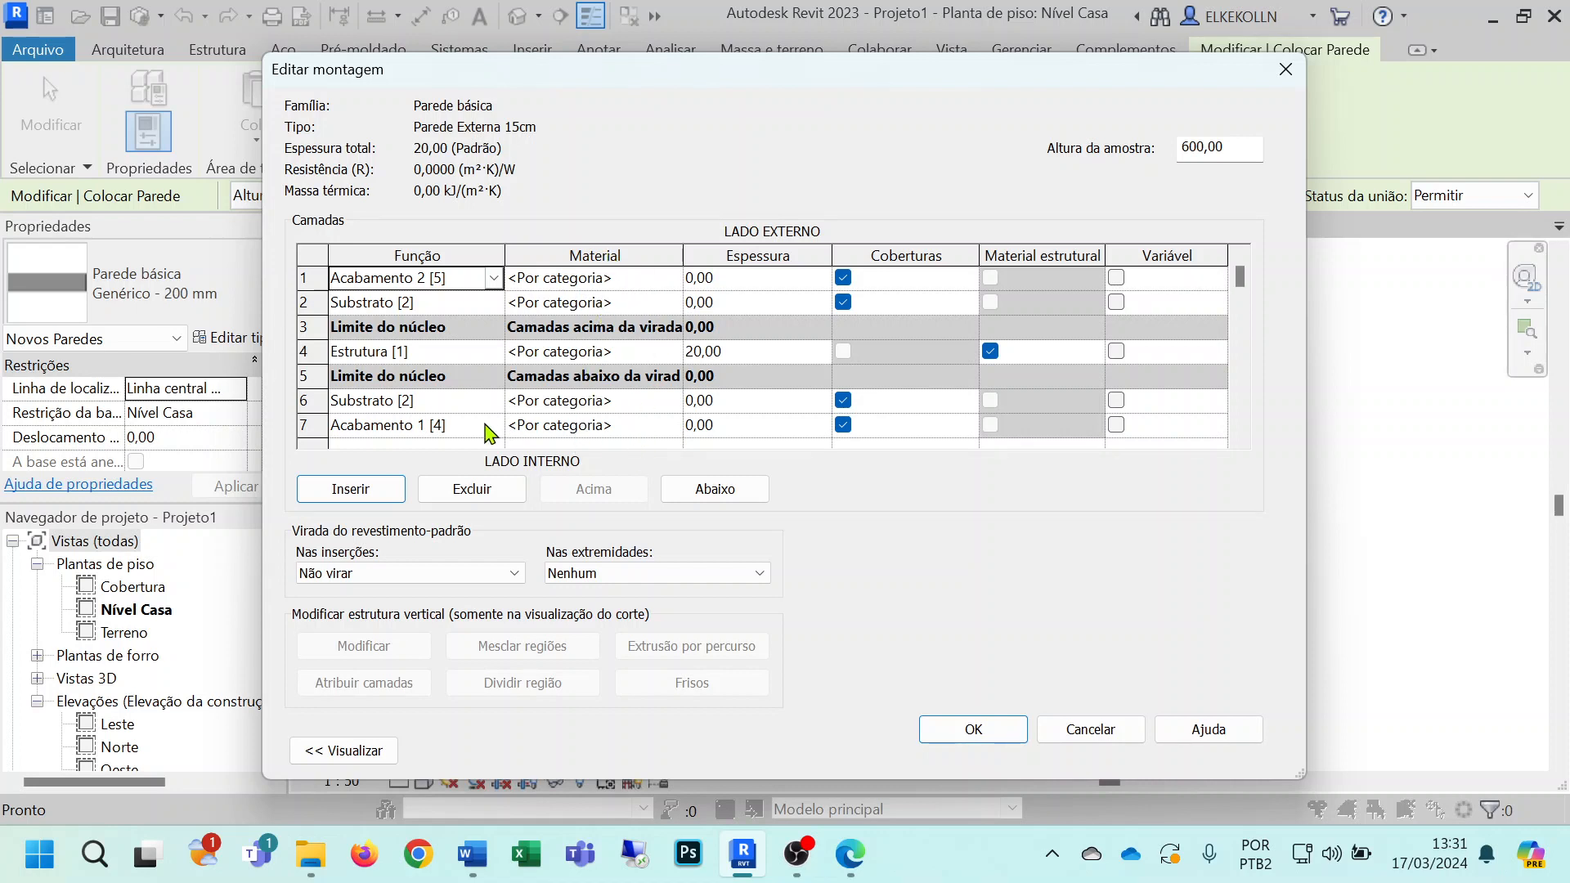
Step: Open the material choice for the core Estrutura [1] layer and search the project materials for Tijolo
{"action": "left_click", "coordinate": [675, 359]}
{"action": "left_click", "coordinate": [674, 352]}
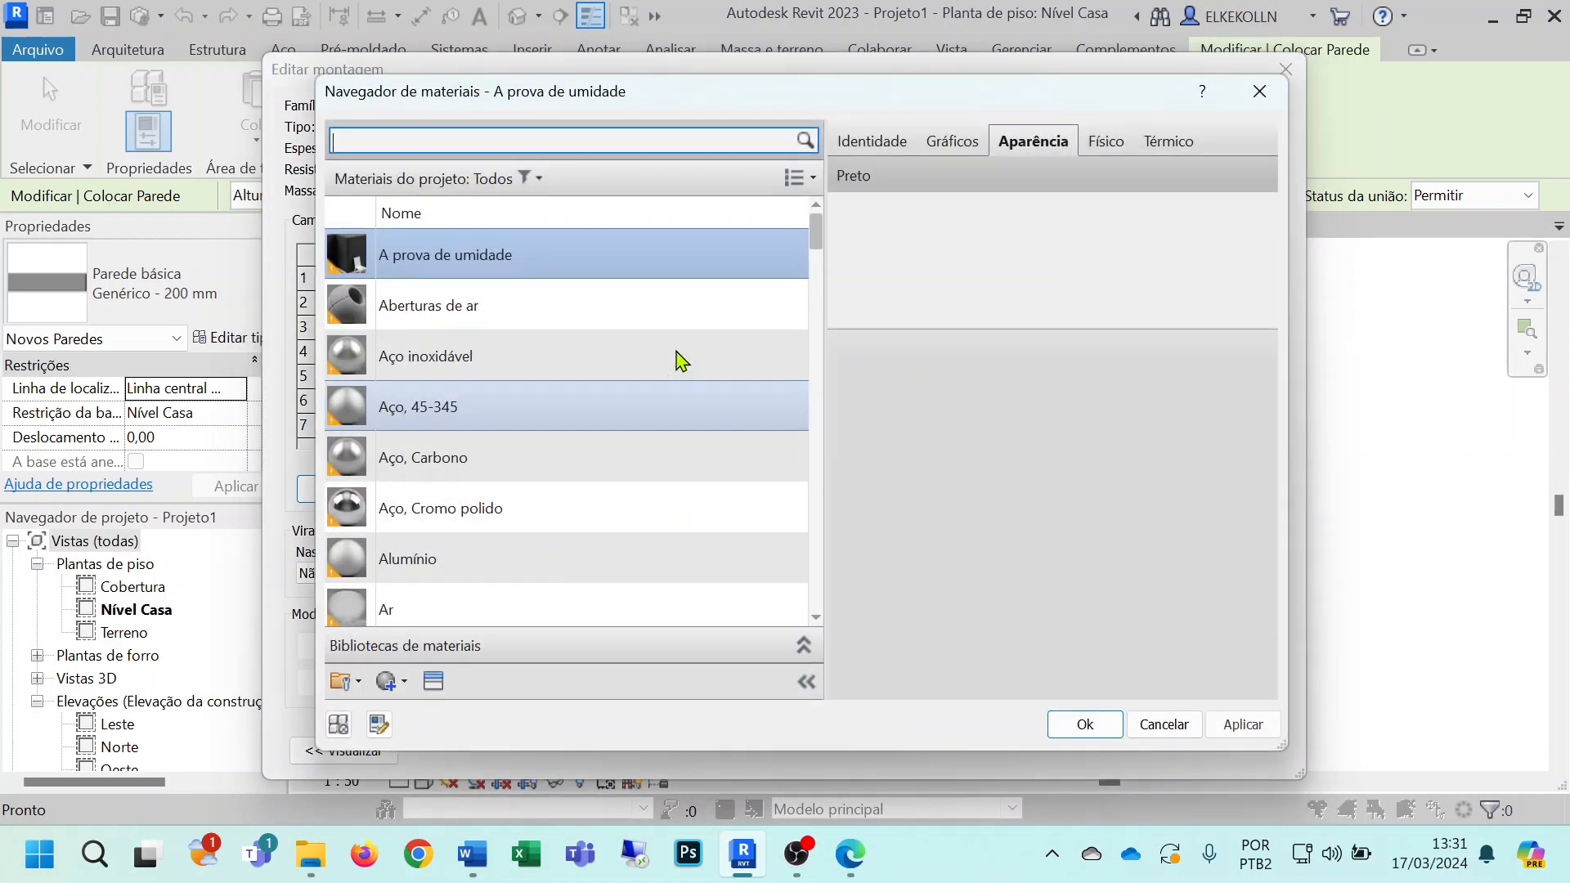
{"action": "left_click", "coordinate": [462, 135]}
{"action": "type", "text": "Tijolo"}
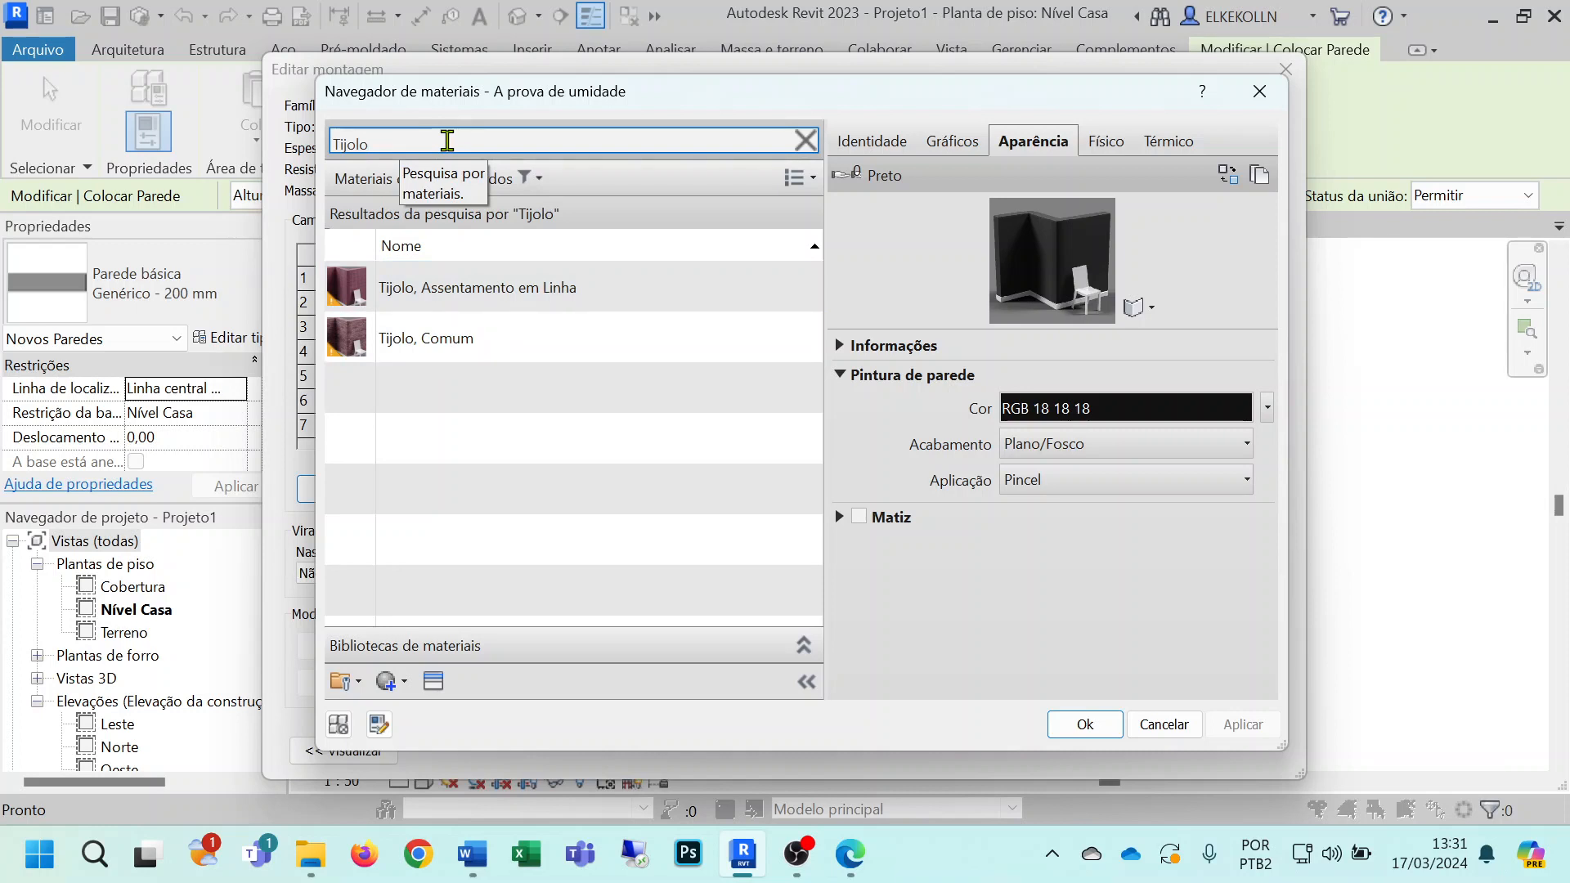
{"action": "key", "text": "BackSpace"}
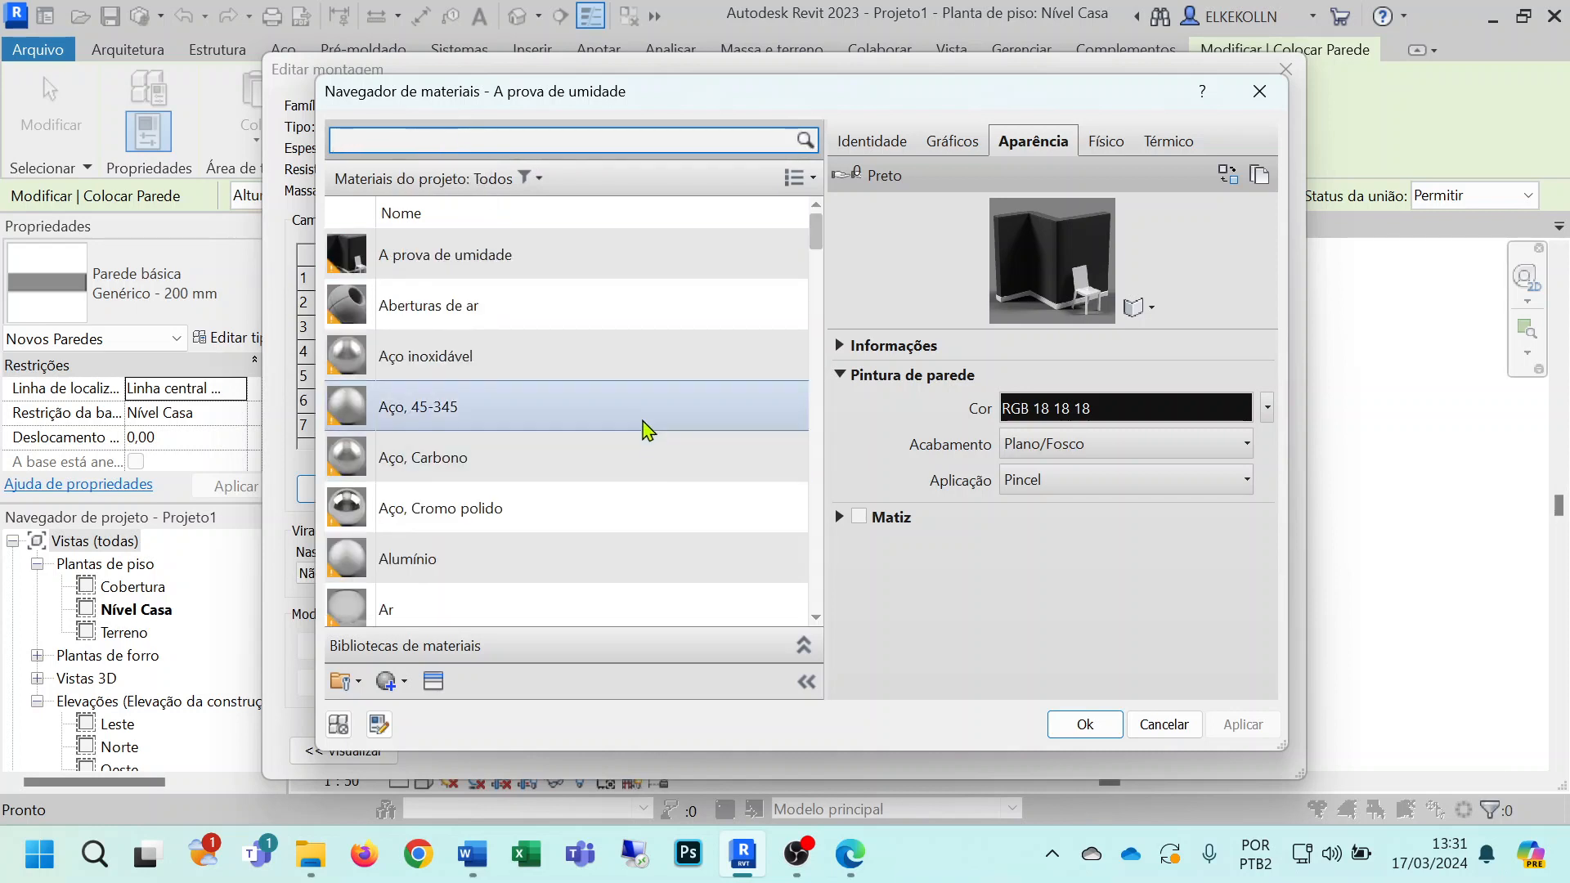
Step: Assign the material Unidades de alvenaria de concreto to the core structure layer, comparing it with Tijolo, Comum
{"action": "scroll", "coordinate": [641, 428], "scroll_direction": "down", "scroll_amount": 5}
{"action": "scroll", "coordinate": [646, 428], "scroll_direction": "down", "scroll_amount": 3}
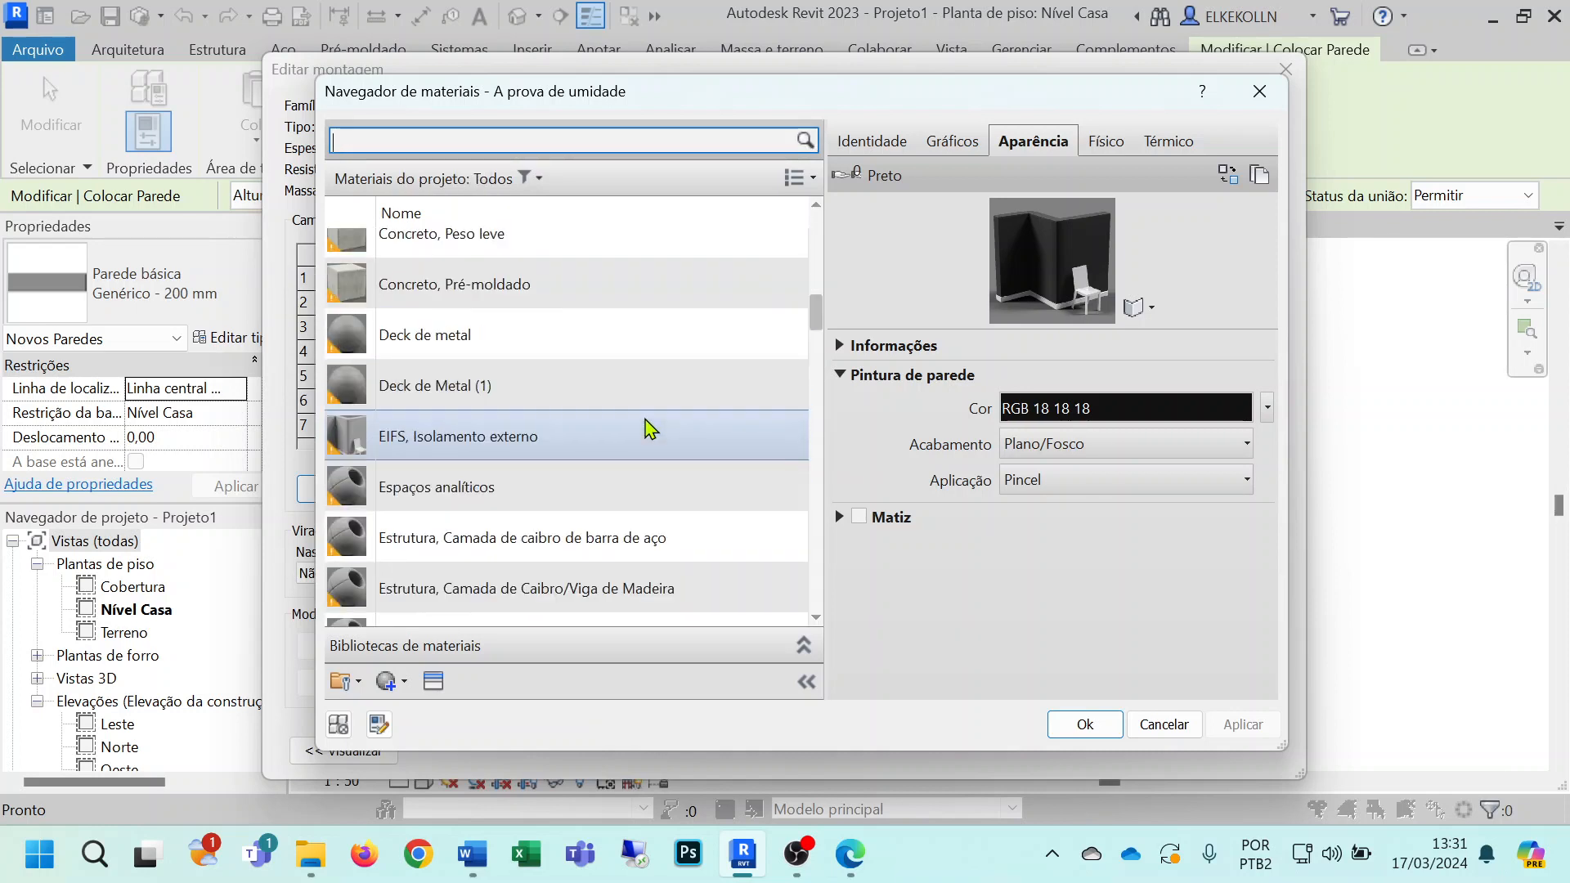
{"action": "scroll", "coordinate": [646, 428], "scroll_direction": "down", "scroll_amount": 20}
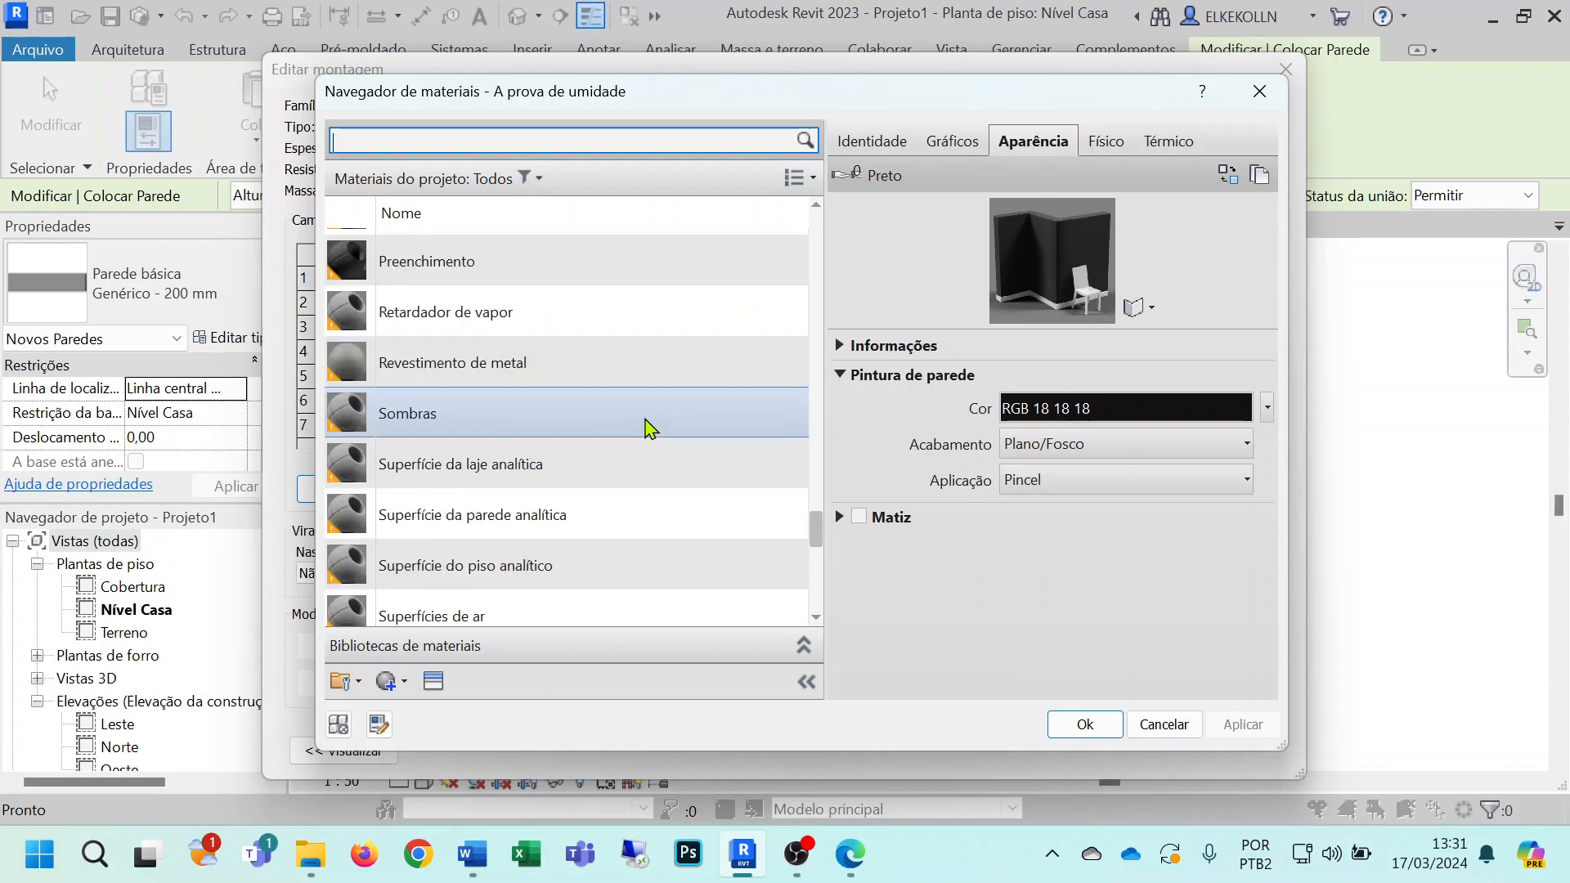
{"action": "scroll", "coordinate": [646, 428], "scroll_direction": "down", "scroll_amount": 2}
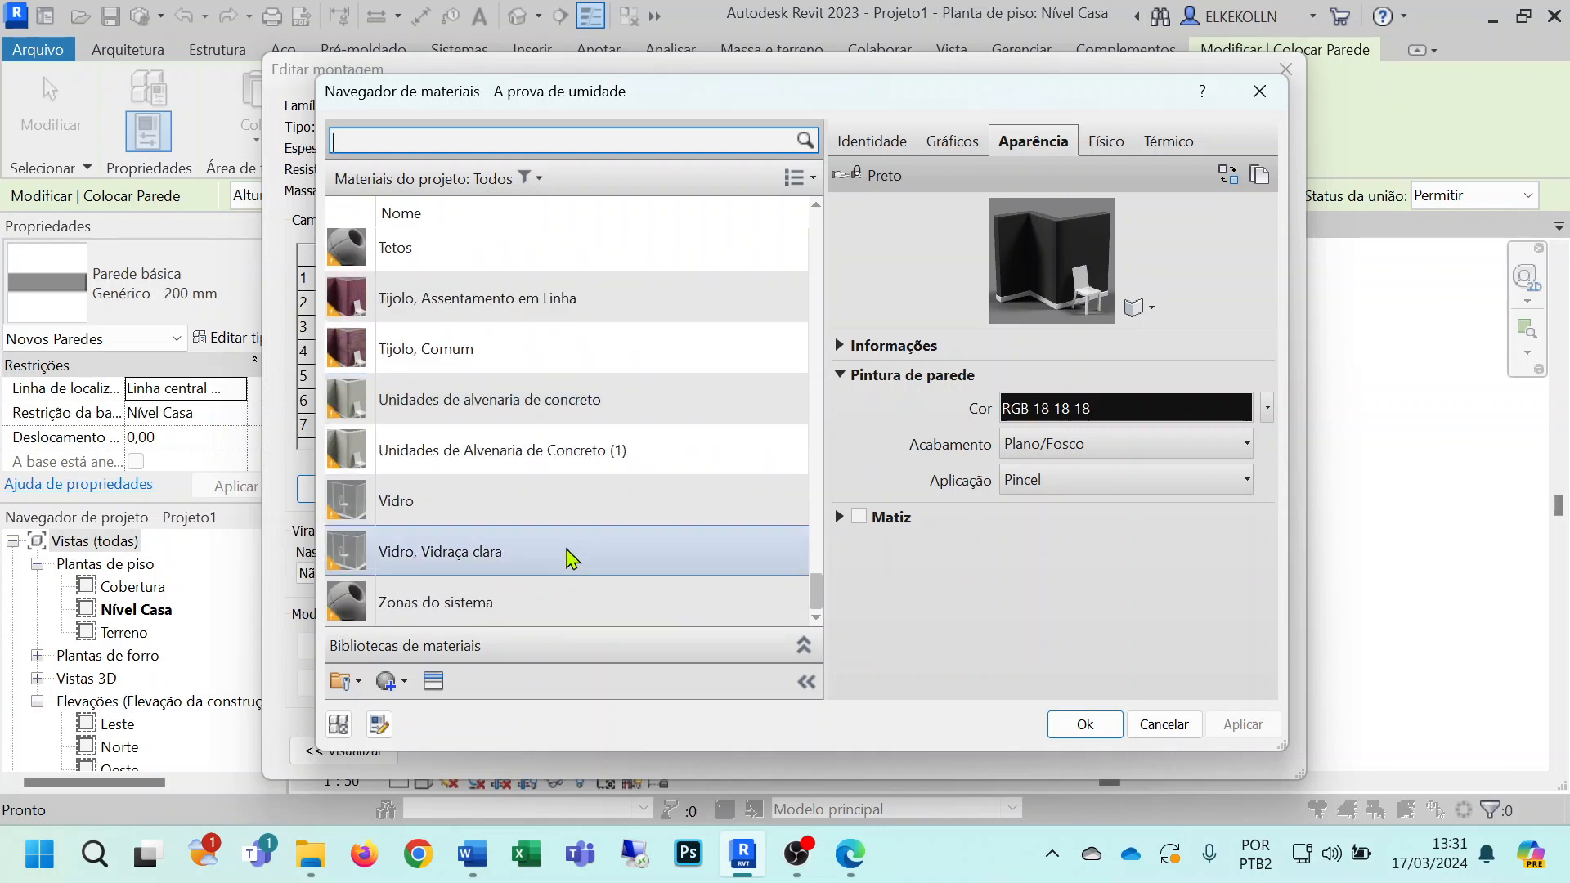
{"action": "left_click", "coordinate": [493, 408]}
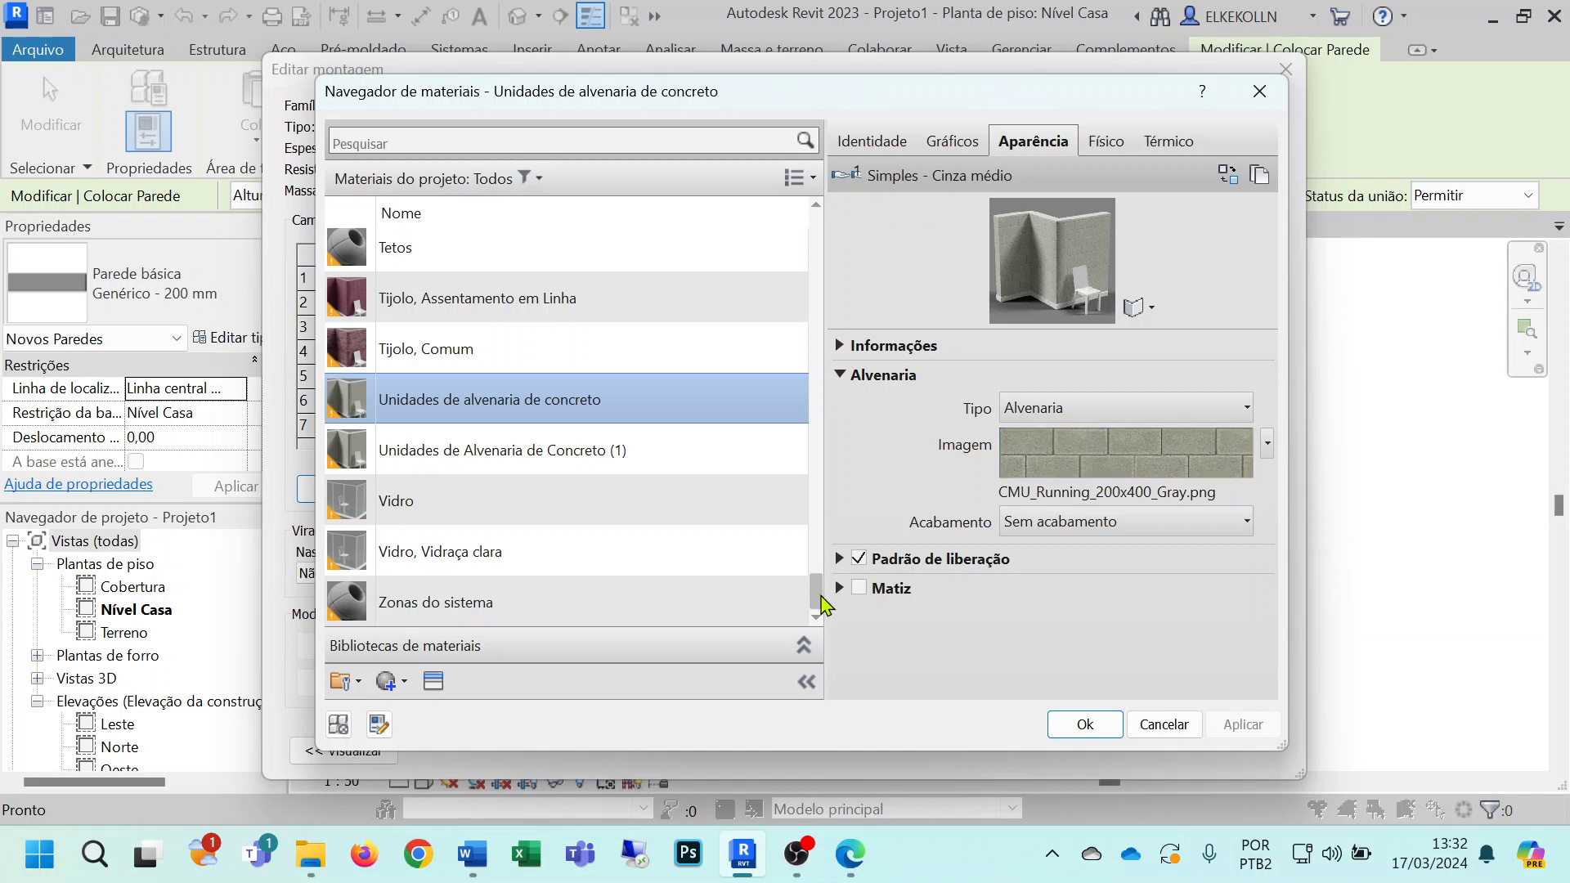
{"action": "left_click", "coordinate": [431, 356]}
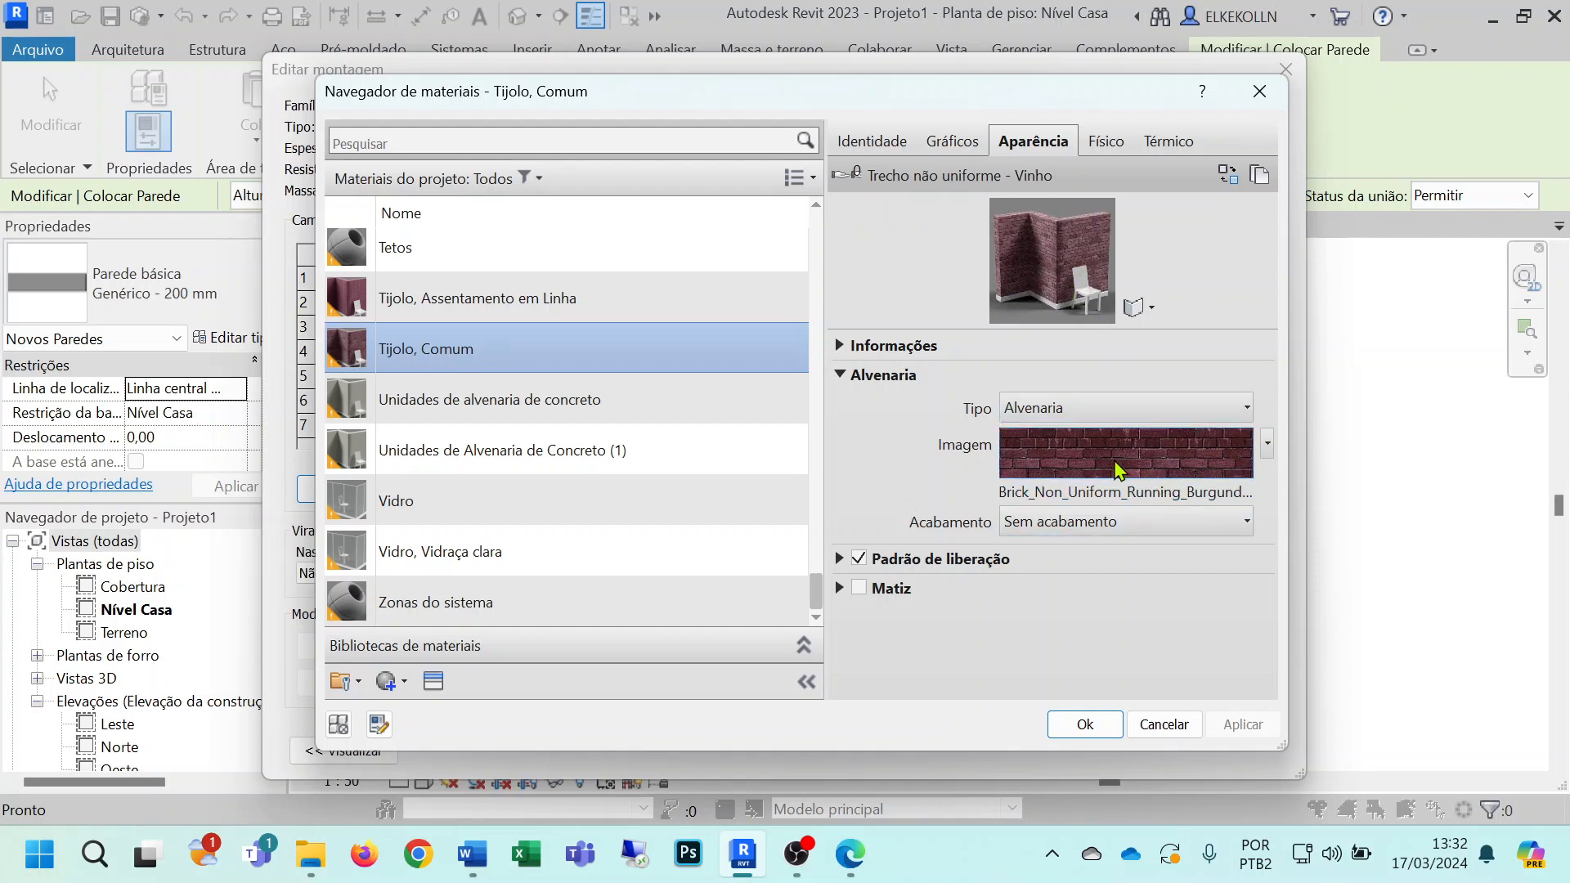
{"action": "mouse_move", "coordinate": [1127, 467]}
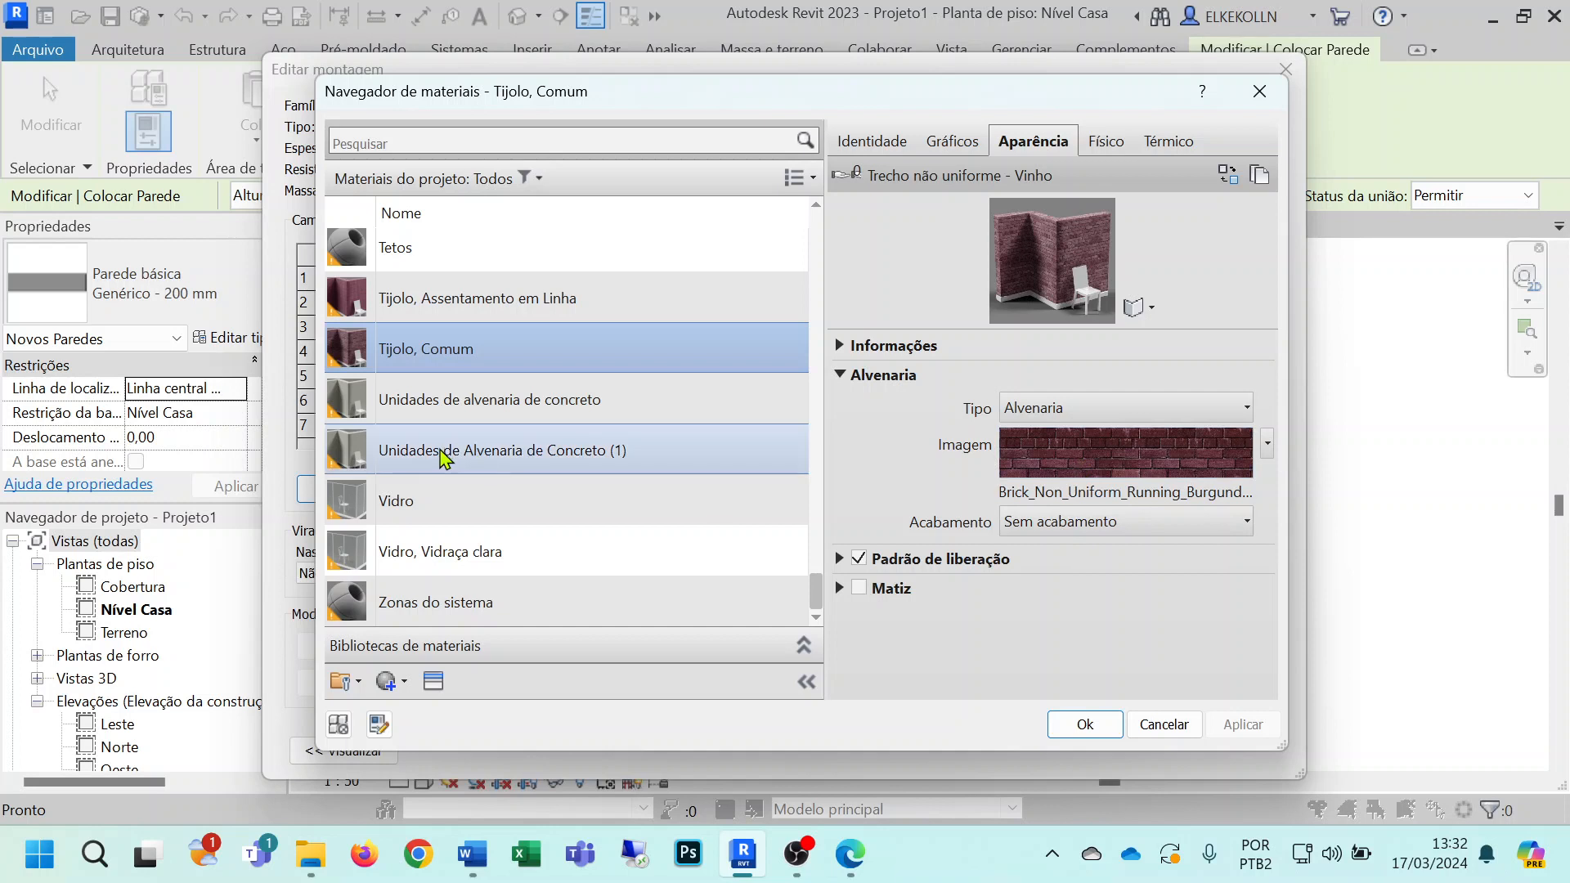
{"action": "left_click", "coordinate": [440, 408]}
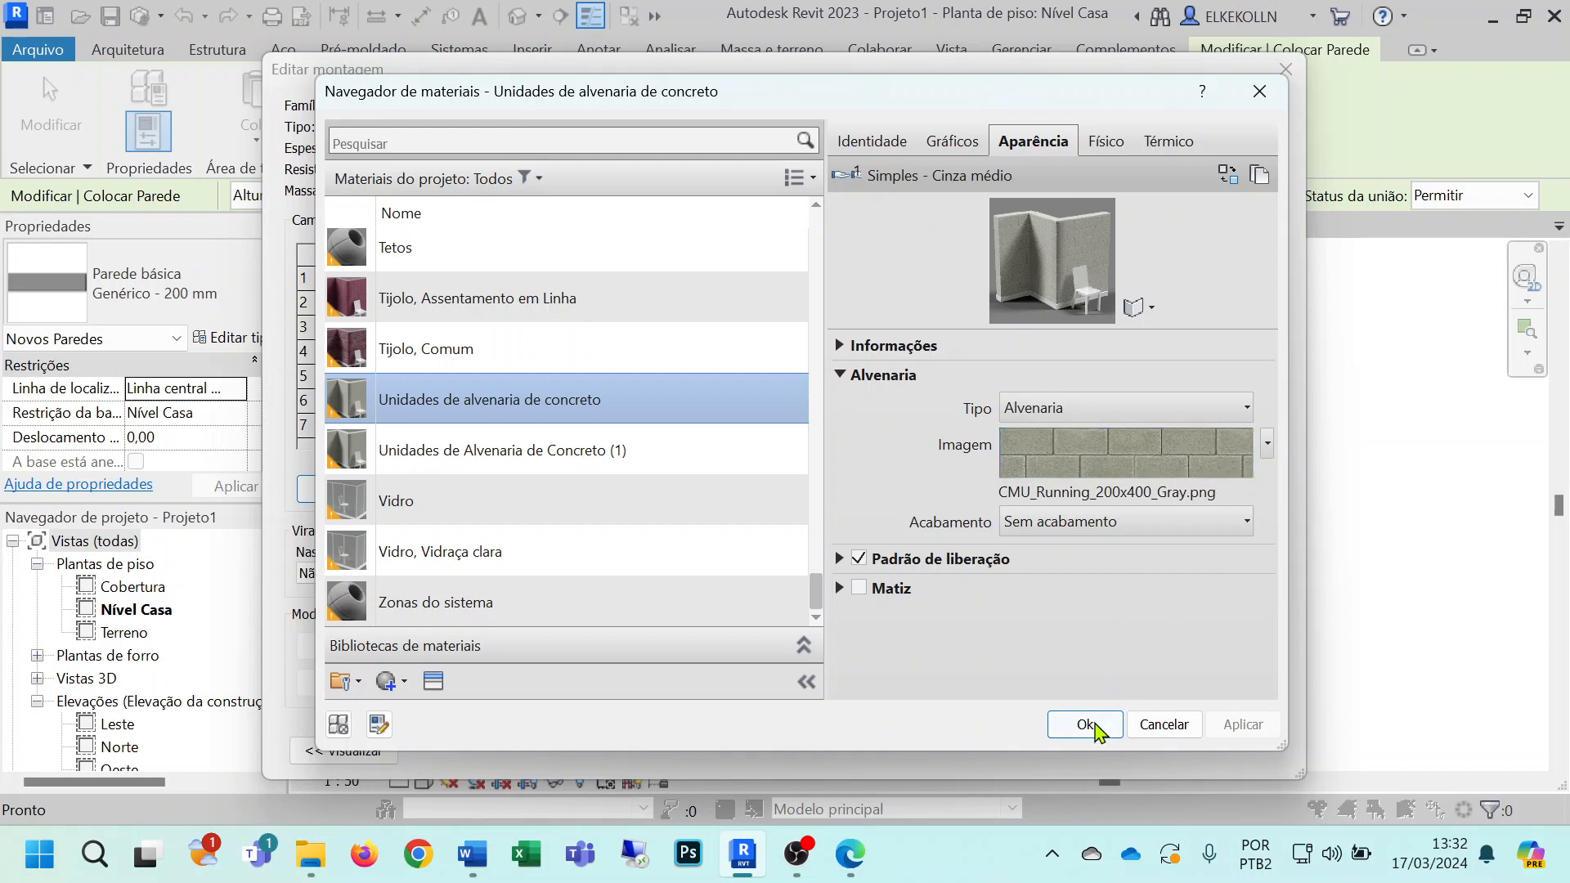
{"action": "left_click", "coordinate": [1095, 725]}
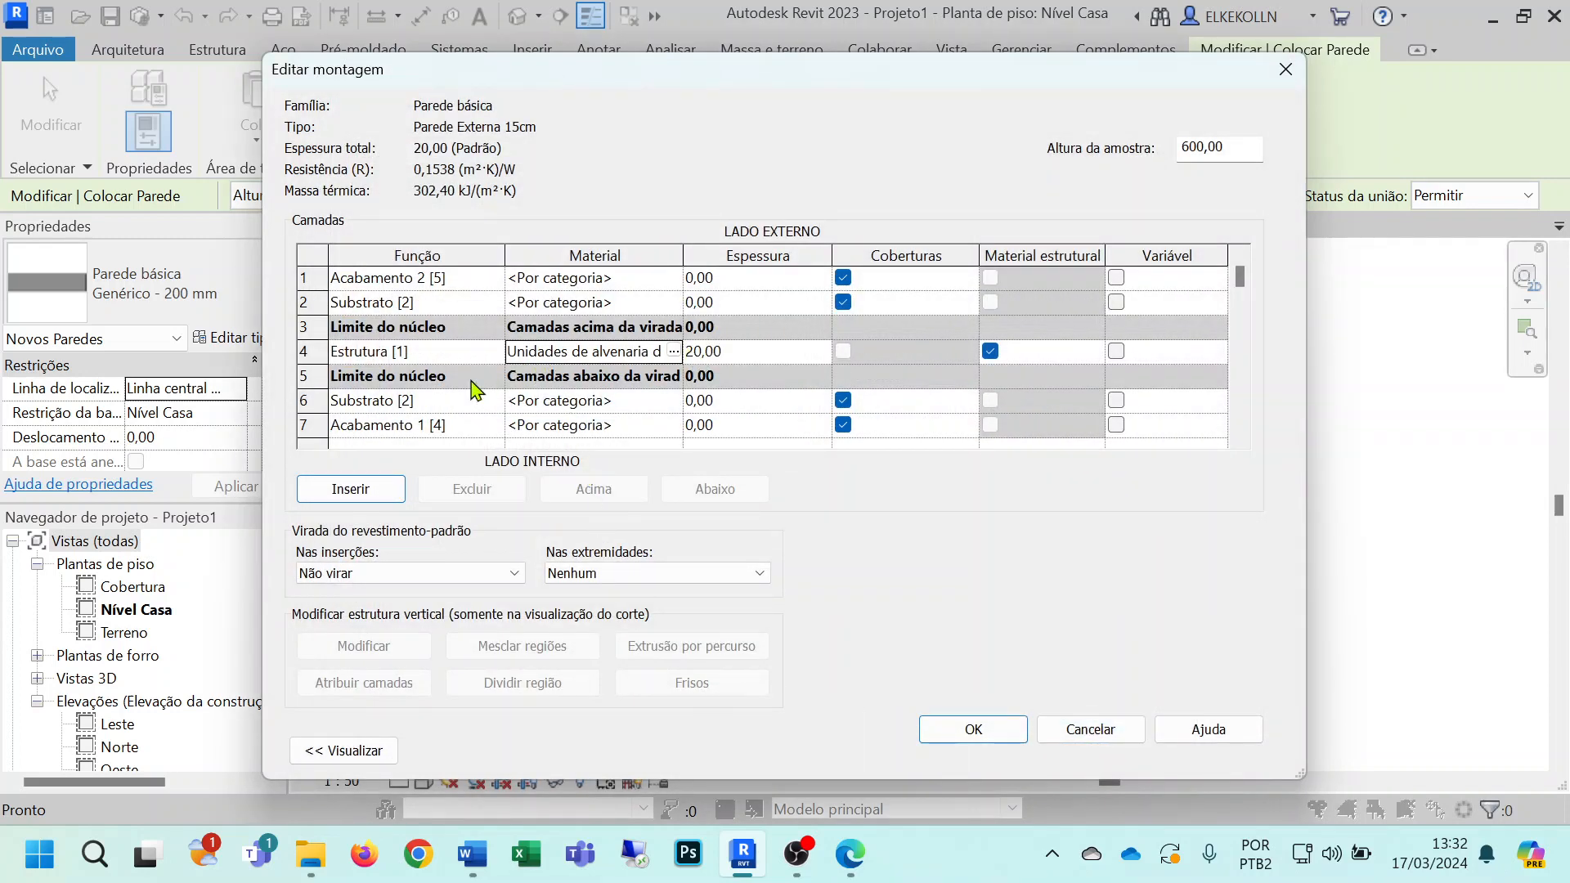
Step: Search the materials for concreto and assign Concreto, Peso leve to the exterior-side Substrato [2] layer
{"action": "left_click", "coordinate": [675, 311]}
{"action": "left_click", "coordinate": [674, 307]}
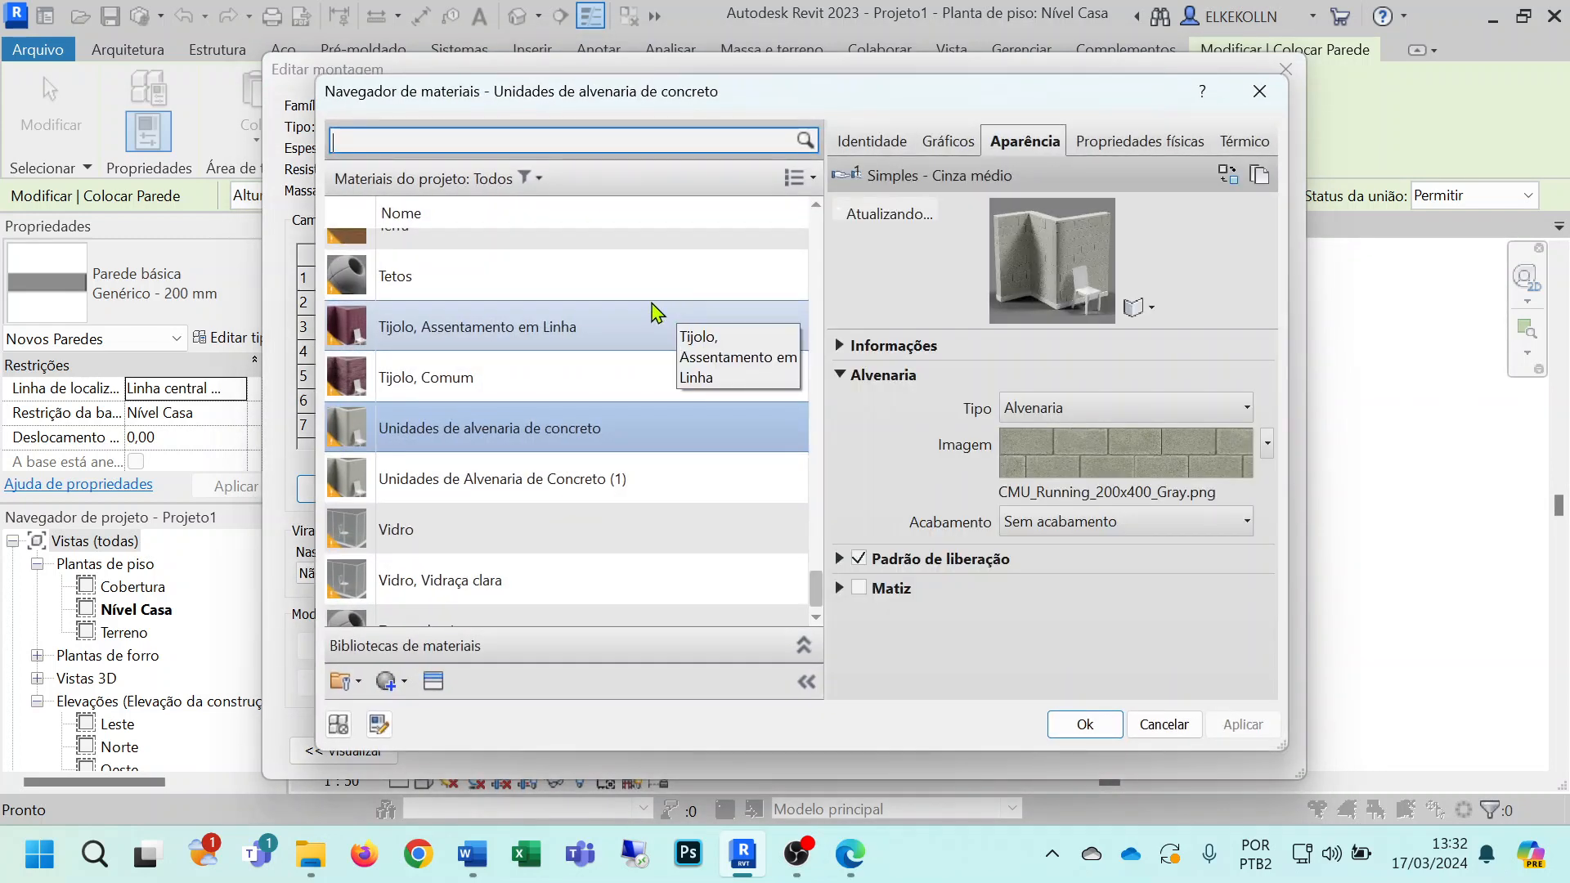
{"action": "type", "text": "concreto"}
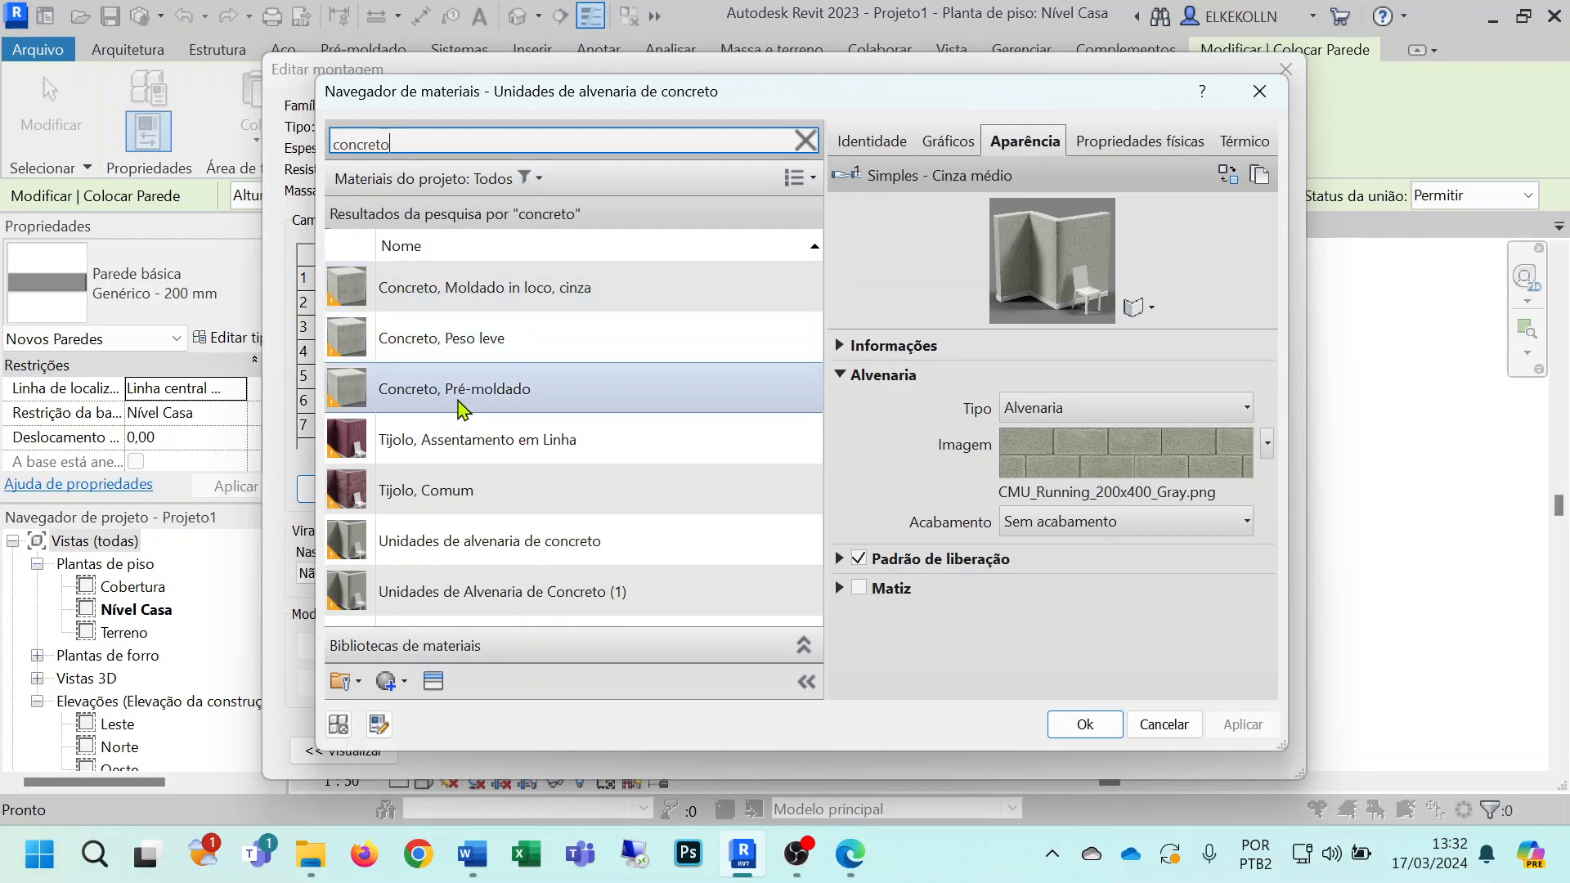
{"action": "double_click", "coordinate": [461, 352]}
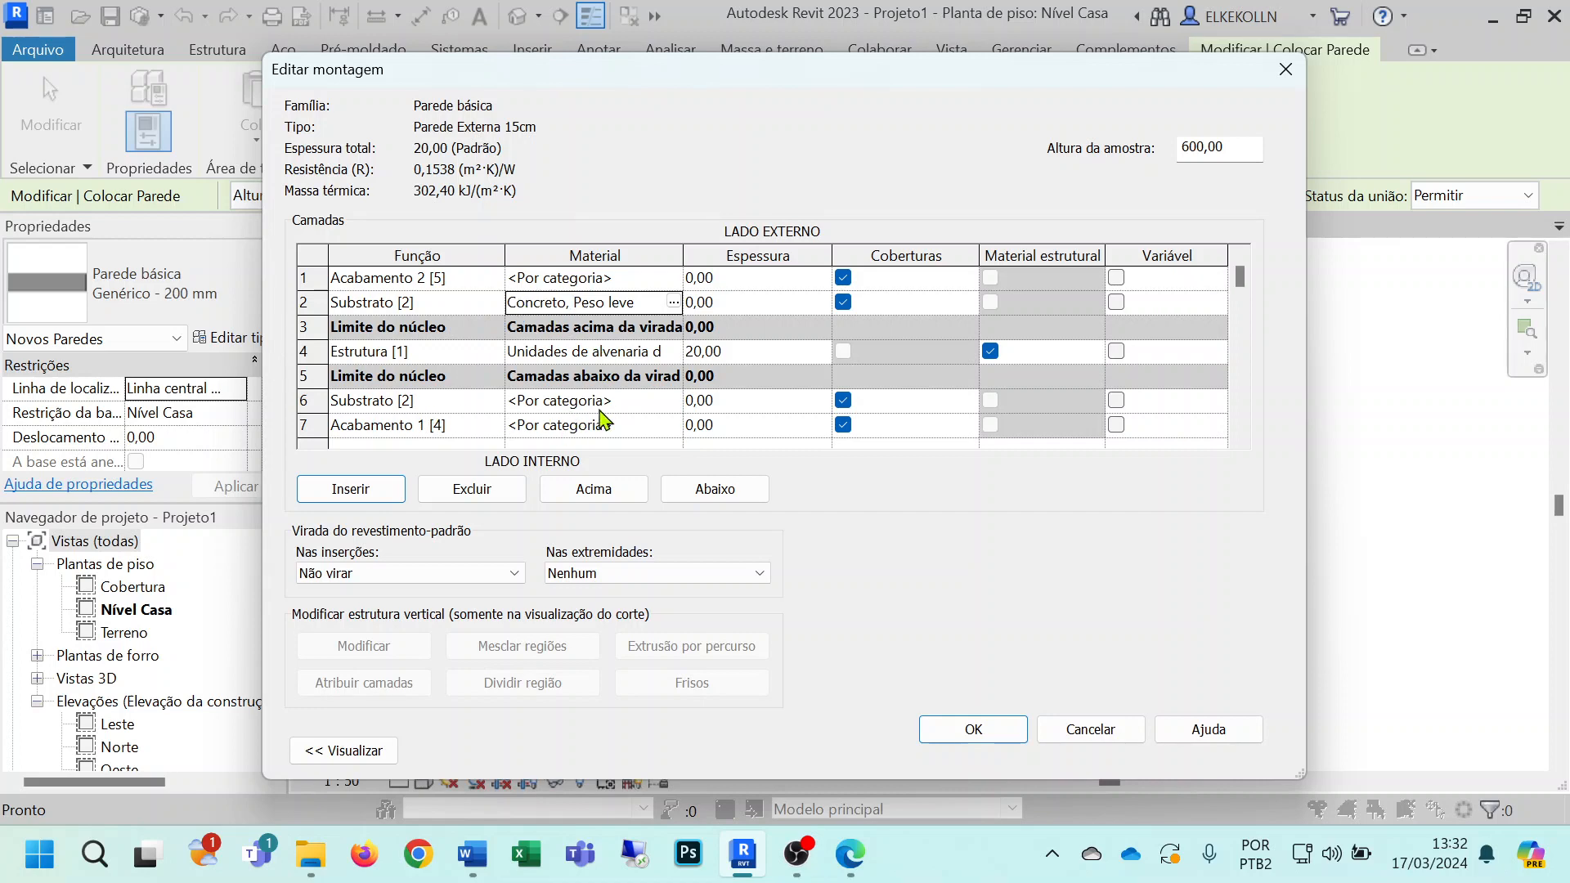
Step: Assign the material Concreto, Peso leve to the interior-side Substrato [2] layer
{"action": "left_click", "coordinate": [672, 405]}
{"action": "left_click", "coordinate": [672, 402]}
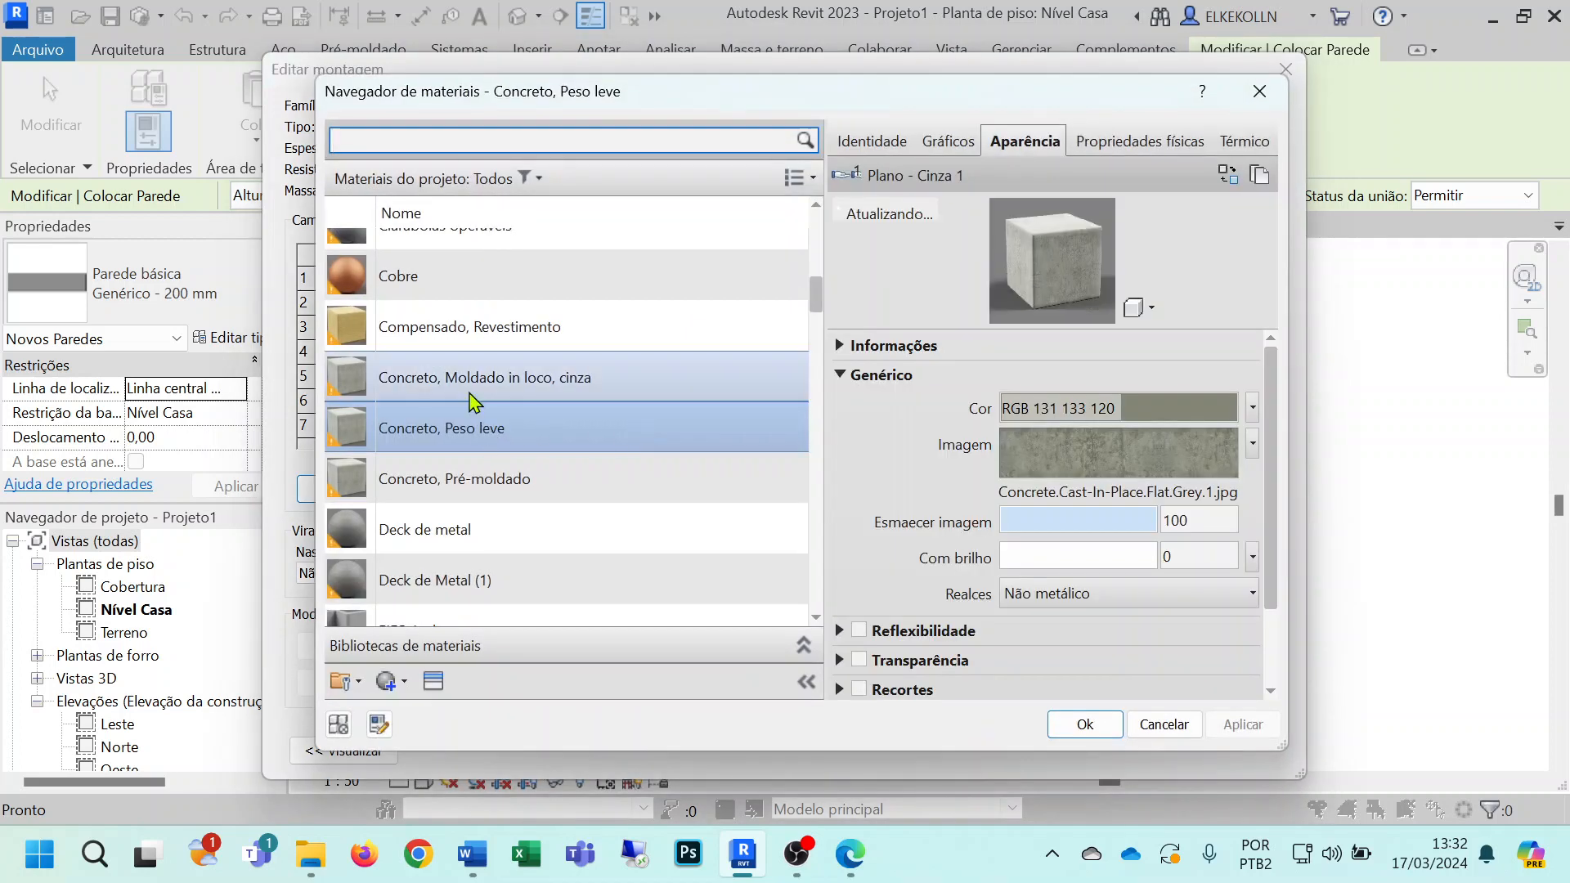
{"action": "left_click", "coordinate": [469, 427]}
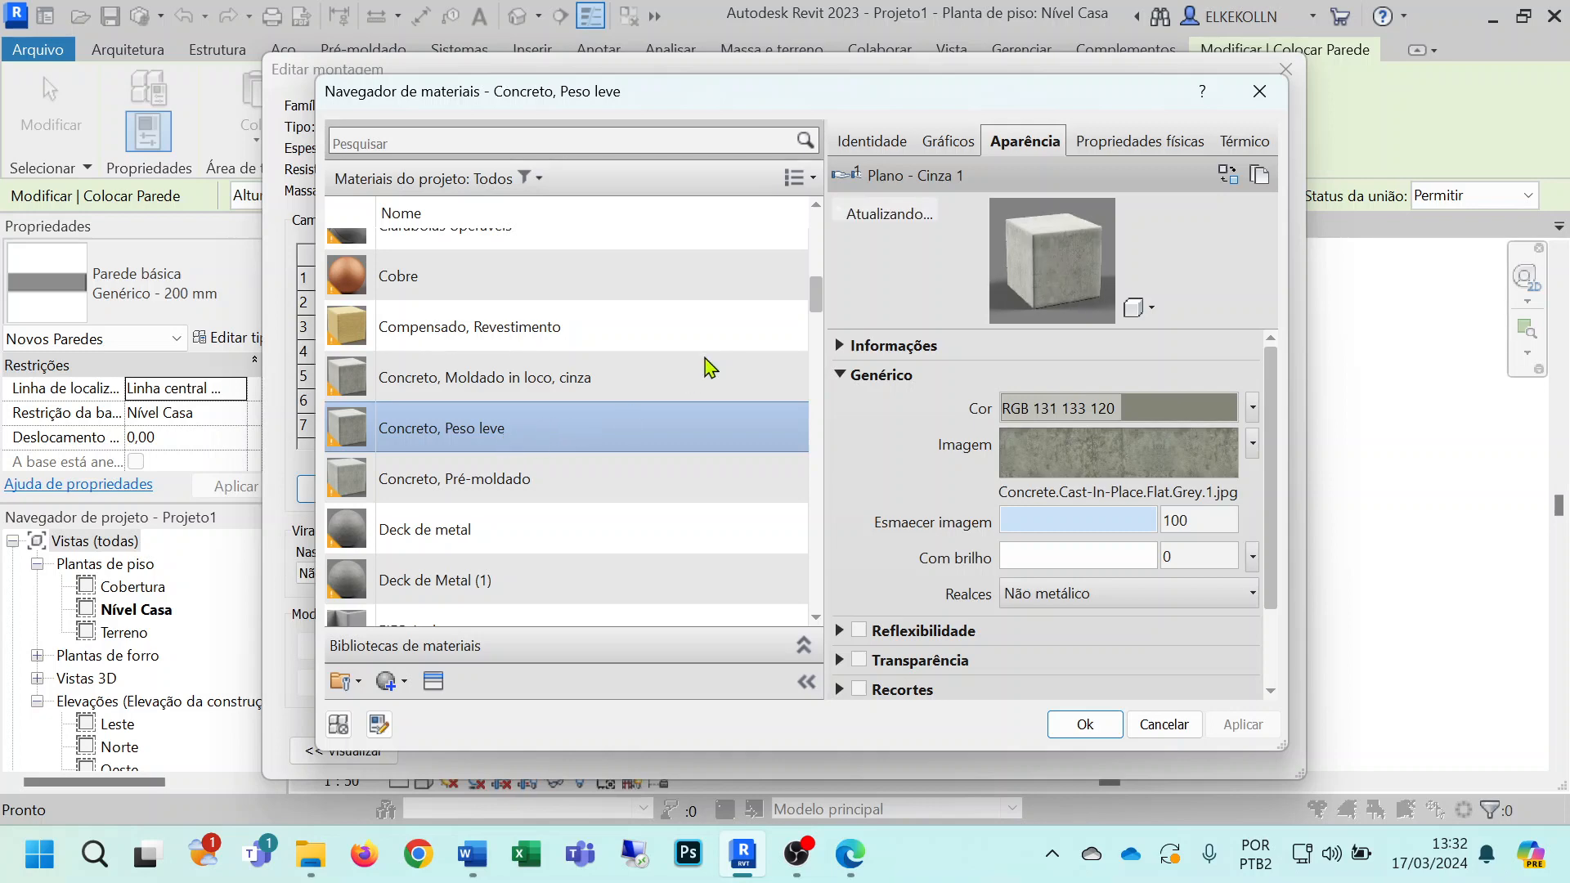
{"action": "key", "text": "Return"}
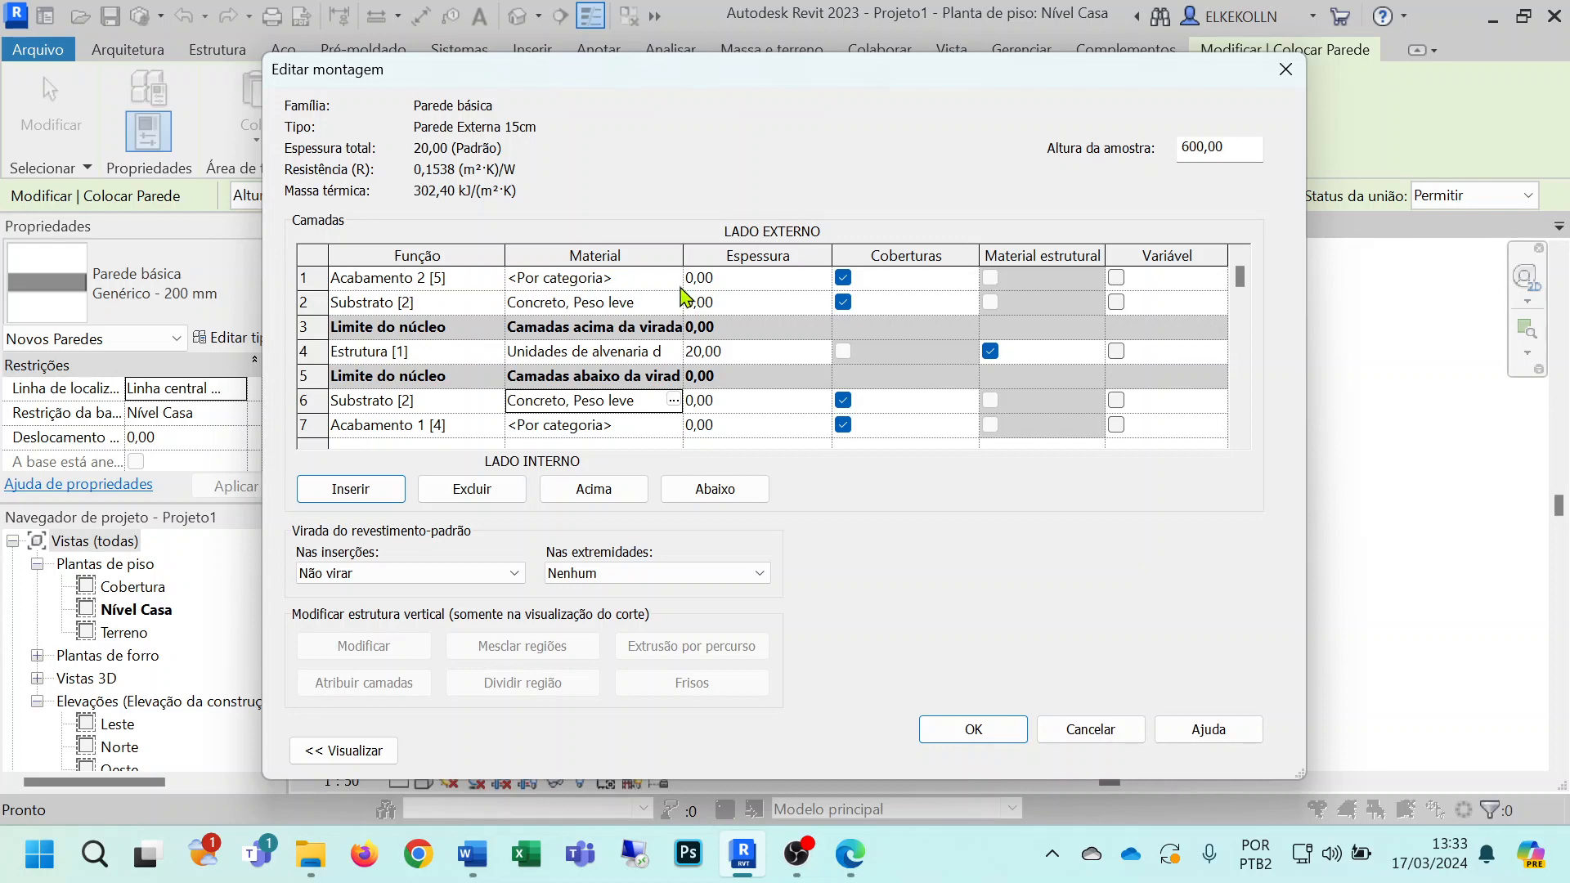
Step: Open the material choice for the exterior Acabamento 2 [5] layer and look for a Pintura Externa material in the project
{"action": "left_click", "coordinate": [654, 278]}
{"action": "left_click", "coordinate": [672, 277]}
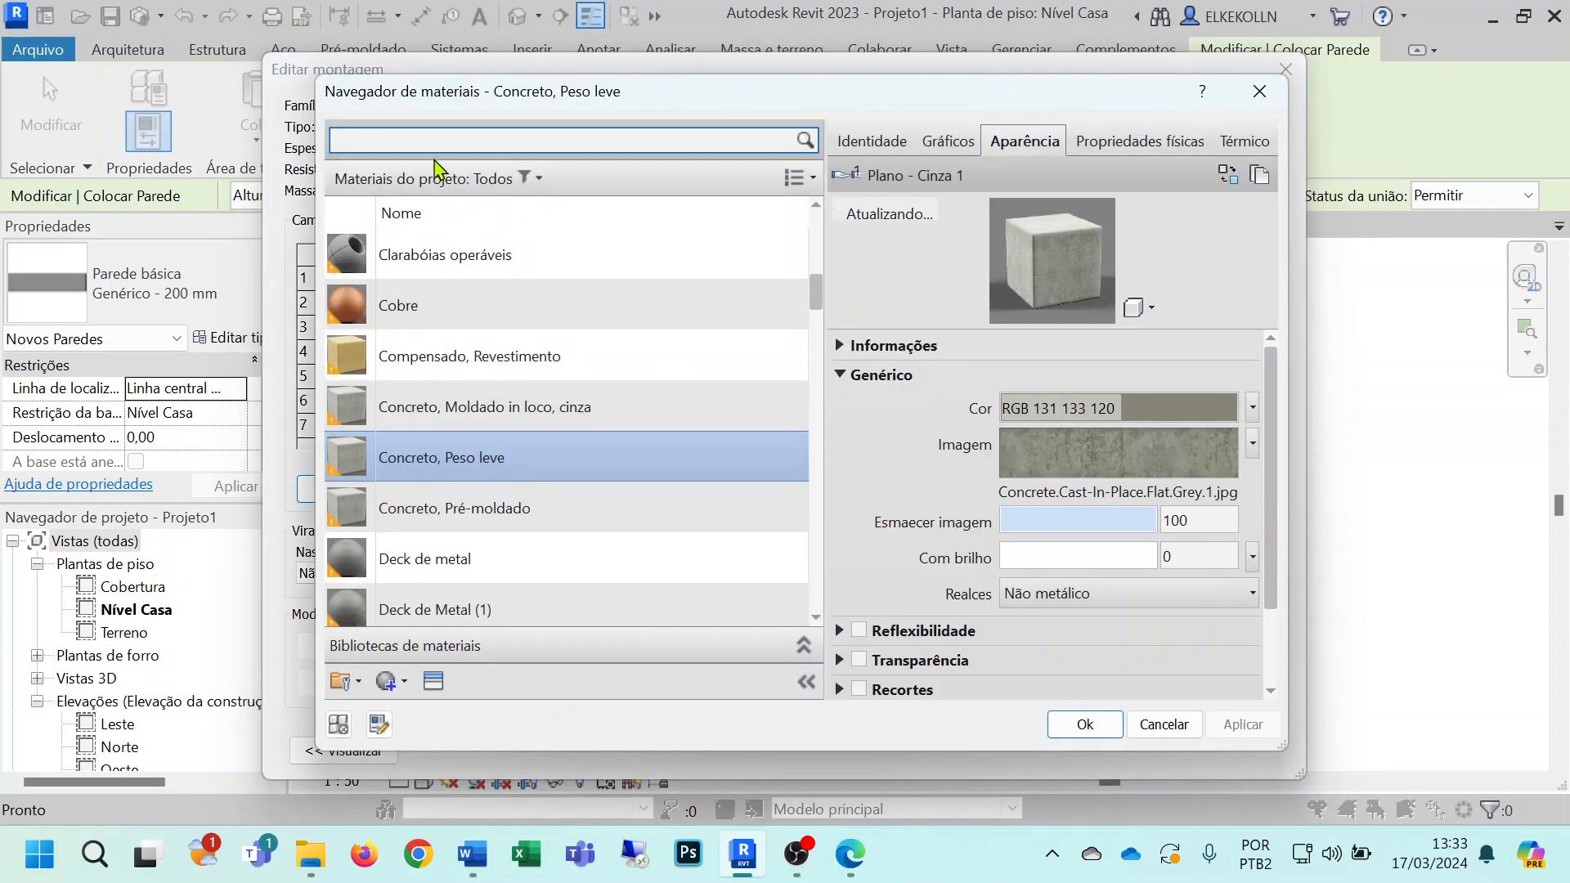
{"action": "left_click", "coordinate": [426, 141]}
{"action": "type", "text": "Pin"}
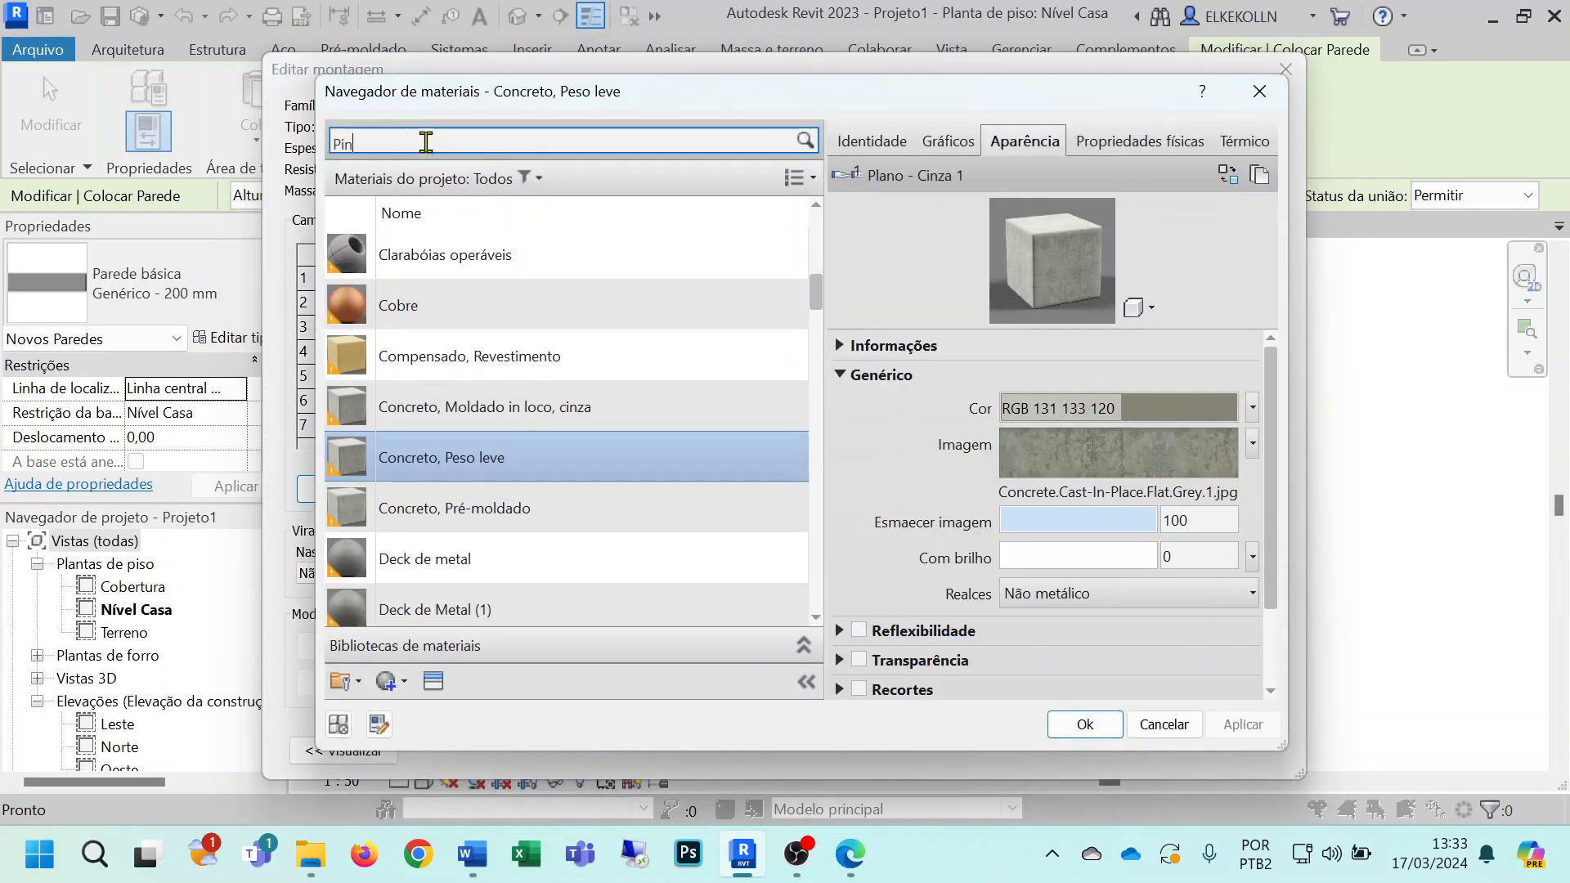
{"action": "type", "text": "tura Exter"}
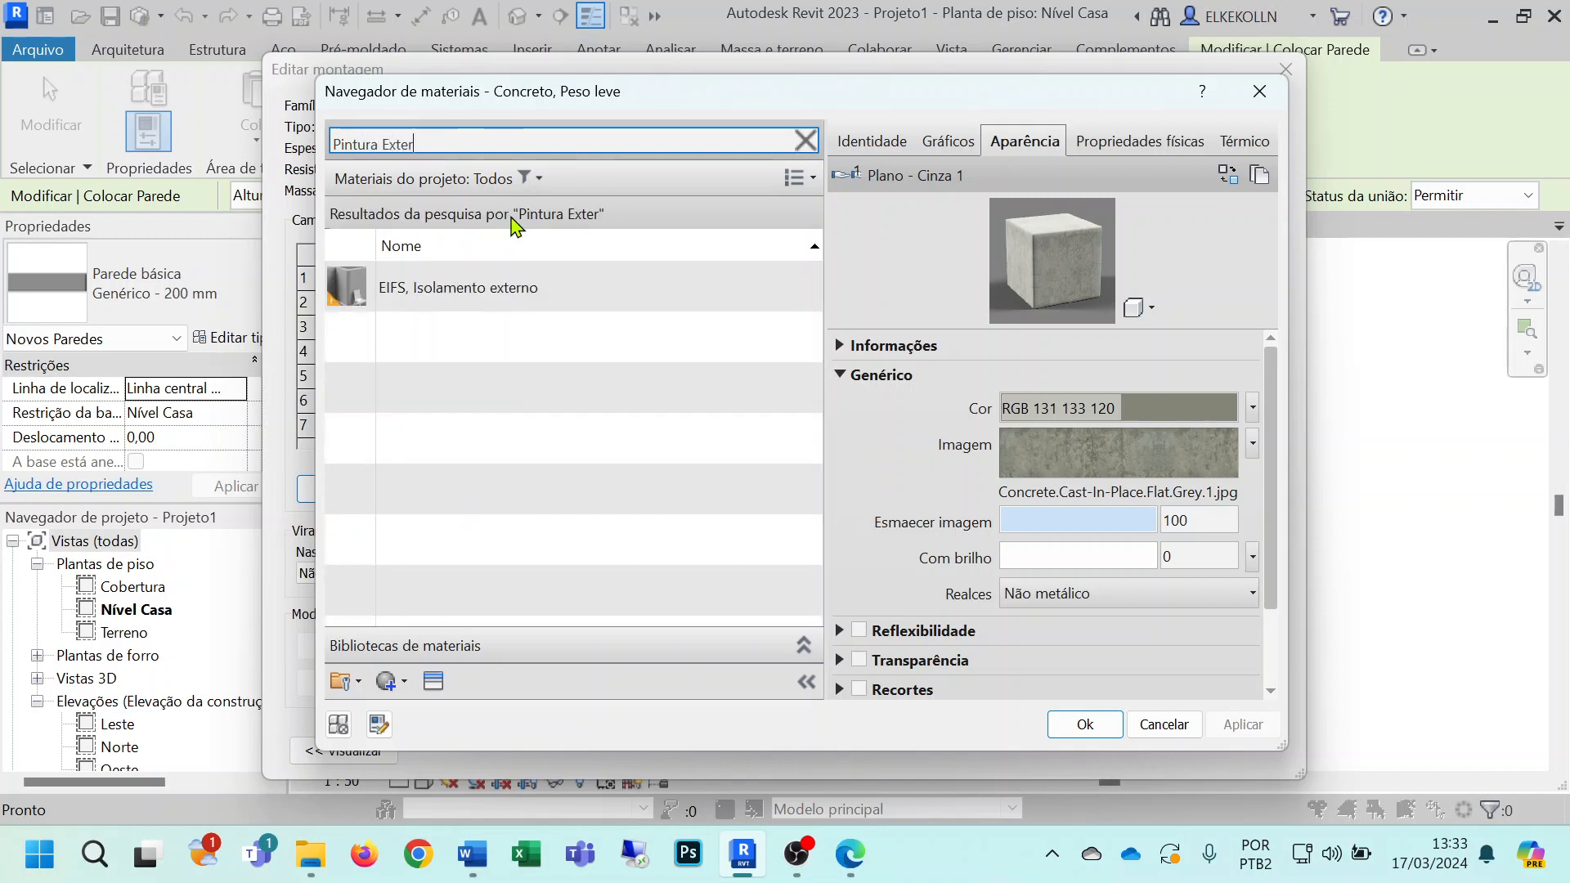
{"action": "key", "text": "BackSpace"}
{"action": "key", "text": "BackSpace"}
{"action": "key", "text": "BackSpace"}
{"action": "key", "text": "BackSpace"}
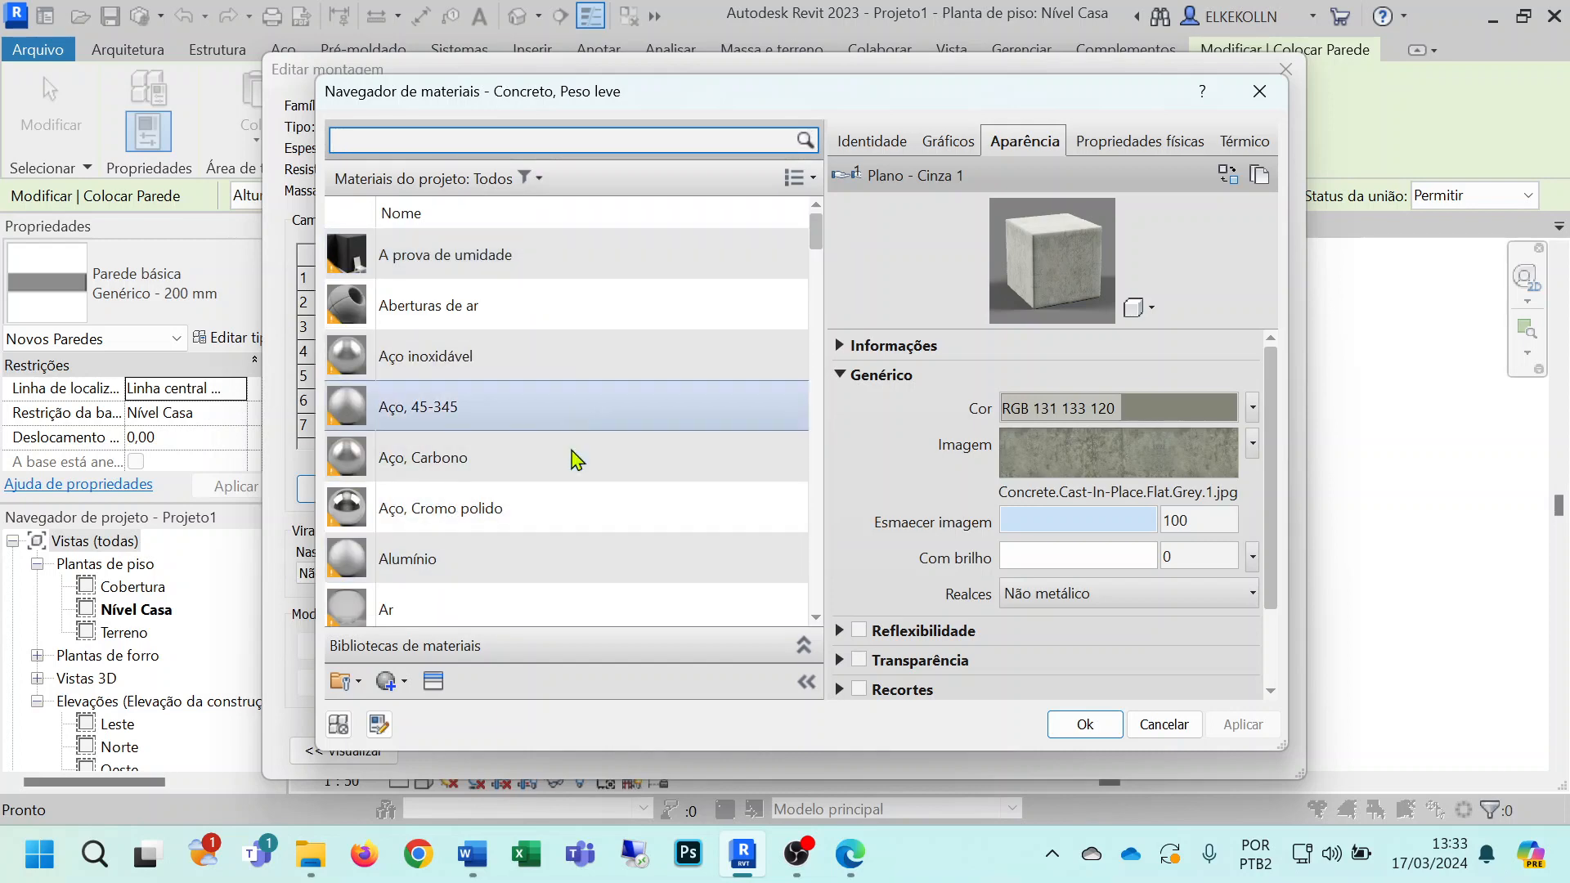
{"action": "scroll", "coordinate": [597, 472], "scroll_direction": "down", "scroll_amount": 5}
{"action": "scroll", "coordinate": [602, 473], "scroll_direction": "down", "scroll_amount": 10}
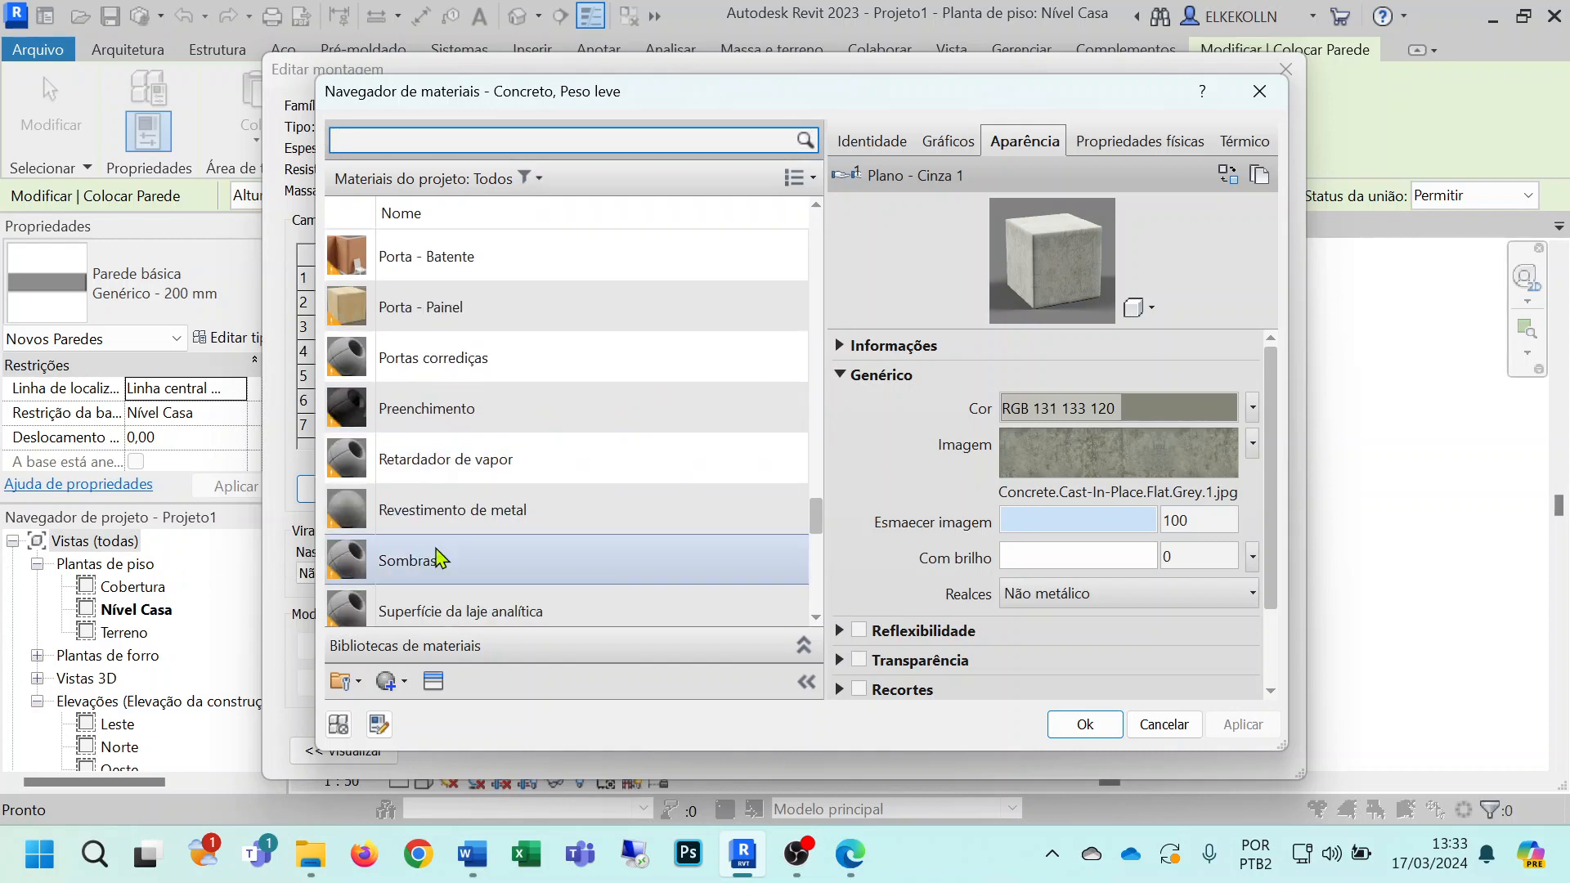
{"action": "scroll", "coordinate": [429, 560], "scroll_direction": "down", "scroll_amount": 5}
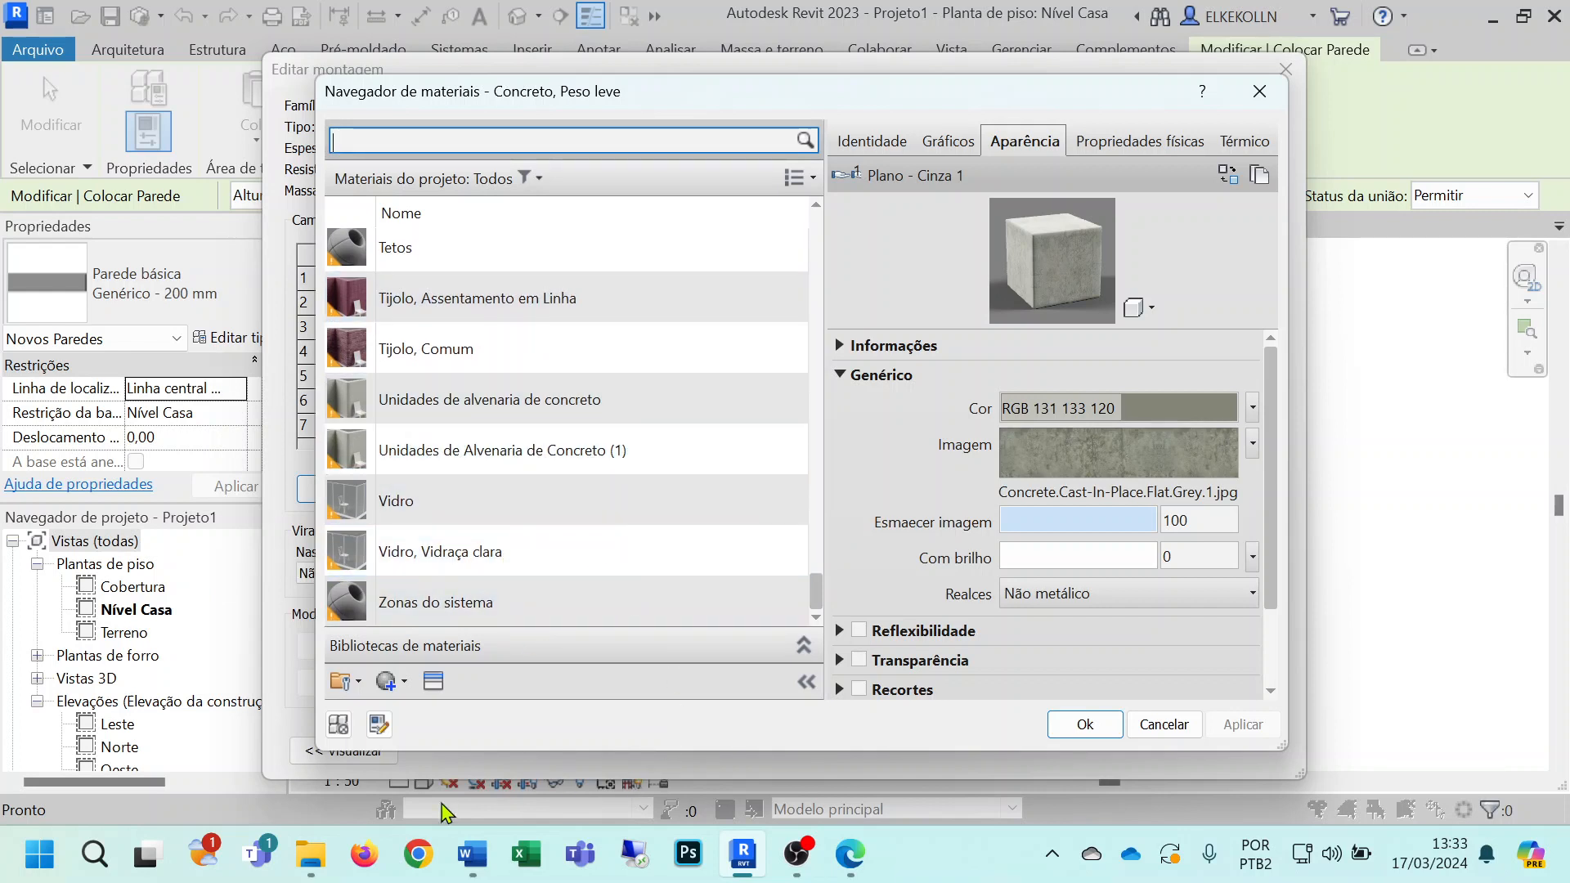
Step: Create a new material and name it Pintura Externa
{"action": "left_click", "coordinate": [402, 684]}
{"action": "left_click", "coordinate": [417, 722]}
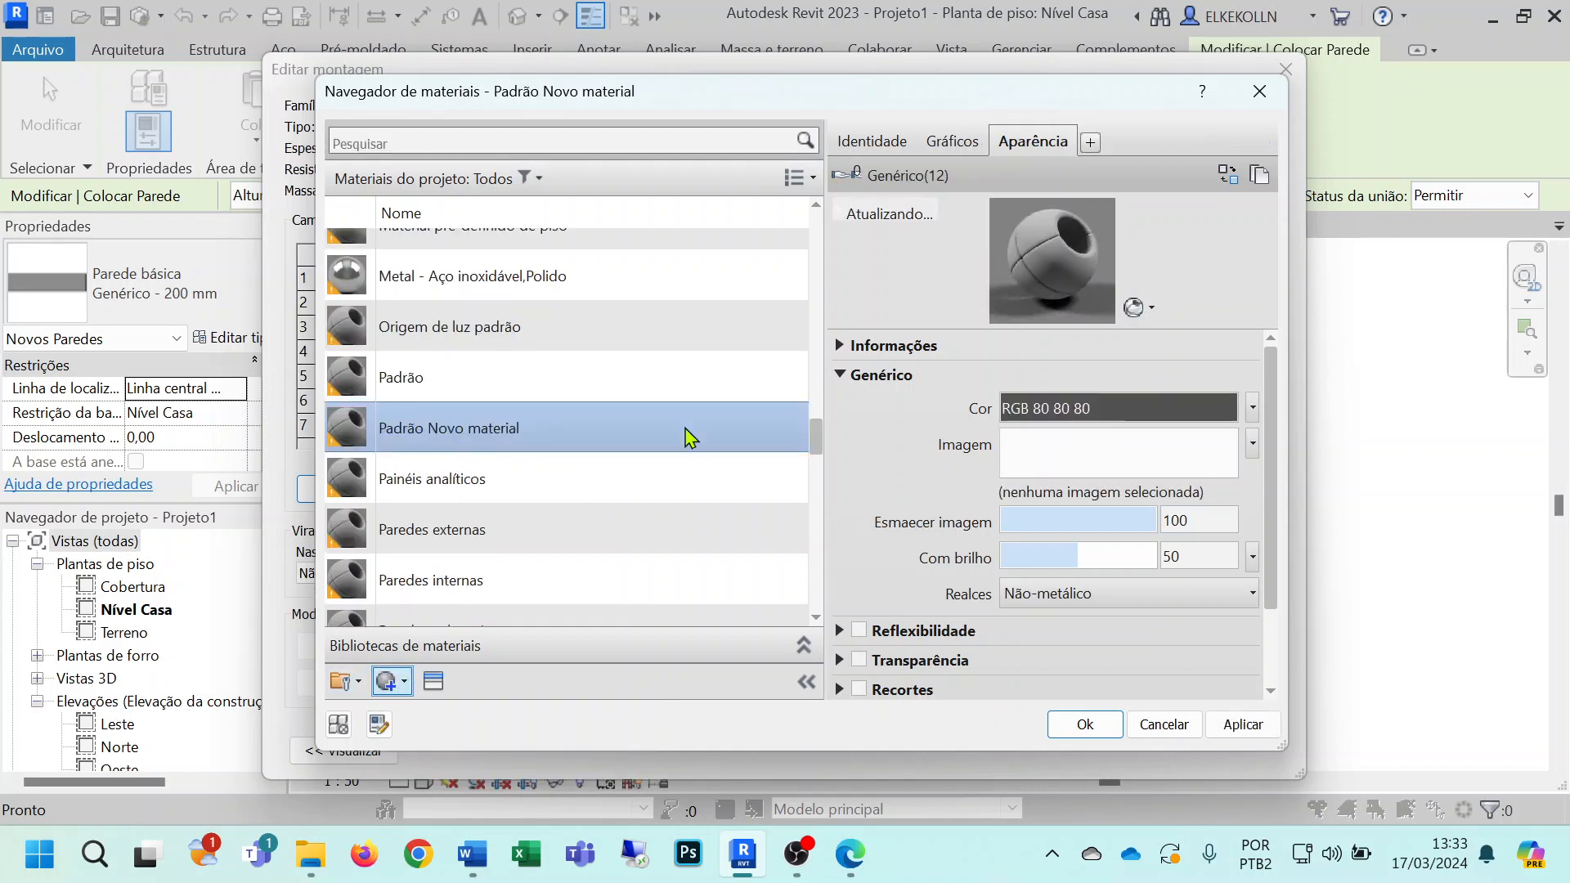
{"action": "left_click", "coordinate": [873, 141]}
{"action": "triple_click", "coordinate": [1191, 187]}
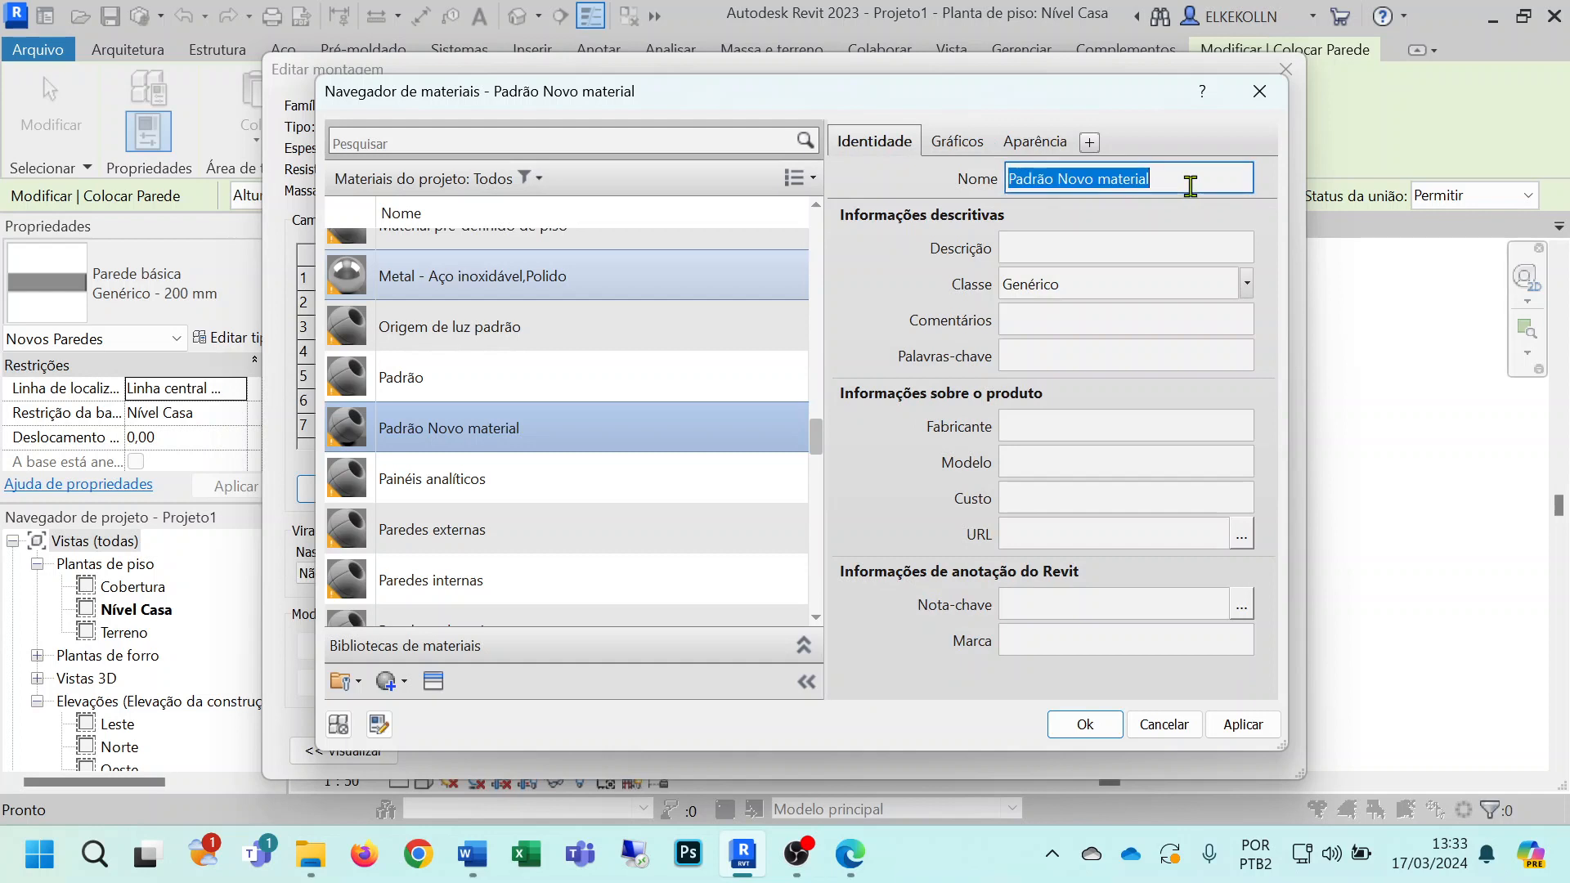
{"action": "type", "text": "Pintura Externa"}
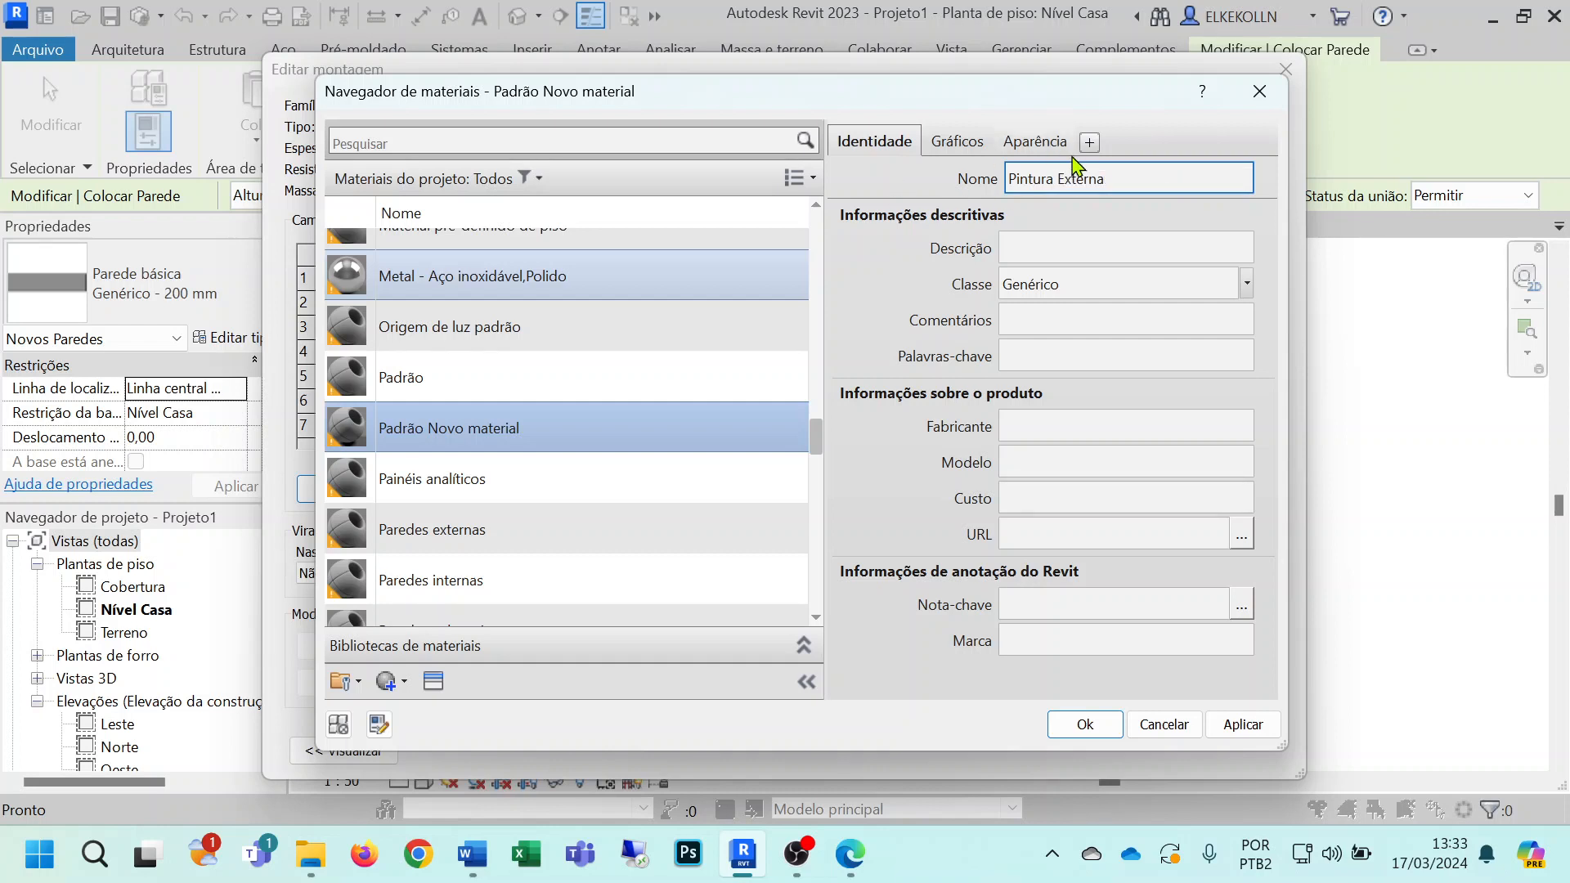
Step: Set the Pintura Externa material's class to Pintura and make its shading use the render appearance
{"action": "left_click", "coordinate": [1246, 284]}
{"action": "left_click", "coordinate": [1137, 651]}
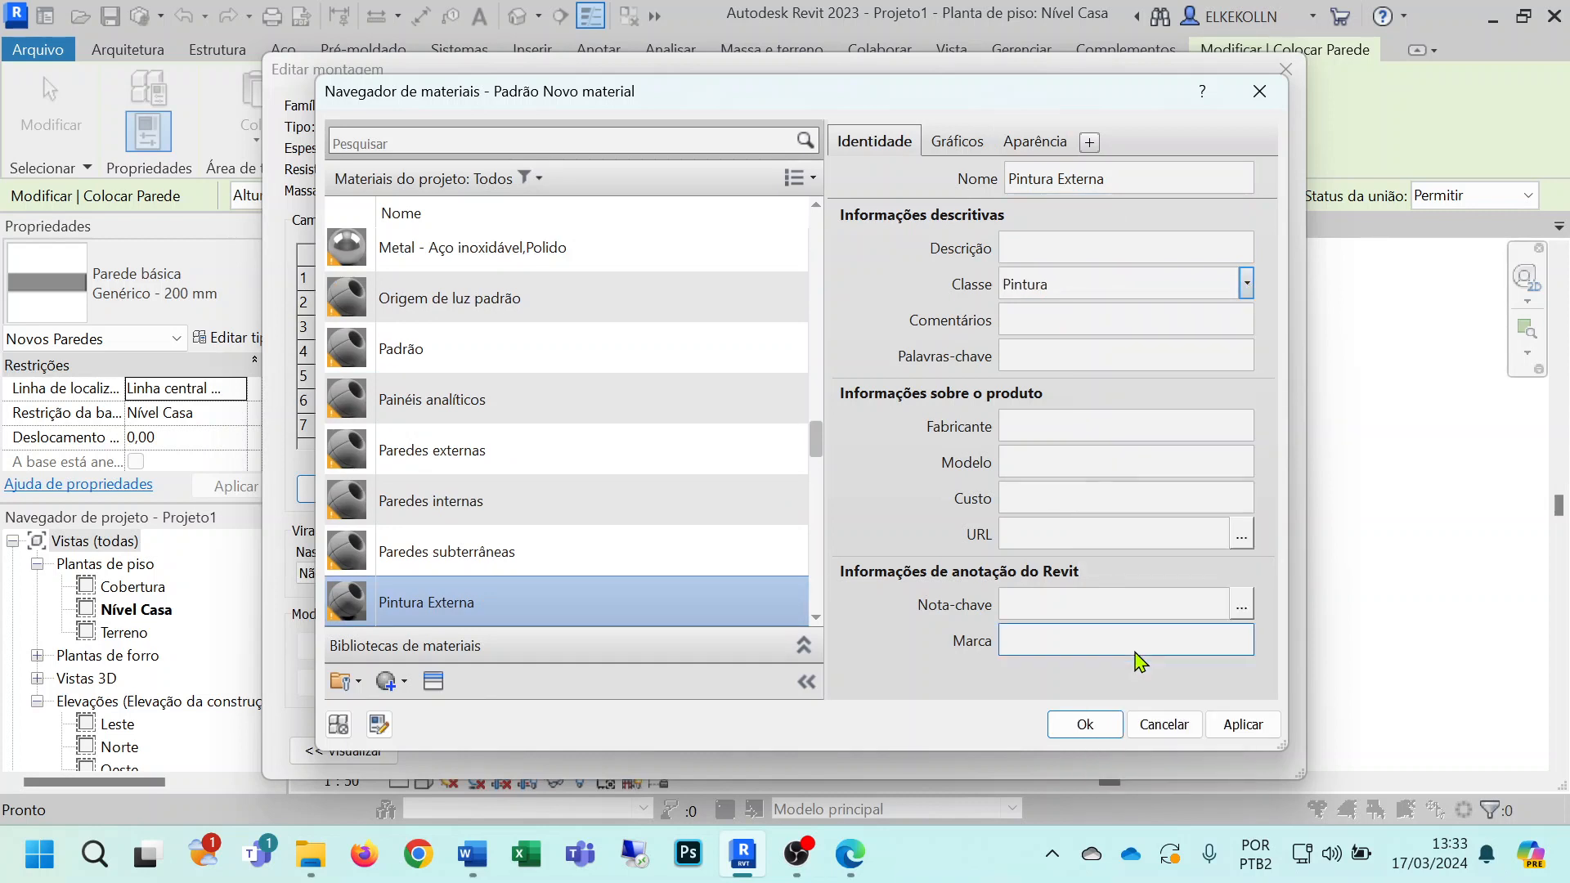
{"action": "left_click", "coordinate": [958, 150]}
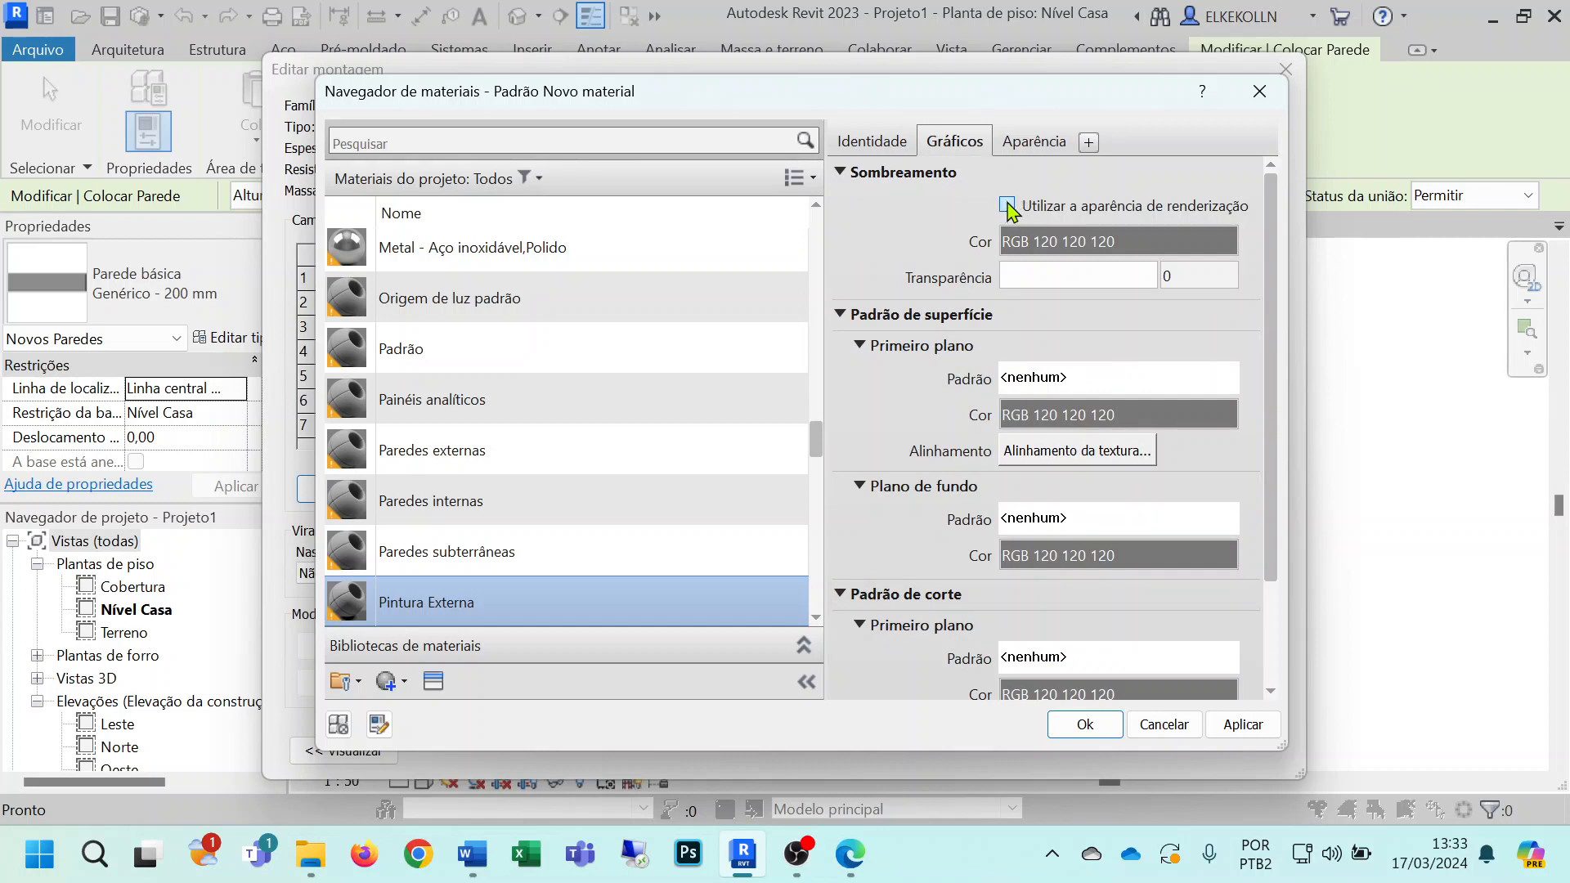
{"action": "left_click", "coordinate": [1007, 206]}
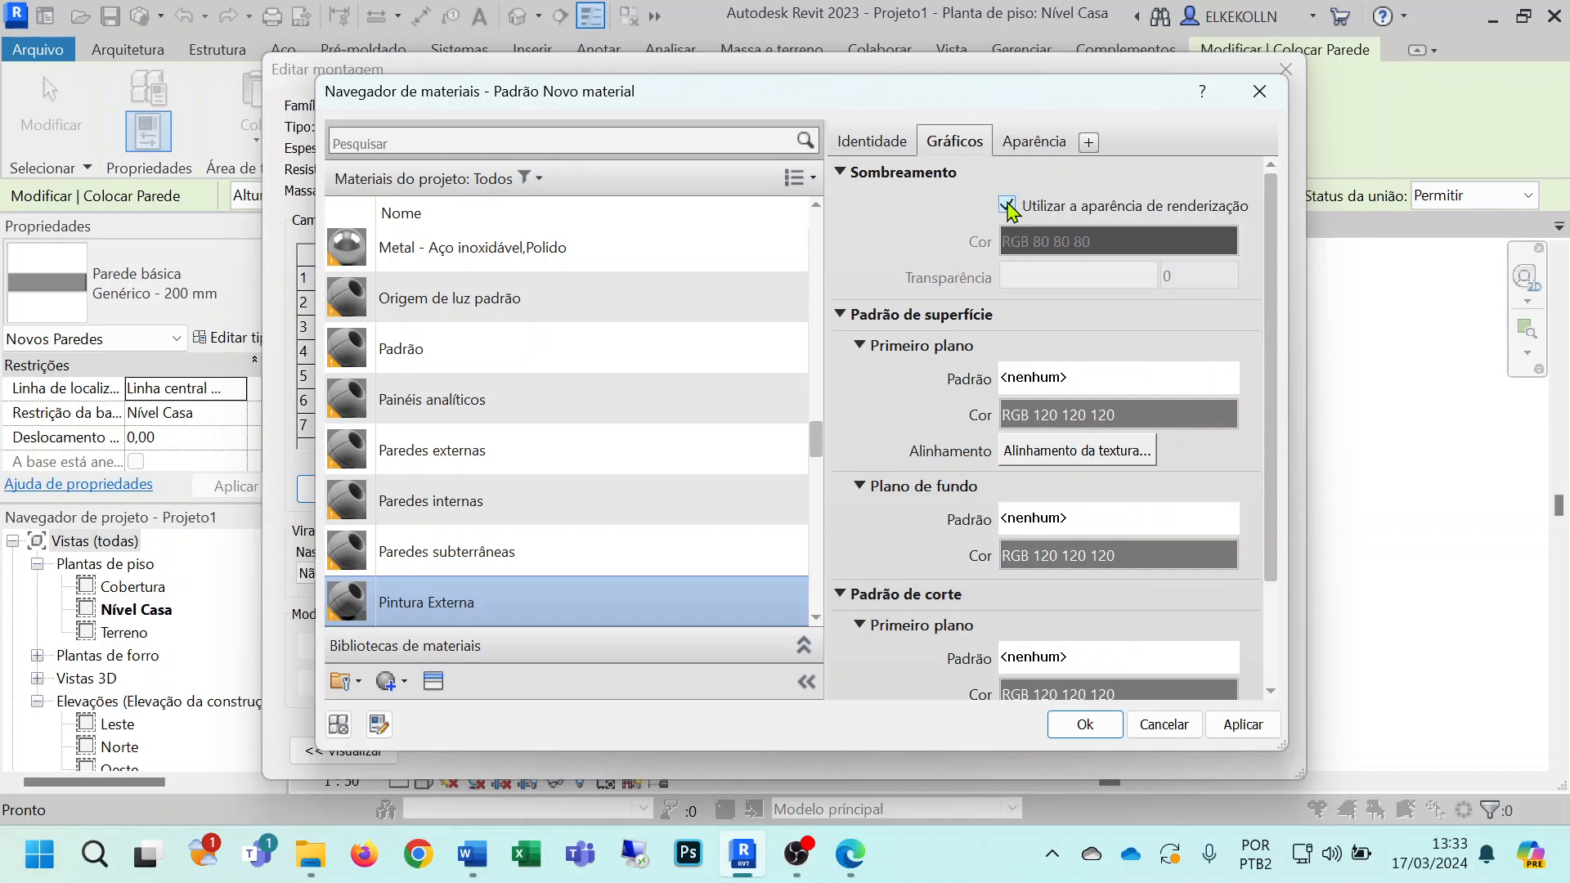
Step: Replace the Pintura Externa material's appearance asset with Turquesa from the appearance library's Pintura de parede, Fosca category
{"action": "left_click", "coordinate": [1035, 142]}
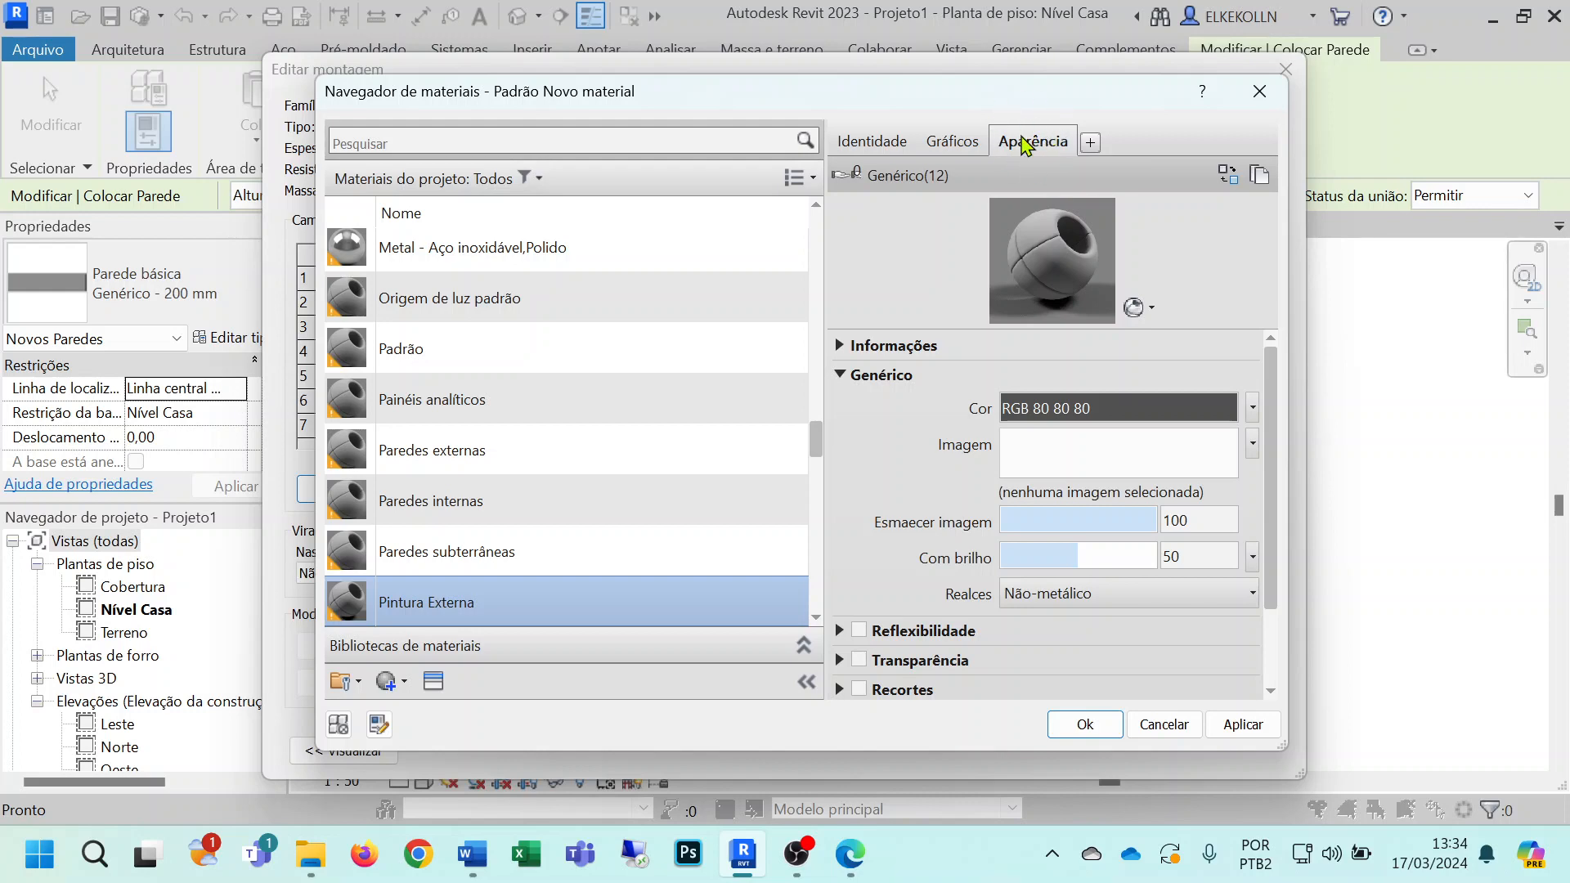
{"action": "left_click", "coordinate": [1229, 175]}
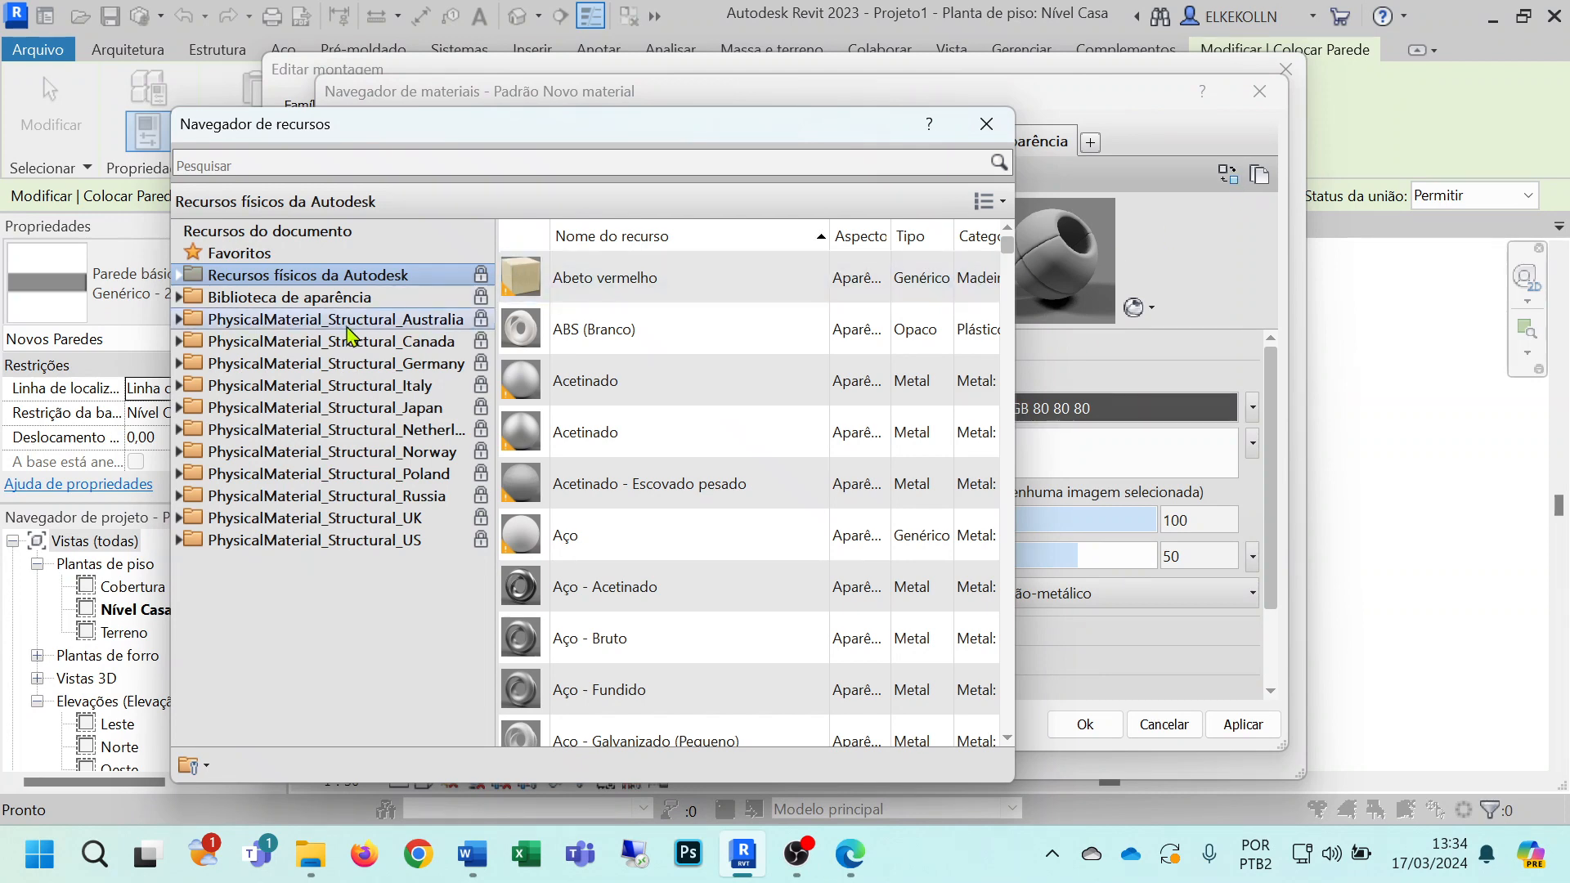
{"action": "left_click", "coordinate": [177, 299]}
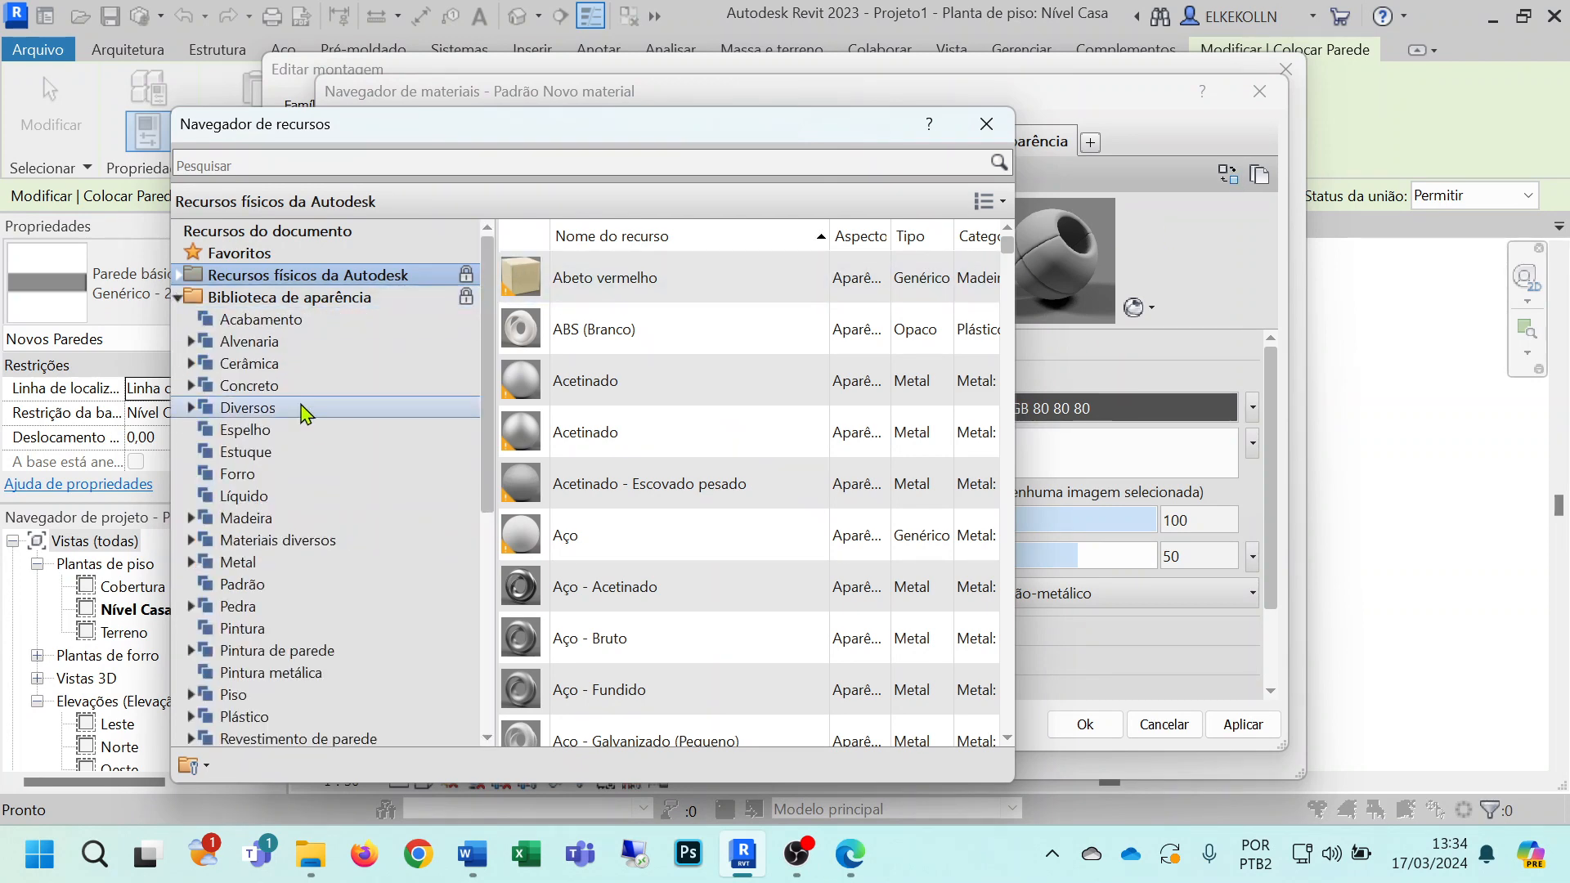
{"action": "scroll", "coordinate": [319, 434], "scroll_direction": "down", "scroll_amount": 1}
{"action": "left_click", "coordinate": [255, 585]}
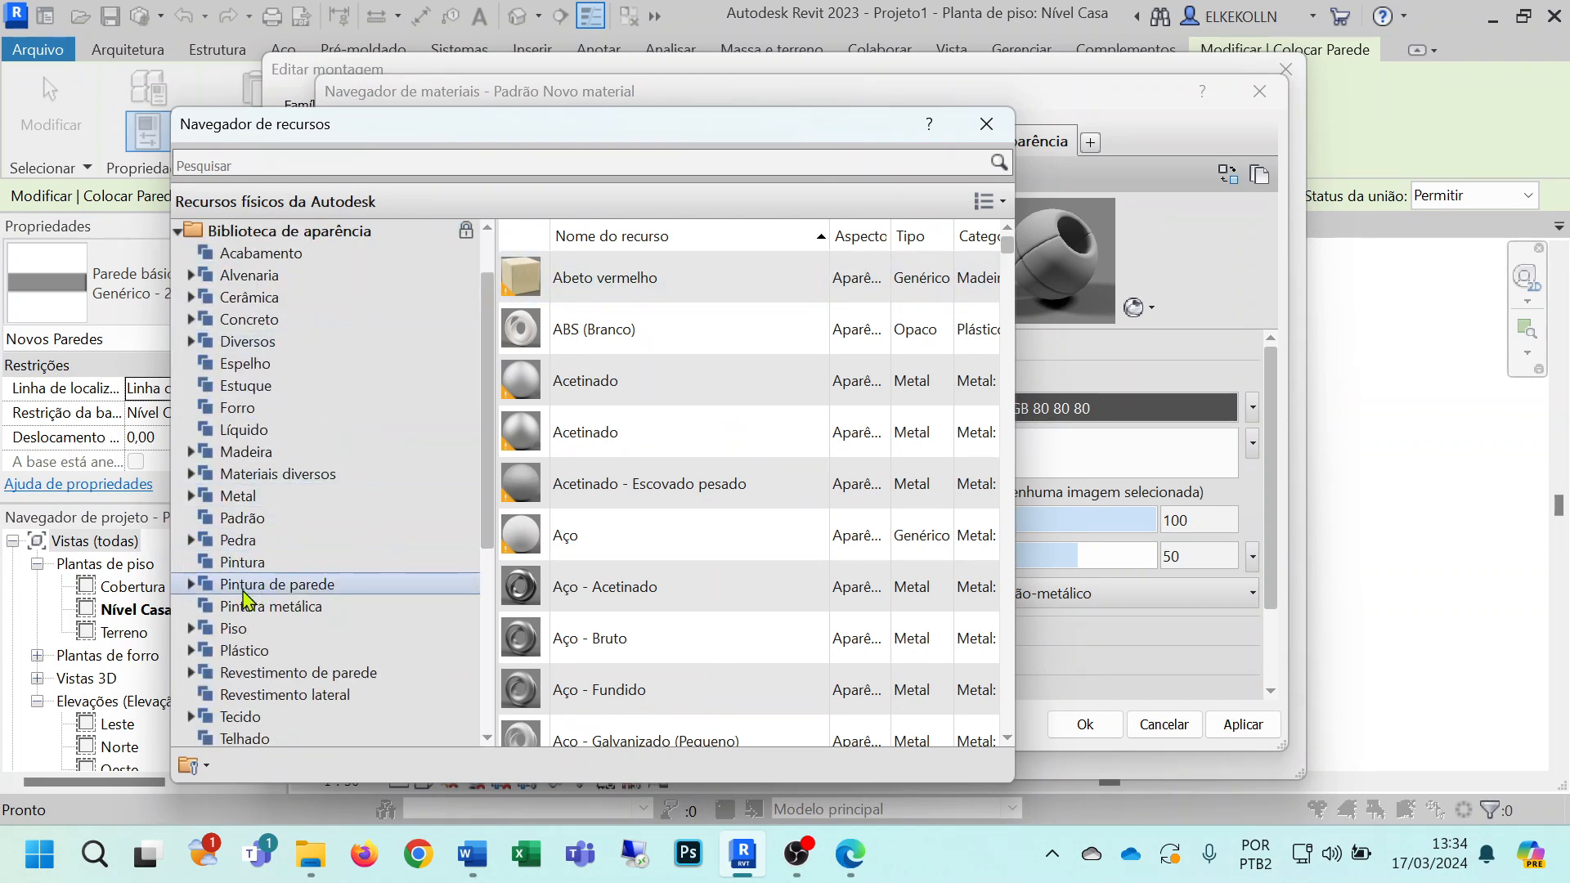
{"action": "left_click", "coordinate": [191, 585]}
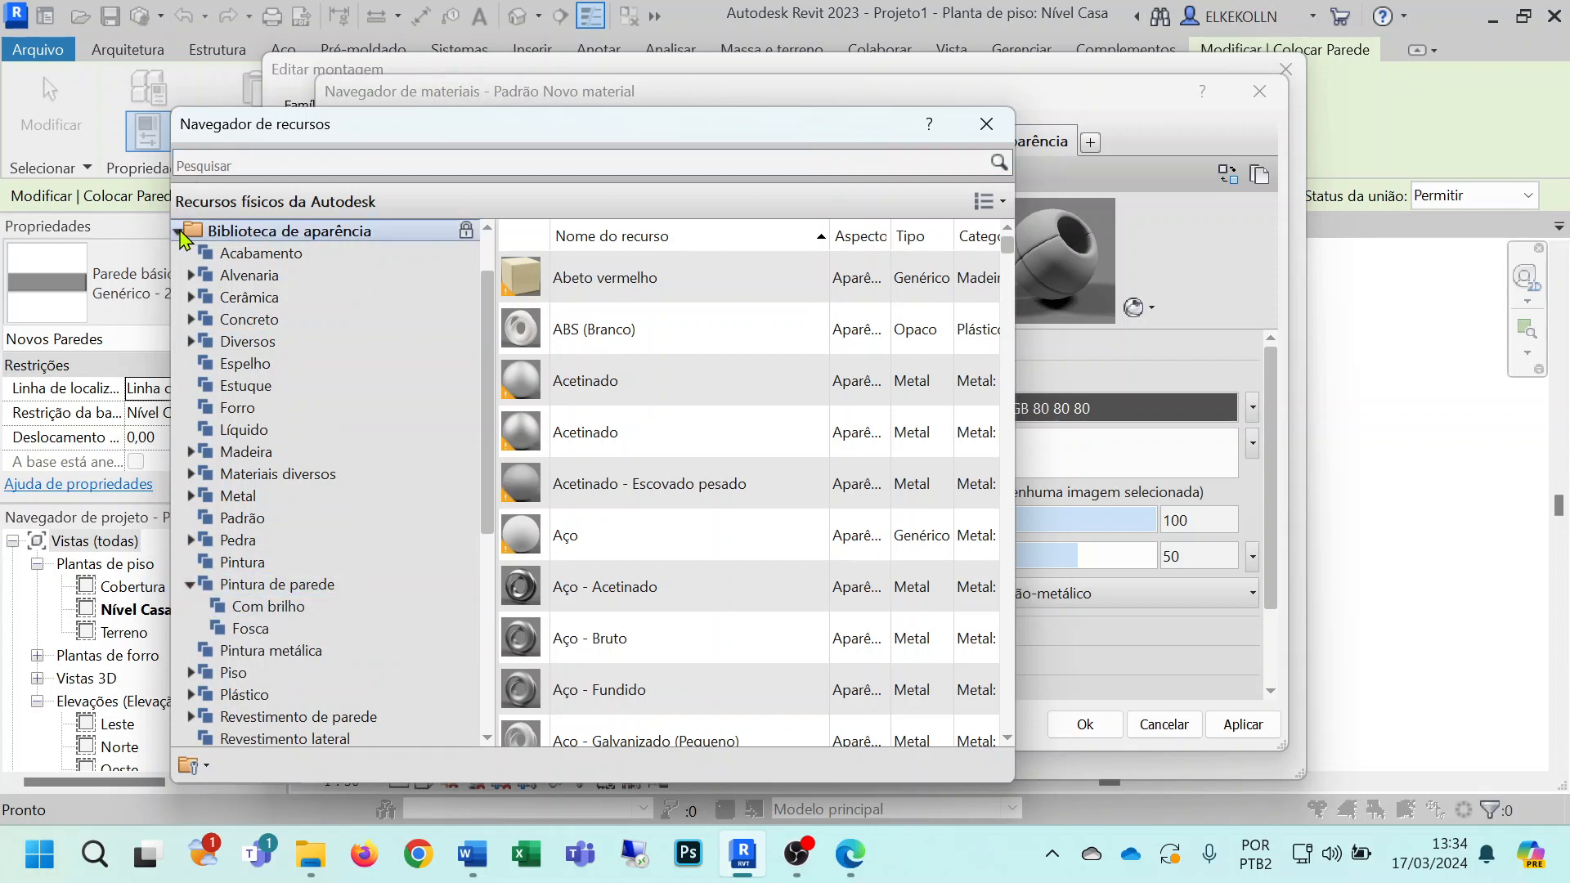
{"action": "left_click", "coordinate": [251, 629]}
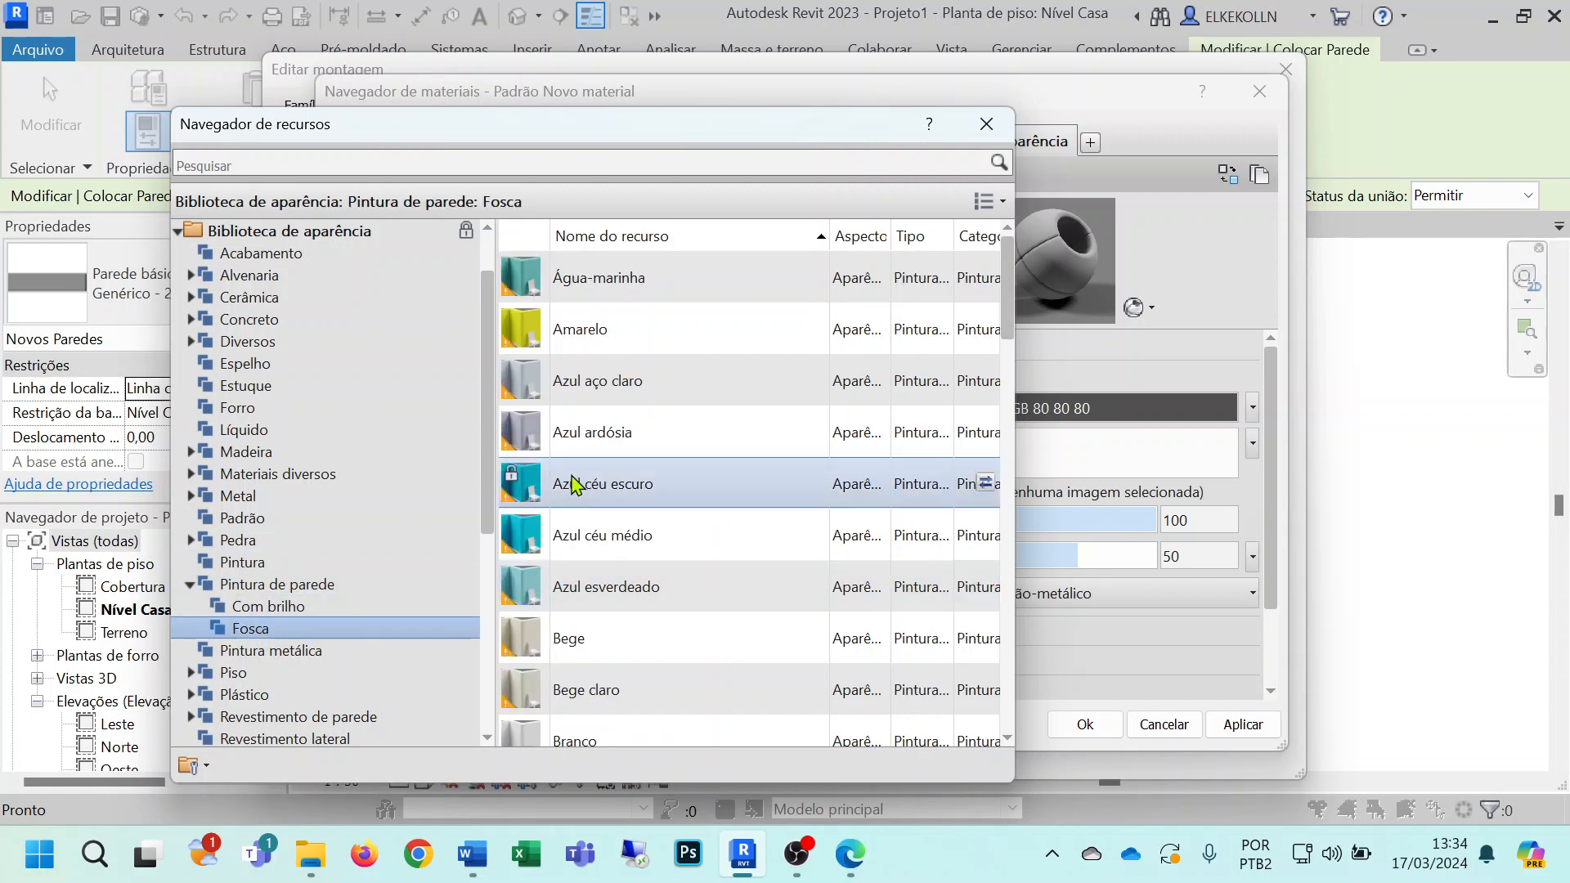
{"action": "scroll", "coordinate": [697, 622], "scroll_direction": "down", "scroll_amount": 10}
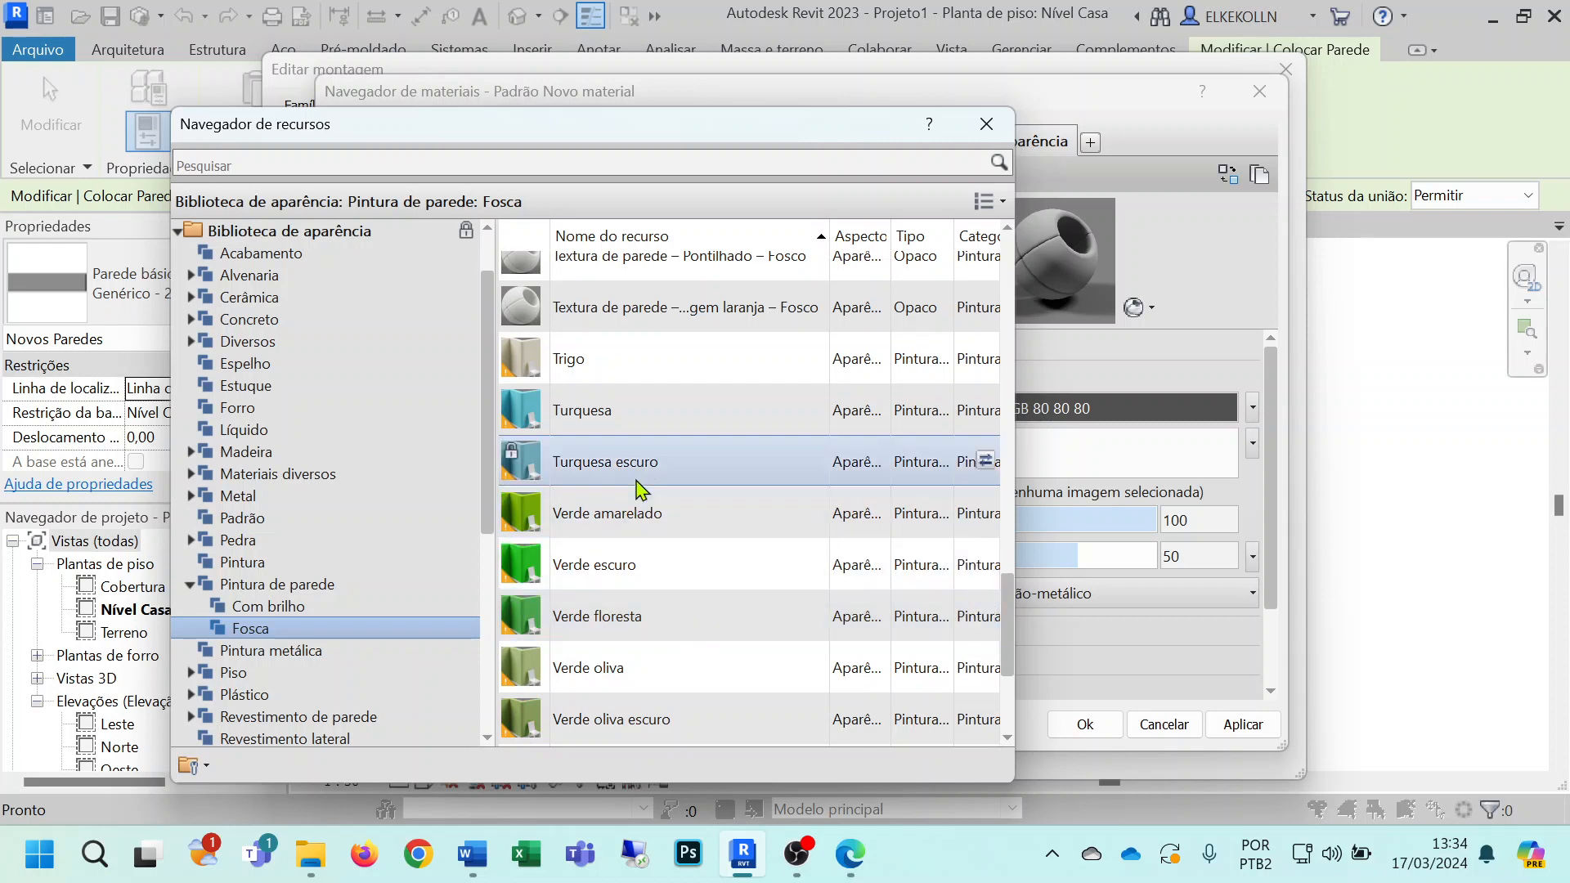
{"action": "double_click", "coordinate": [584, 416]}
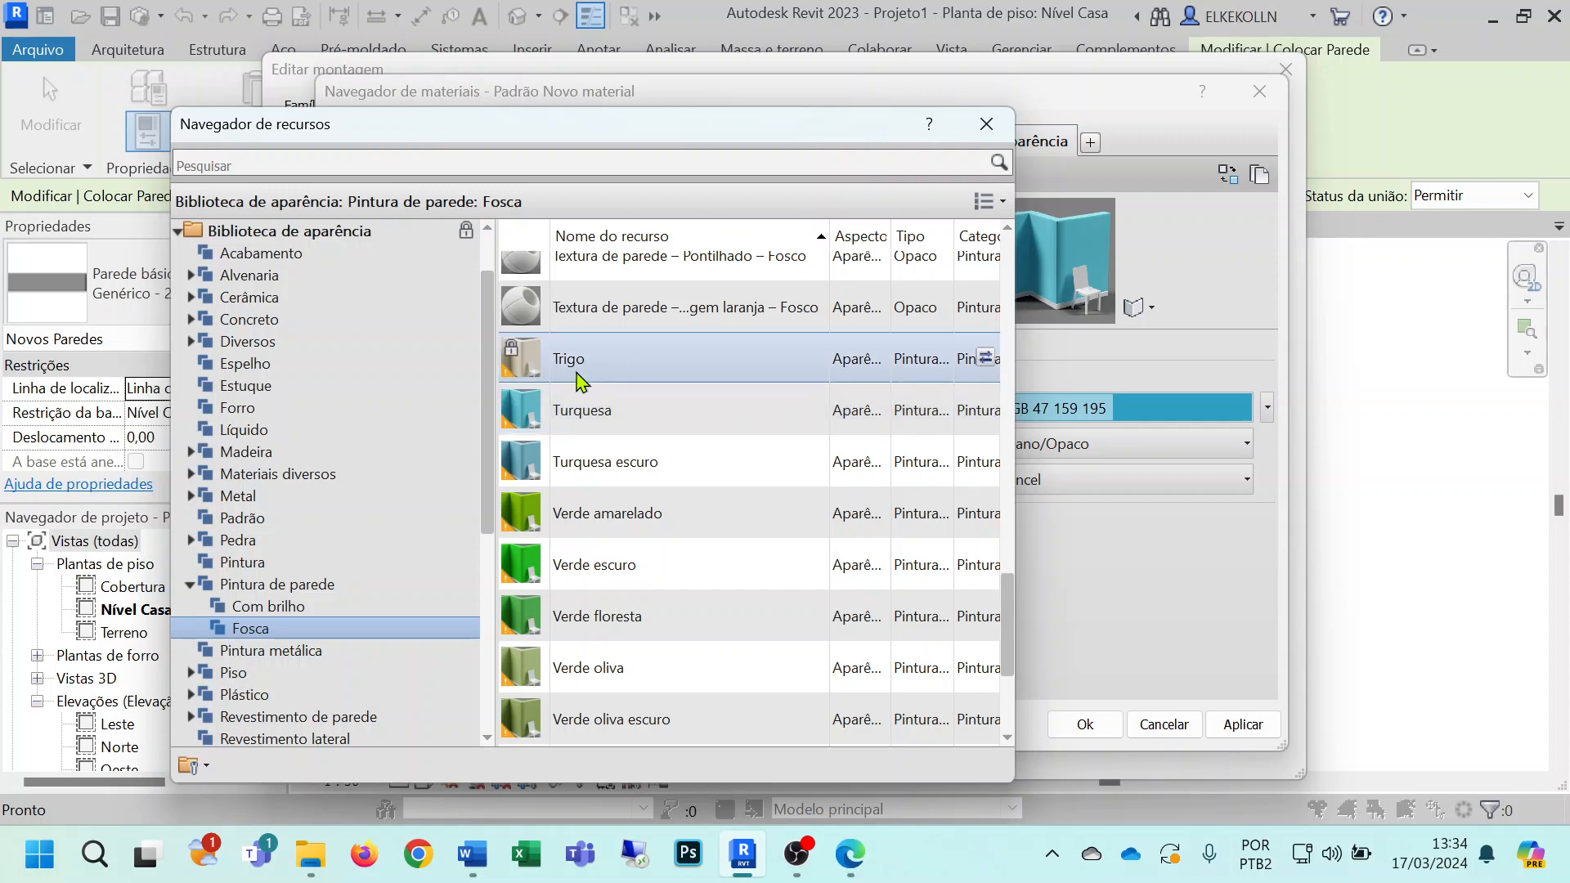
{"action": "left_click", "coordinate": [987, 128]}
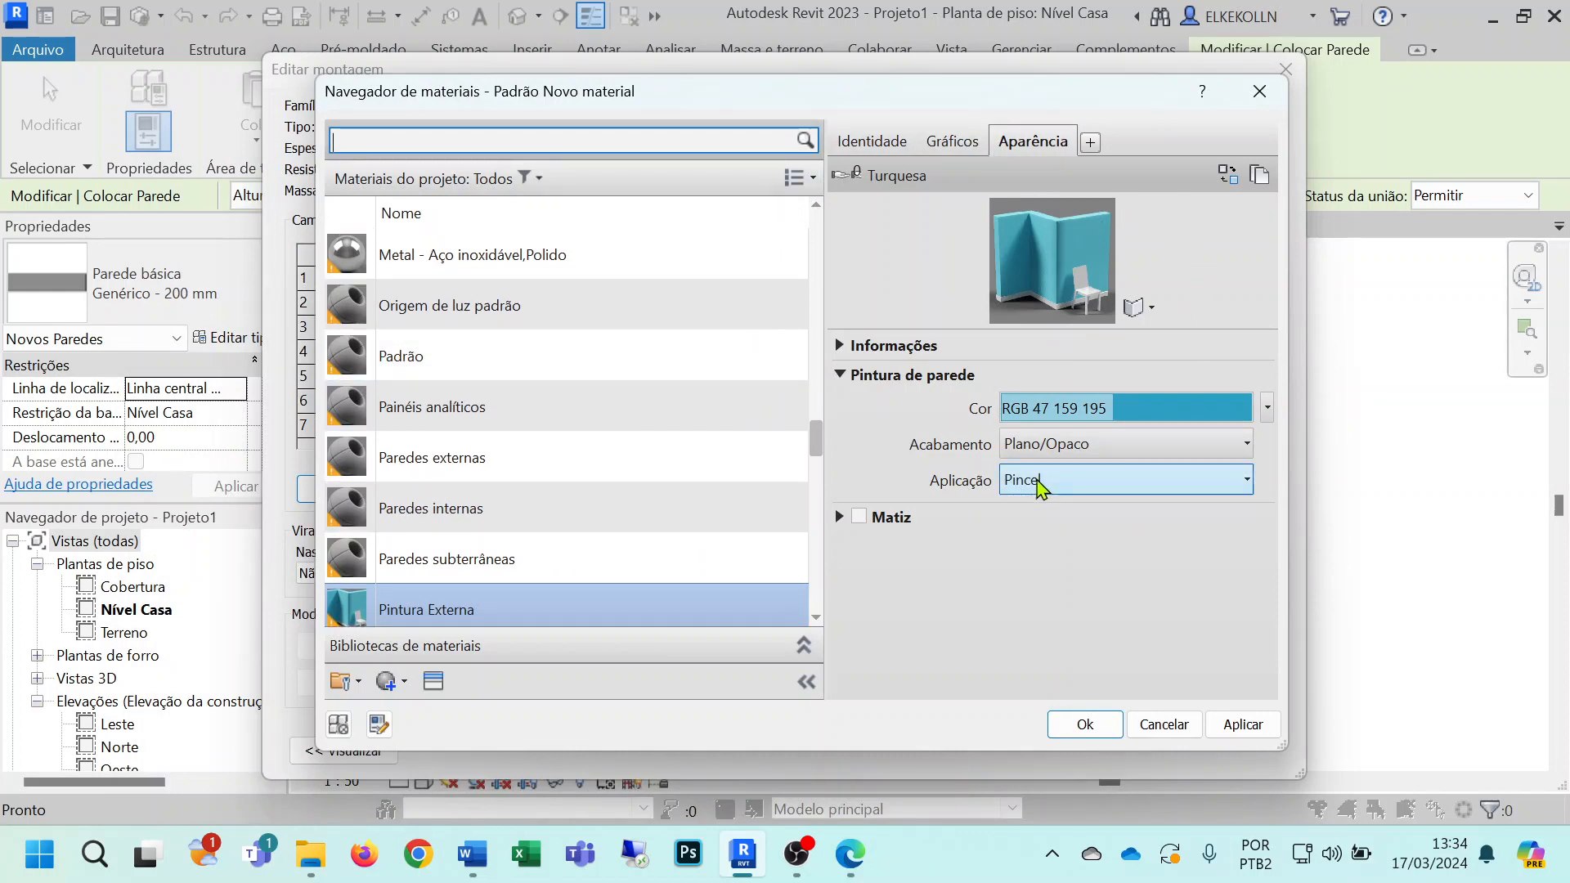
Step: Set the Pintura Externa paint application to Rolo and assign the material to the exterior Acabamento 2 [5] layer
{"action": "left_click", "coordinate": [1156, 482]}
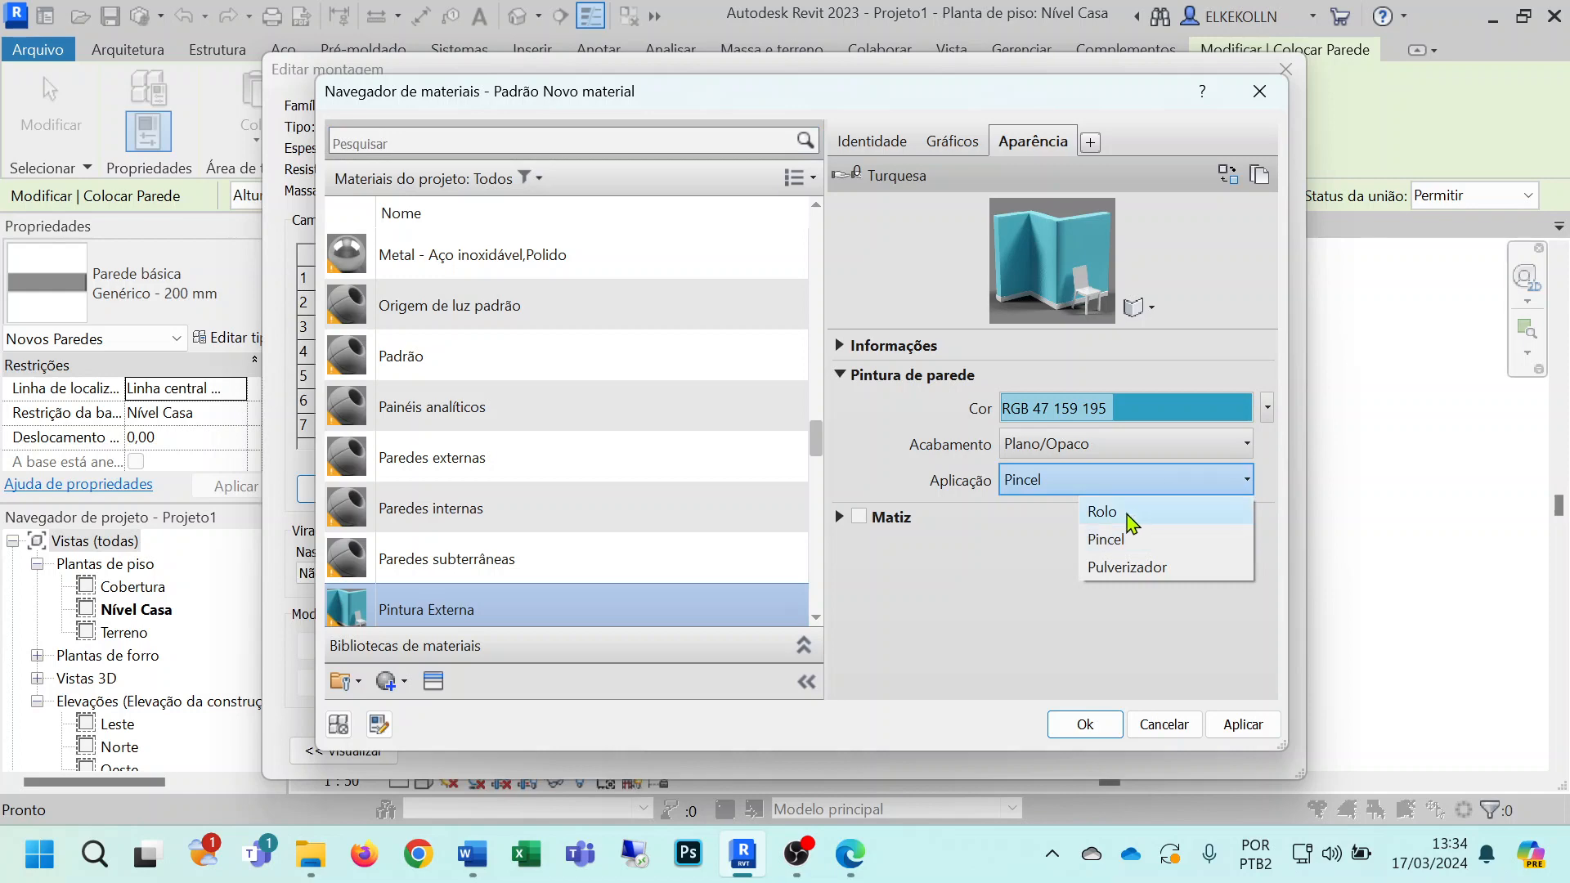
{"action": "left_click", "coordinate": [1130, 512]}
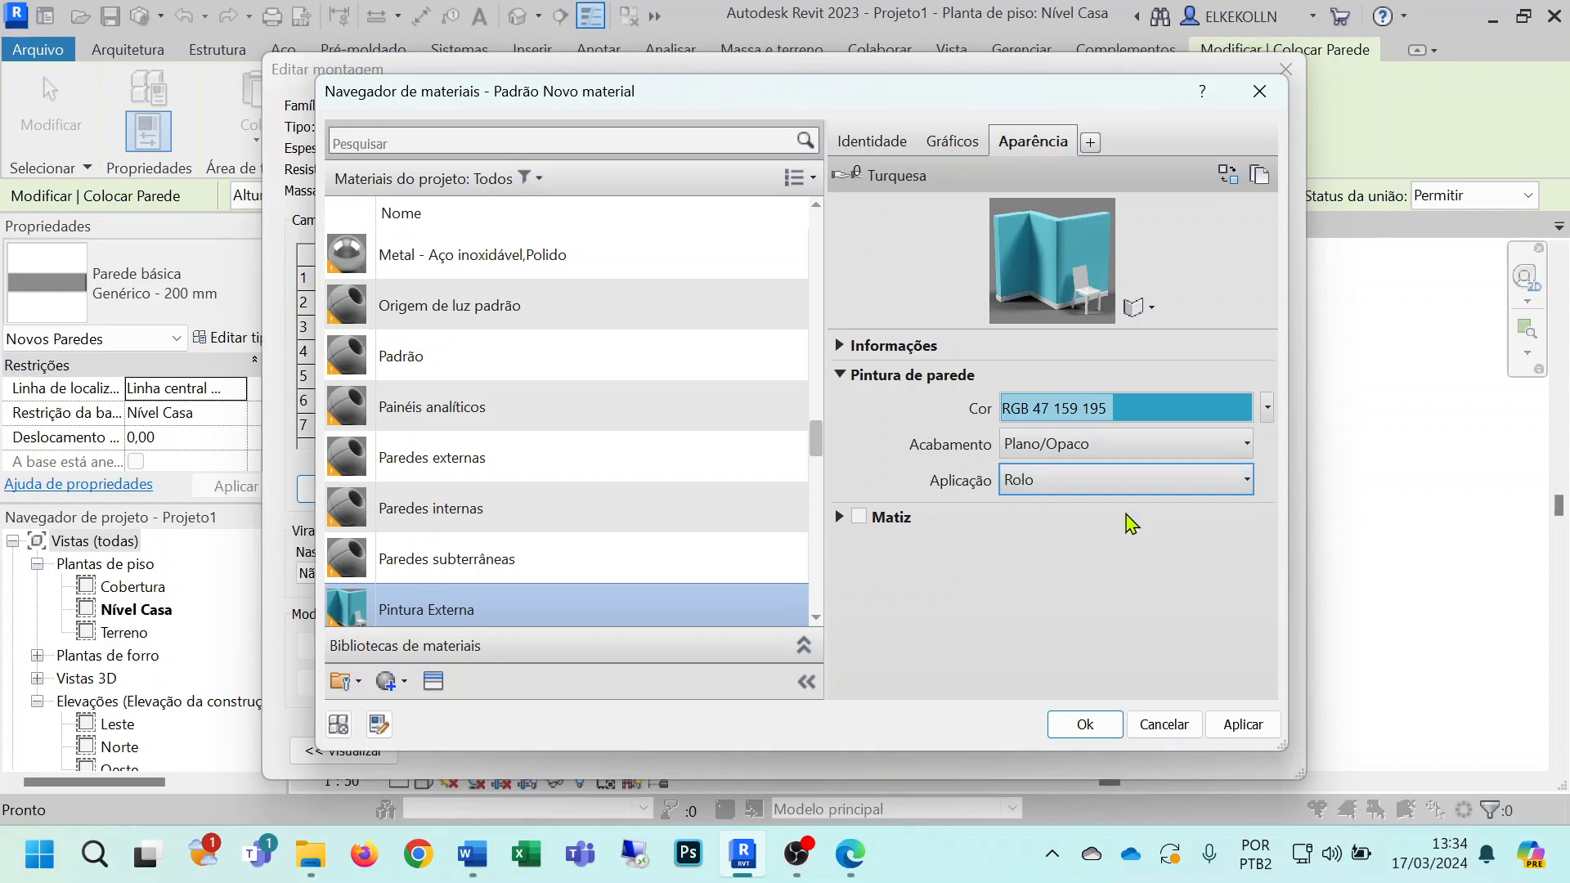
{"action": "left_click", "coordinate": [1243, 725]}
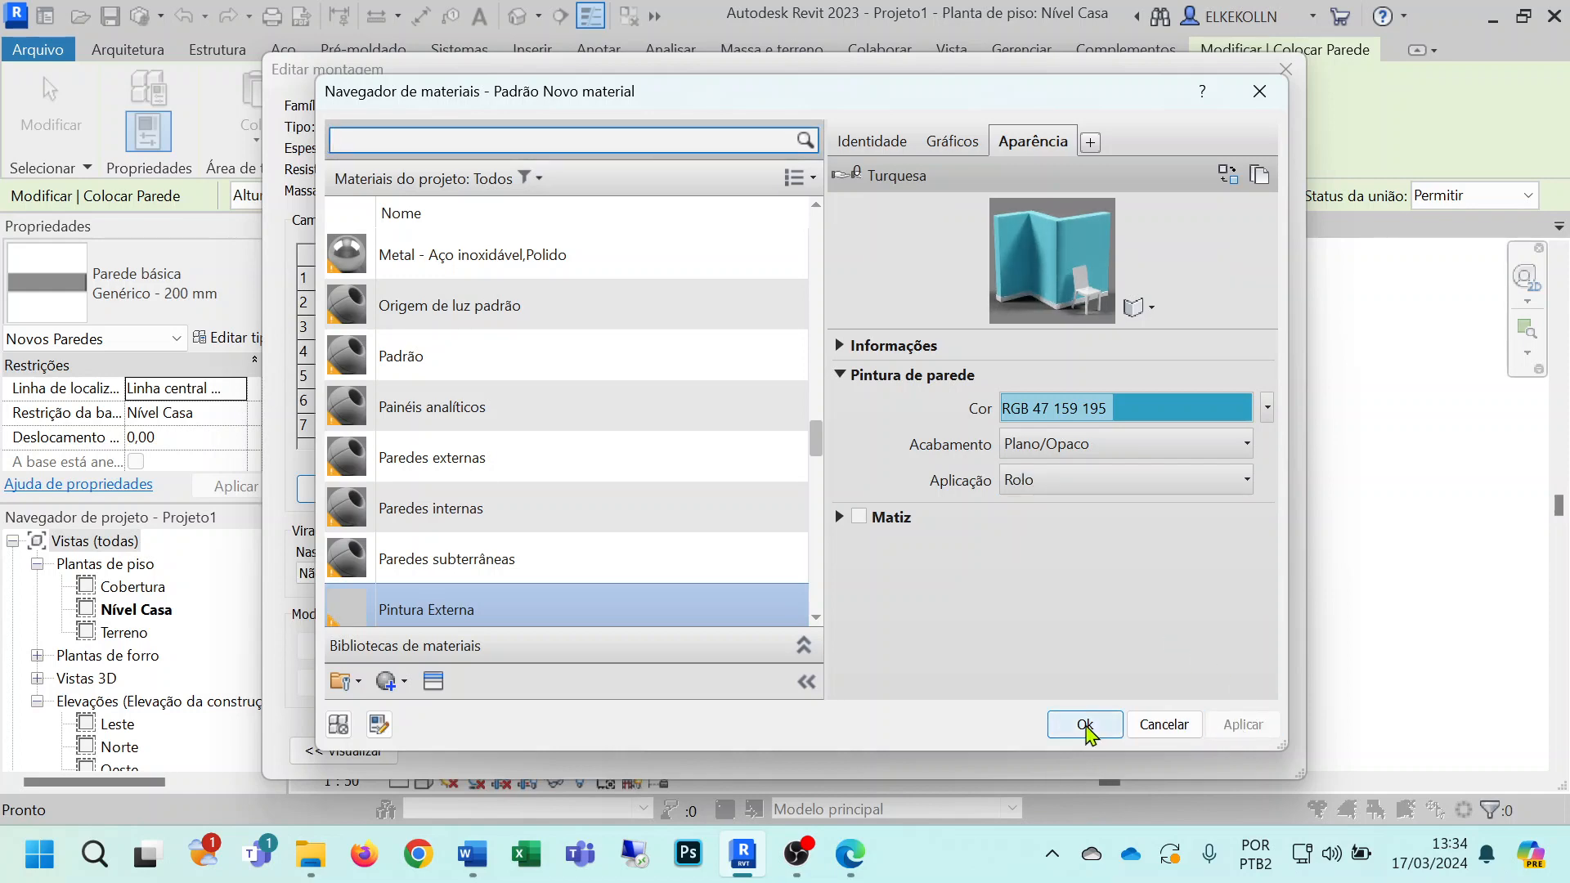
{"action": "left_click", "coordinate": [1085, 725]}
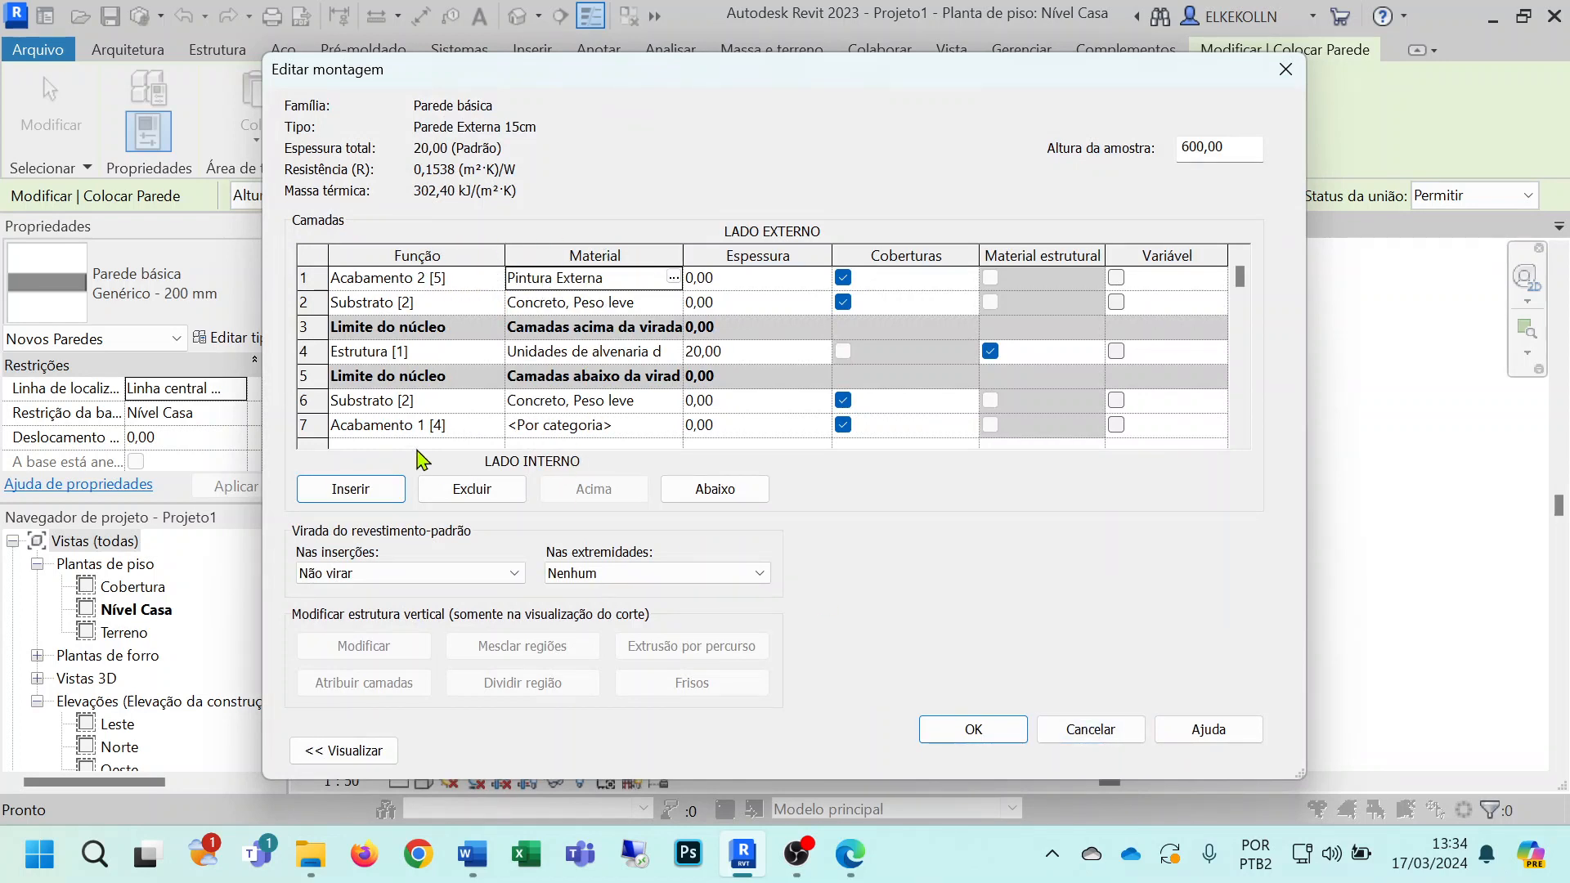
Step: Create a new material named Pintura Interna for the interior Acabamento 1 [4] layer
{"action": "left_click", "coordinate": [654, 429]}
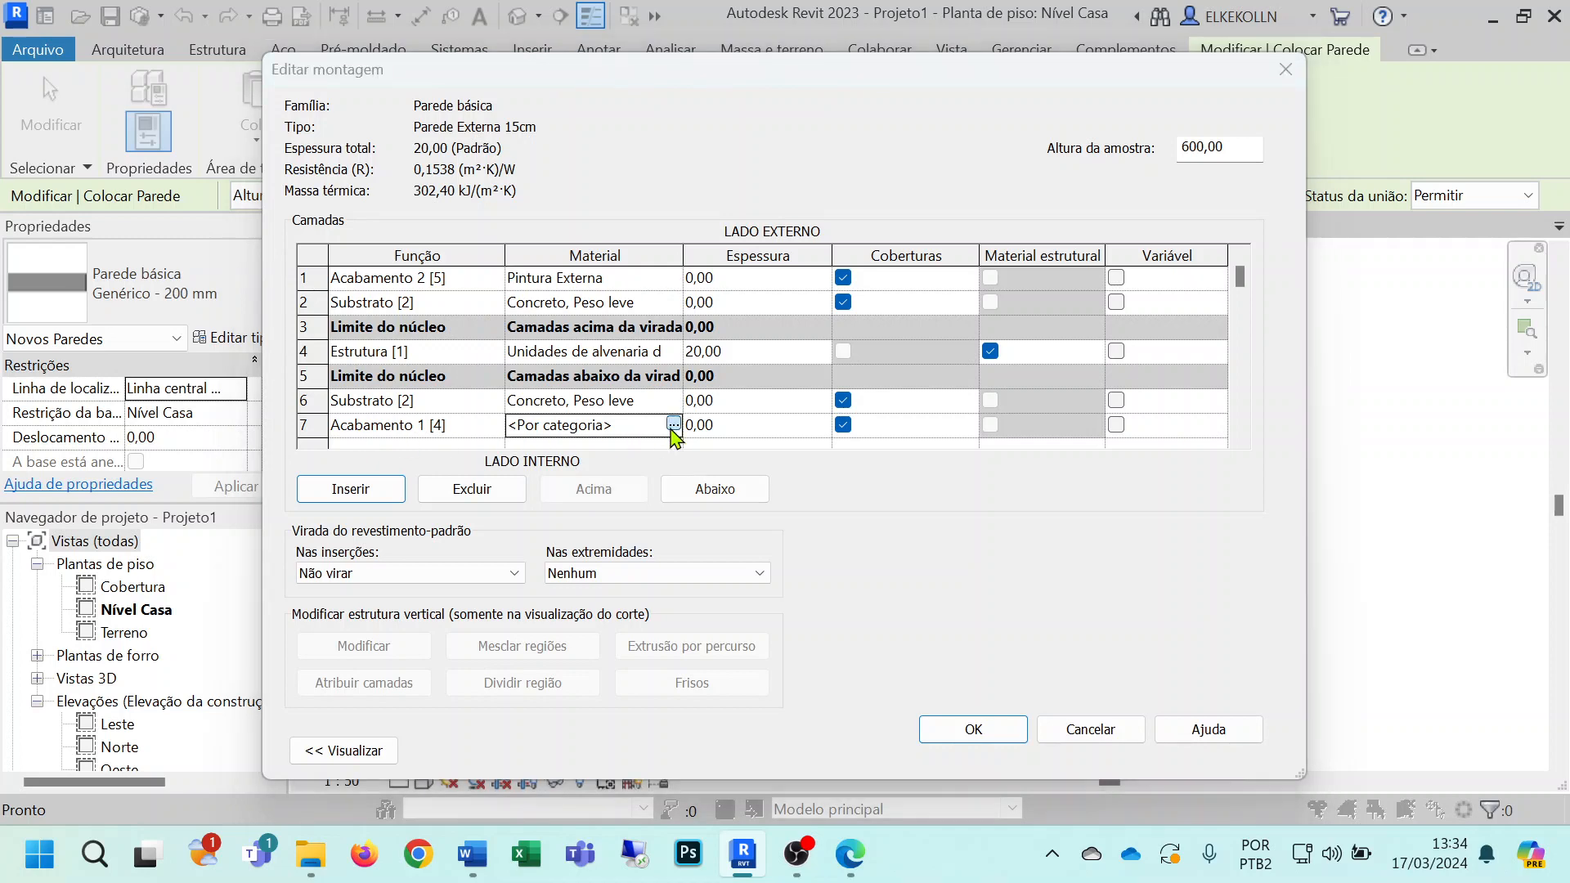
{"action": "left_click", "coordinate": [673, 424]}
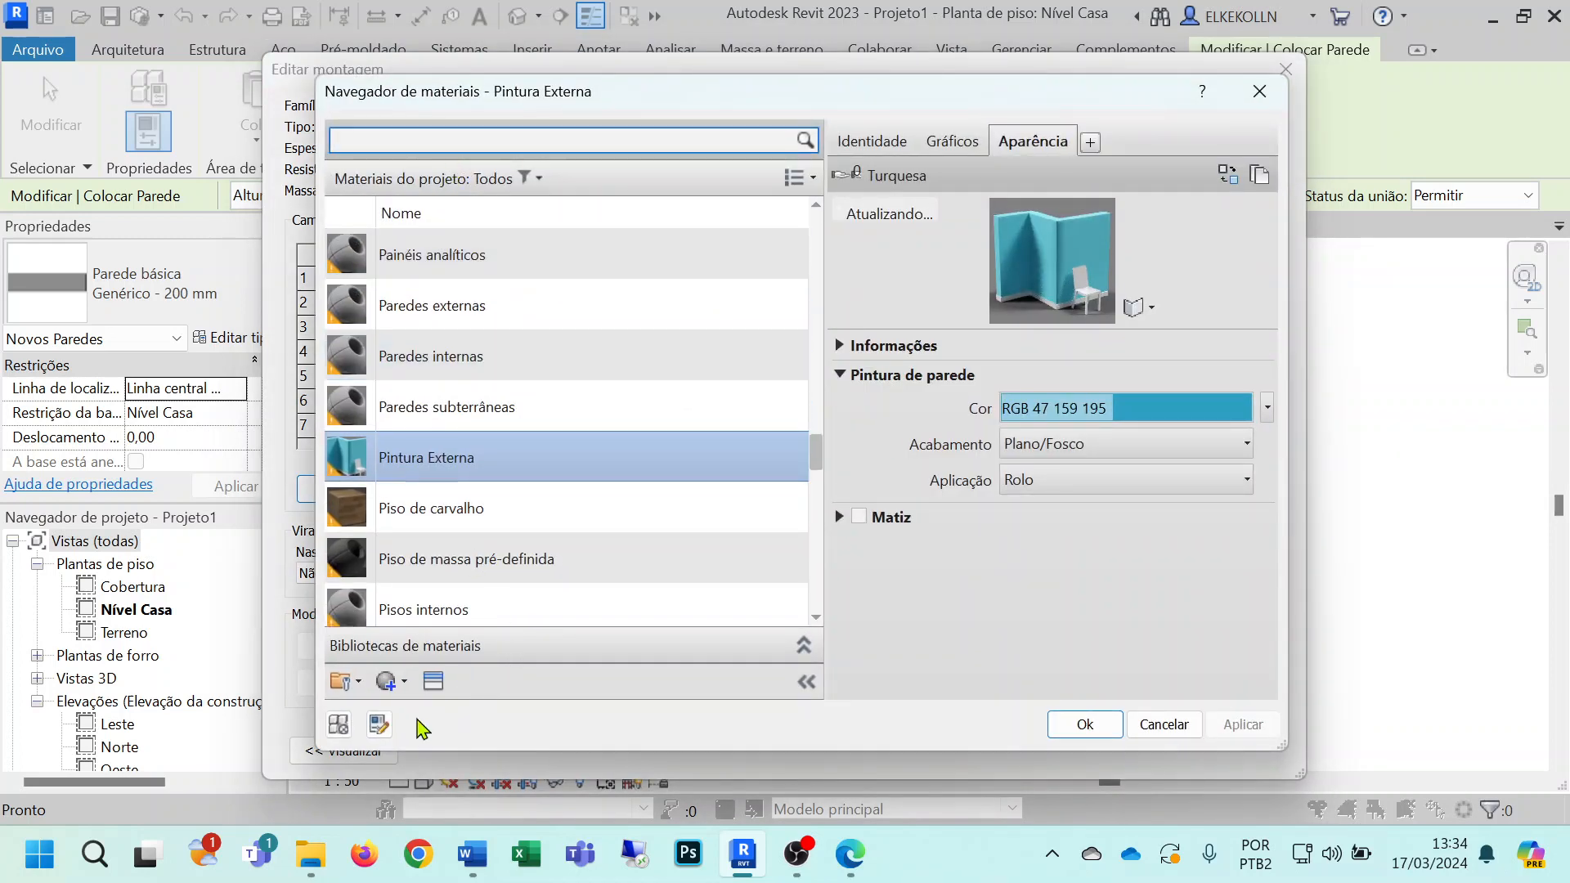
{"action": "left_click", "coordinate": [405, 682]}
{"action": "left_click", "coordinate": [439, 714]}
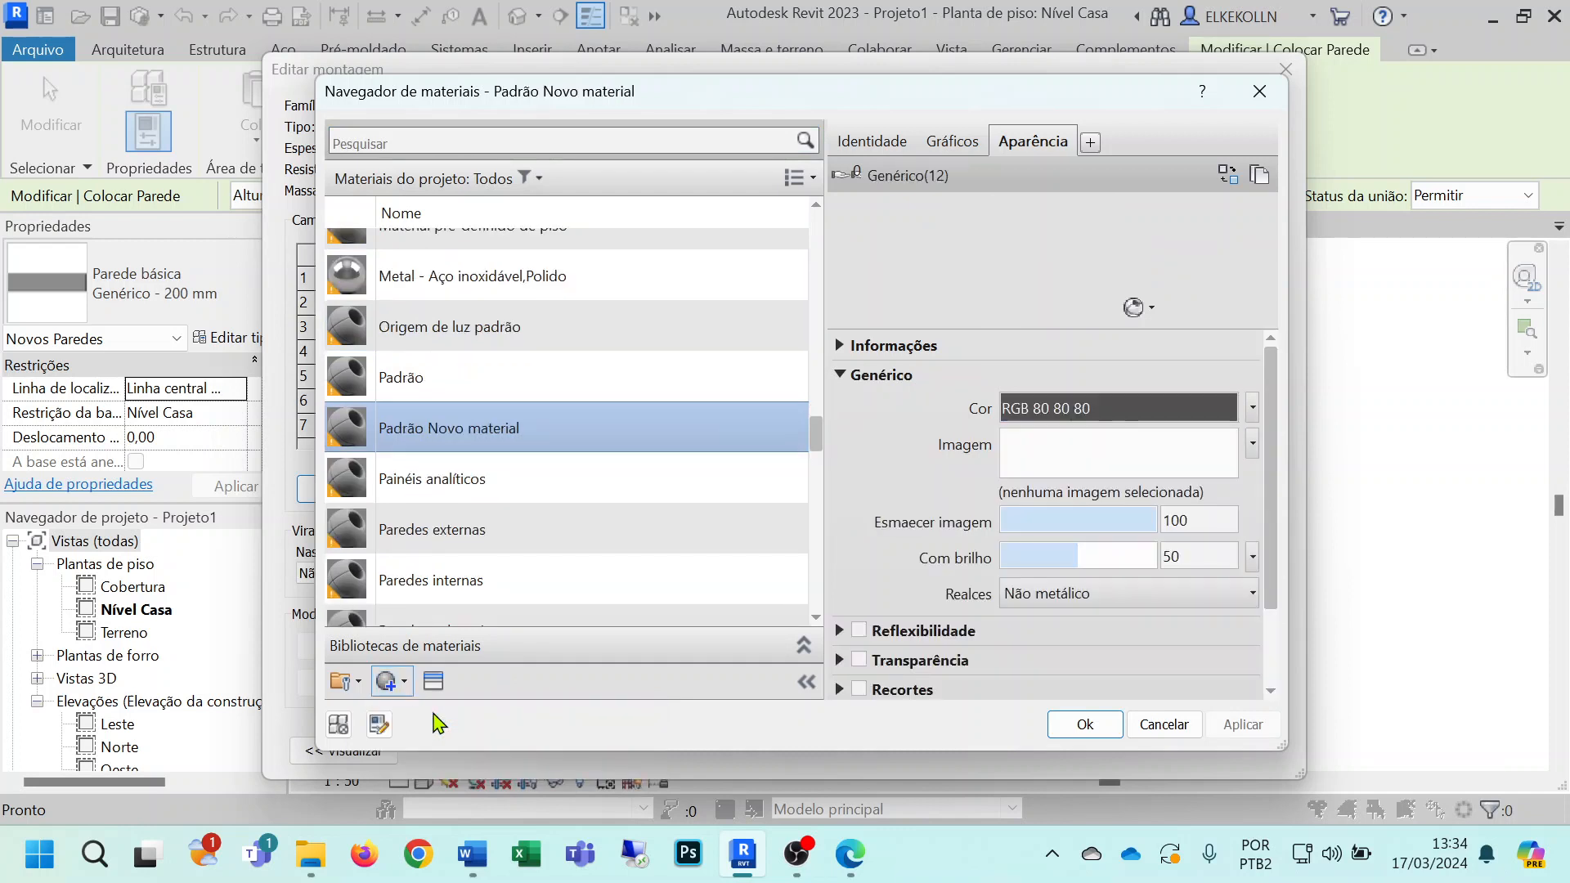
{"action": "left_click", "coordinate": [871, 141]}
{"action": "left_click_drag", "start_coordinate": [1213, 178], "coordinate": [931, 170]}
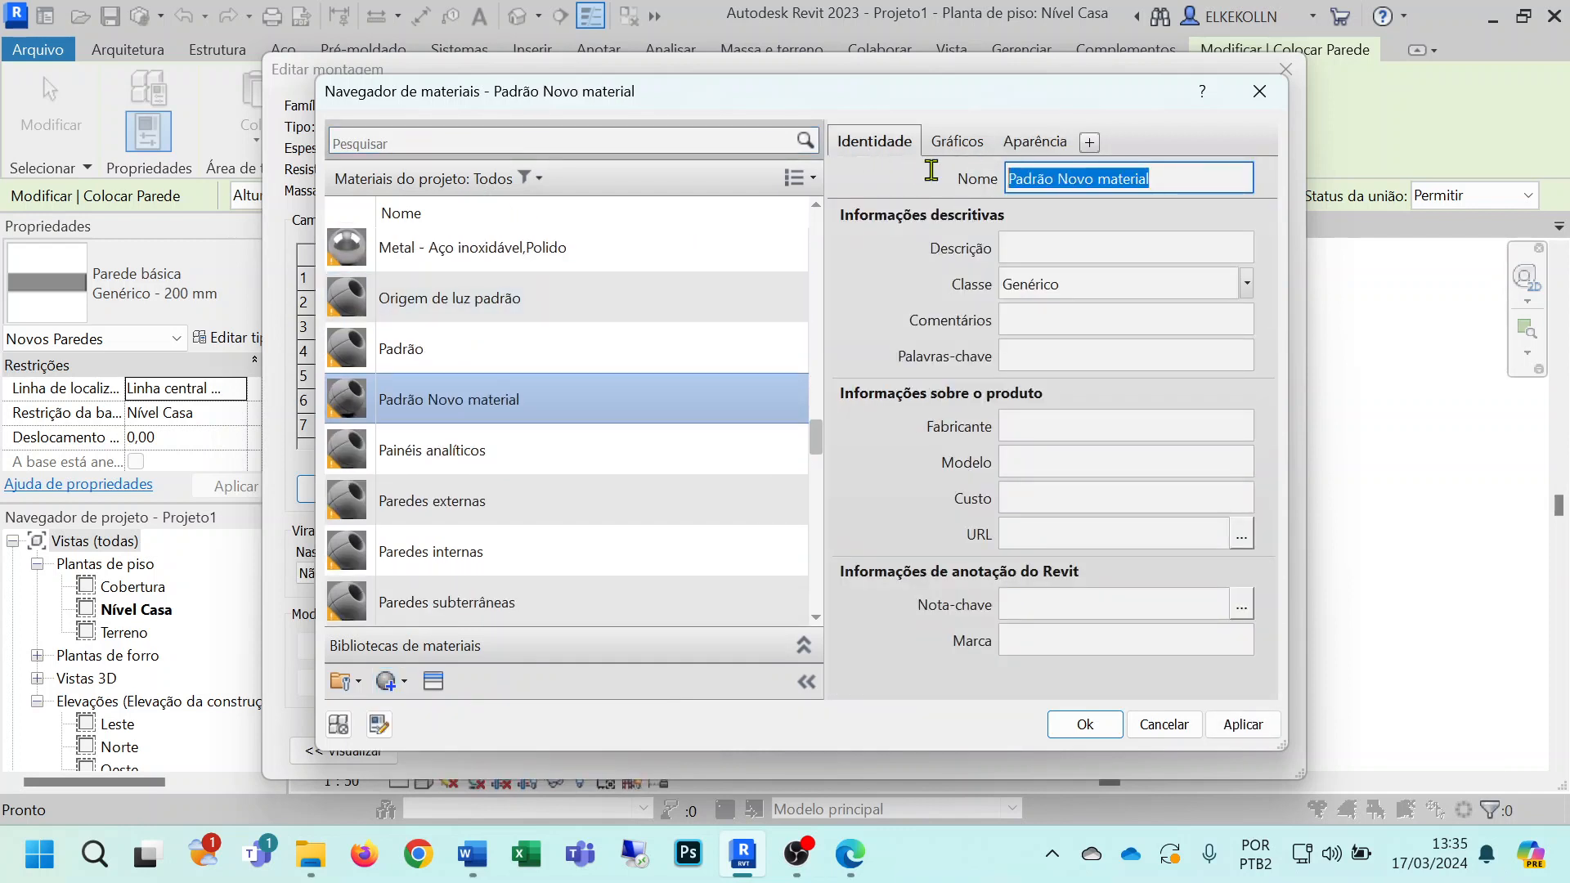
{"action": "type", "text": "Pintura Interna"}
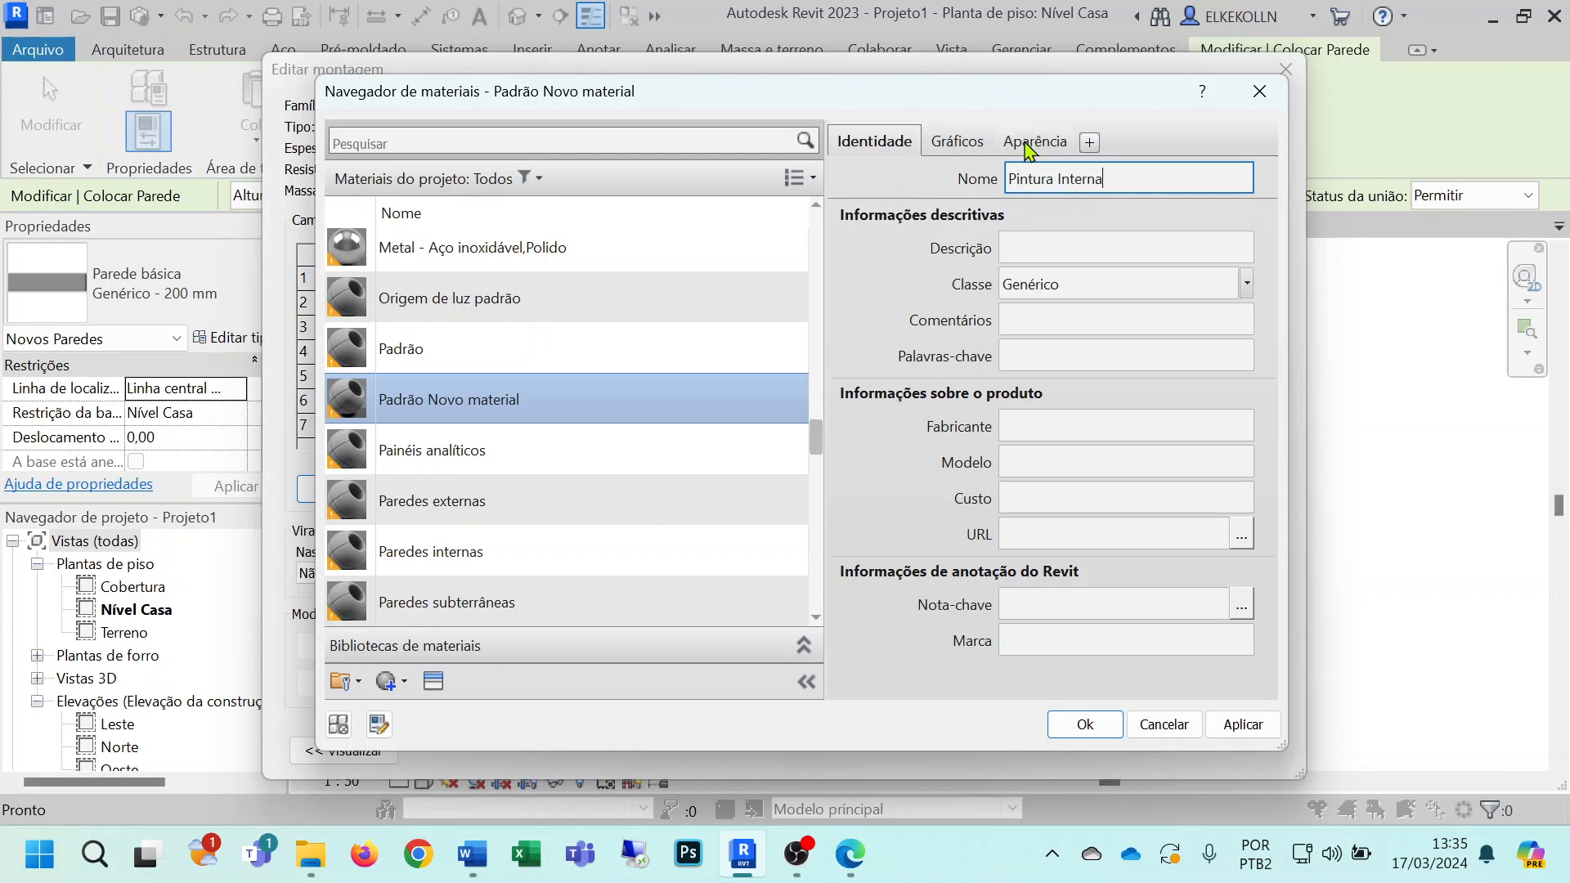
Step: Set the Pintura Interna material's class to Pintura and make its shading use the render appearance
{"action": "left_click", "coordinate": [1246, 284]}
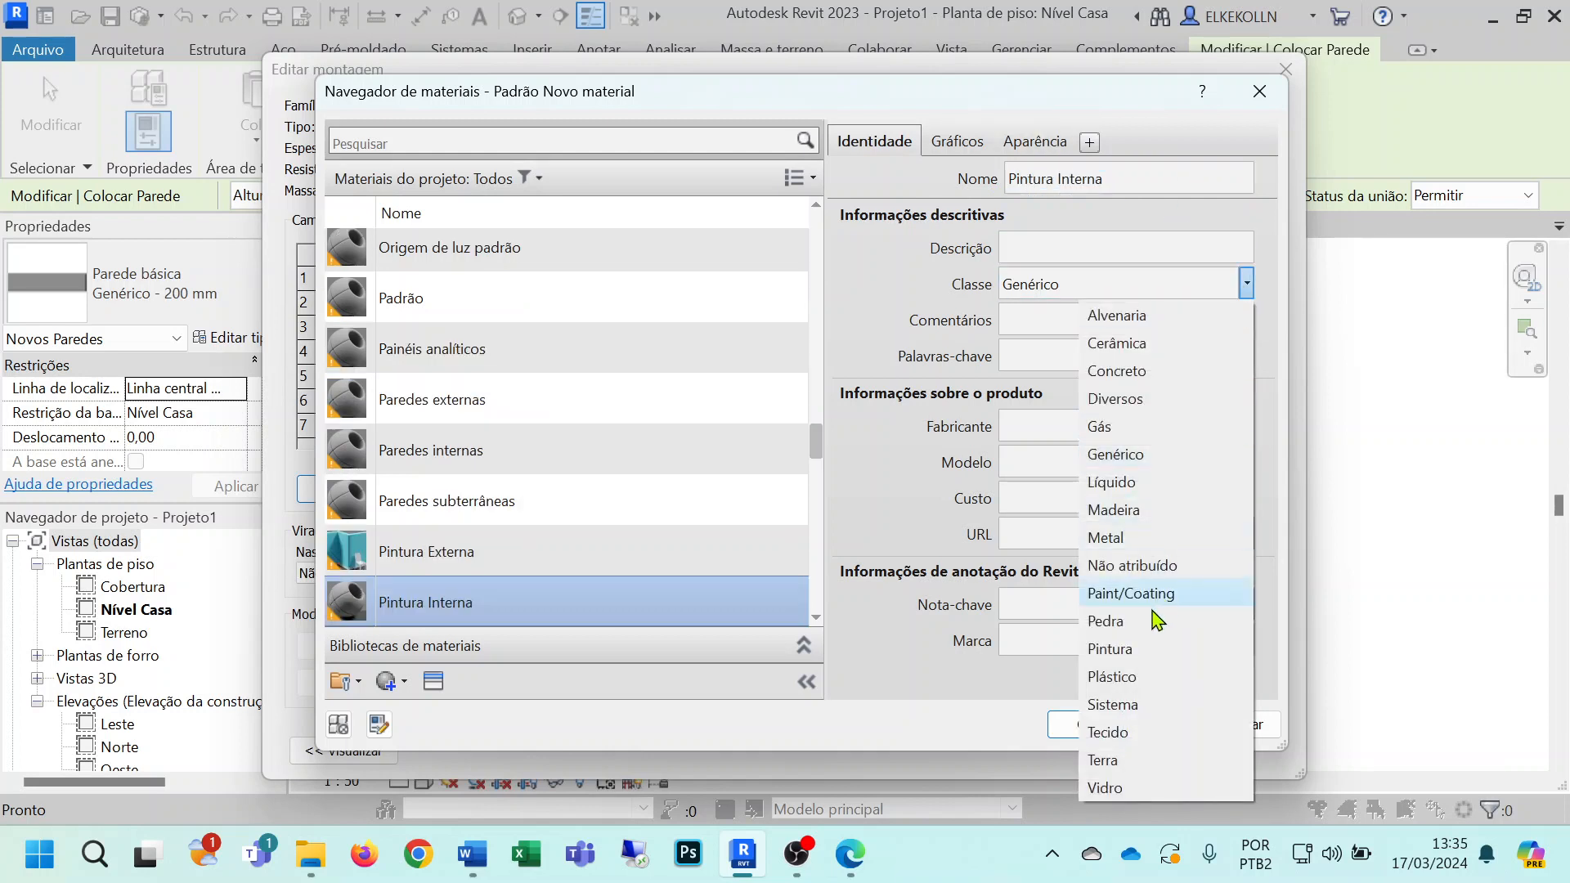
{"action": "left_click", "coordinate": [1137, 648]}
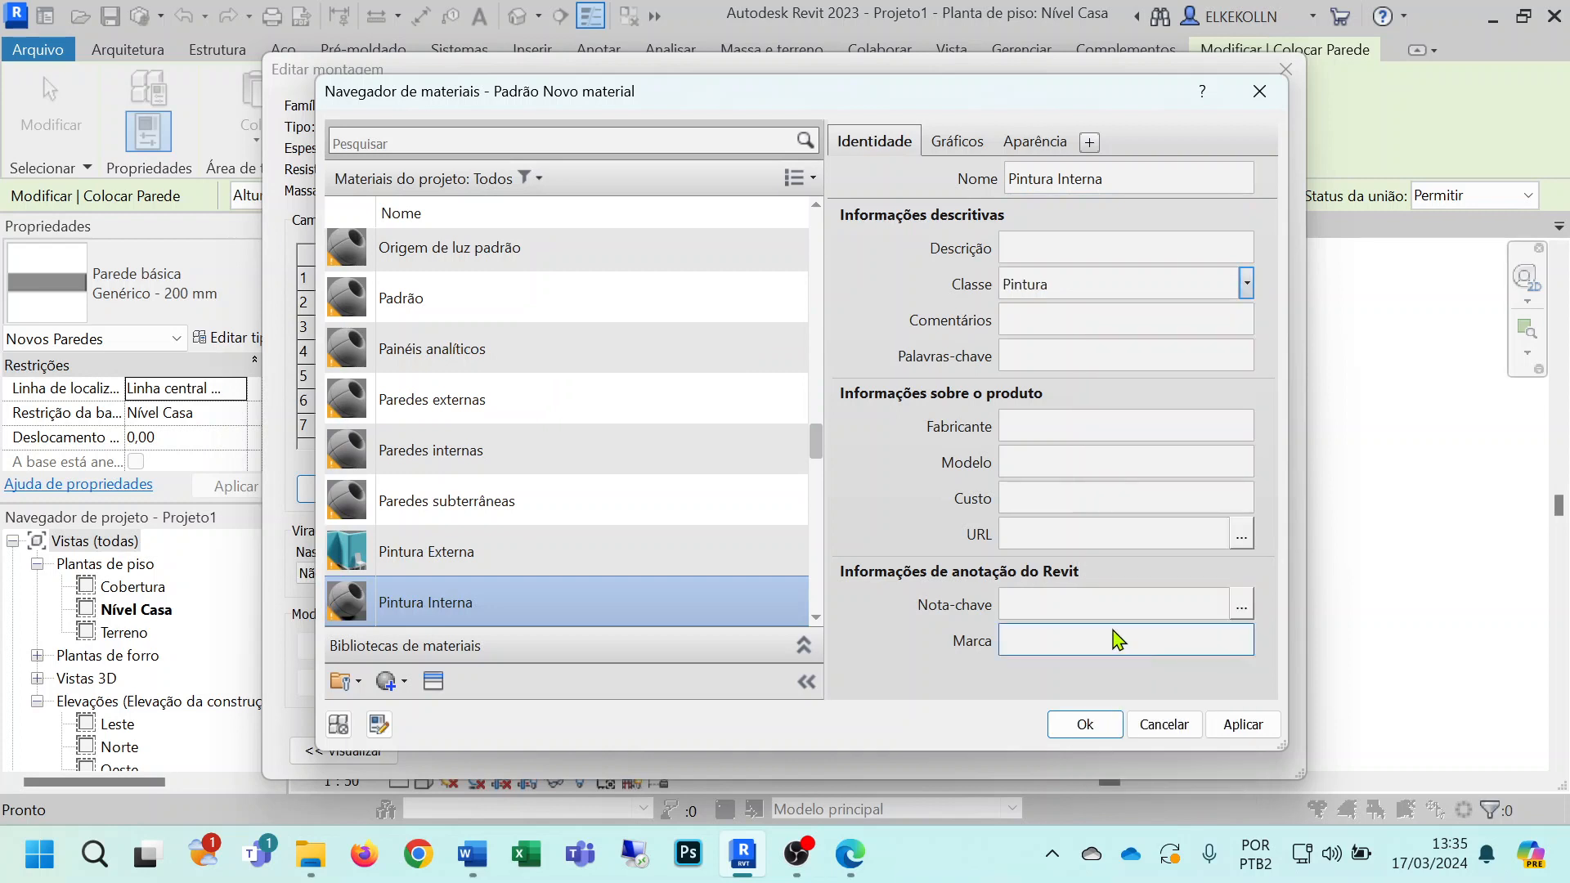
{"action": "left_click", "coordinate": [959, 147]}
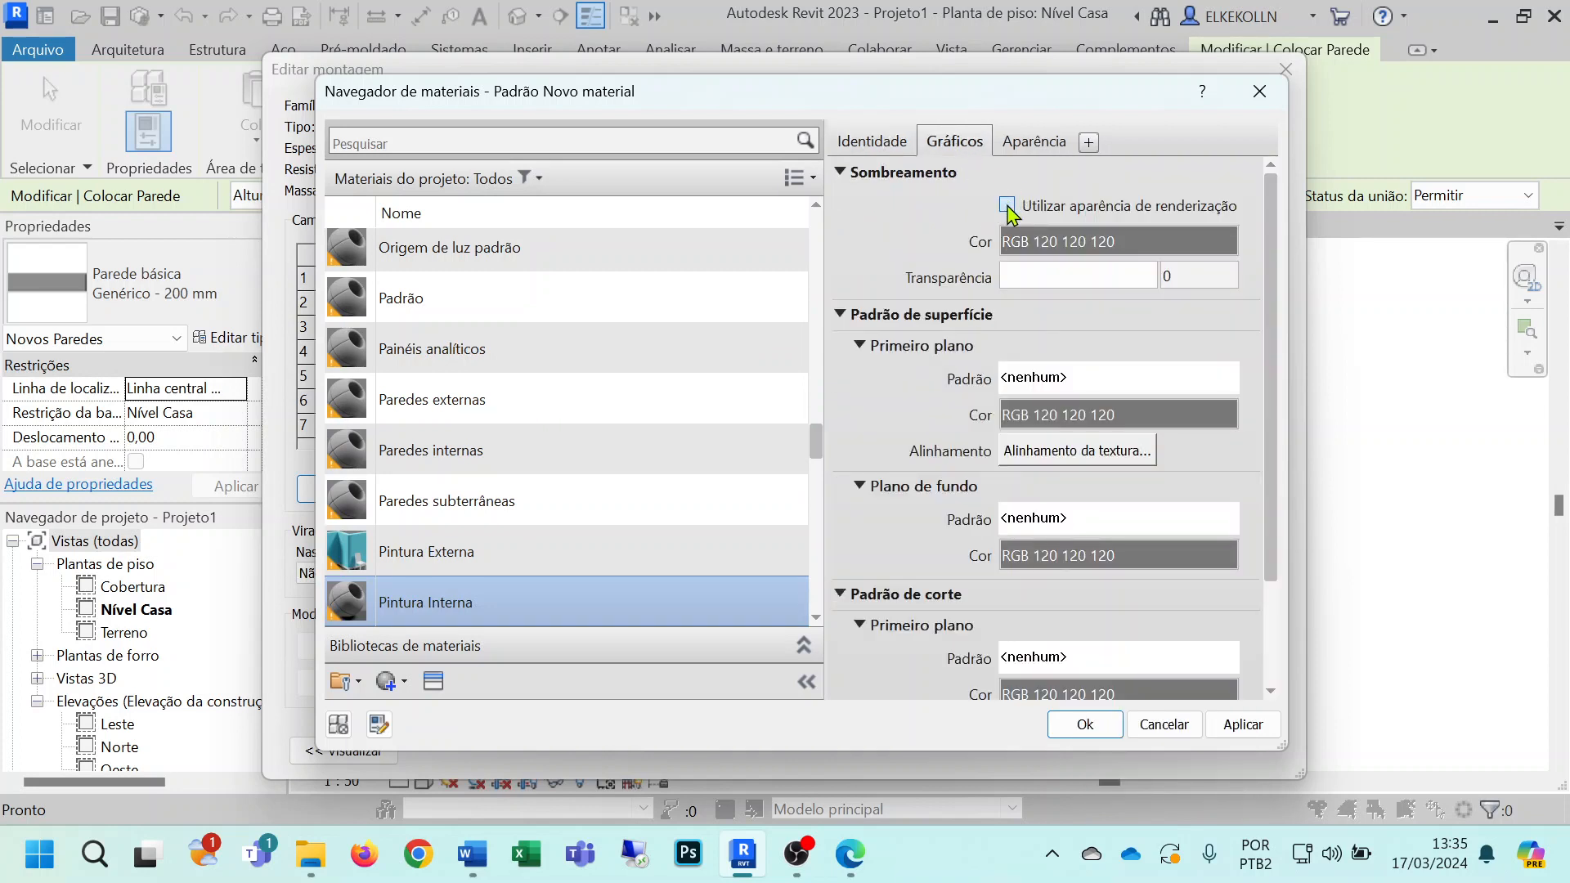
{"action": "left_click", "coordinate": [1007, 205]}
Step: Give Pintura Interna the Bege appearance from the library's Pintura de parede, Fosca category and assign the material to the Acabamento 1 [4] layer
{"action": "left_click", "coordinate": [1034, 146]}
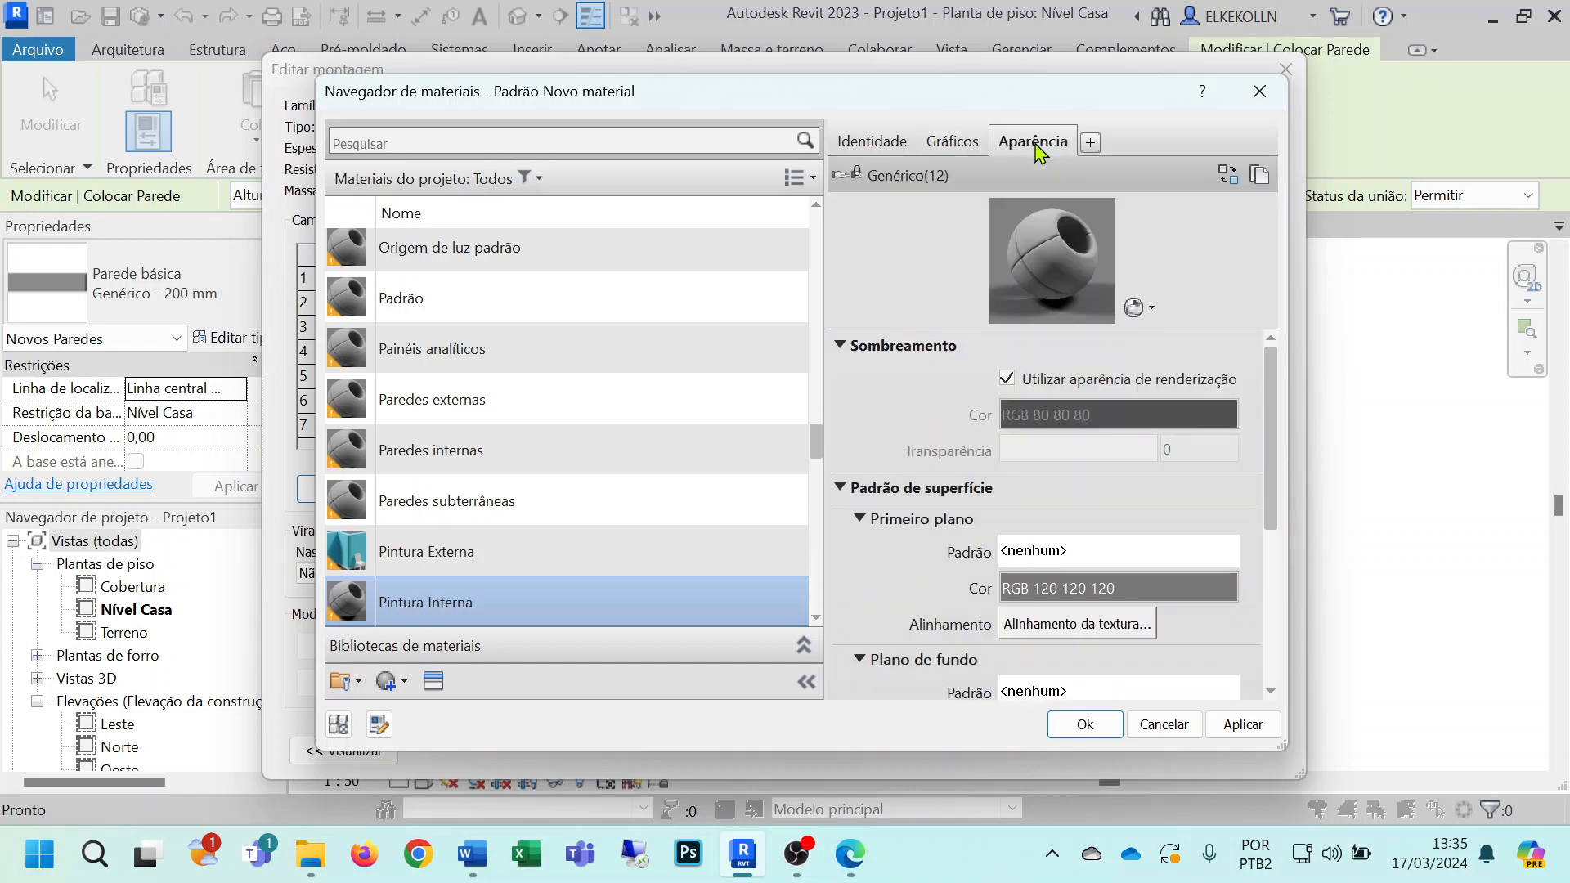
{"action": "left_click", "coordinate": [1227, 175]}
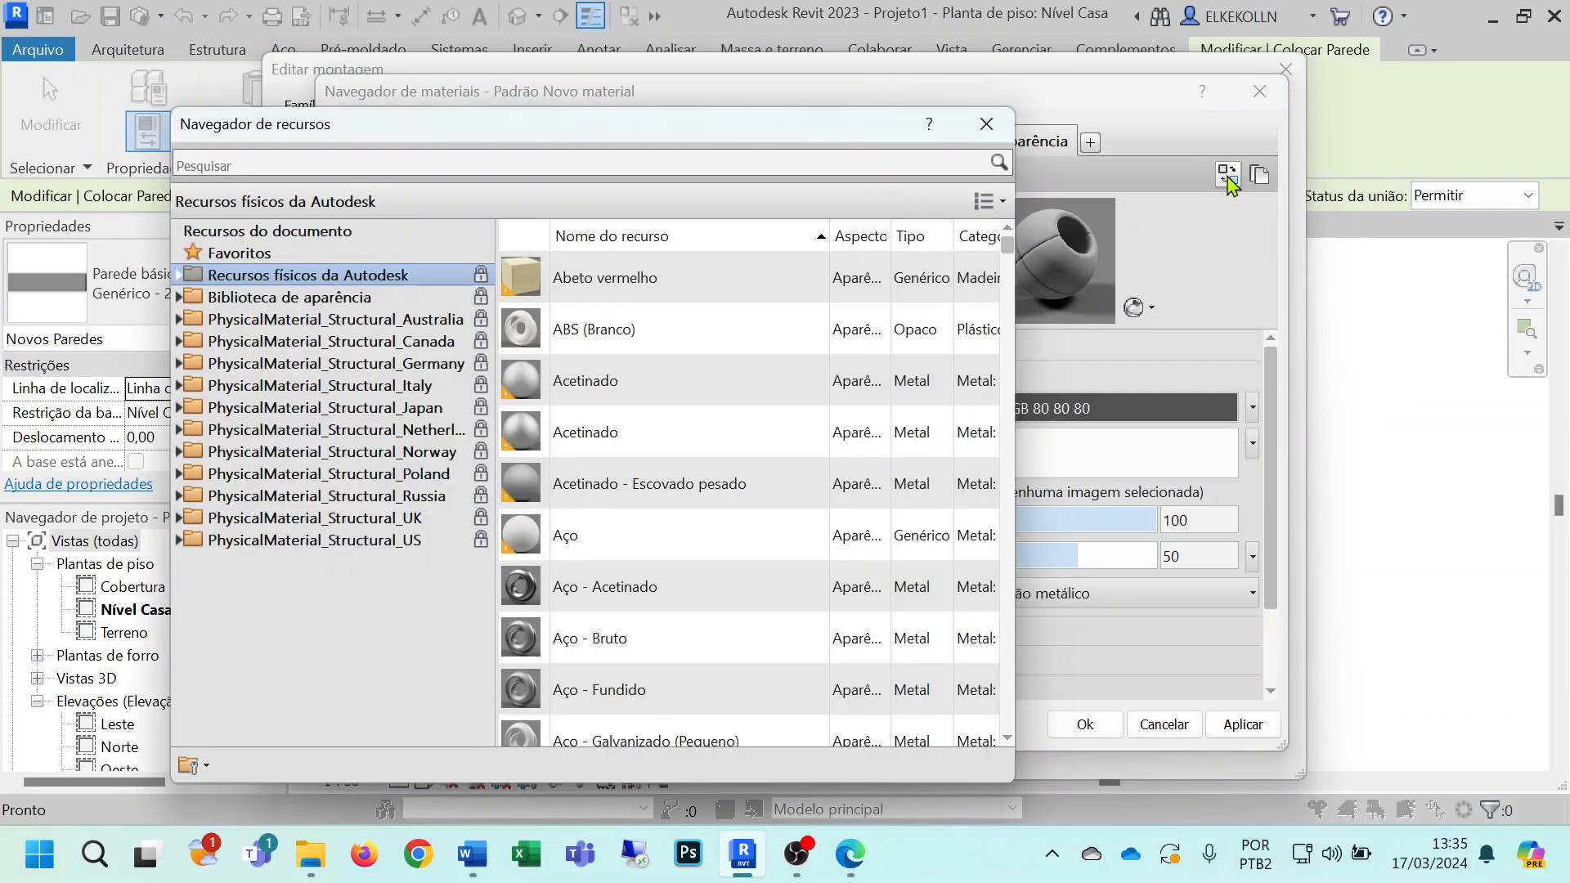
{"action": "left_click", "coordinate": [178, 298]}
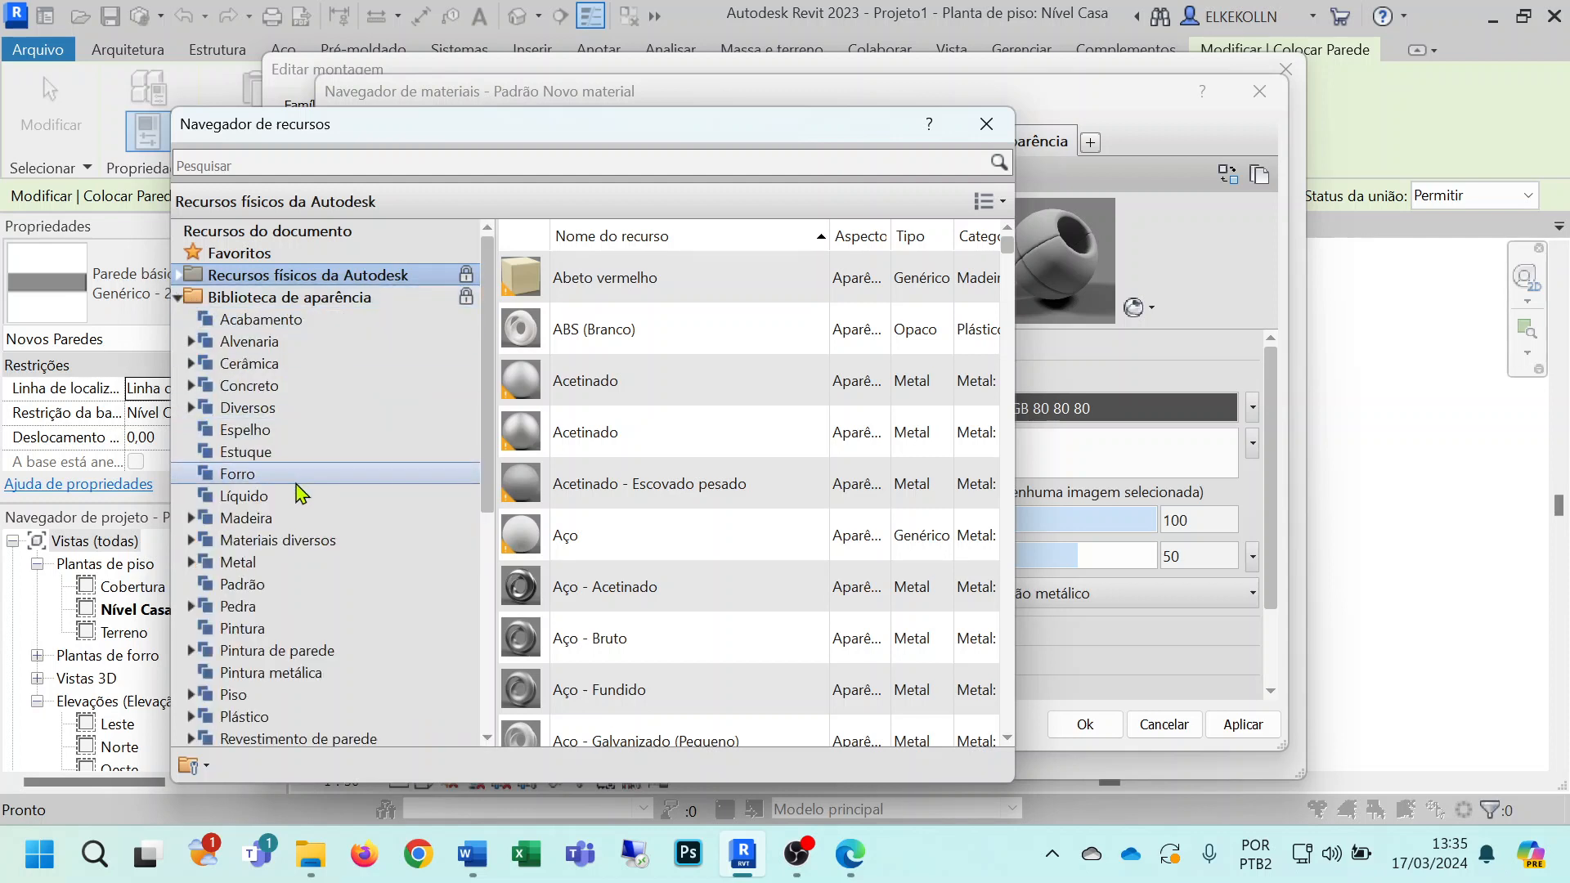
{"action": "left_click", "coordinate": [192, 652]}
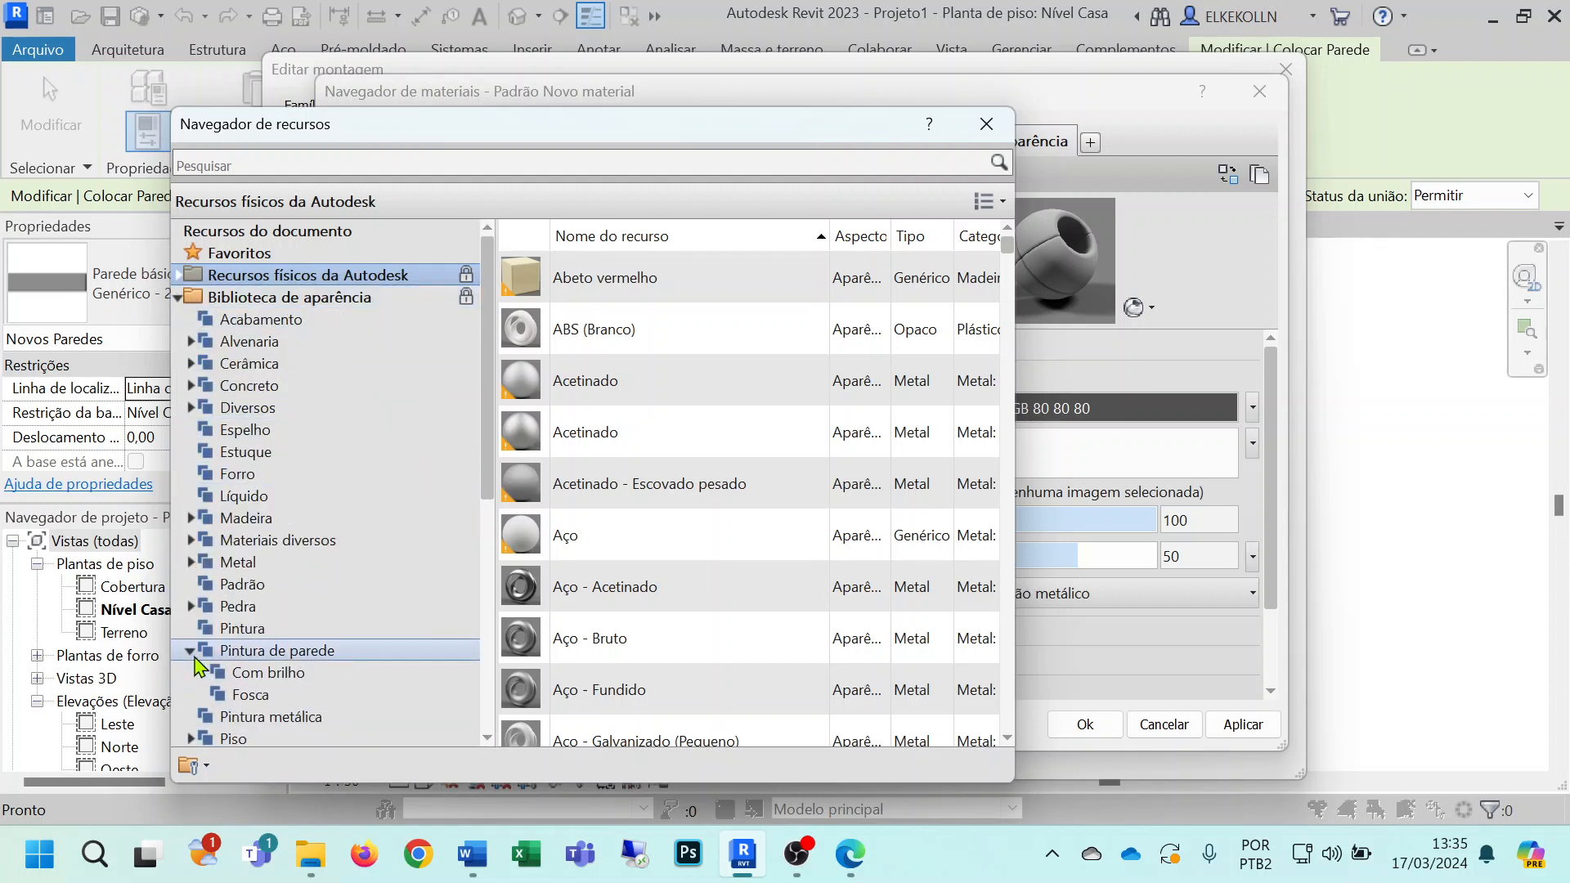
{"action": "left_click", "coordinate": [230, 696]}
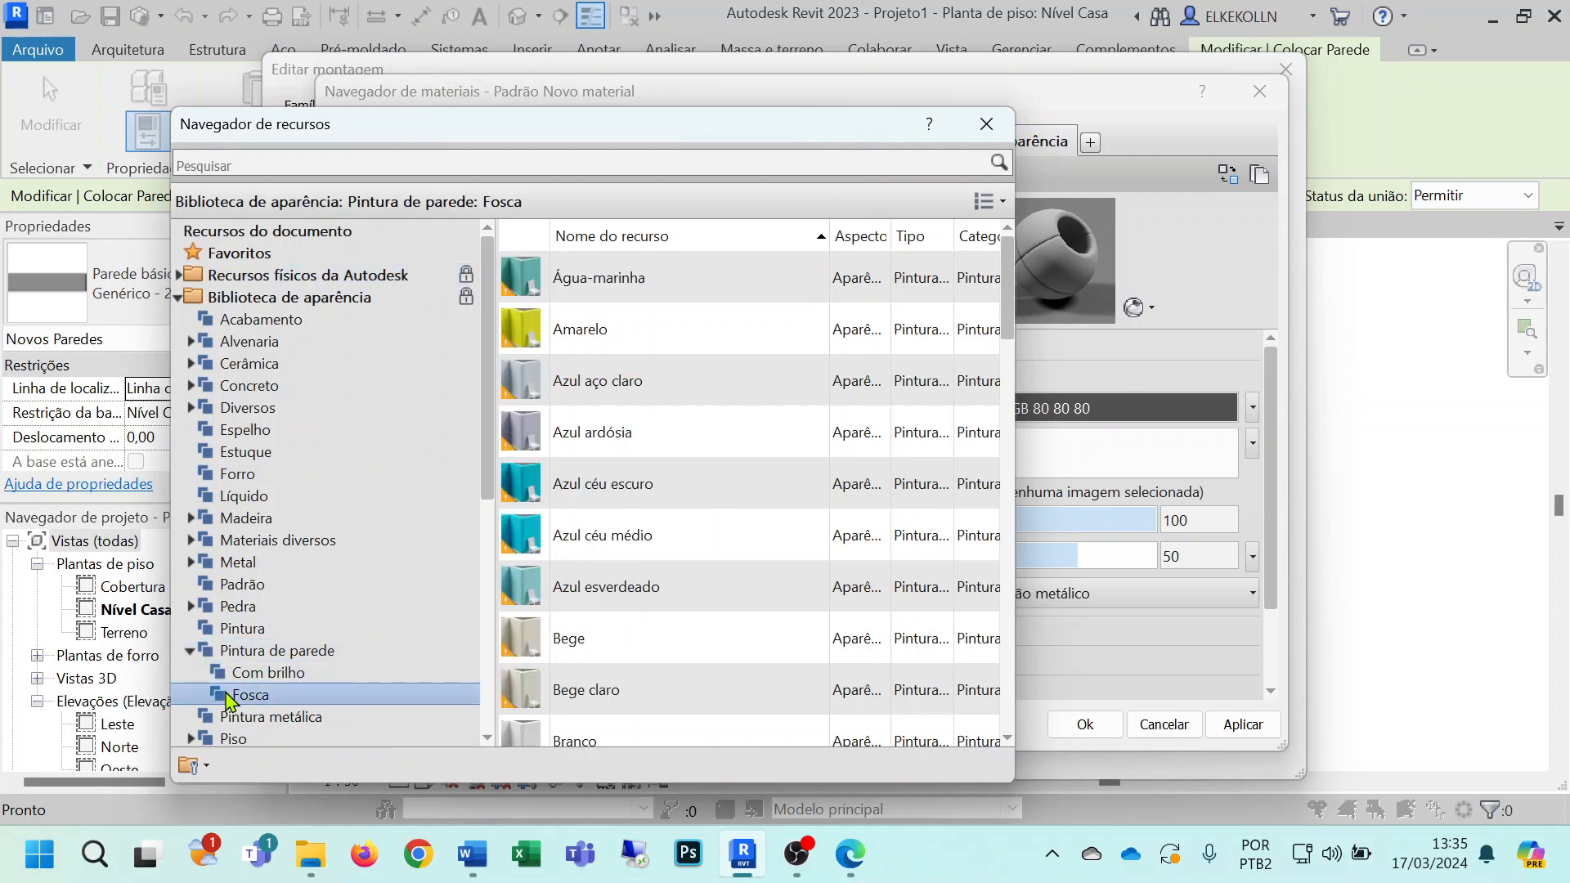
{"action": "scroll", "coordinate": [749, 499], "scroll_direction": "down", "scroll_amount": 1}
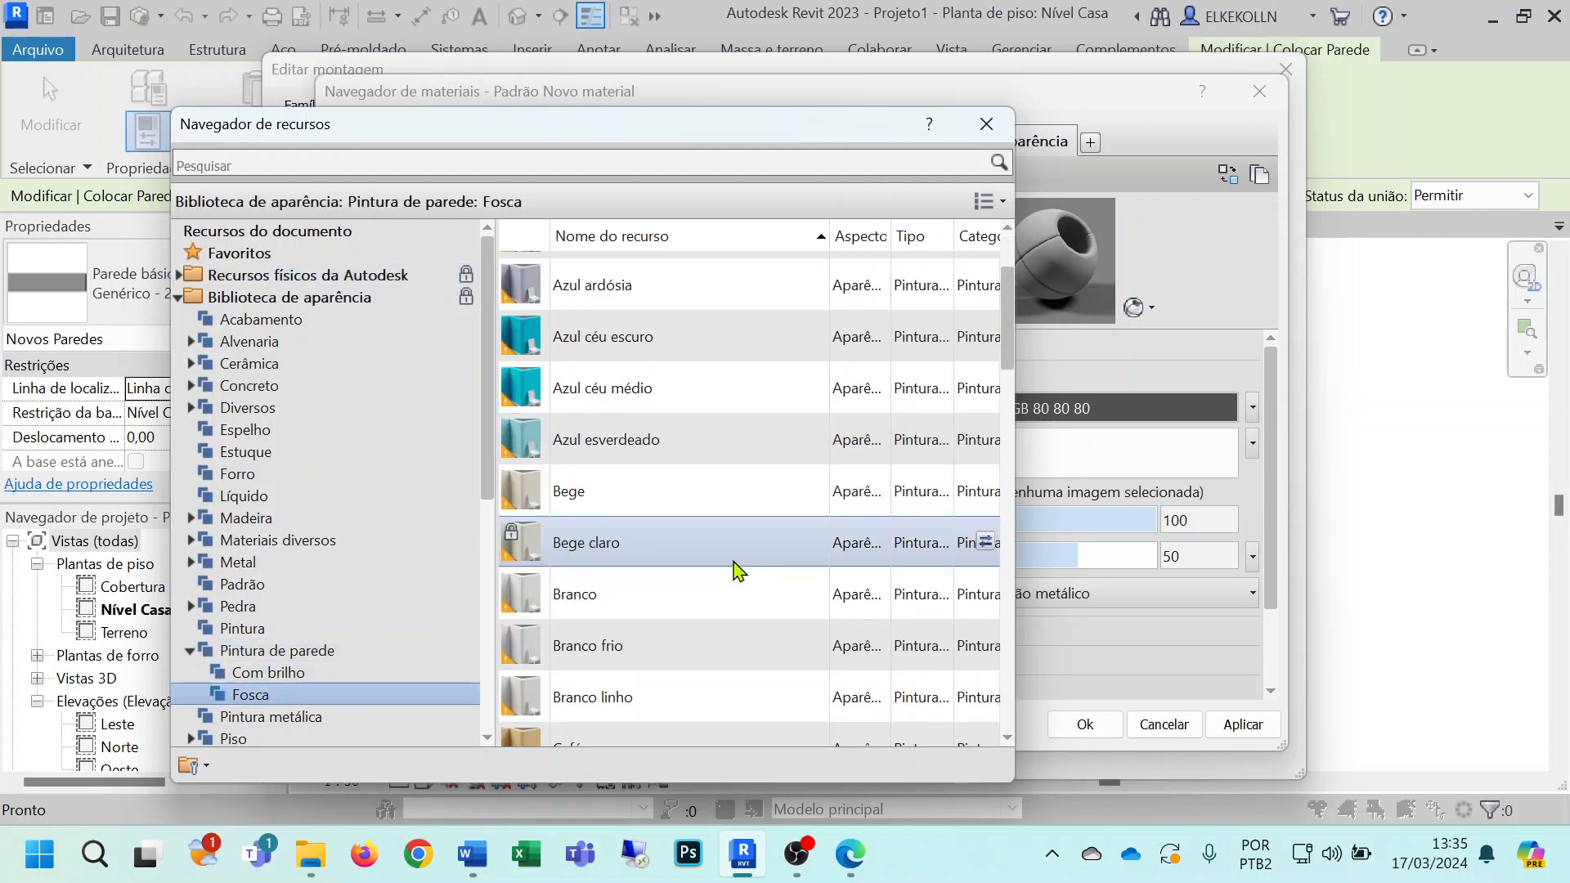
{"action": "double_click", "coordinate": [583, 500]}
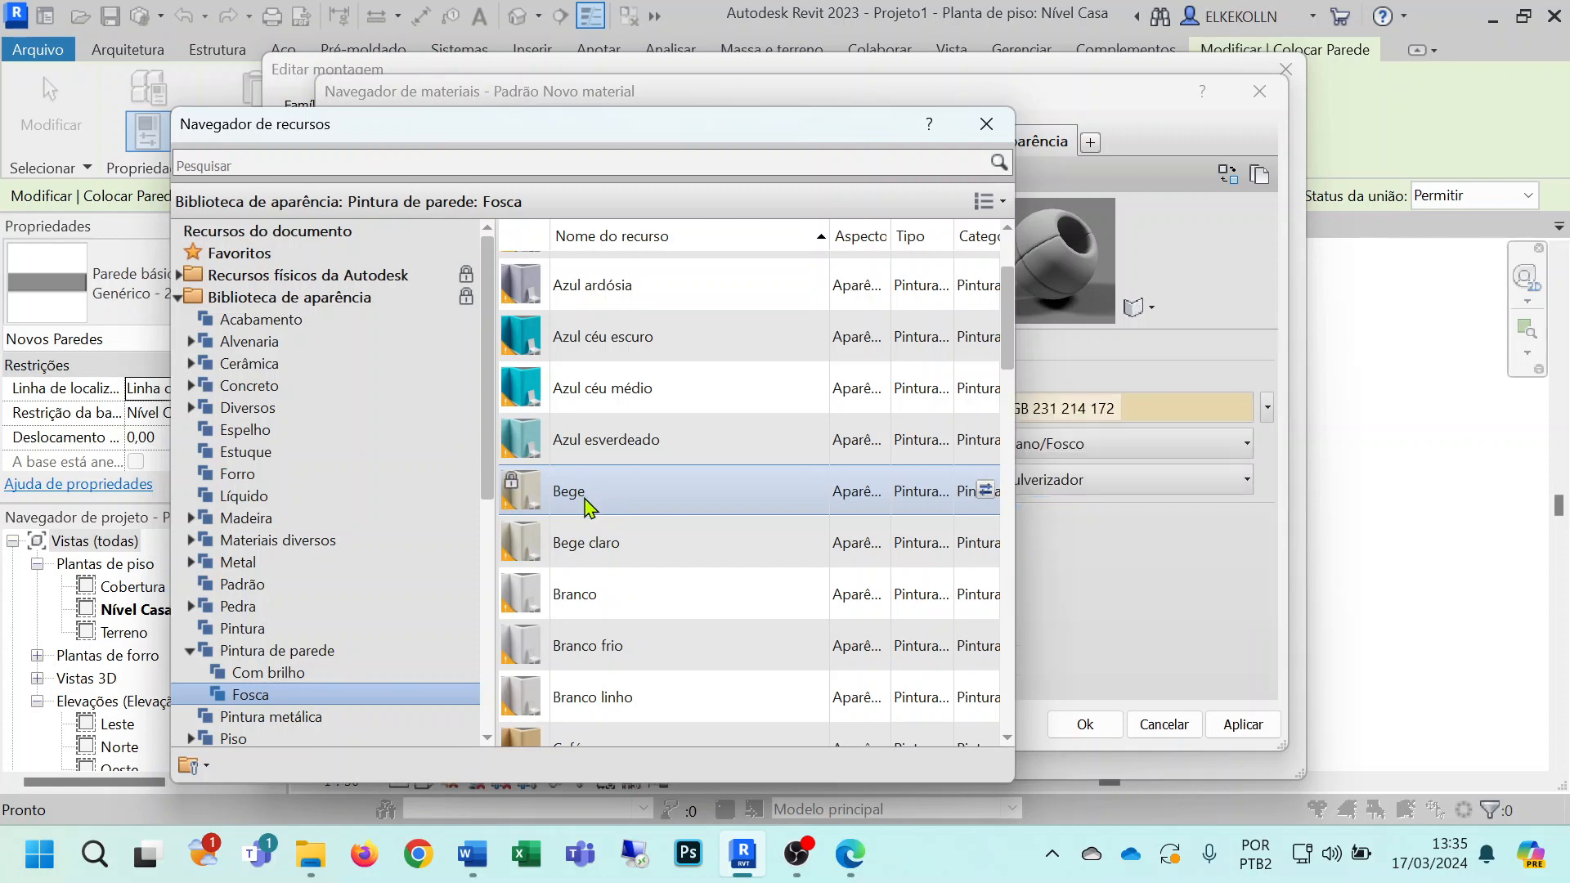
{"action": "left_click", "coordinate": [987, 124]}
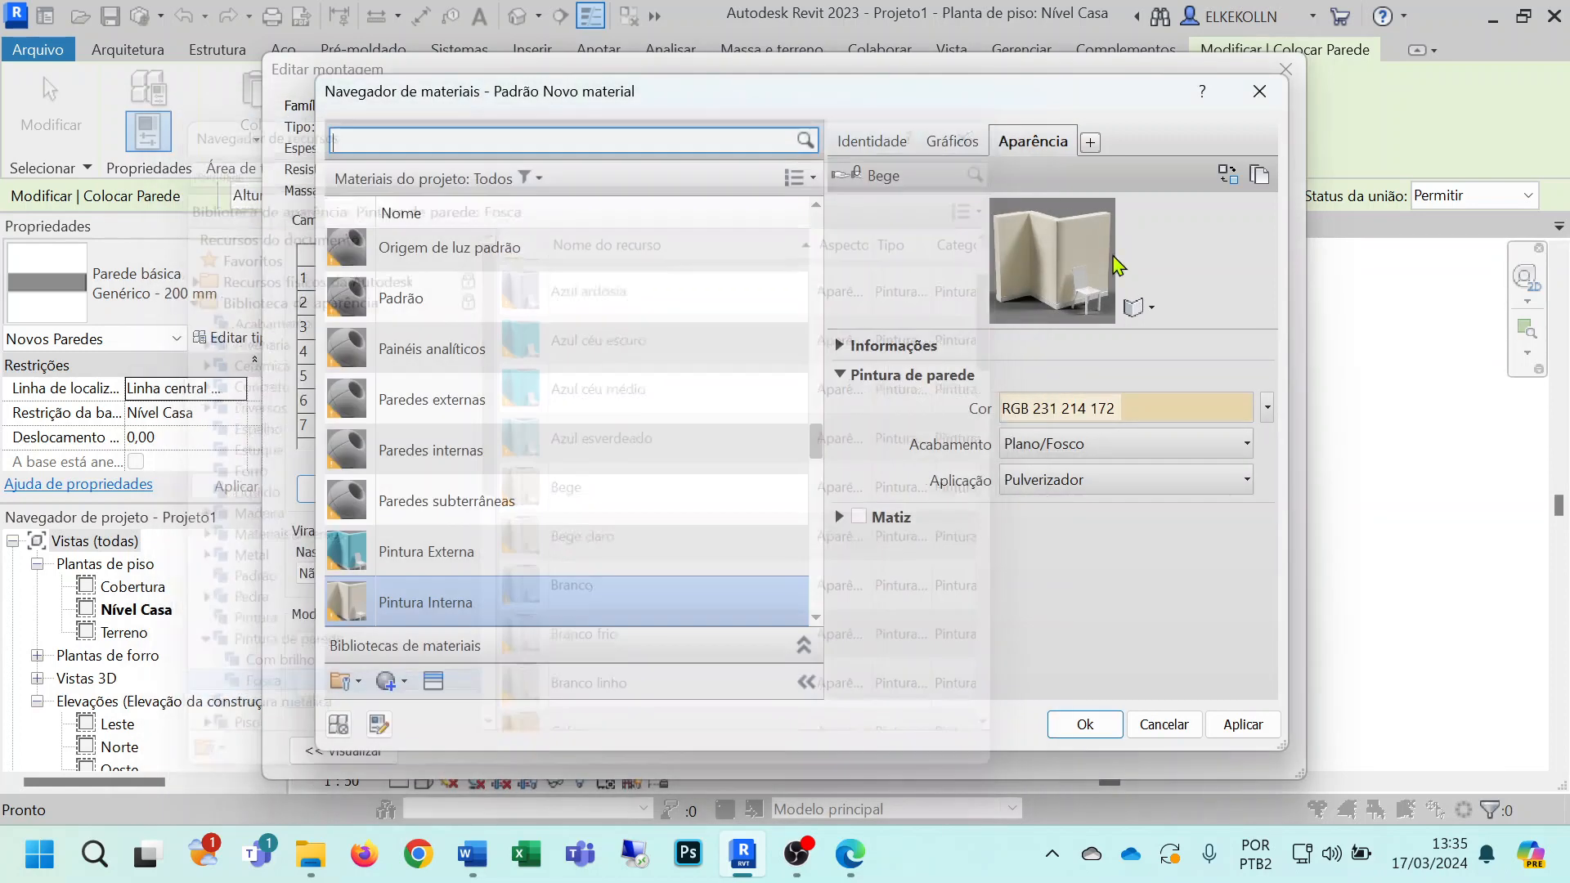
{"action": "left_click", "coordinate": [1244, 725]}
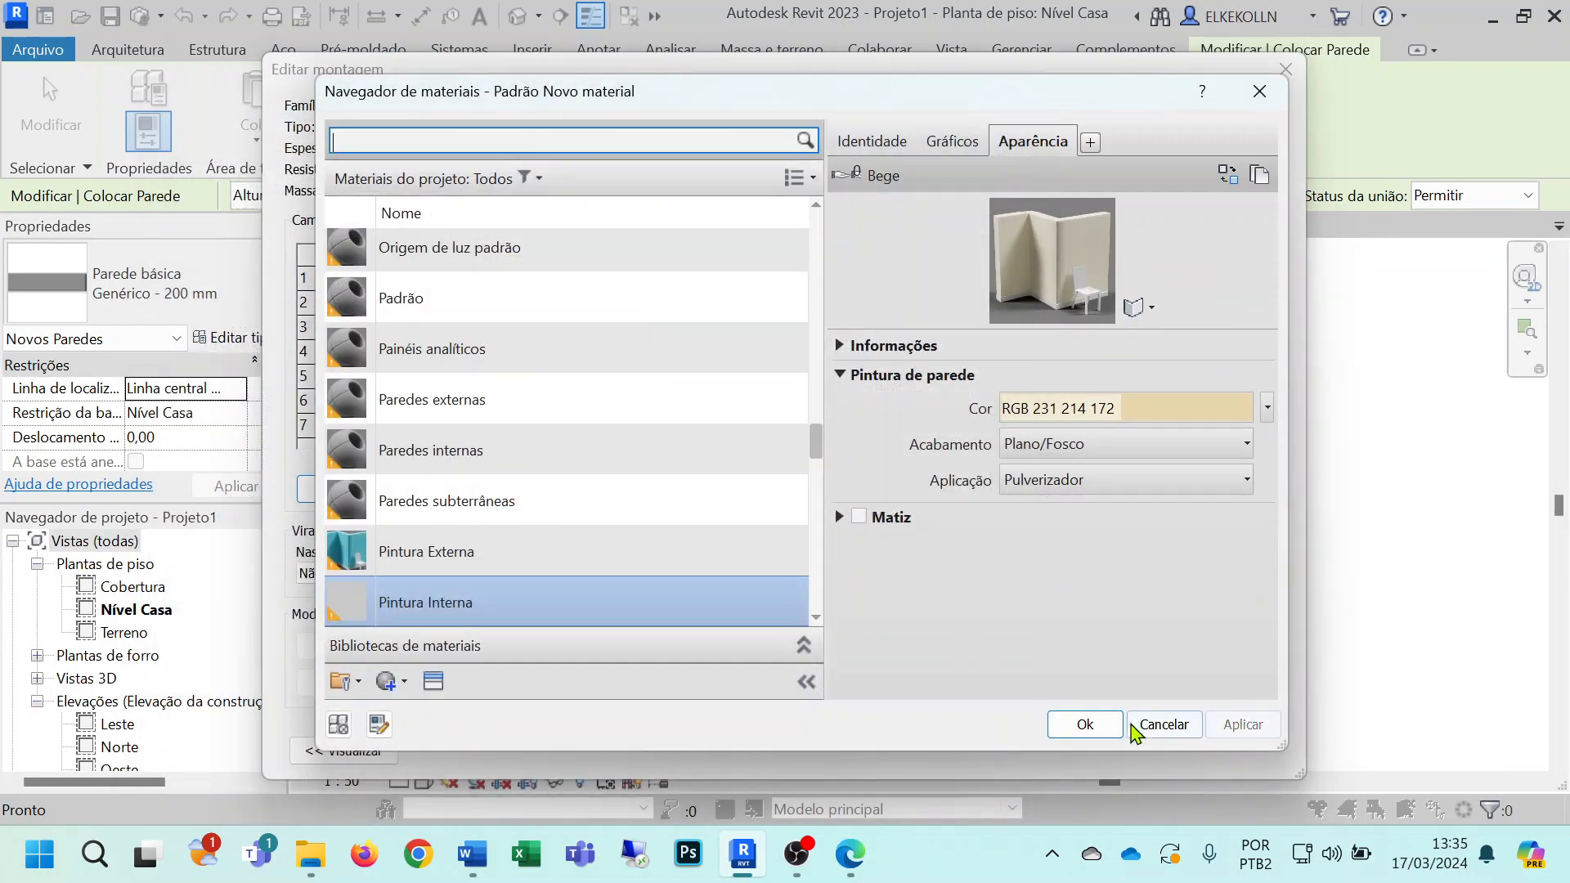
{"action": "left_click", "coordinate": [1080, 730]}
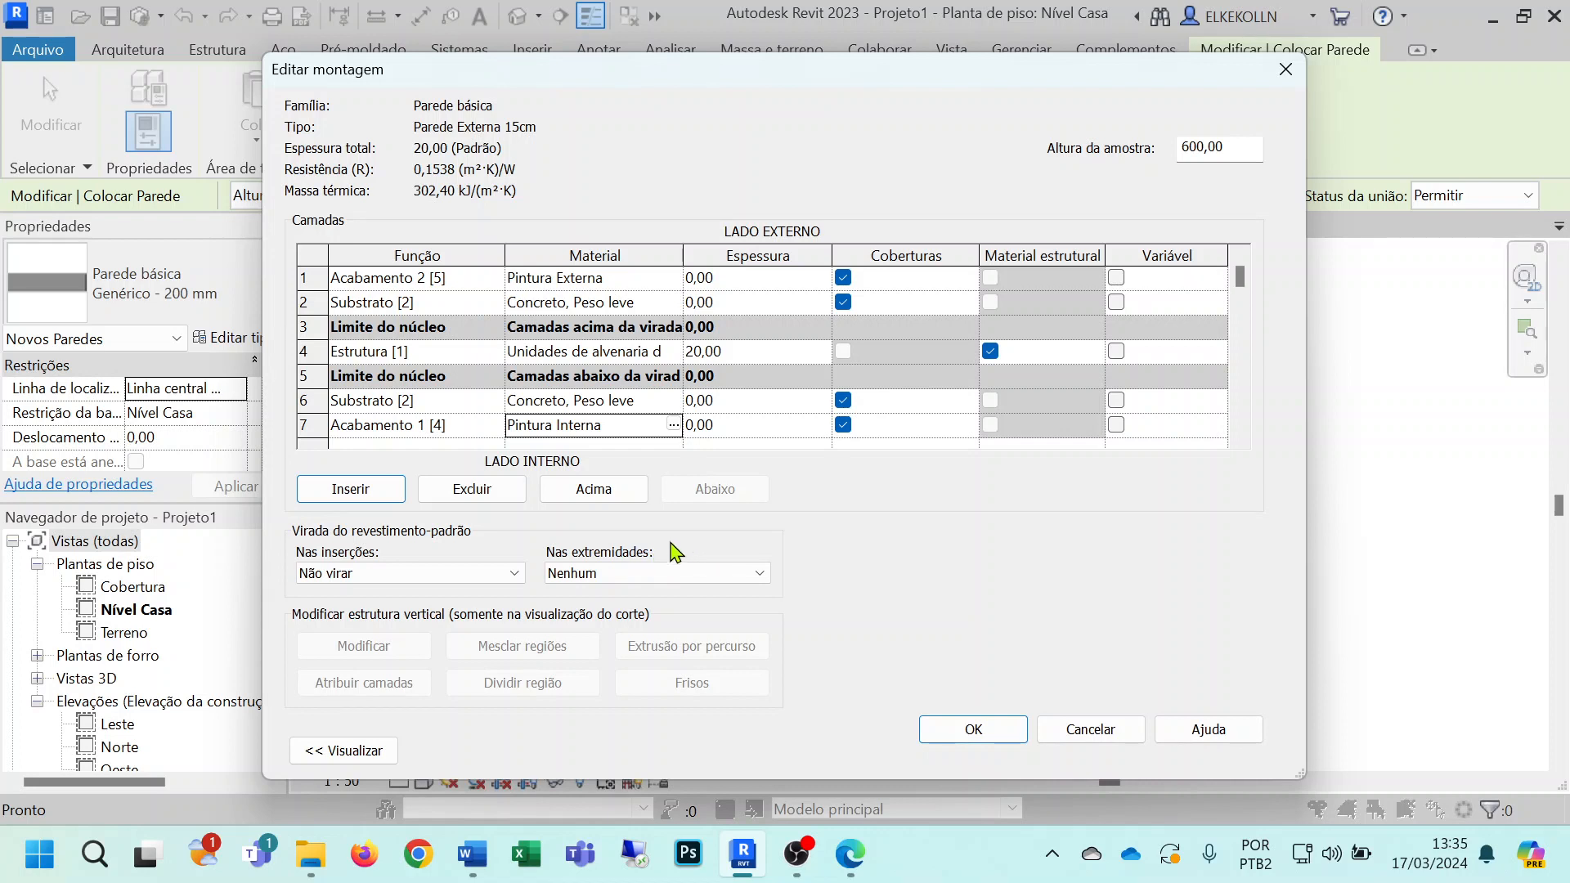
Step: Set the default wrapping at the wall ends to Exterior and the Estrutura [1] layer's thickness to 9
{"action": "left_click", "coordinate": [759, 574]}
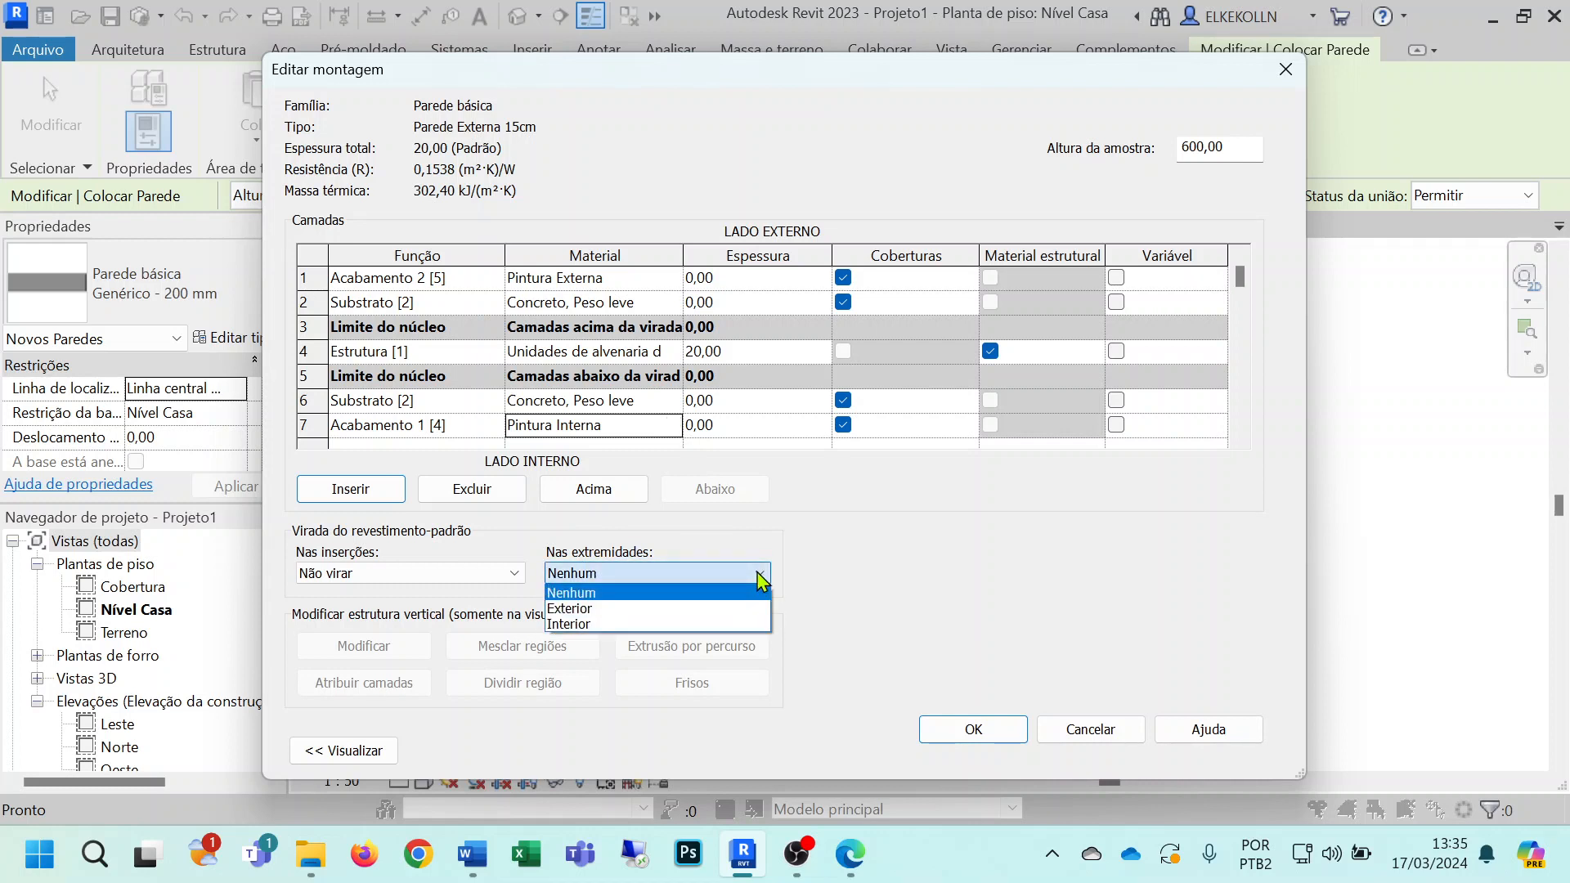
{"action": "left_click", "coordinate": [579, 612]}
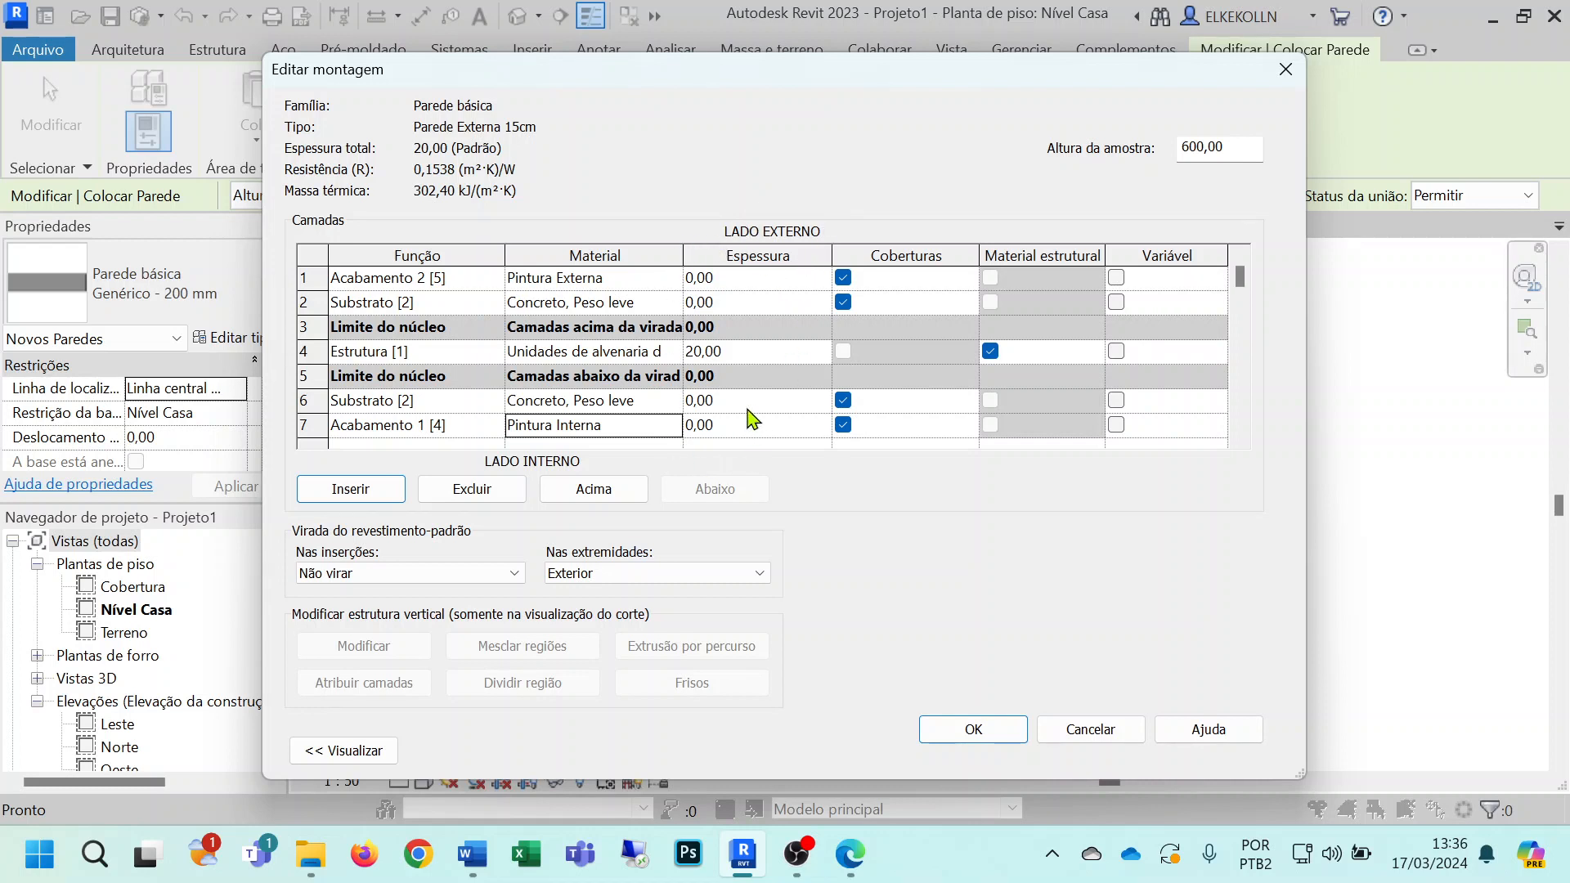
{"action": "left_click", "coordinate": [744, 356]}
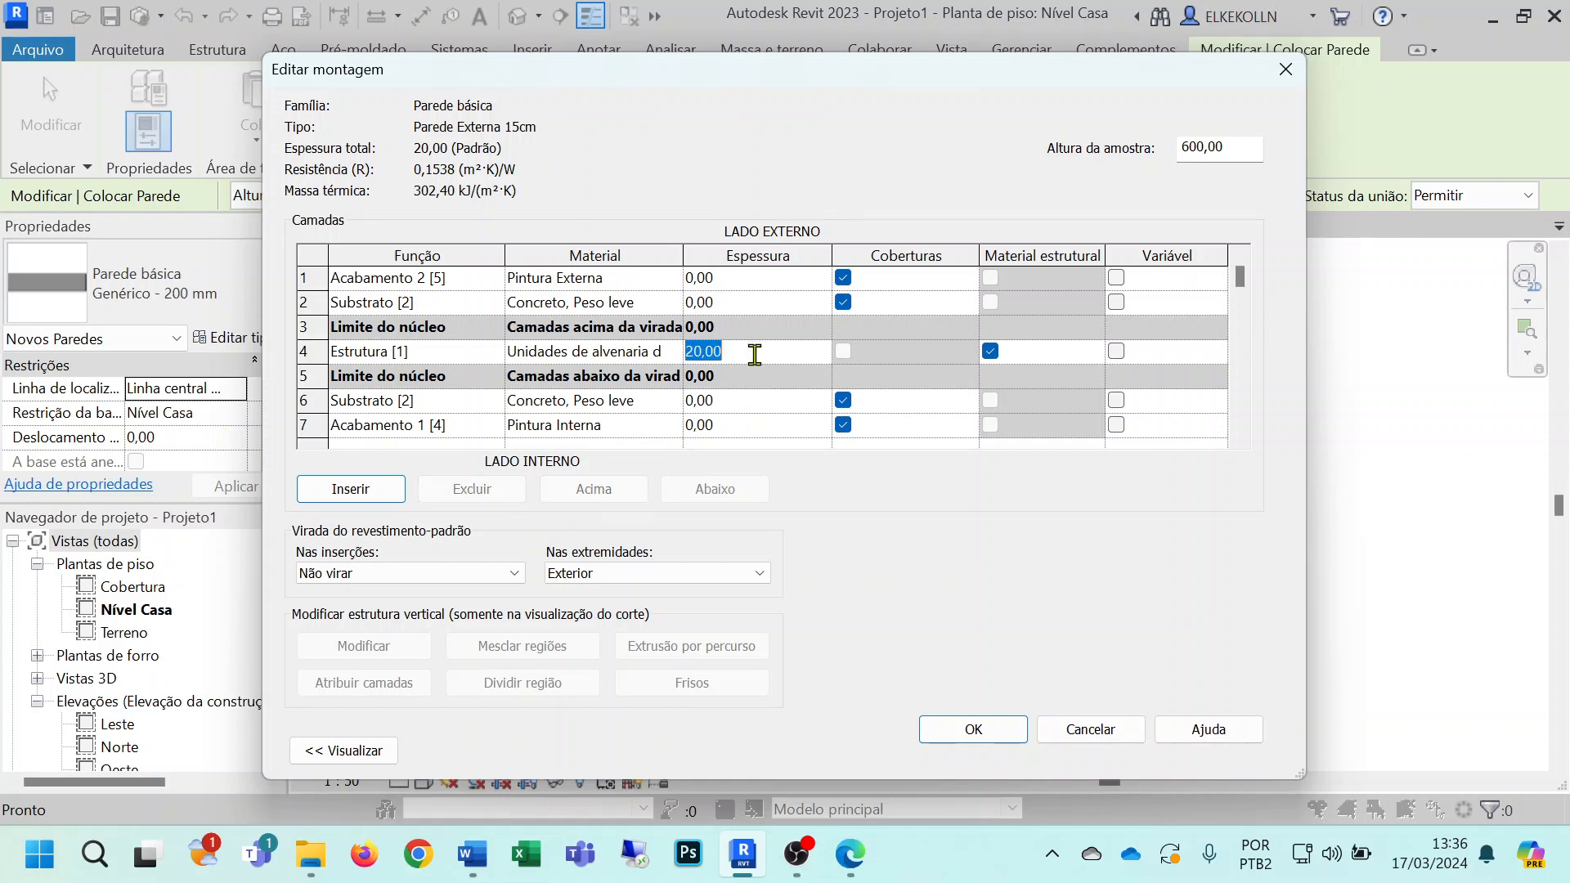
{"action": "left_click_drag", "start_coordinate": [754, 353], "coordinate": [661, 353]}
{"action": "type", "text": "9"}
{"action": "left_click", "coordinate": [742, 279]}
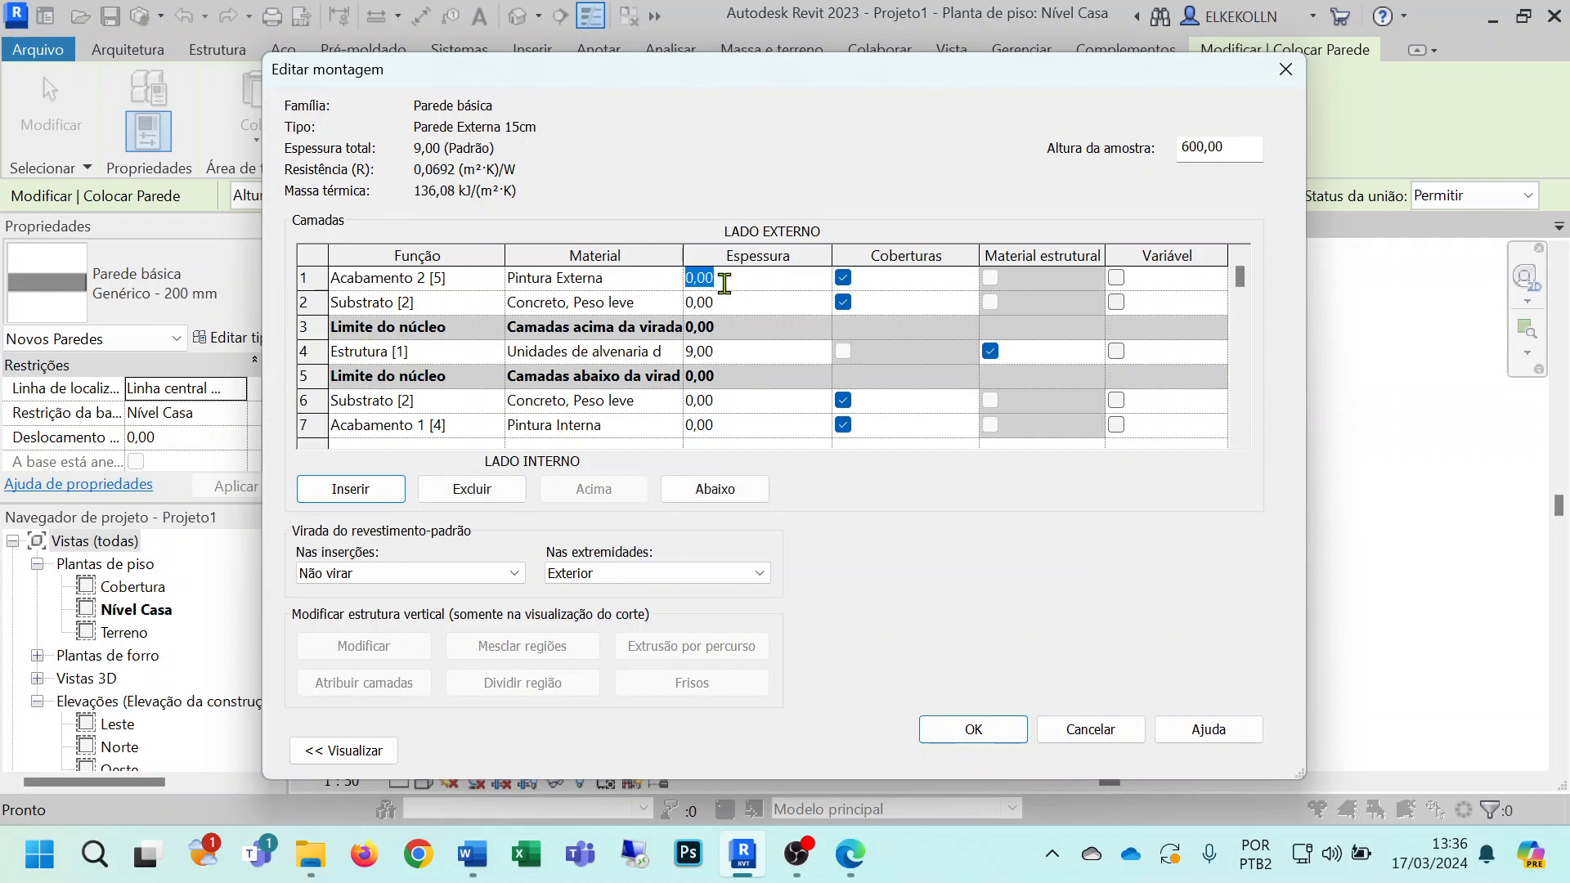
Step: Set the thickness of the Acabamento 2 [5] and Acabamento 1 [4] layers to 0,05
{"action": "type", "text": "0,"}
{"action": "left_click", "coordinate": [718, 425]}
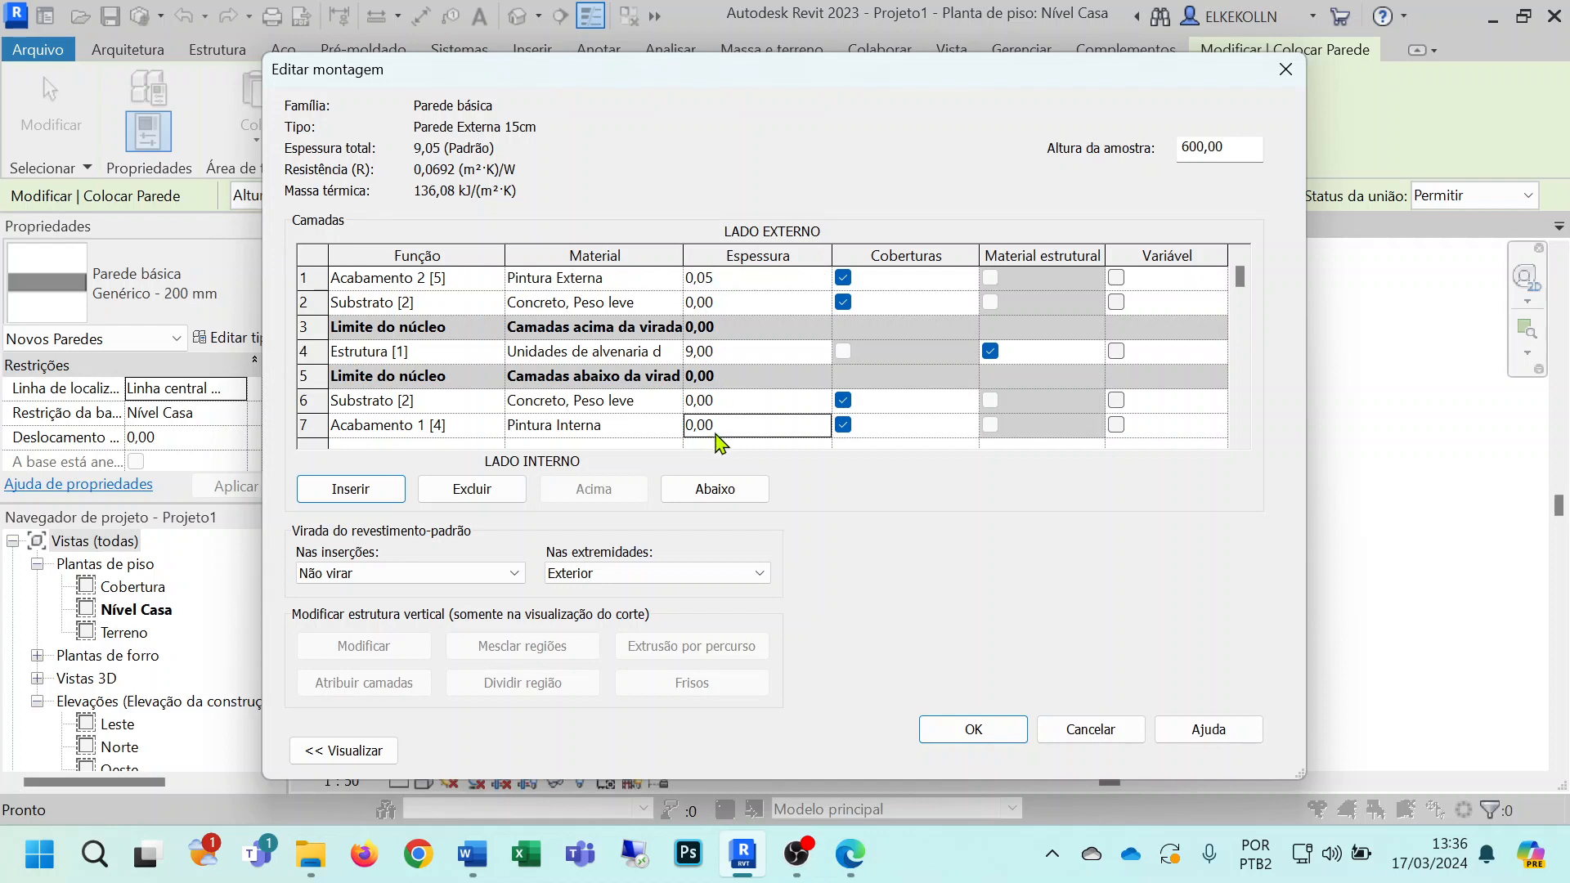
{"action": "type", "text": "0"}
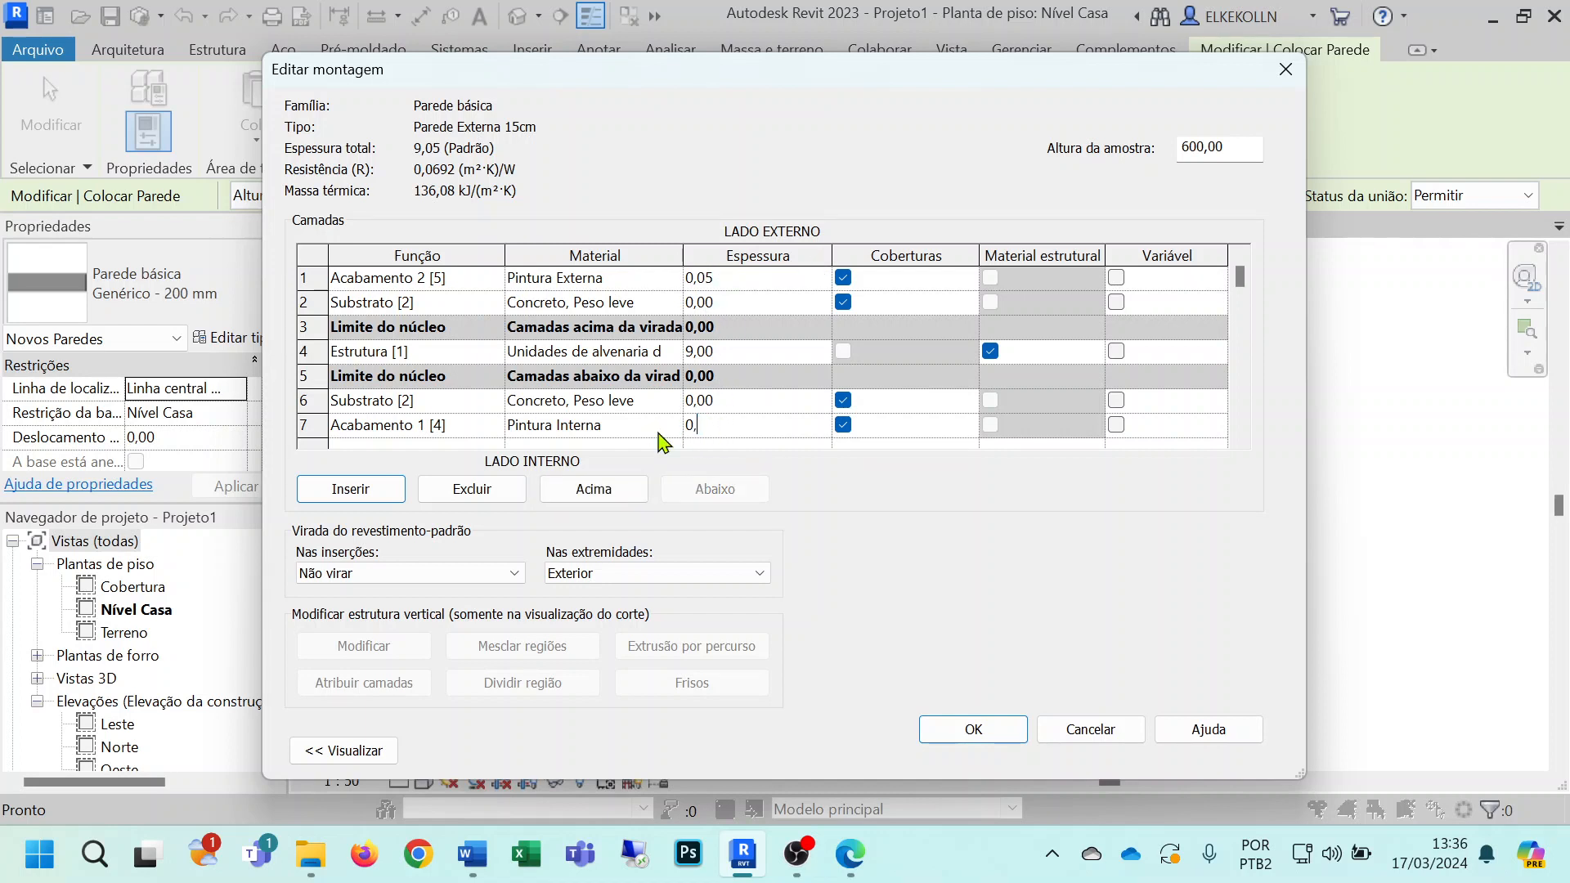
{"action": "type", "text": ",05"}
{"action": "left_click", "coordinate": [767, 407]}
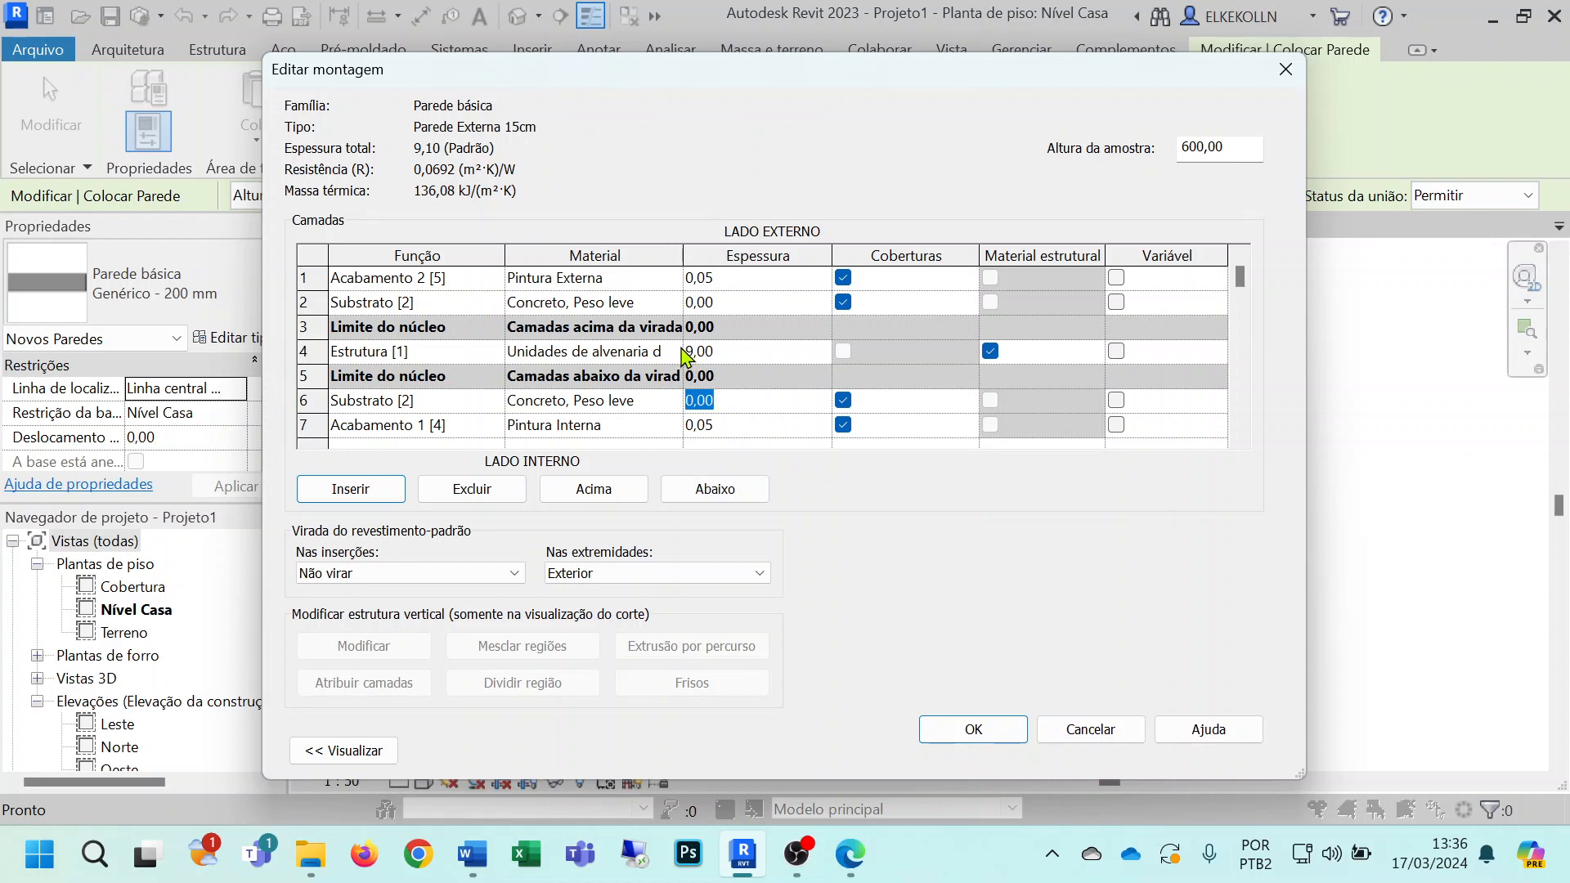
Step: Set the thickness of both paint layers, Acabamento 2 [5] and Acabamento 1 [4], to 0,50
{"action": "left_click", "coordinate": [724, 278]}
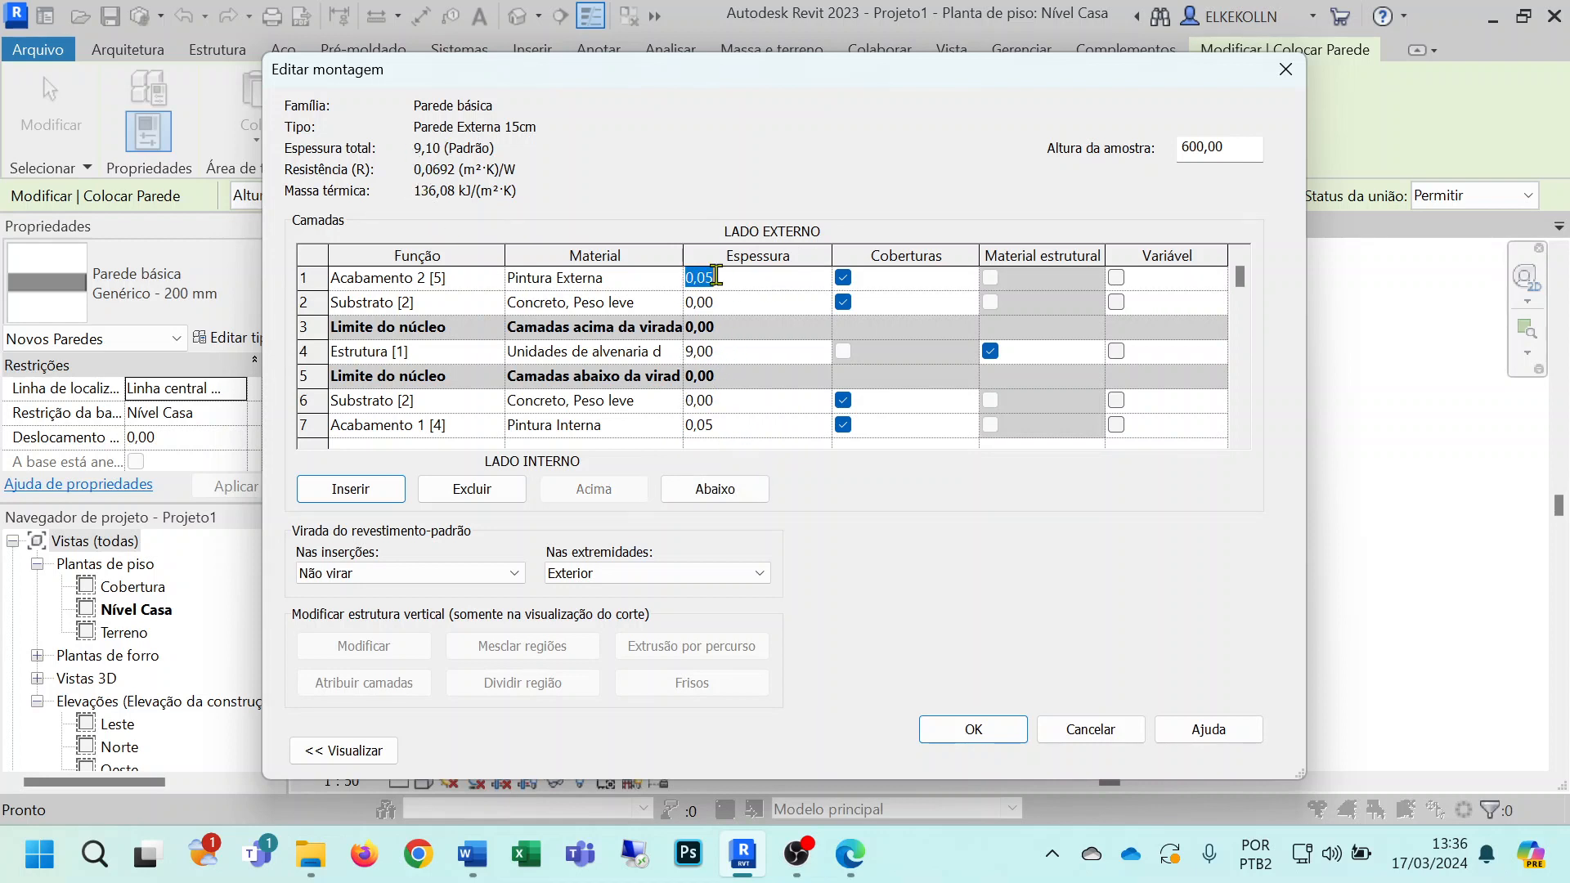
{"action": "double_click", "coordinate": [703, 277]}
{"action": "type", "text": "50"}
{"action": "left_click", "coordinate": [718, 425]}
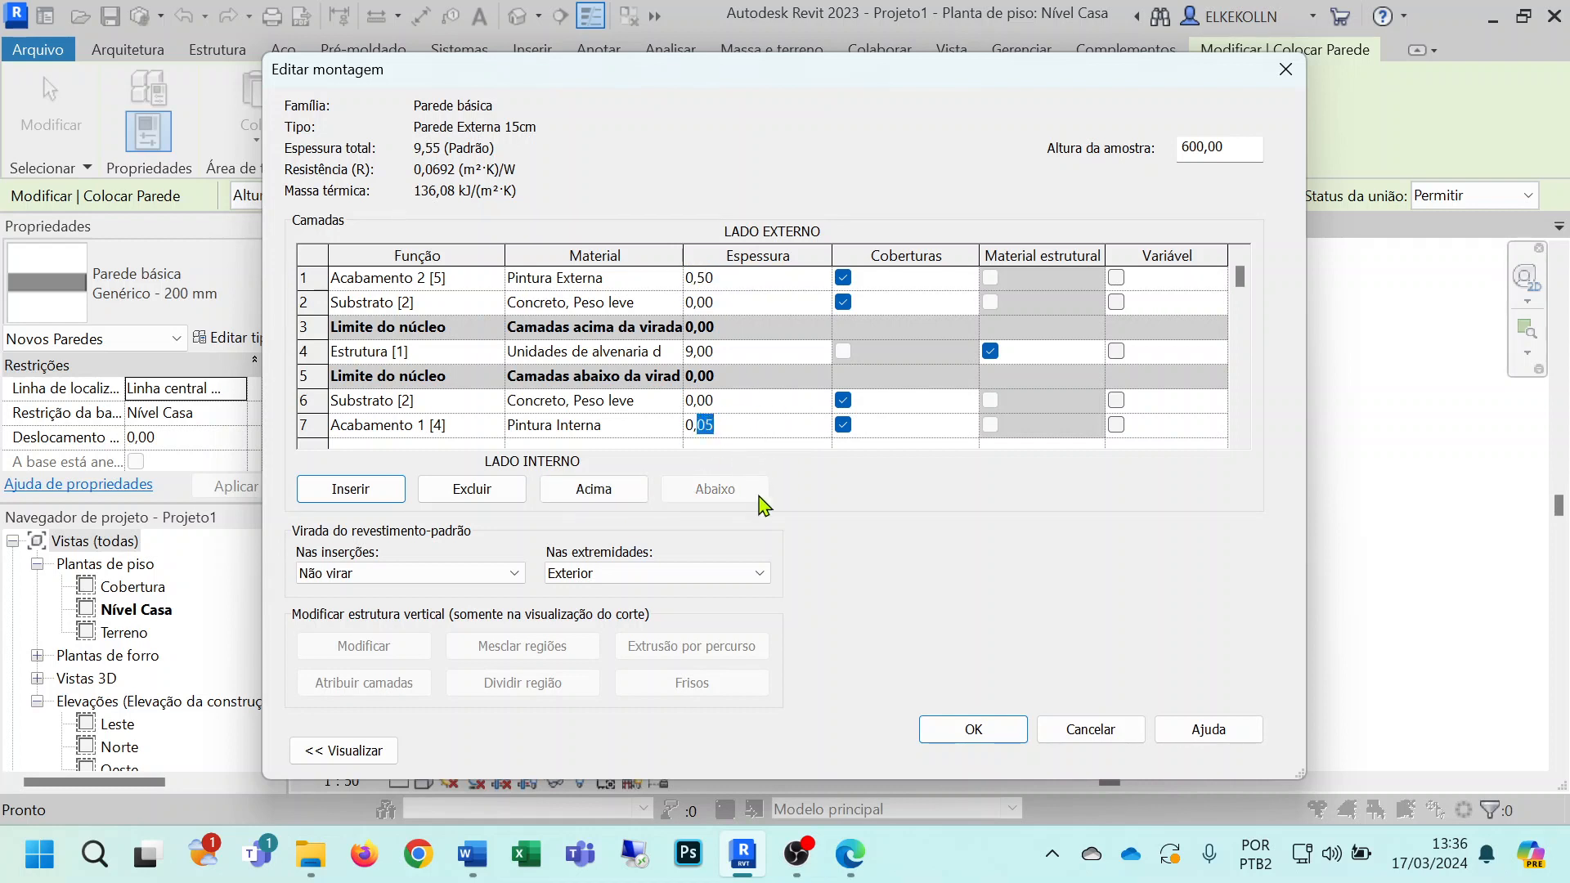
{"action": "type", "text": "5"}
{"action": "left_click", "coordinate": [707, 347]}
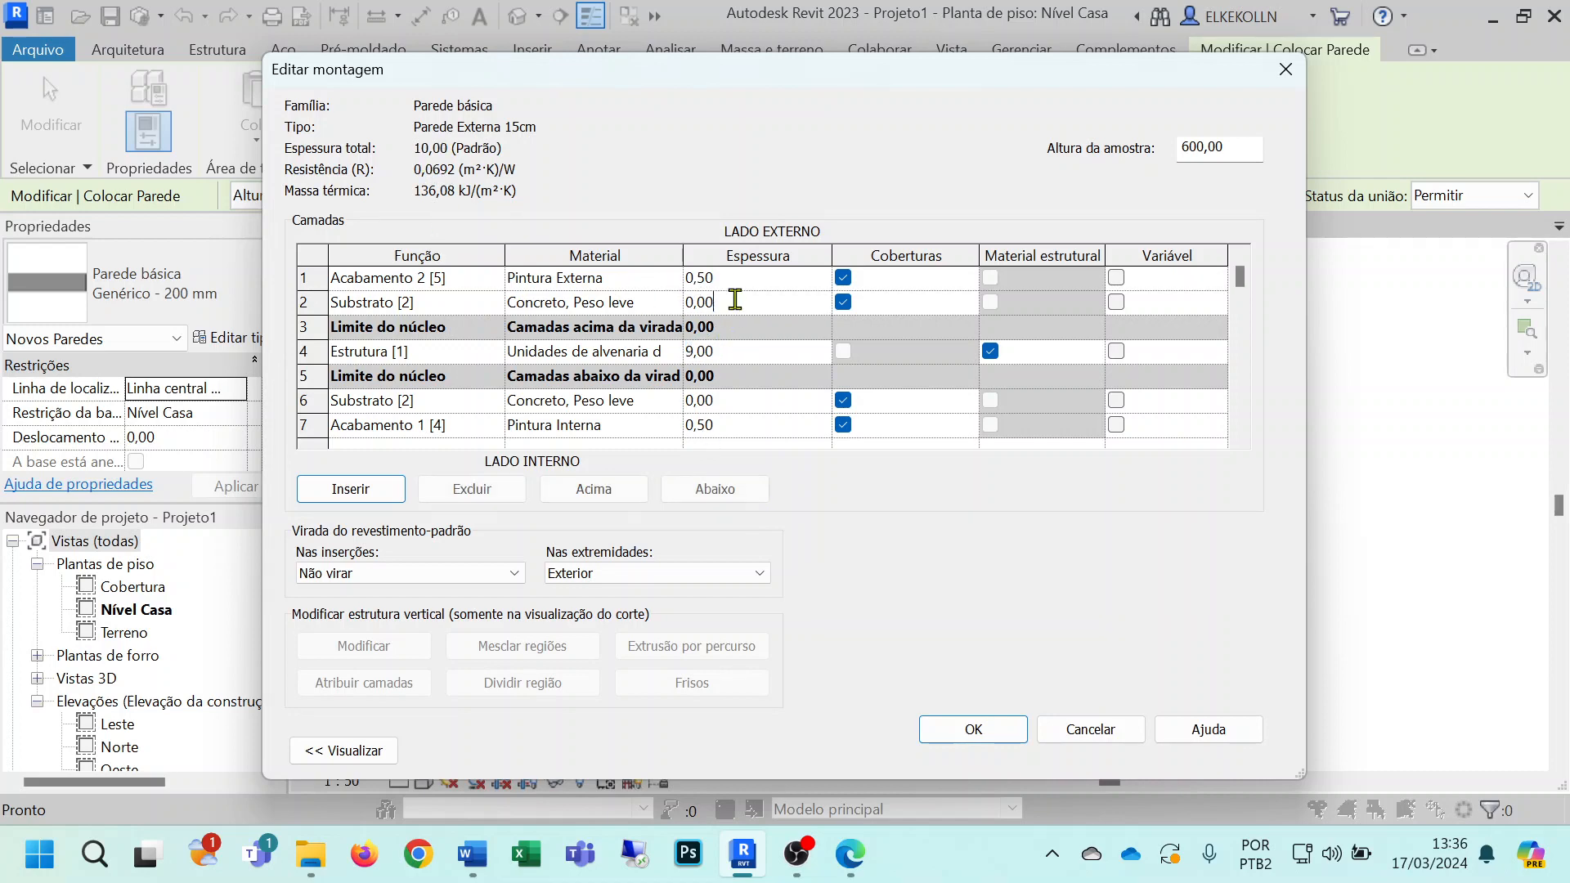
{"action": "left_click", "coordinate": [680, 303]}
{"action": "left_click", "coordinate": [672, 302]}
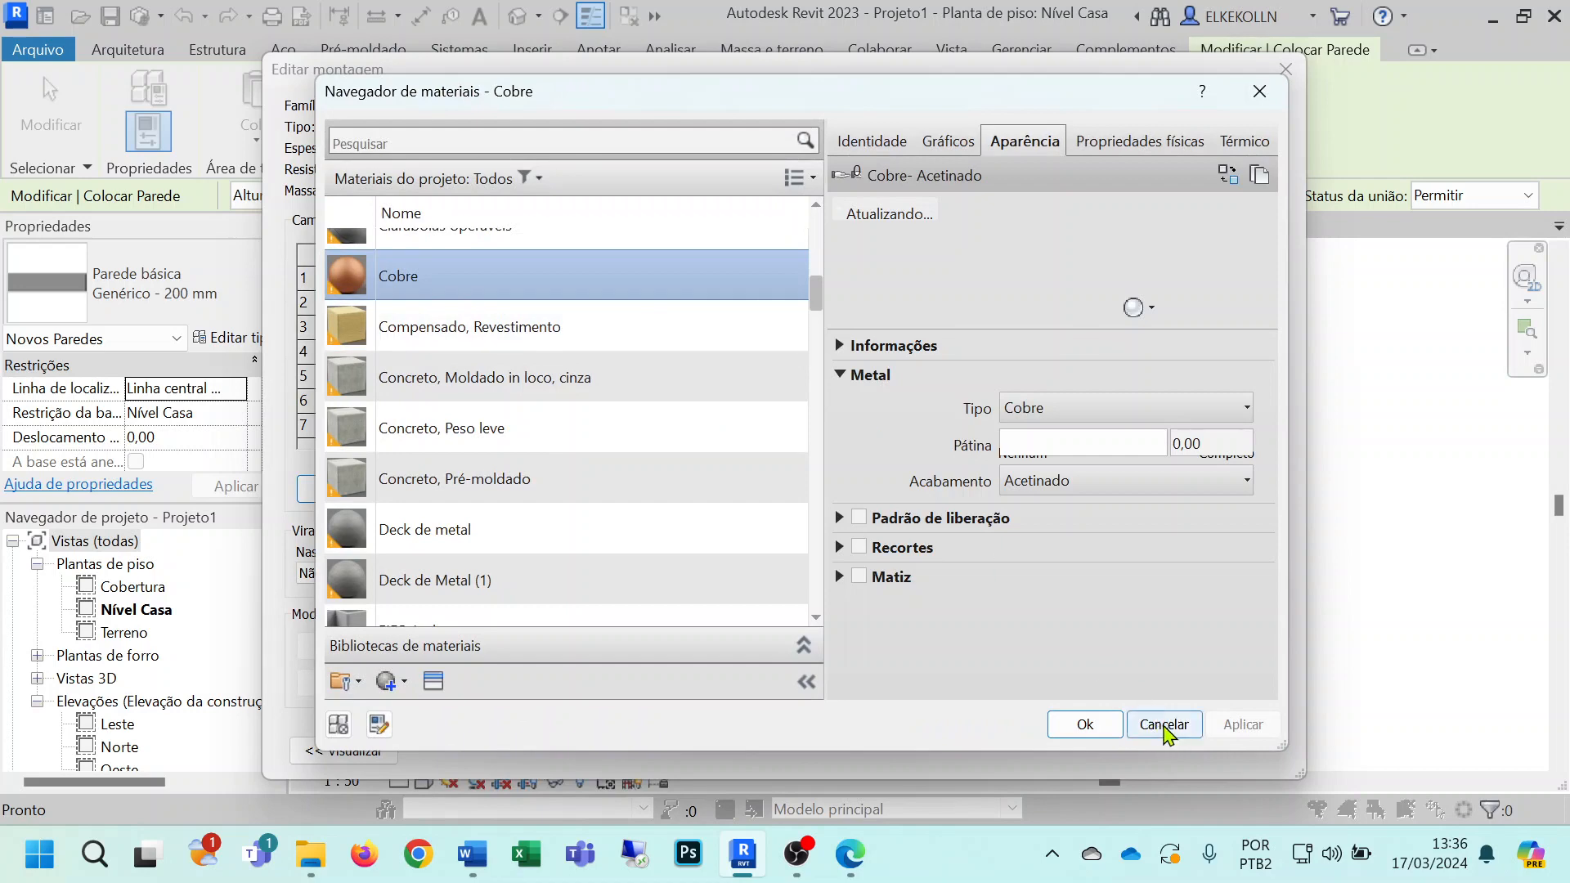
{"action": "left_click", "coordinate": [1158, 817]}
Step: Set the thickness of both Substrato [2] layers to 2,5 and apply the assembly to the type Parede Externa 15cm
{"action": "left_click", "coordinate": [749, 305]}
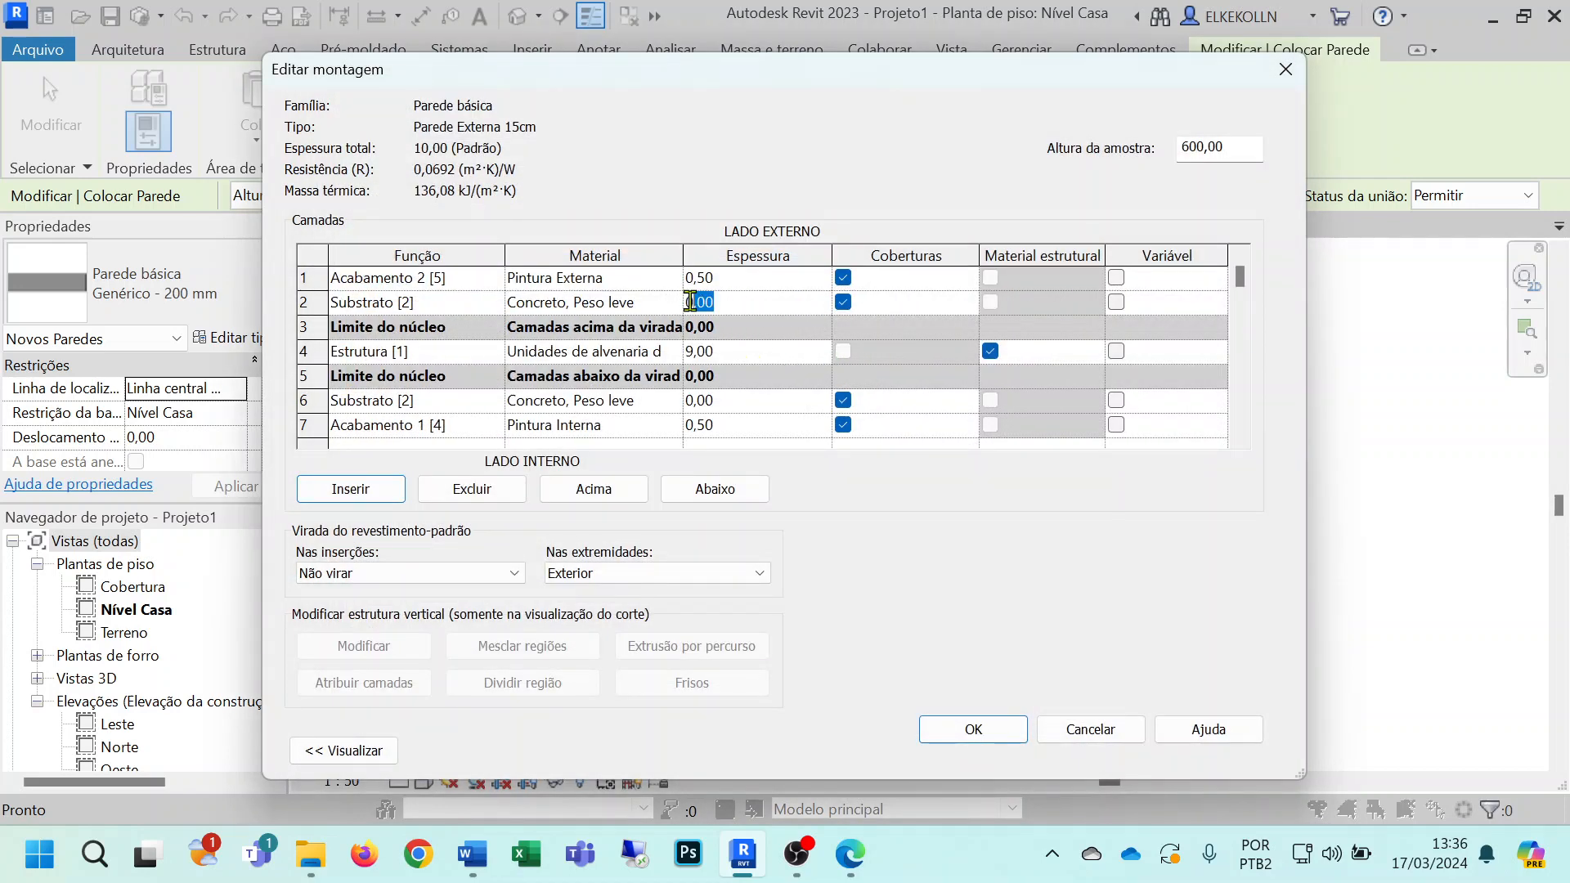
{"action": "type", "text": "2,5"}
{"action": "left_click", "coordinate": [741, 401]}
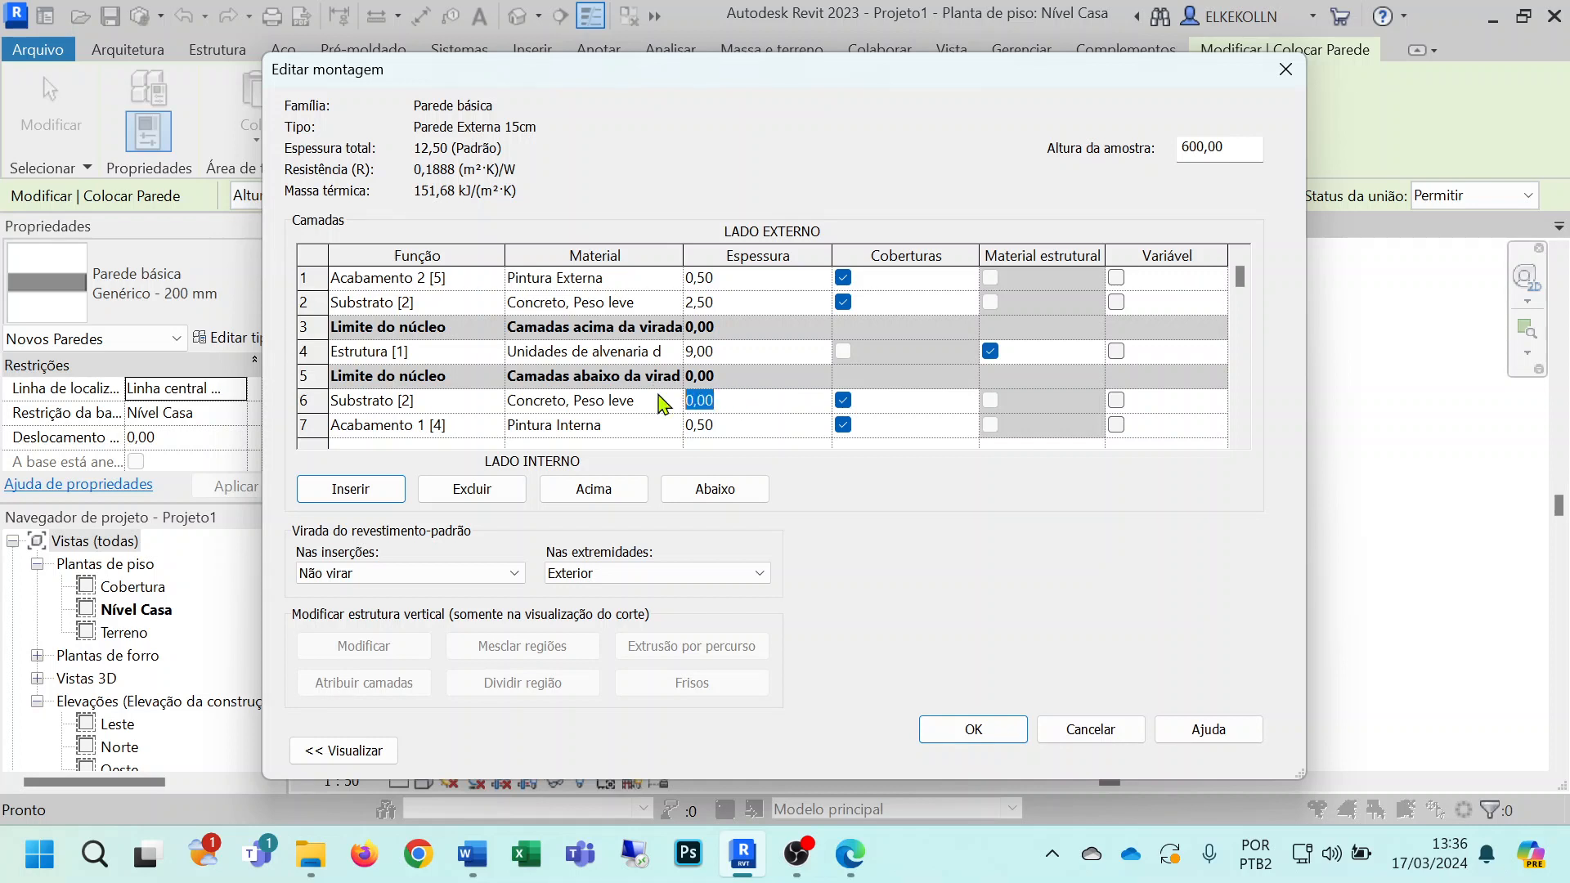
{"action": "type", "text": "2,5"}
{"action": "left_click", "coordinate": [752, 352]}
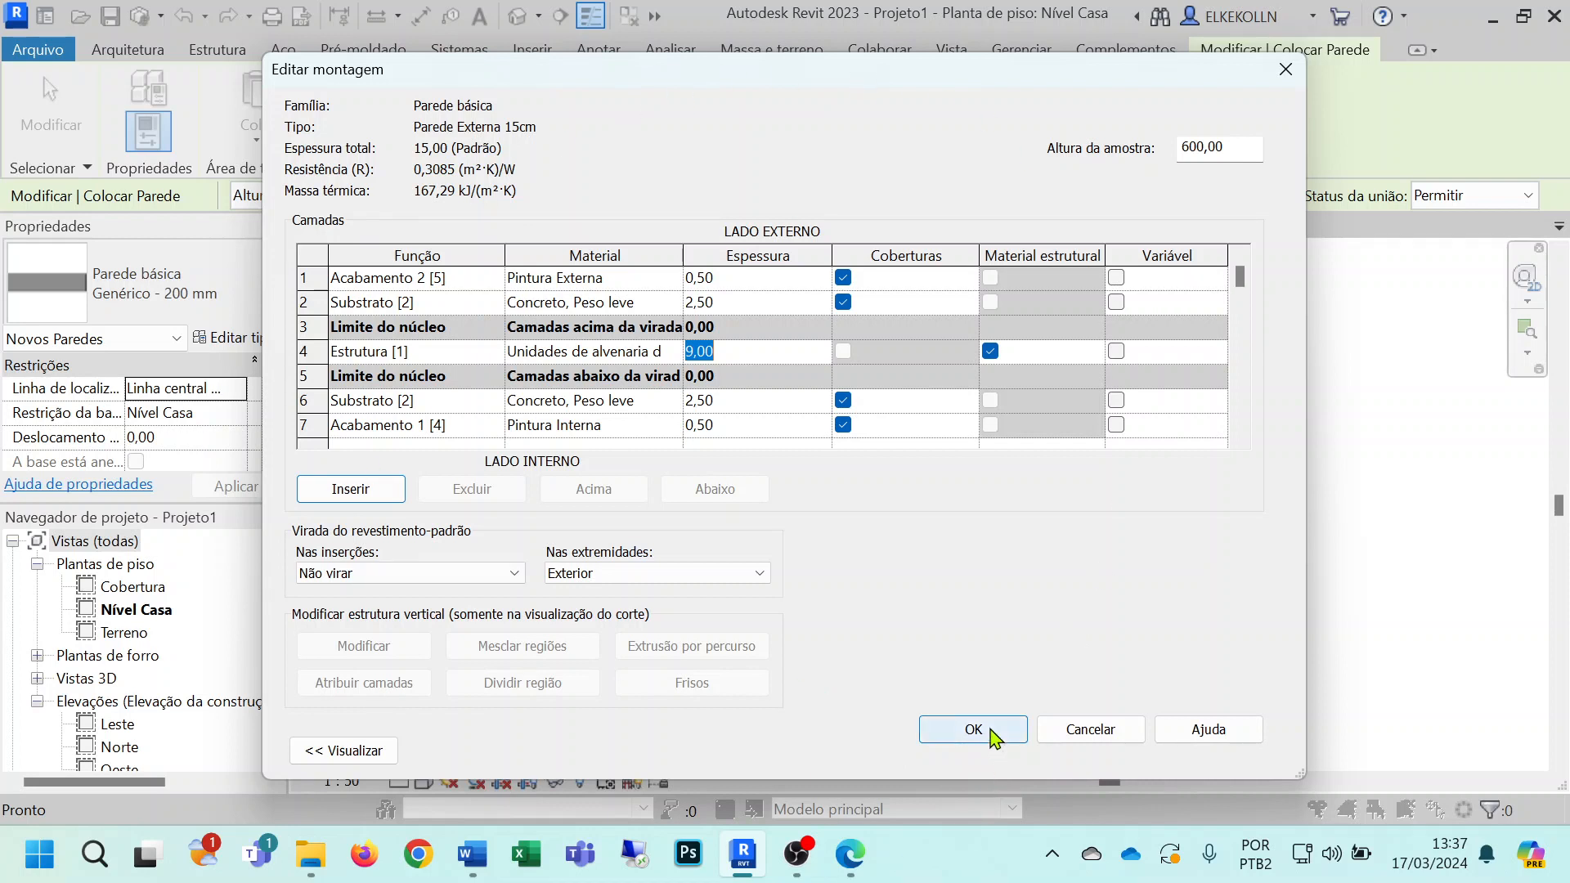
{"action": "left_click", "coordinate": [994, 736]}
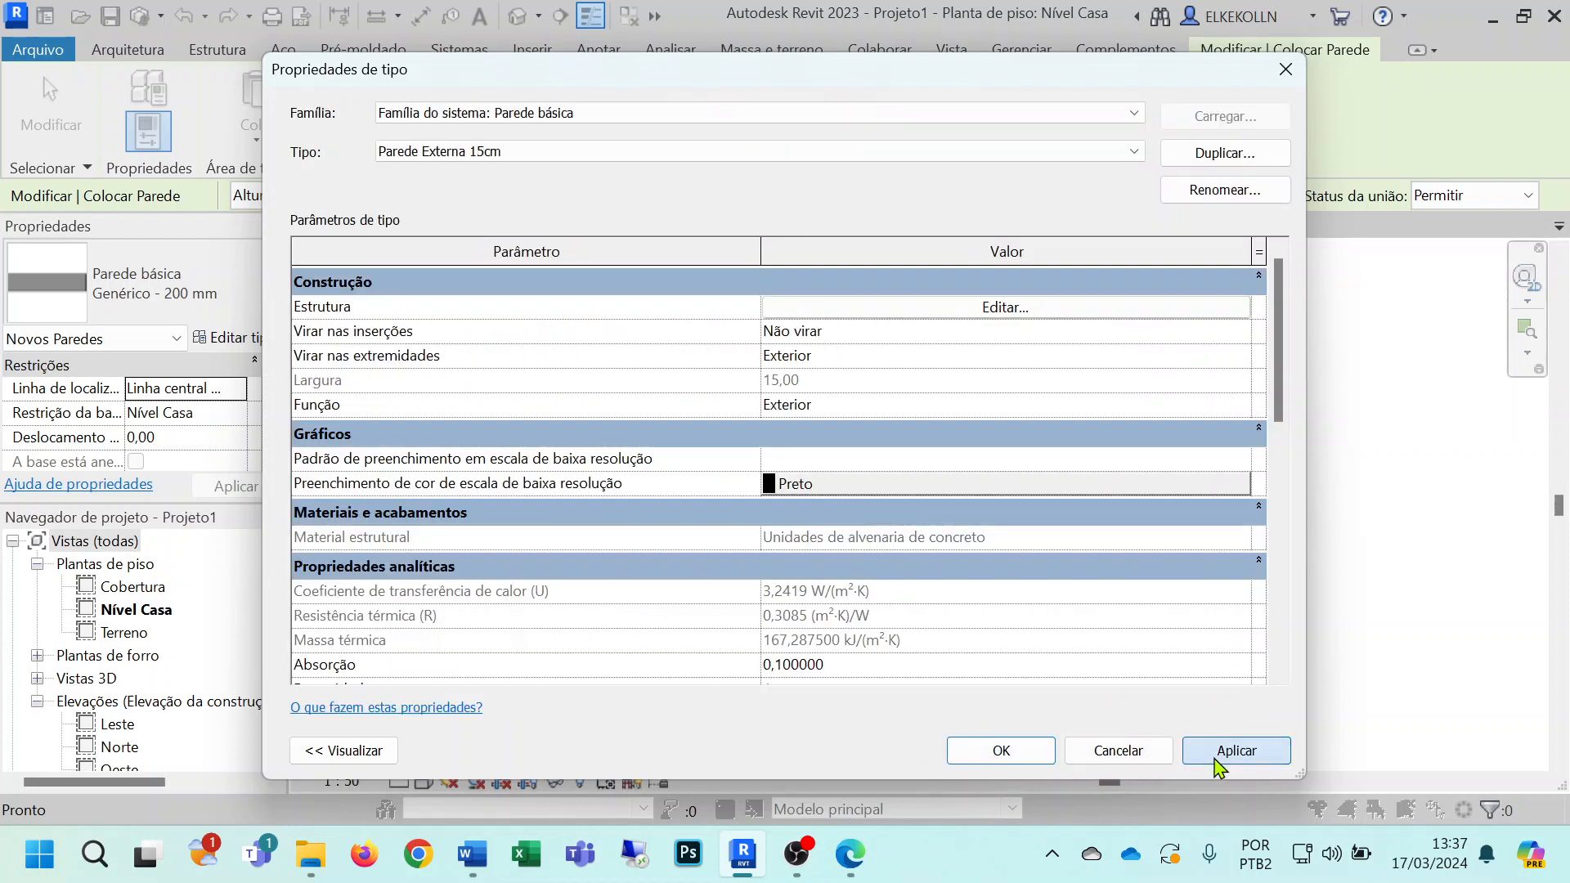
{"action": "left_click", "coordinate": [1215, 758]}
{"action": "left_click", "coordinate": [1017, 755]}
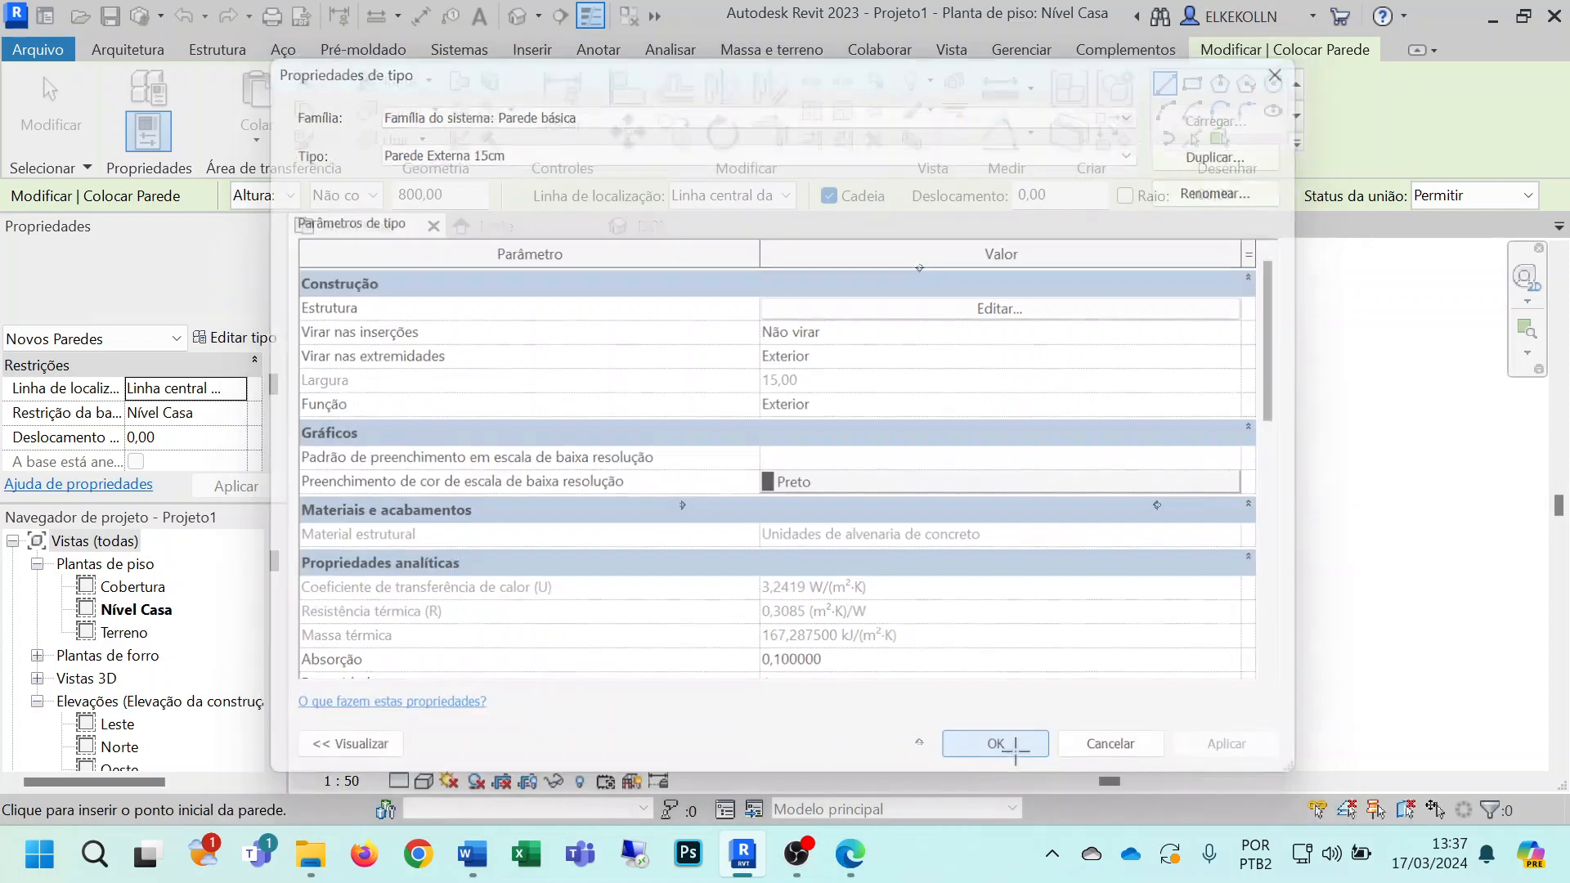
Step: Reopen the assembly of Parede Externa 15cm and preview it in the section view Corte: Modificar atributos do tipo
{"action": "left_click", "coordinate": [249, 340]}
{"action": "left_click", "coordinate": [1006, 309]}
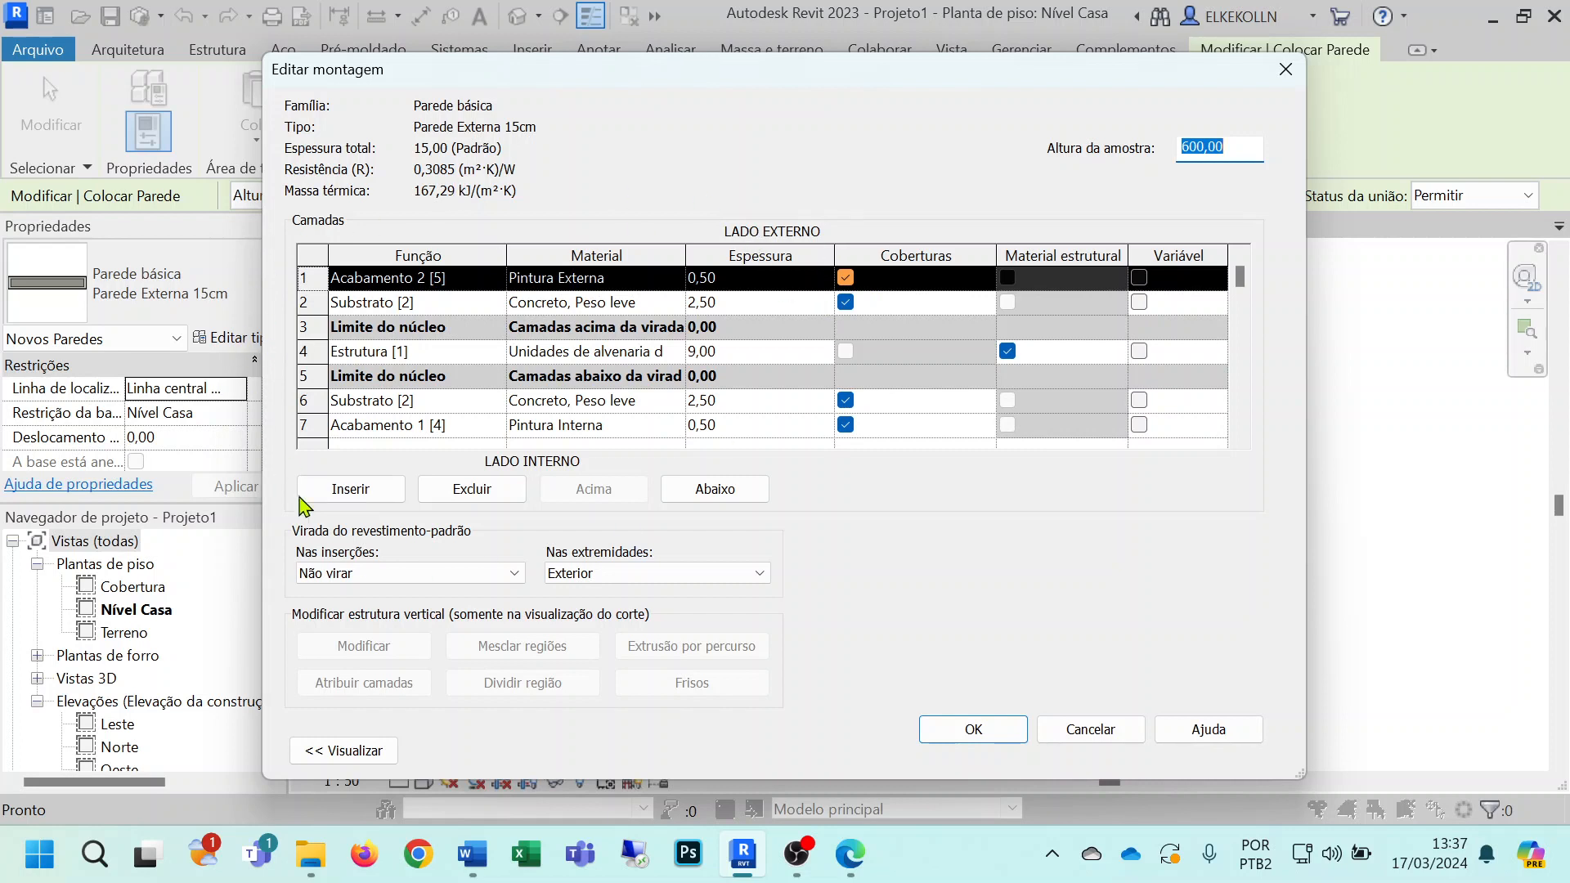
{"action": "left_click", "coordinate": [326, 753]}
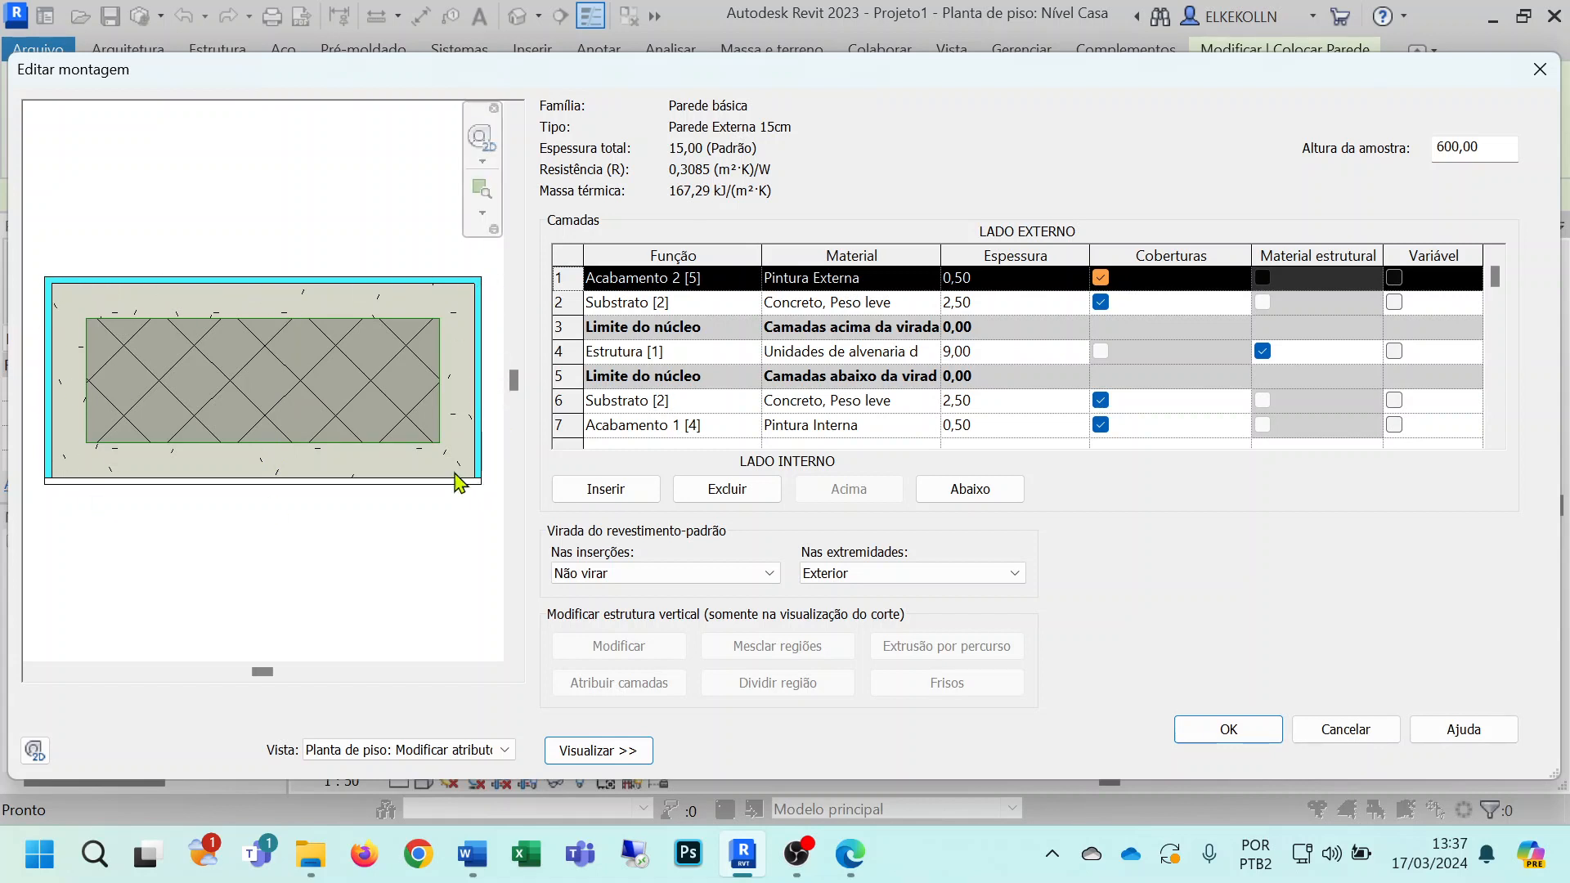
{"action": "left_click", "coordinate": [507, 750]}
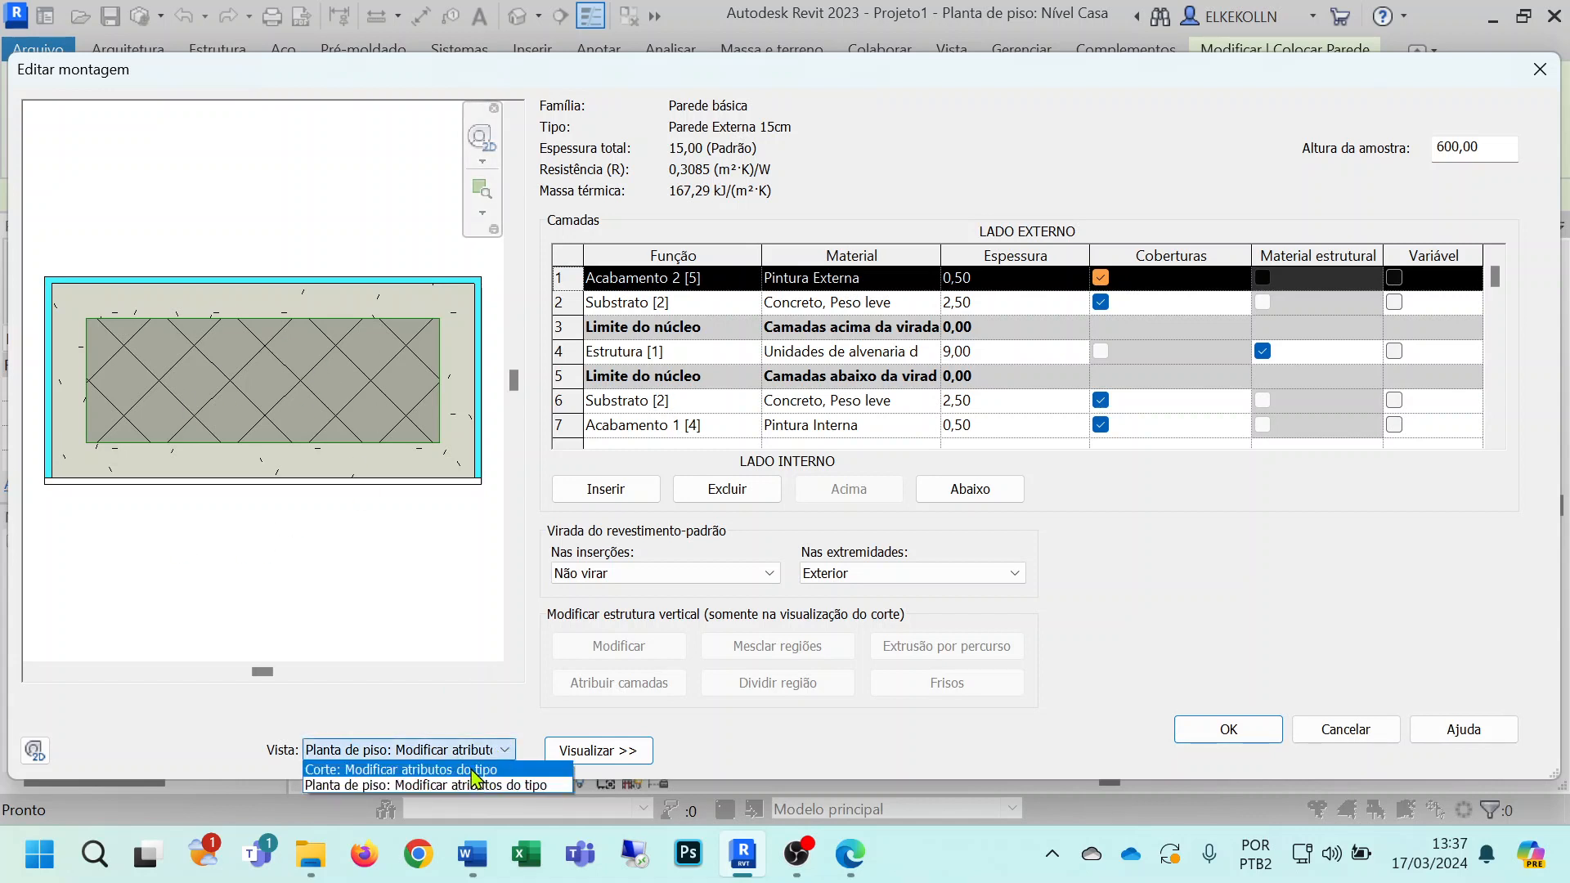
{"action": "left_click", "coordinate": [425, 772]}
Step: Examine the wall's layers in the section preview, and close the assembly and type properties with their settings accepted
{"action": "scroll", "coordinate": [246, 620], "scroll_direction": "up", "scroll_amount": 3}
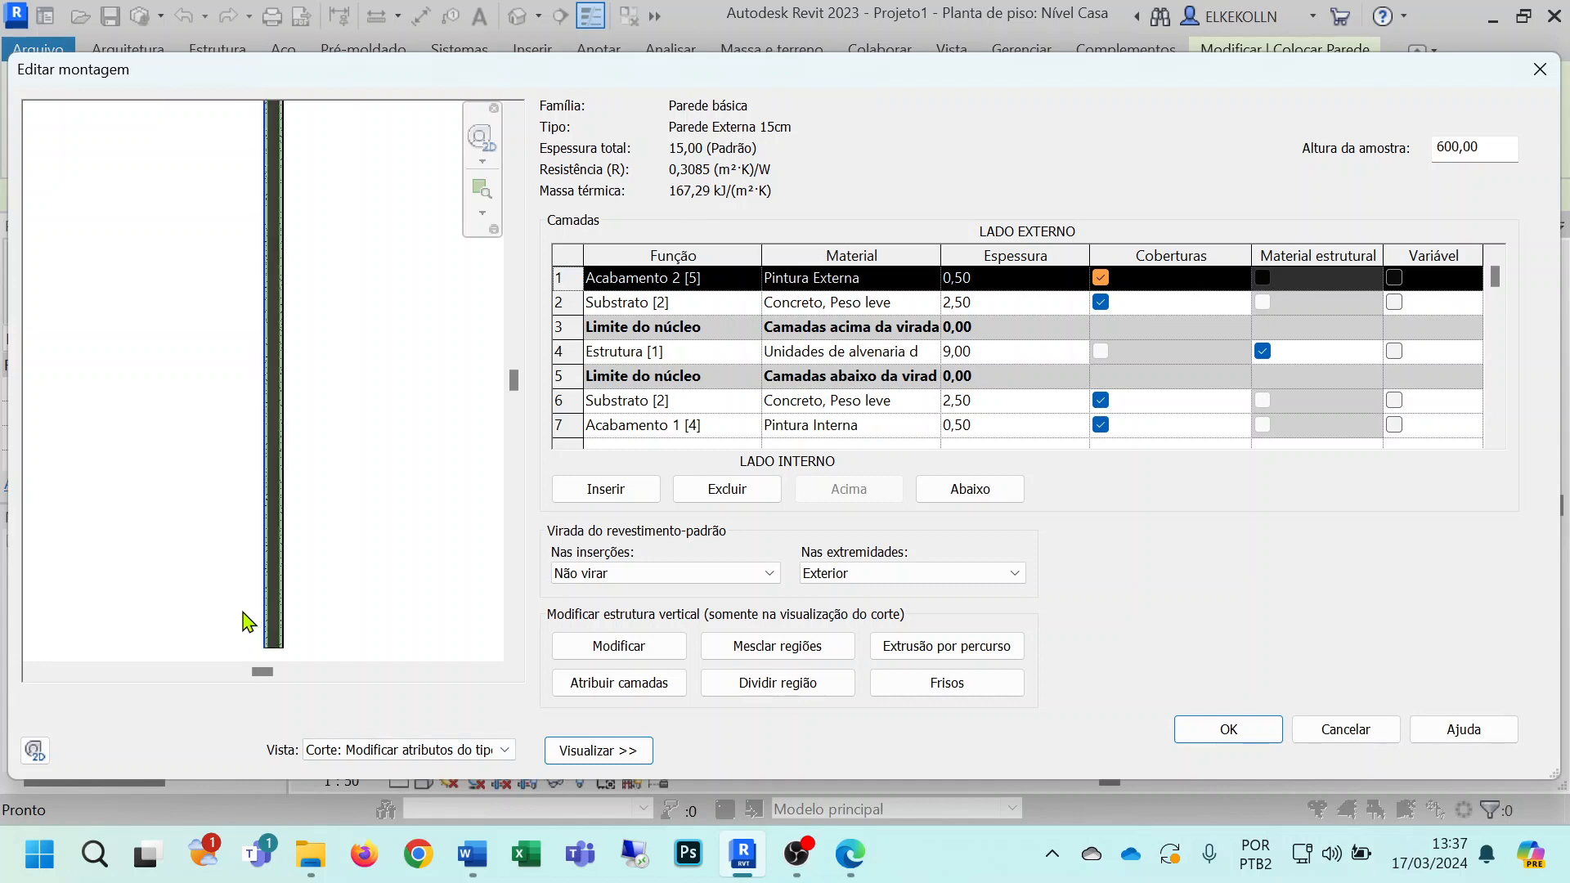
{"action": "scroll", "coordinate": [200, 567], "scroll_direction": "up", "scroll_amount": 3}
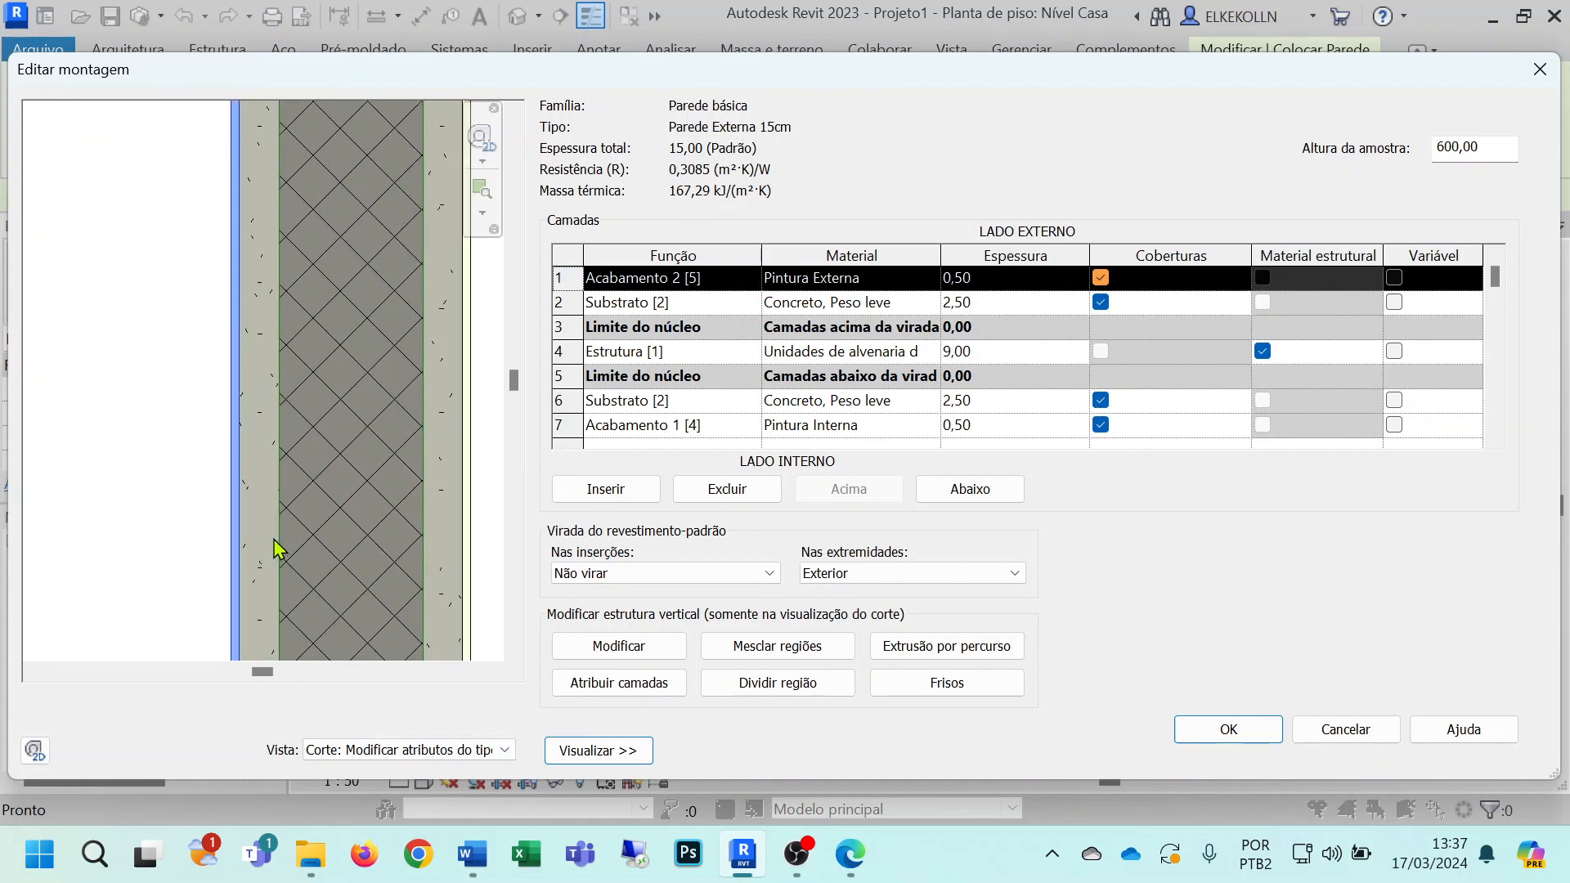
{"action": "middle_click_drag", "start_coordinate": [403, 558], "coordinate": [294, 546]}
{"action": "scroll", "coordinate": [227, 488], "scroll_direction": "up", "scroll_amount": 1}
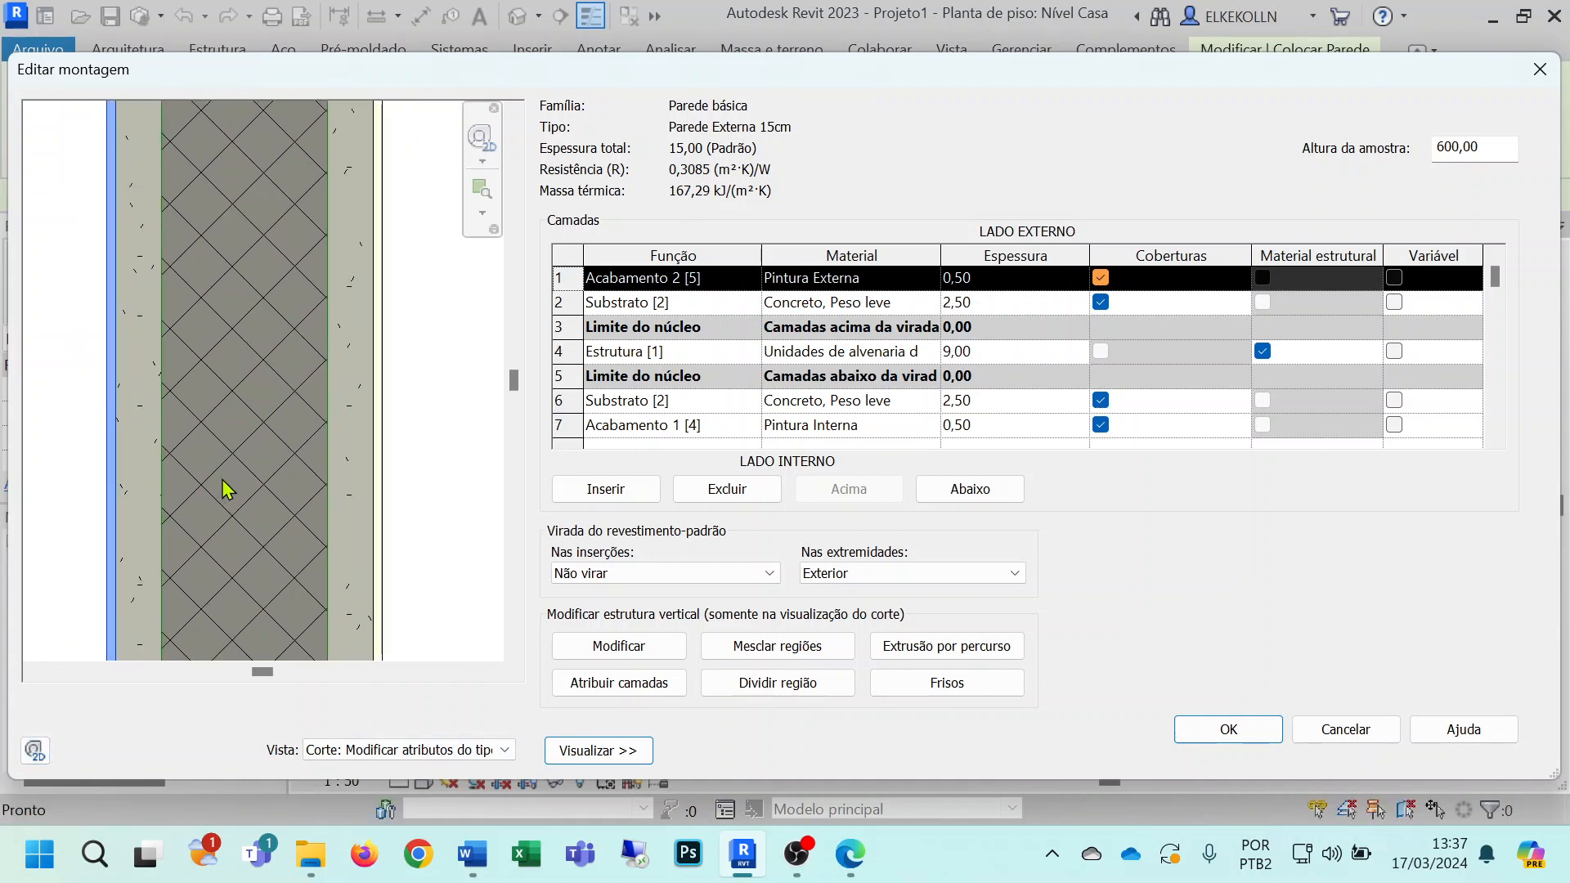
{"action": "middle_click_drag", "start_coordinate": [229, 483], "coordinate": [262, 552]}
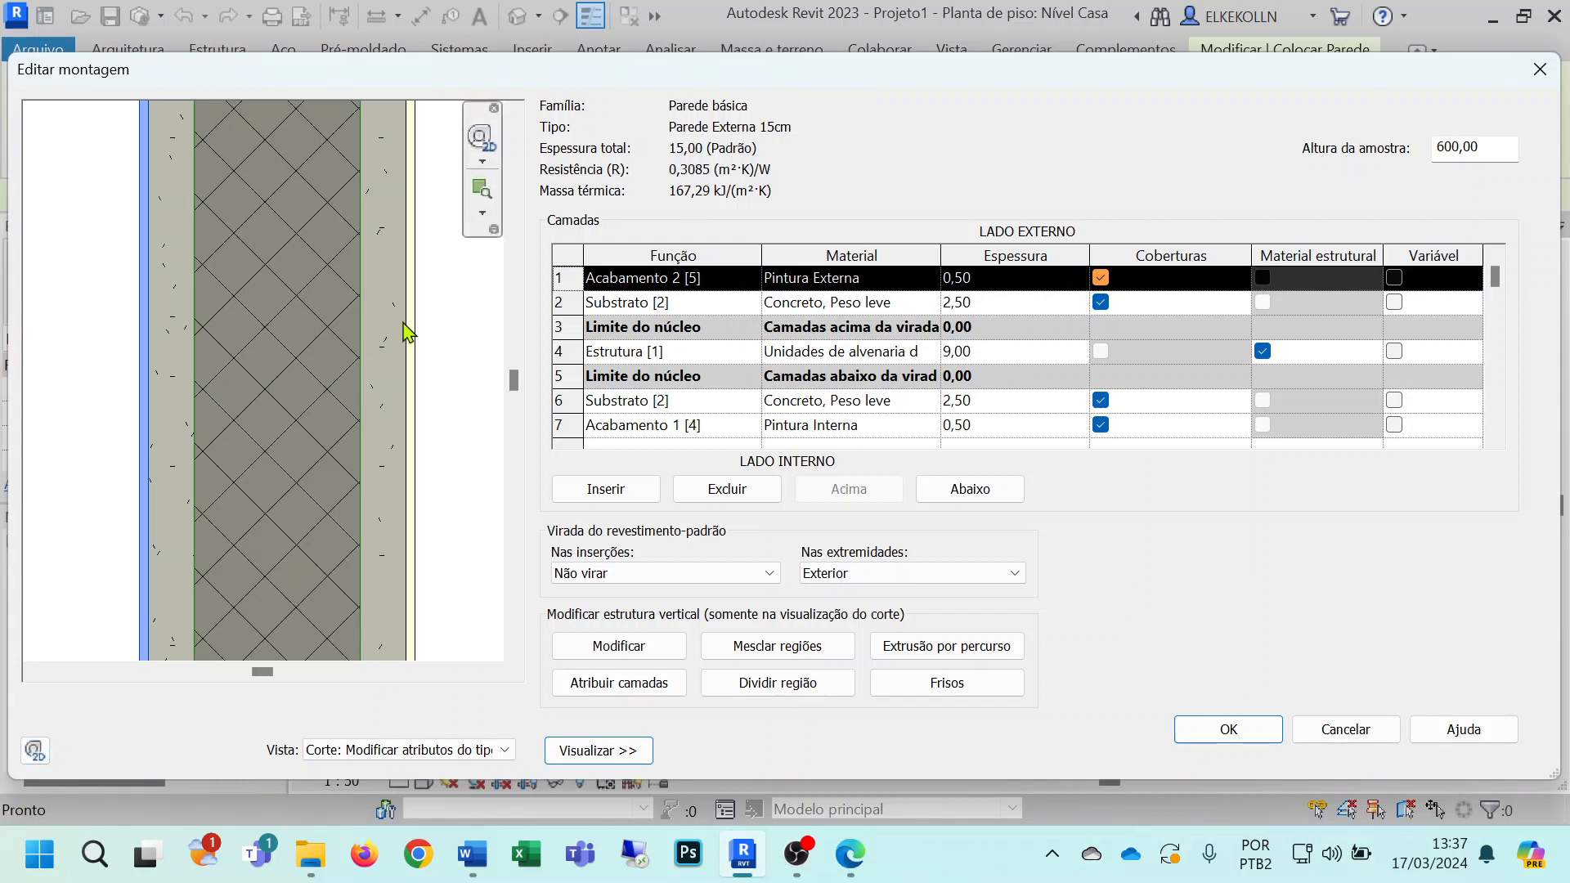
{"action": "scroll", "coordinate": [102, 490], "scroll_direction": "down", "scroll_amount": 5}
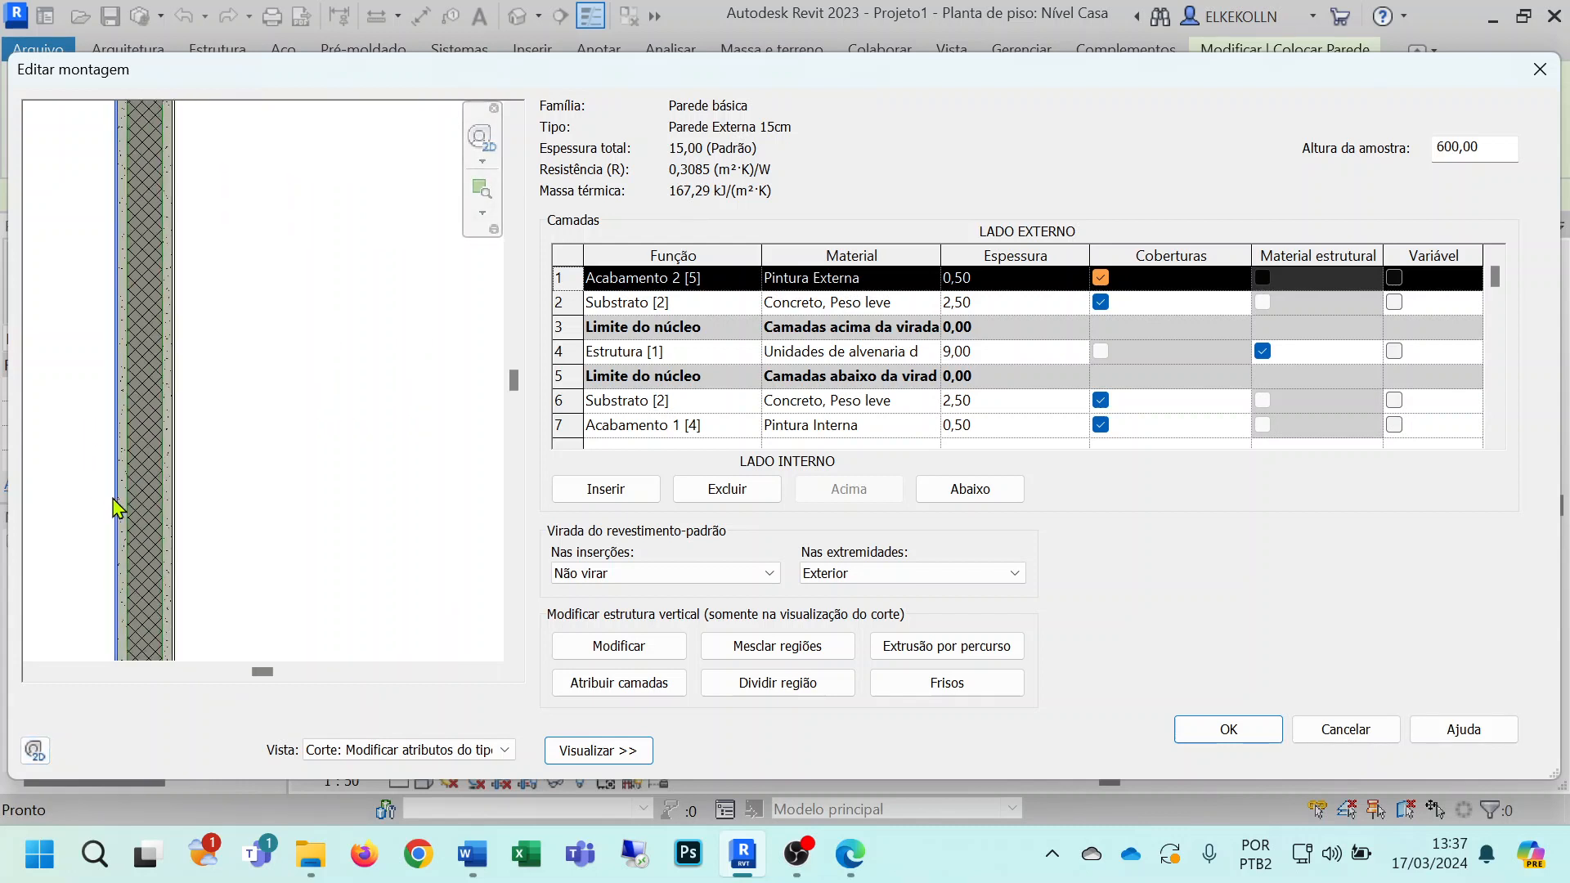
{"action": "middle_click_drag", "start_coordinate": [161, 546], "coordinate": [341, 586]}
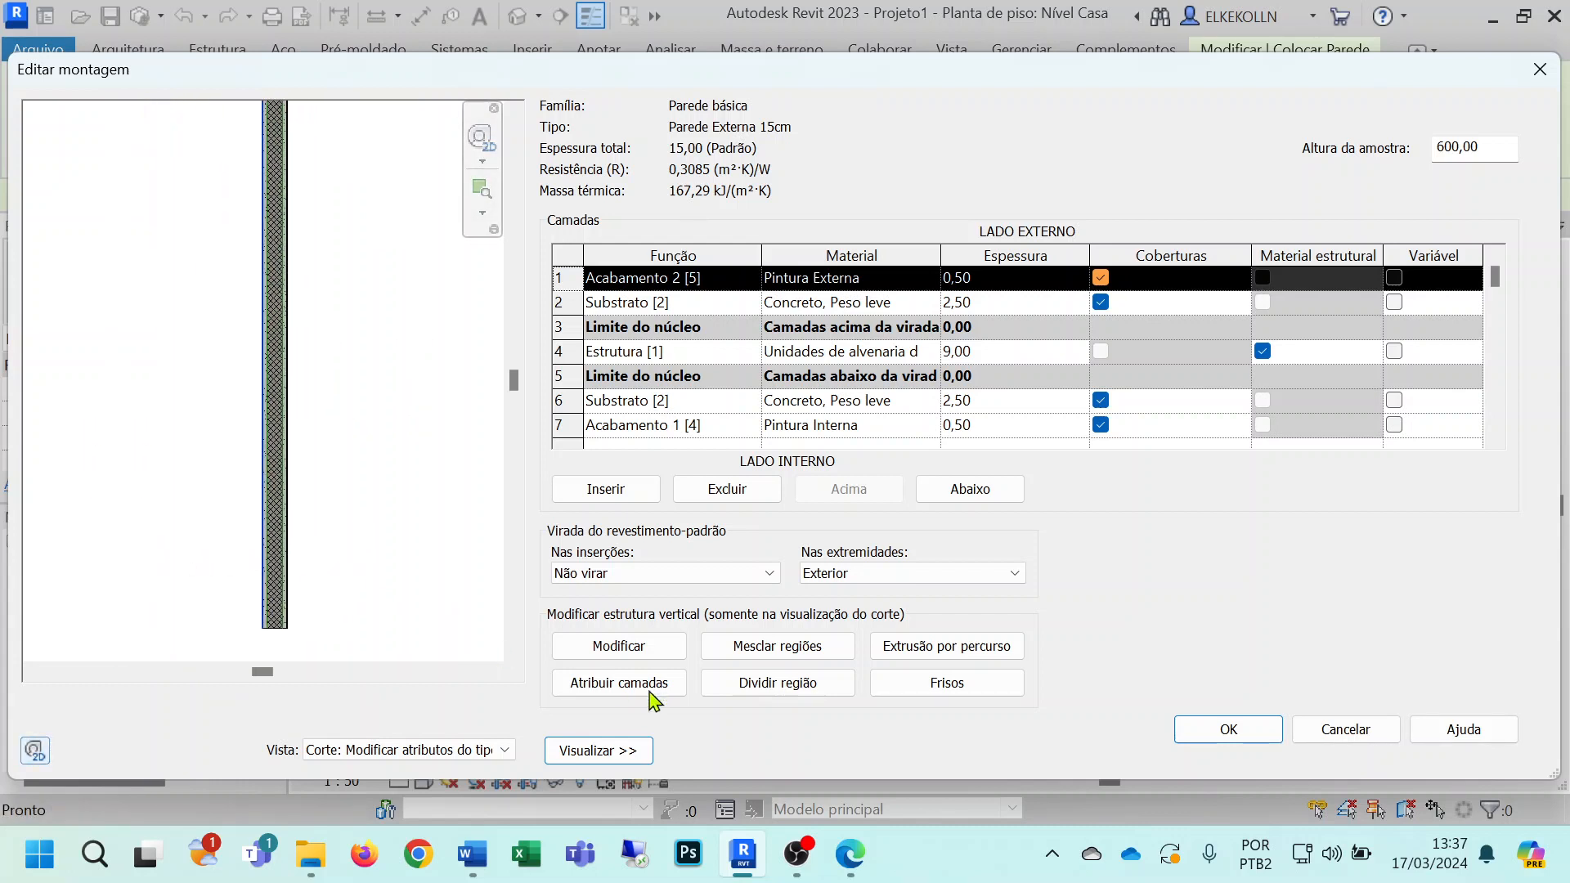
{"action": "left_click", "coordinate": [586, 750]}
{"action": "left_click", "coordinate": [1009, 730]}
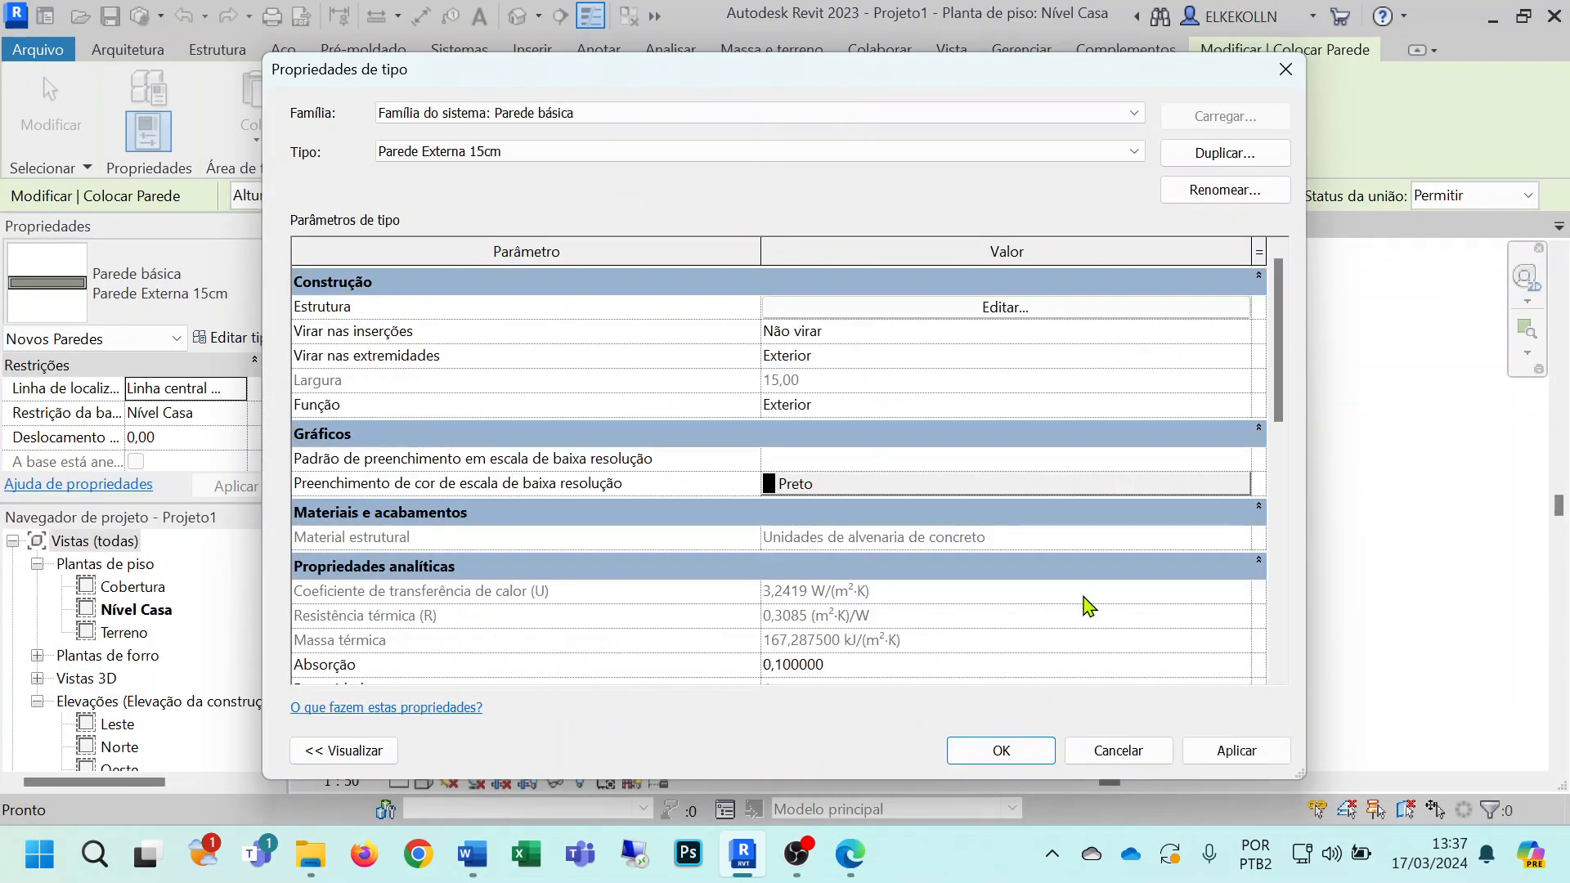
{"action": "left_click", "coordinate": [1230, 751]}
{"action": "left_click", "coordinate": [1026, 758]}
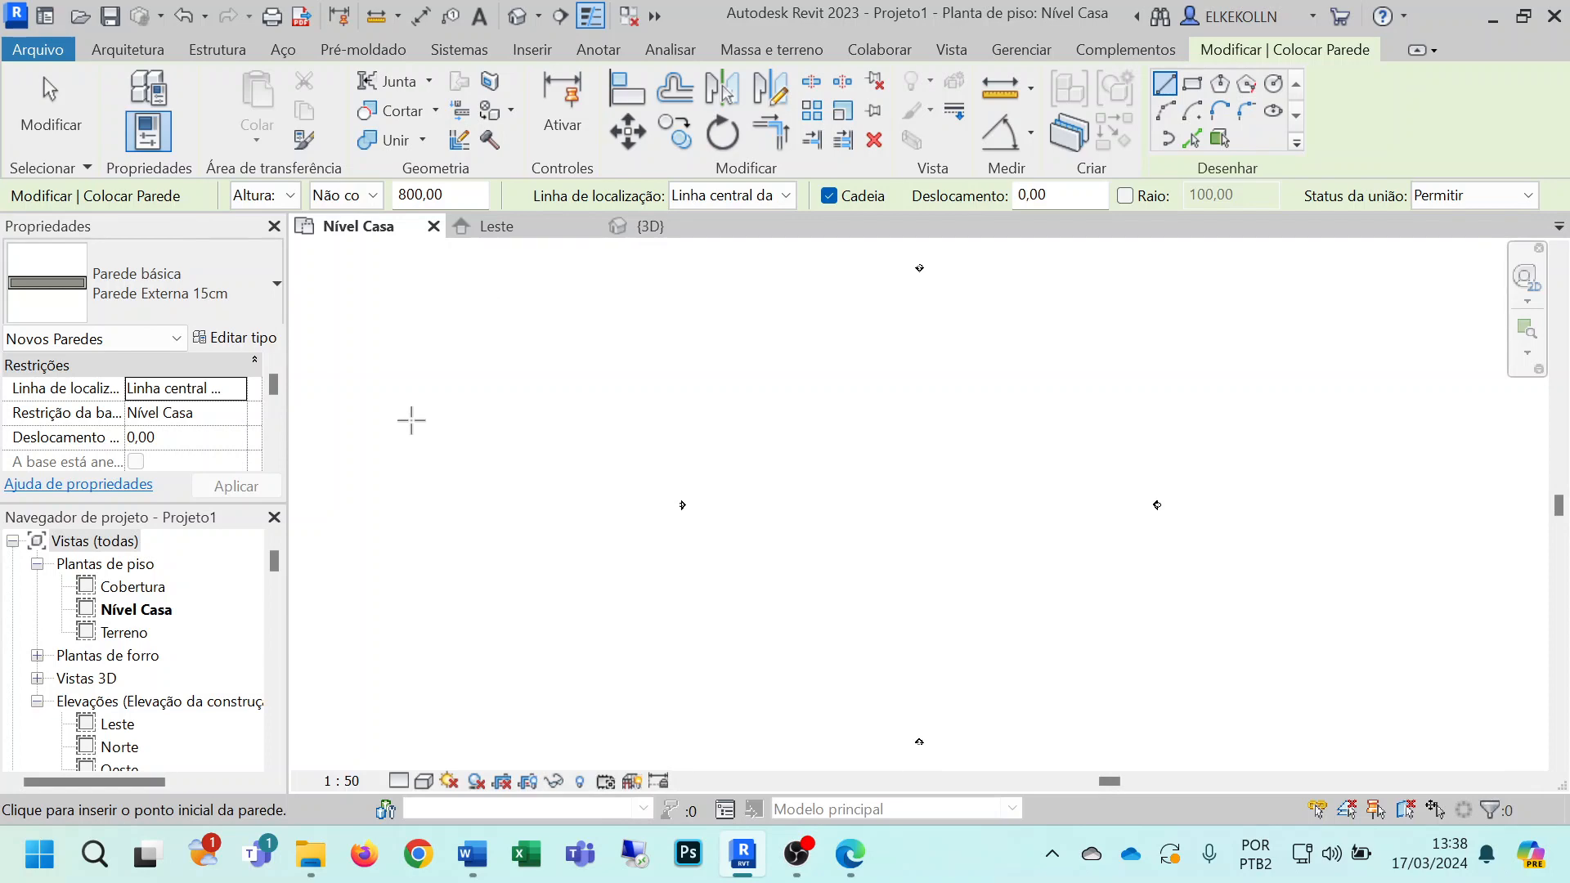
Step: Switch to Microsoft Edge, examine the wall dimensions in the PDF floor plan, and return to Revit
{"action": "left_click", "coordinate": [851, 853]}
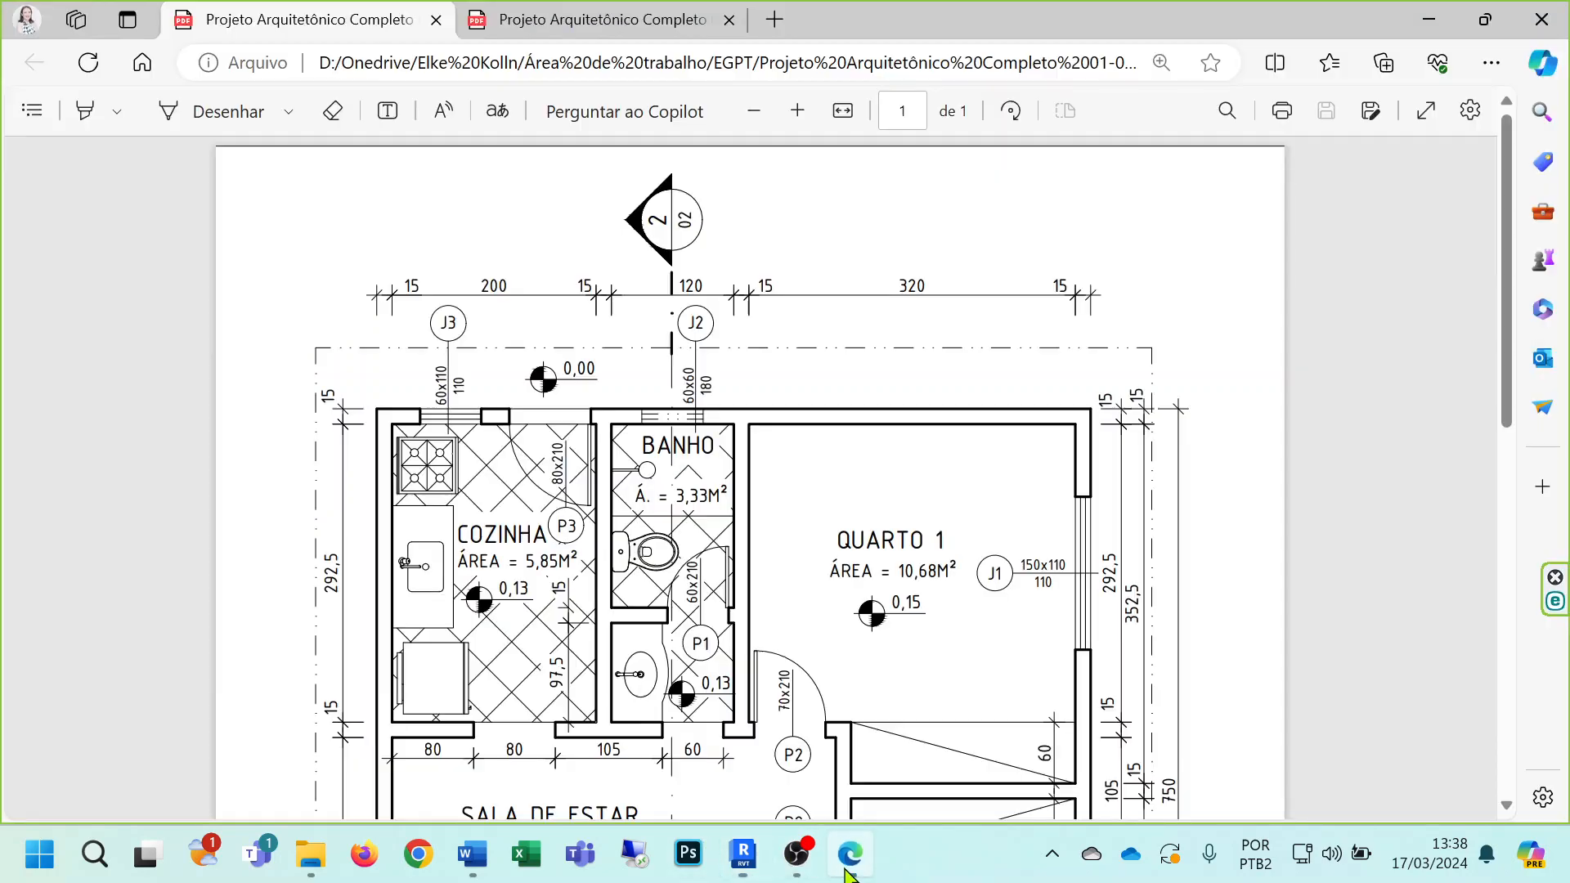
{"action": "scroll", "coordinate": [875, 531], "scroll_direction": "down", "scroll_amount": 10}
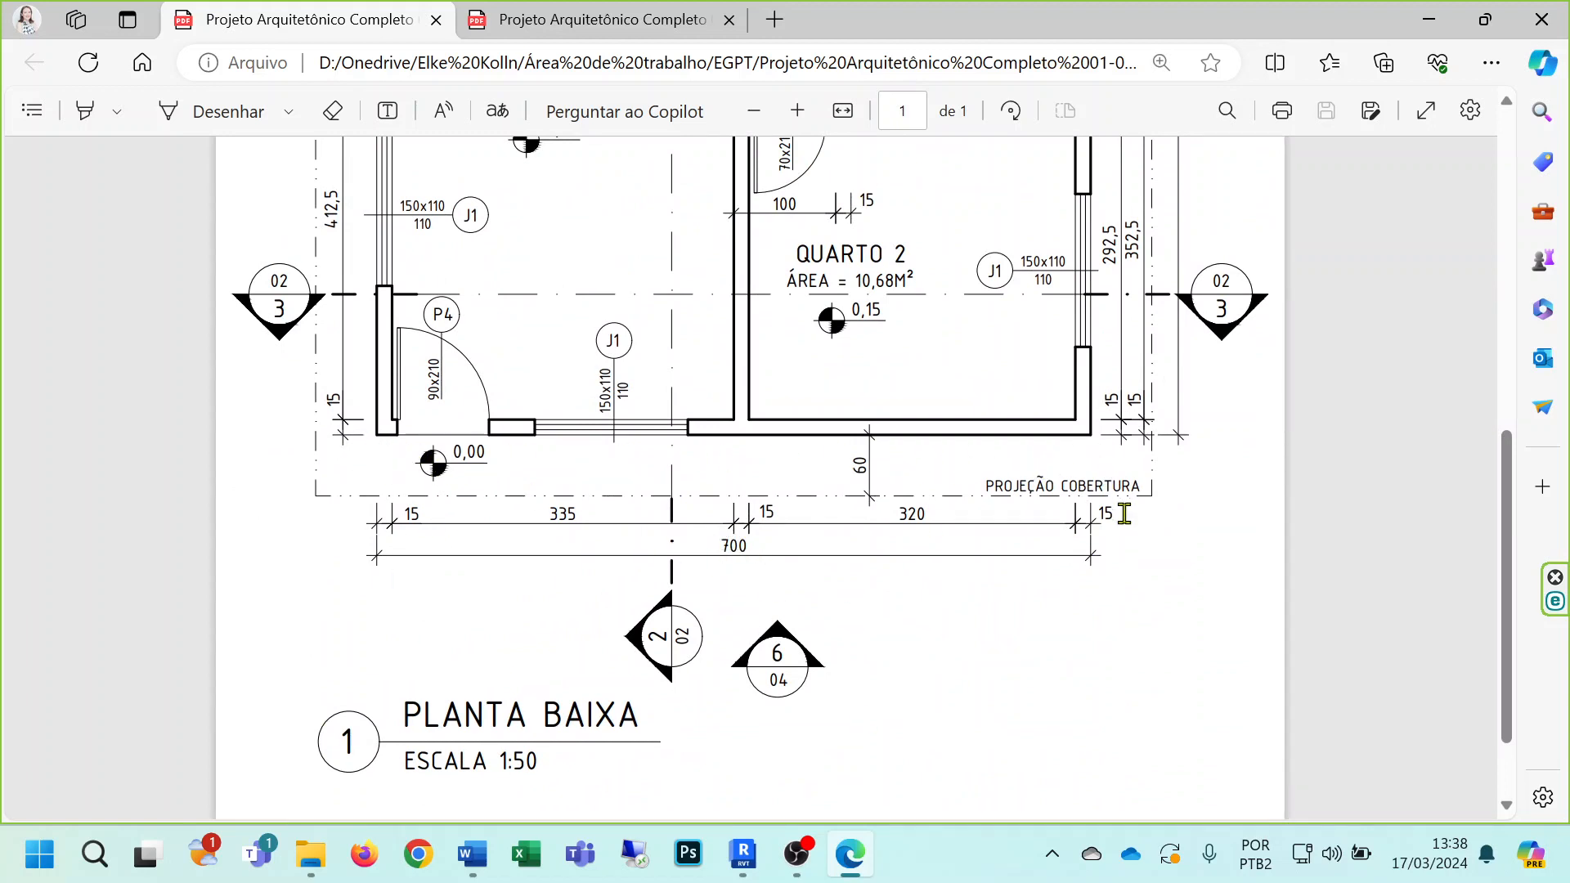
{"action": "scroll", "coordinate": [1124, 512], "scroll_direction": "up", "scroll_amount": 8}
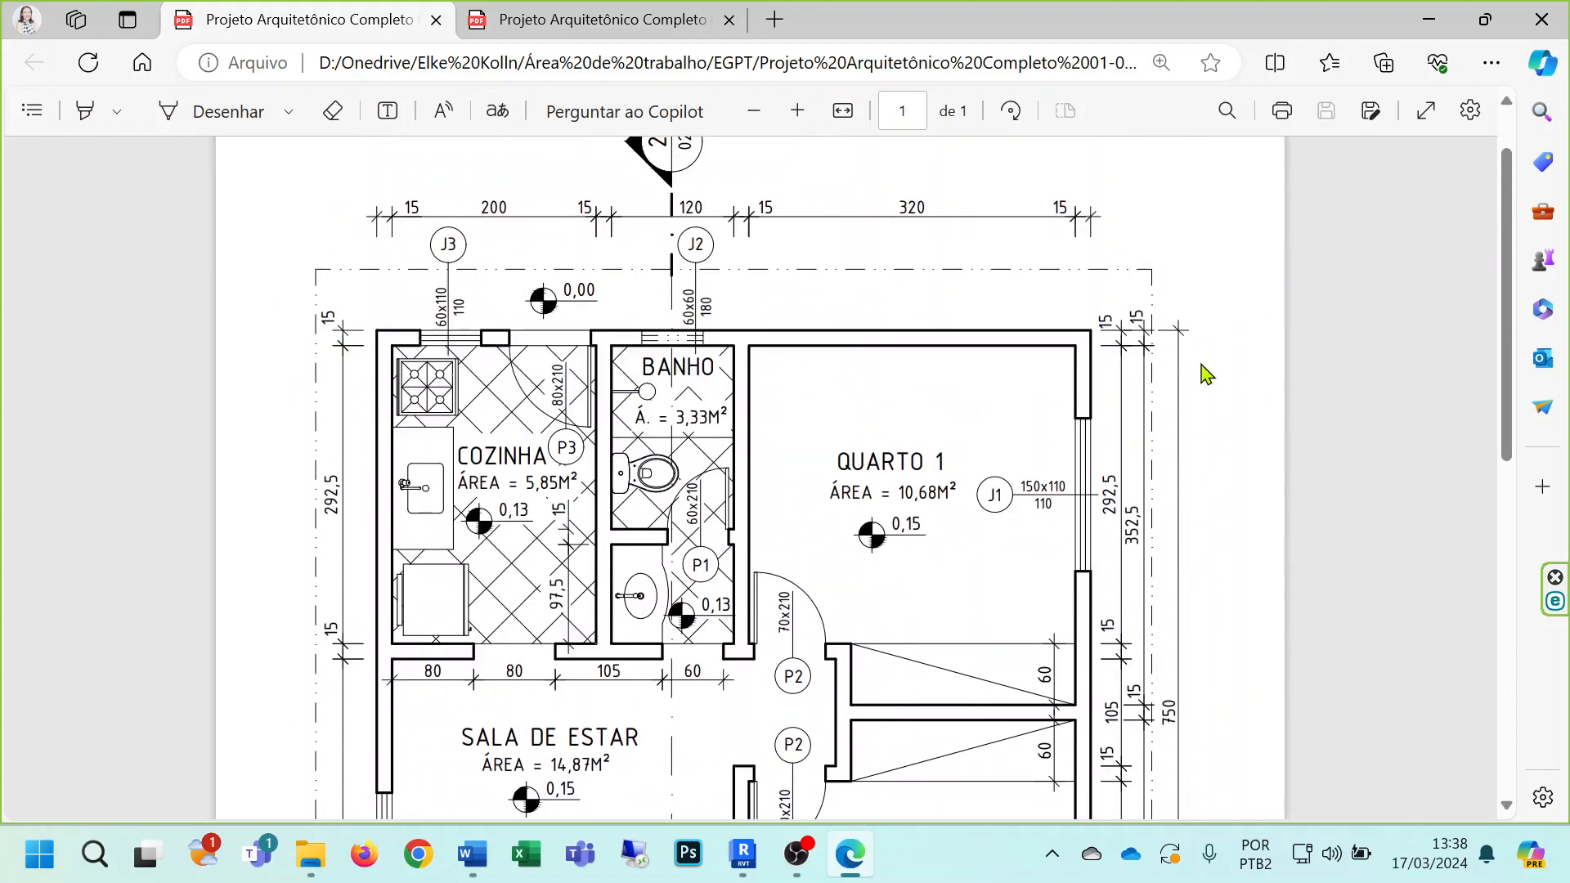
{"action": "scroll", "coordinate": [1209, 612], "scroll_direction": "down", "scroll_amount": 3}
{"action": "scroll", "coordinate": [1209, 612], "scroll_direction": "down", "scroll_amount": 2}
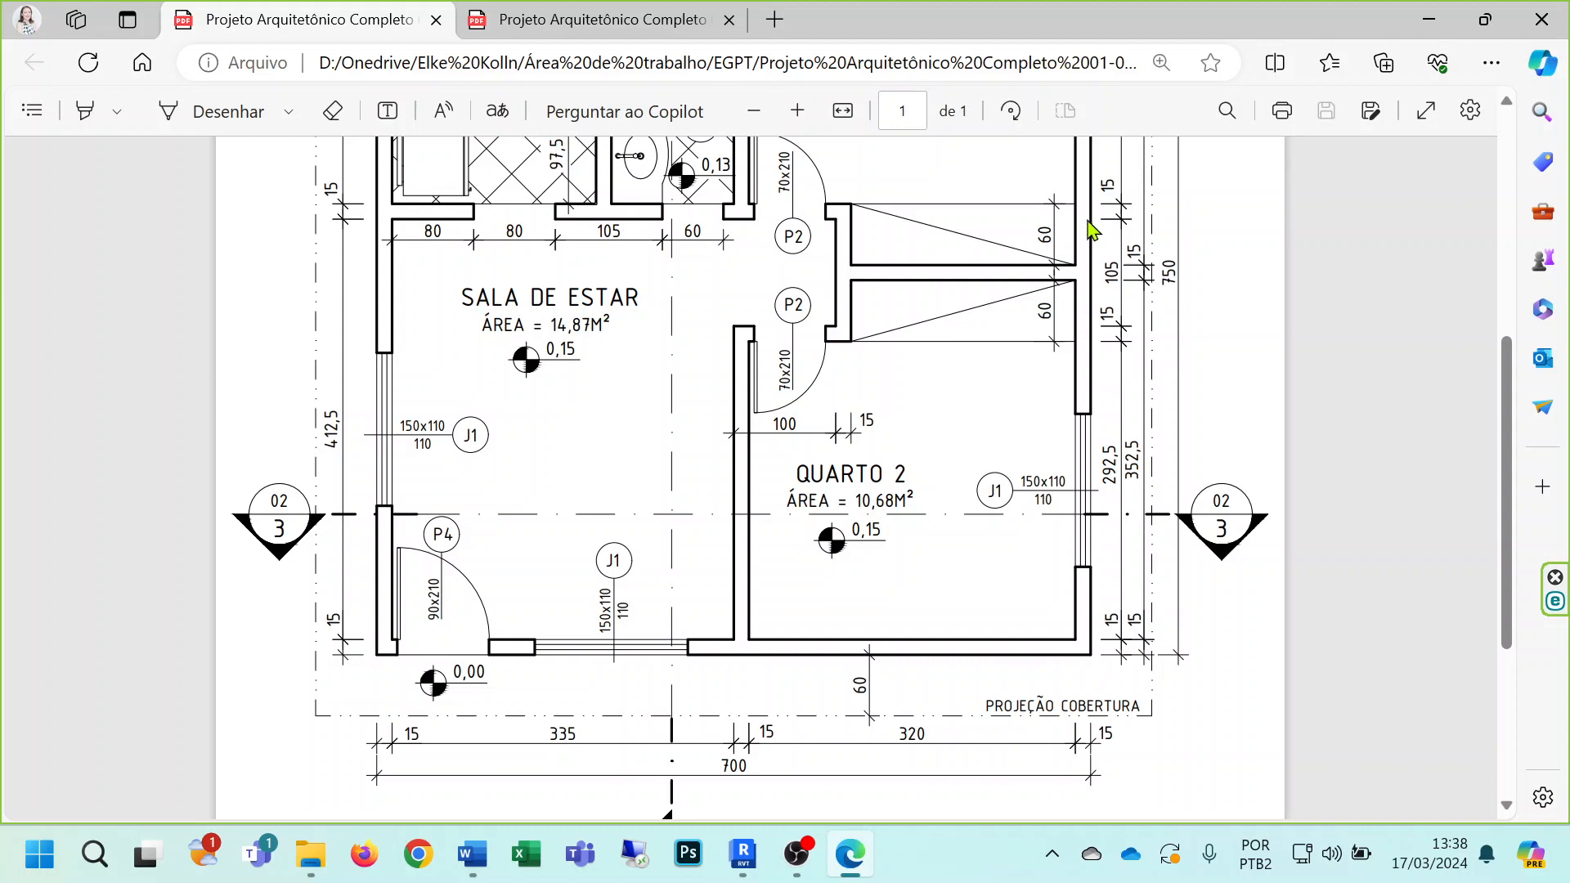
{"action": "left_click", "coordinate": [742, 854]}
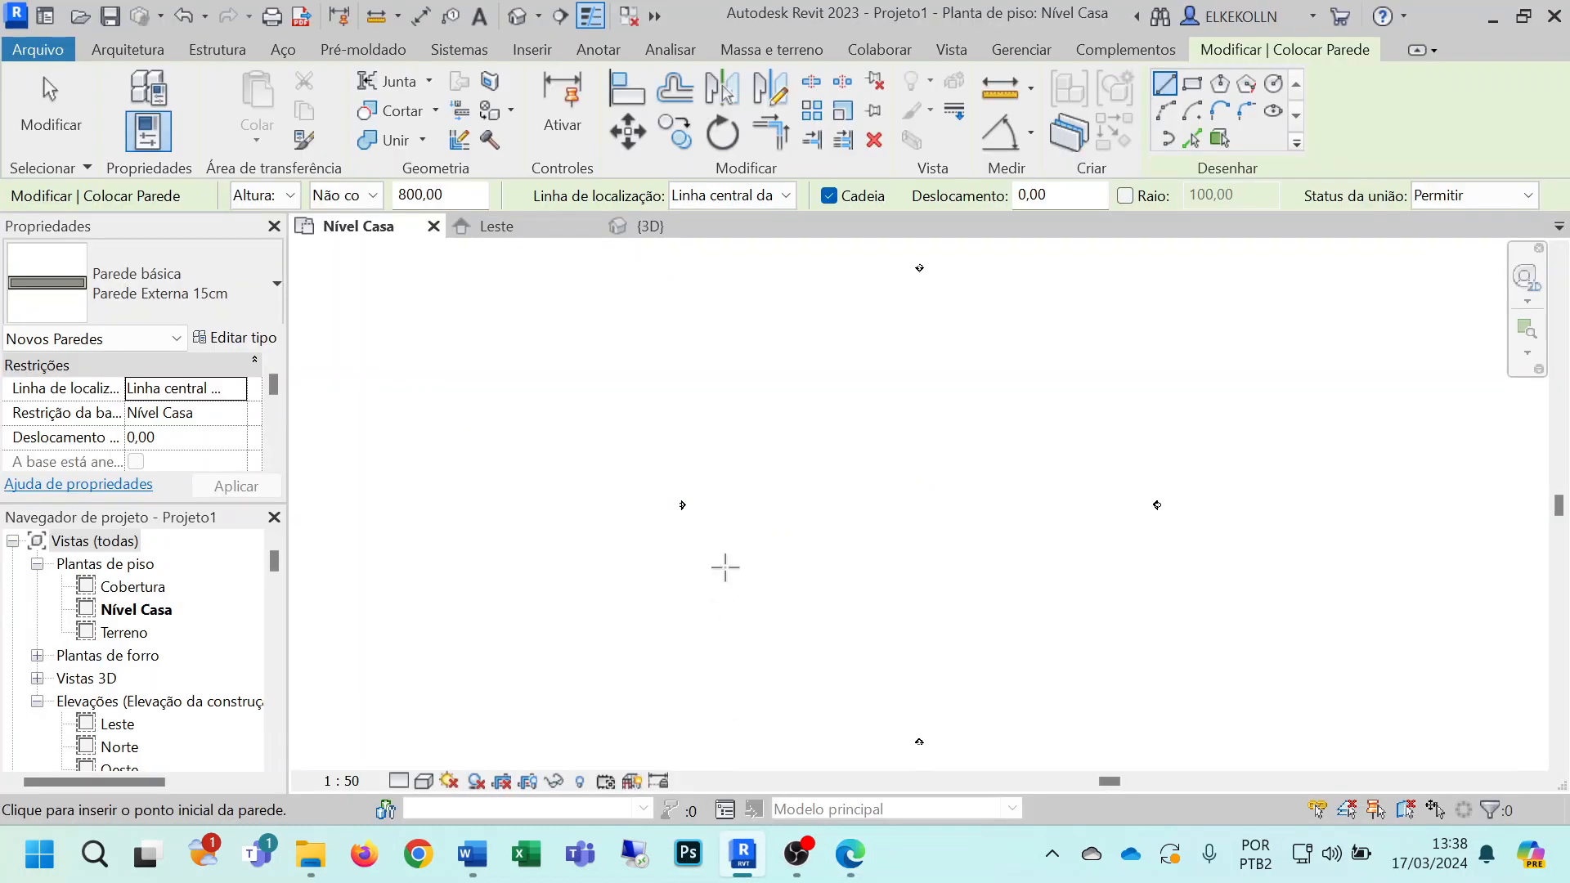
Step: Set the location line for the new walls to Face de acabamento: Externa
{"action": "middle_click_drag", "start_coordinate": [803, 558], "coordinate": [714, 590]}
{"action": "left_click", "coordinate": [783, 197]}
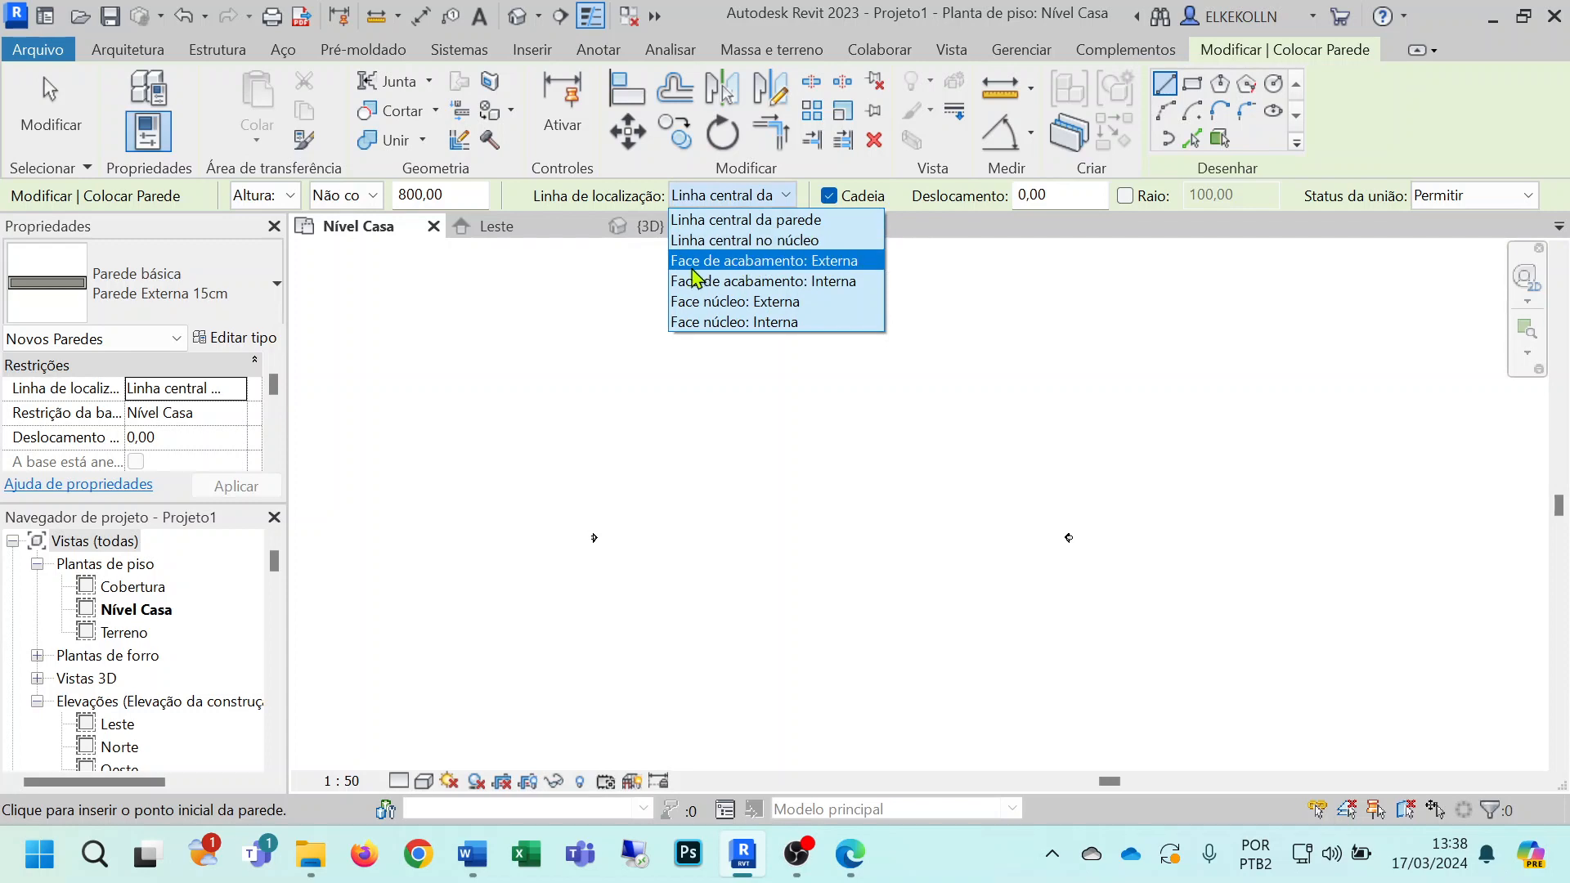
{"action": "left_click", "coordinate": [815, 263]}
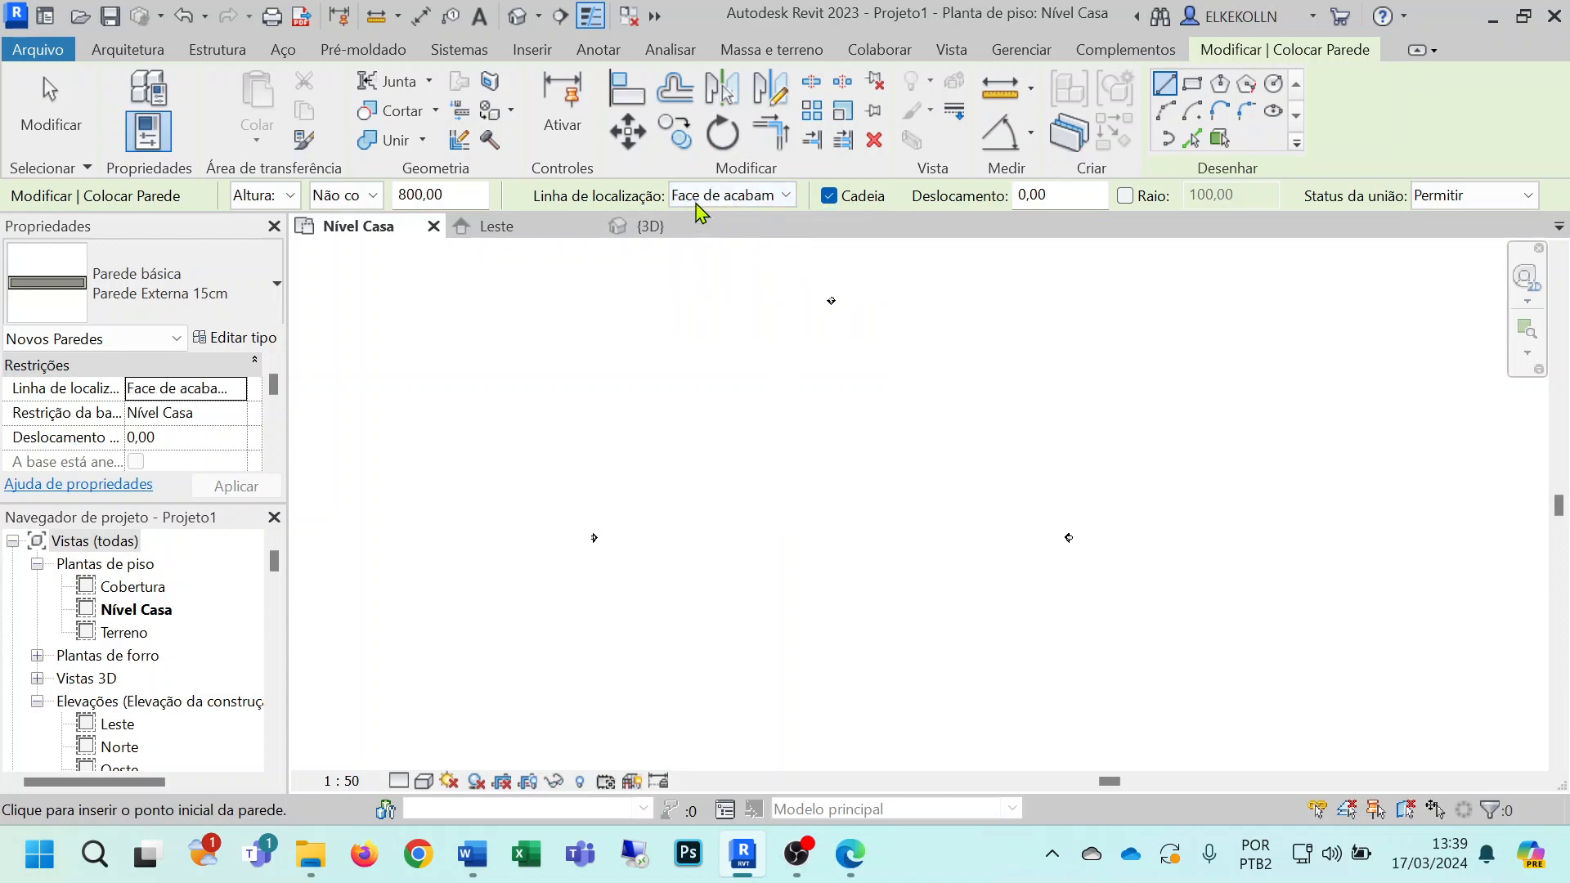
{"action": "left_click", "coordinate": [786, 197]}
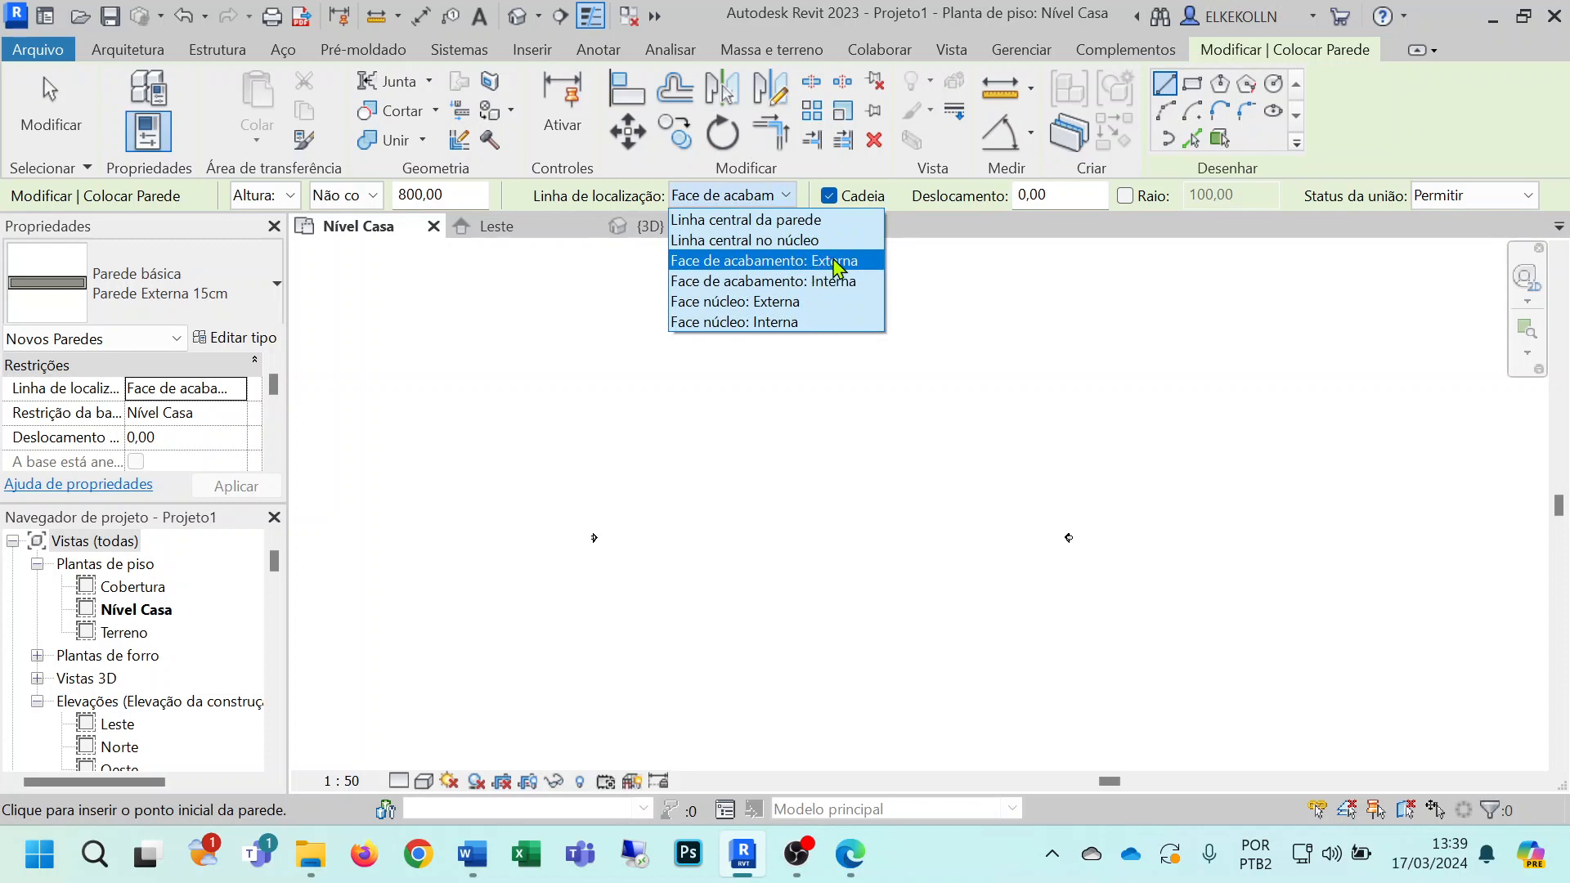
{"action": "left_click", "coordinate": [834, 262]}
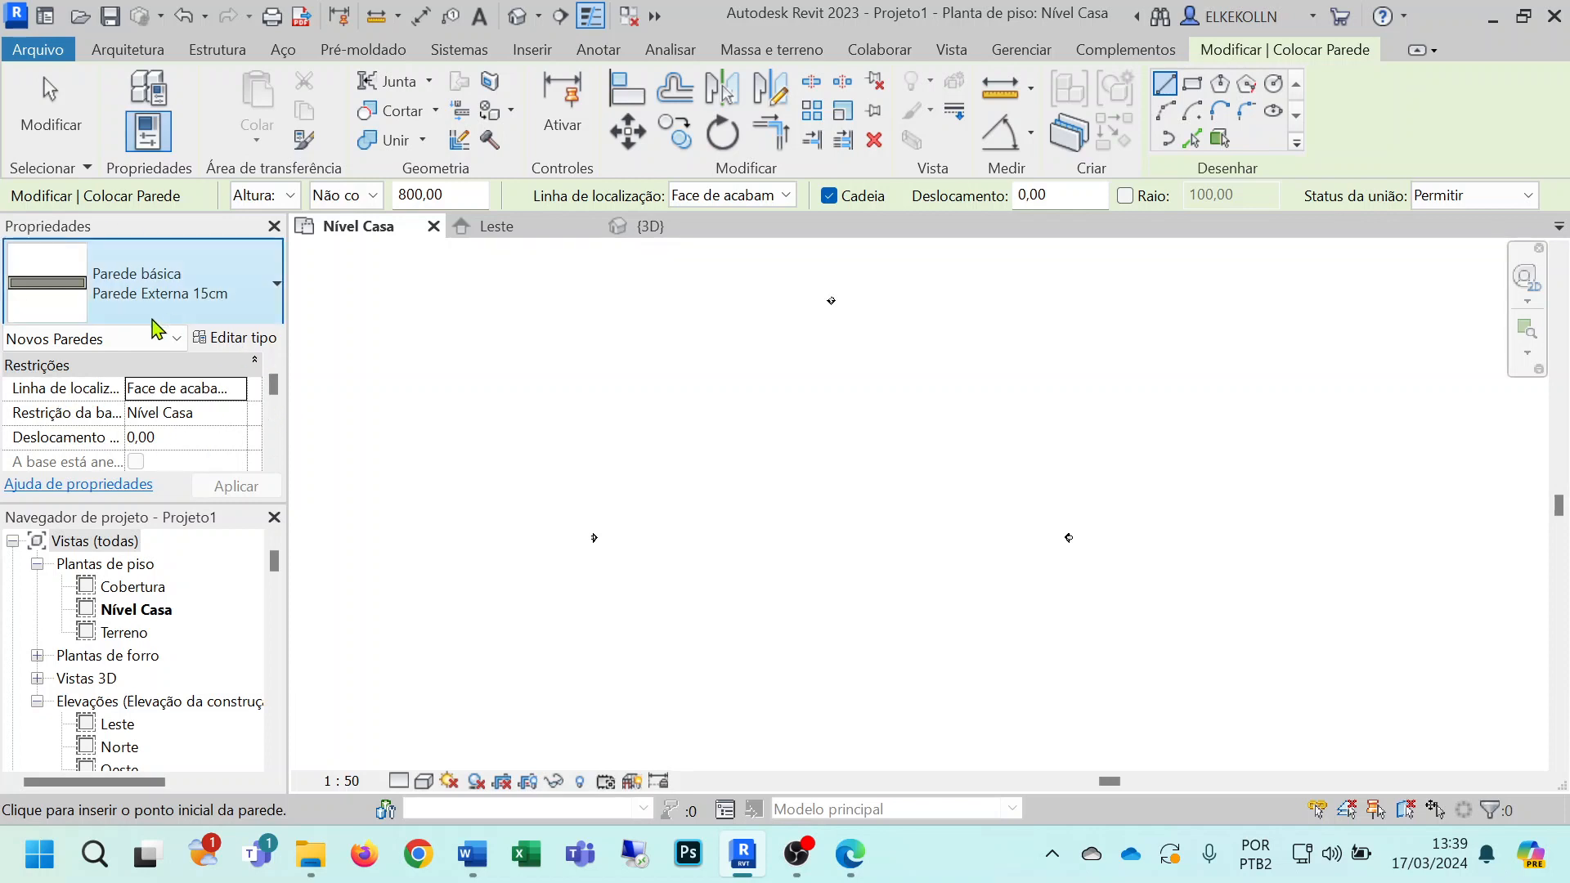
Step: Set the top constraint for the new walls to Acima para o nível: Cobertura and apply it
{"action": "left_click", "coordinate": [274, 463]}
{"action": "left_click", "coordinate": [274, 462]}
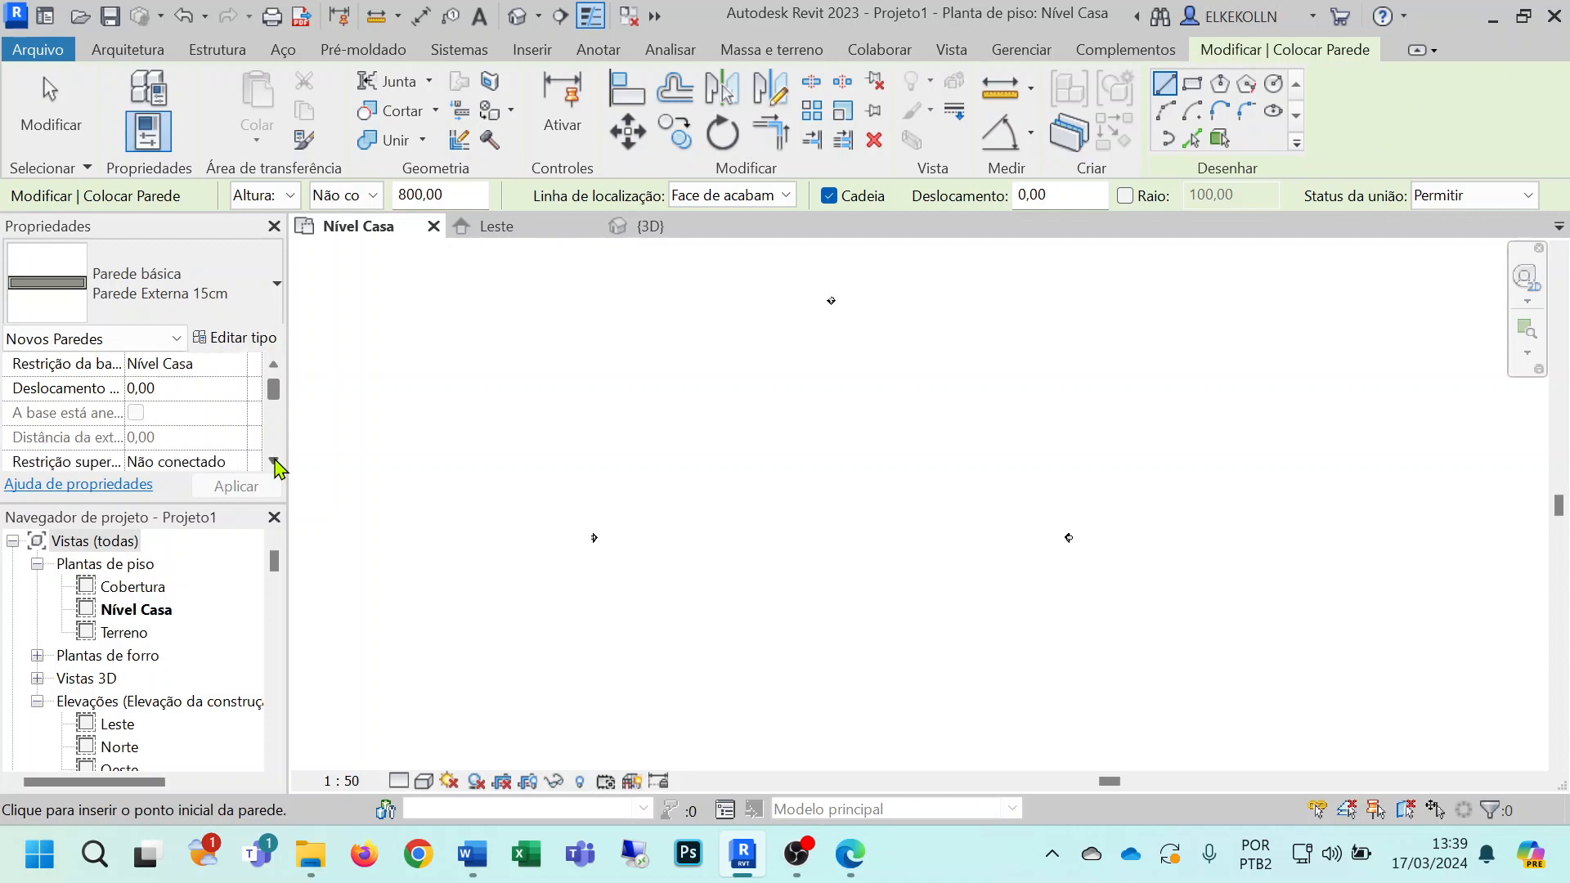
{"action": "left_click", "coordinate": [274, 463]}
{"action": "left_click", "coordinate": [273, 463]}
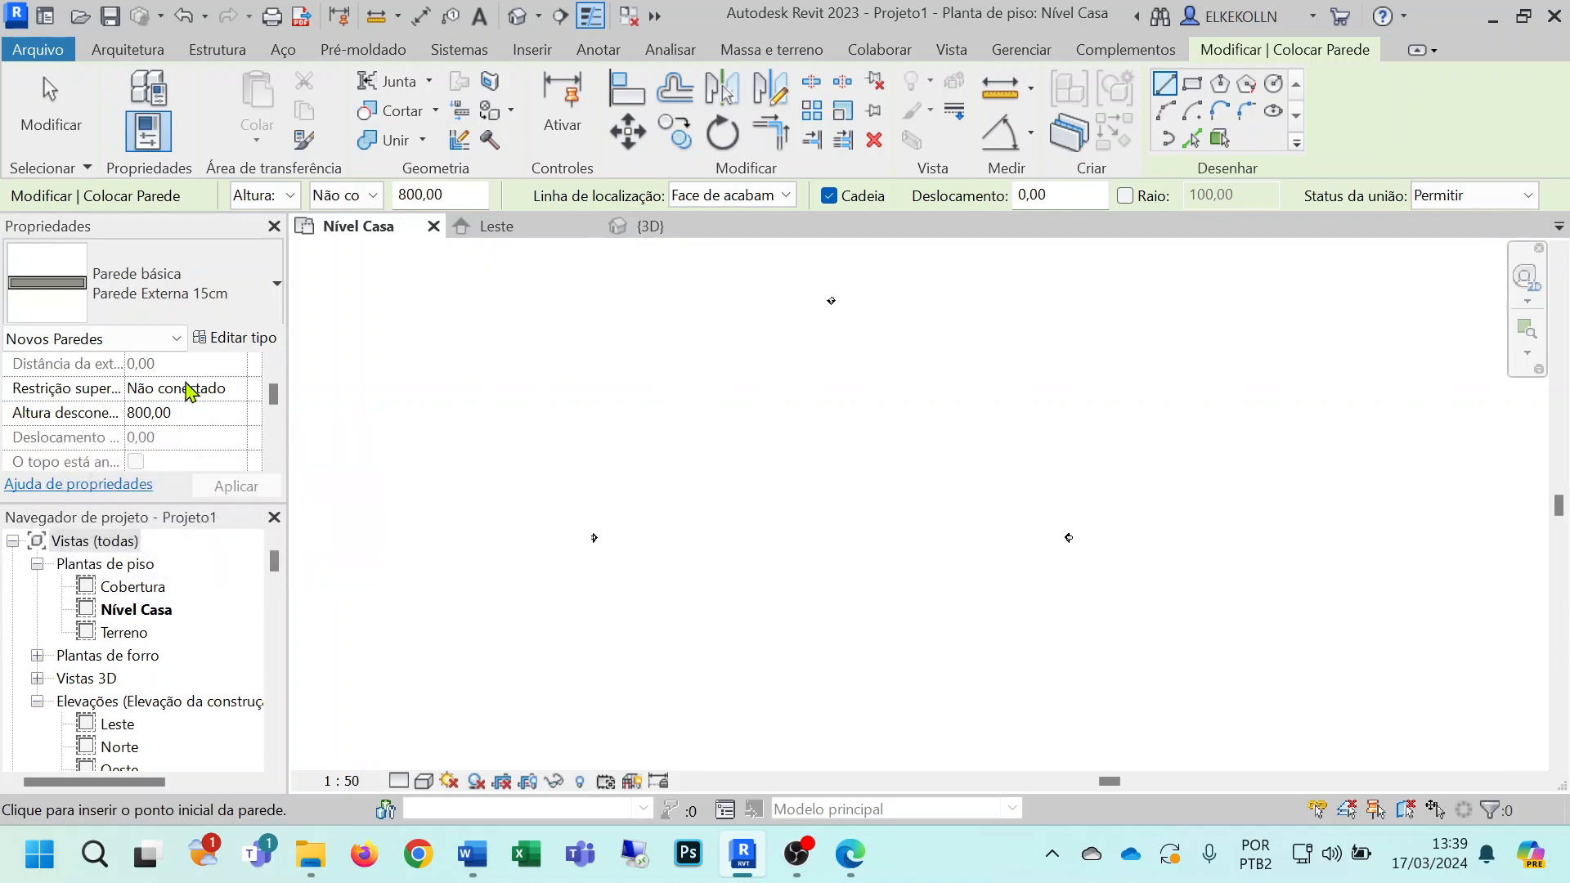
{"action": "left_click", "coordinate": [238, 395]}
{"action": "left_click", "coordinate": [238, 395]}
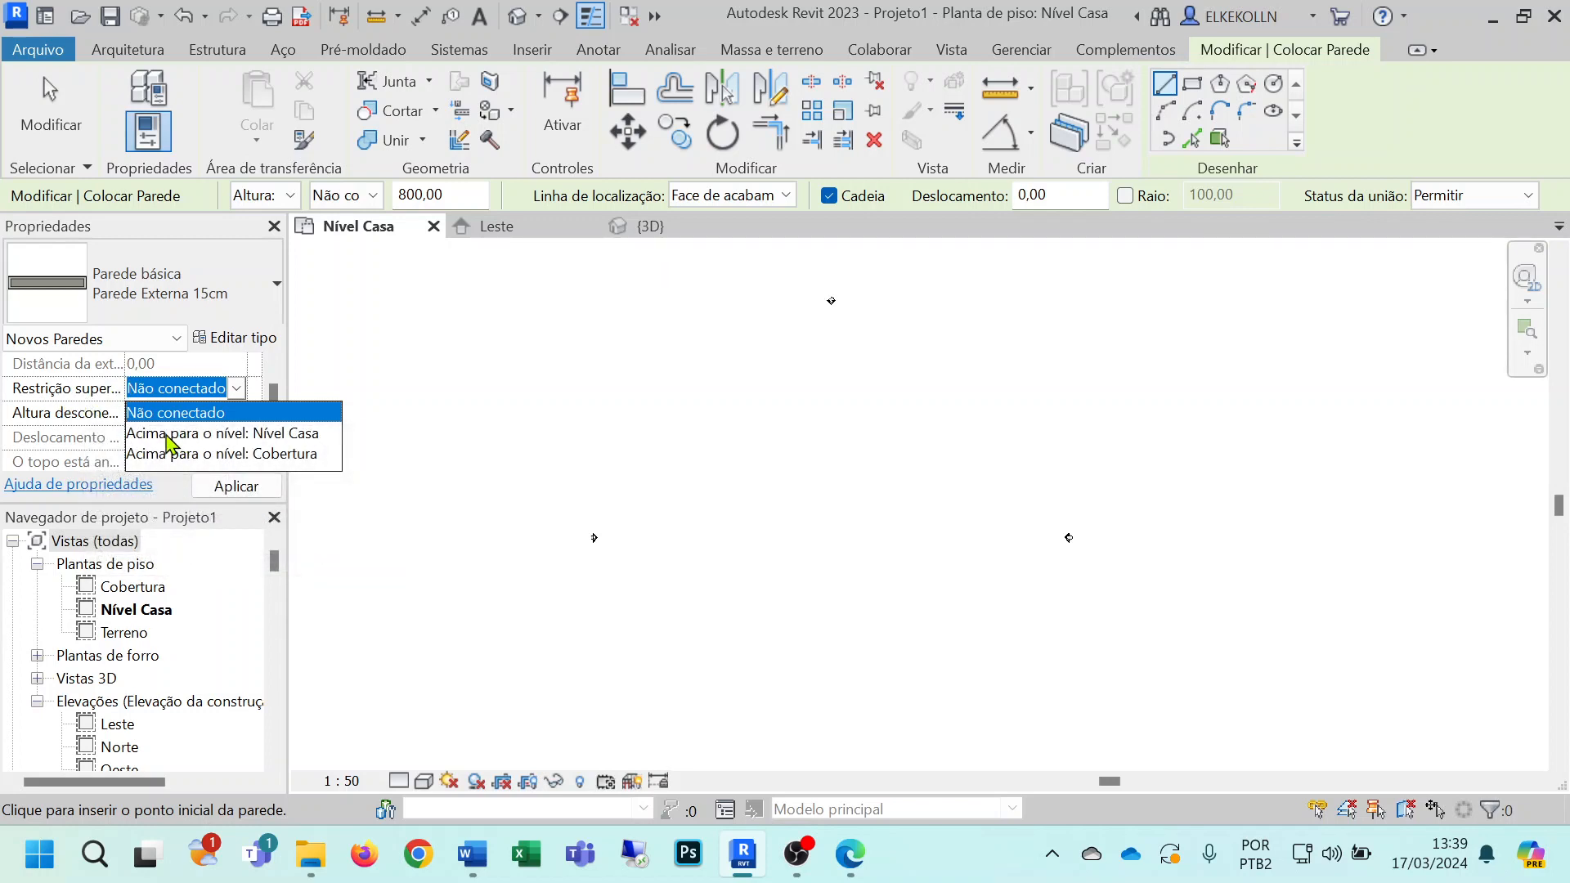
{"action": "left_click", "coordinate": [224, 454]}
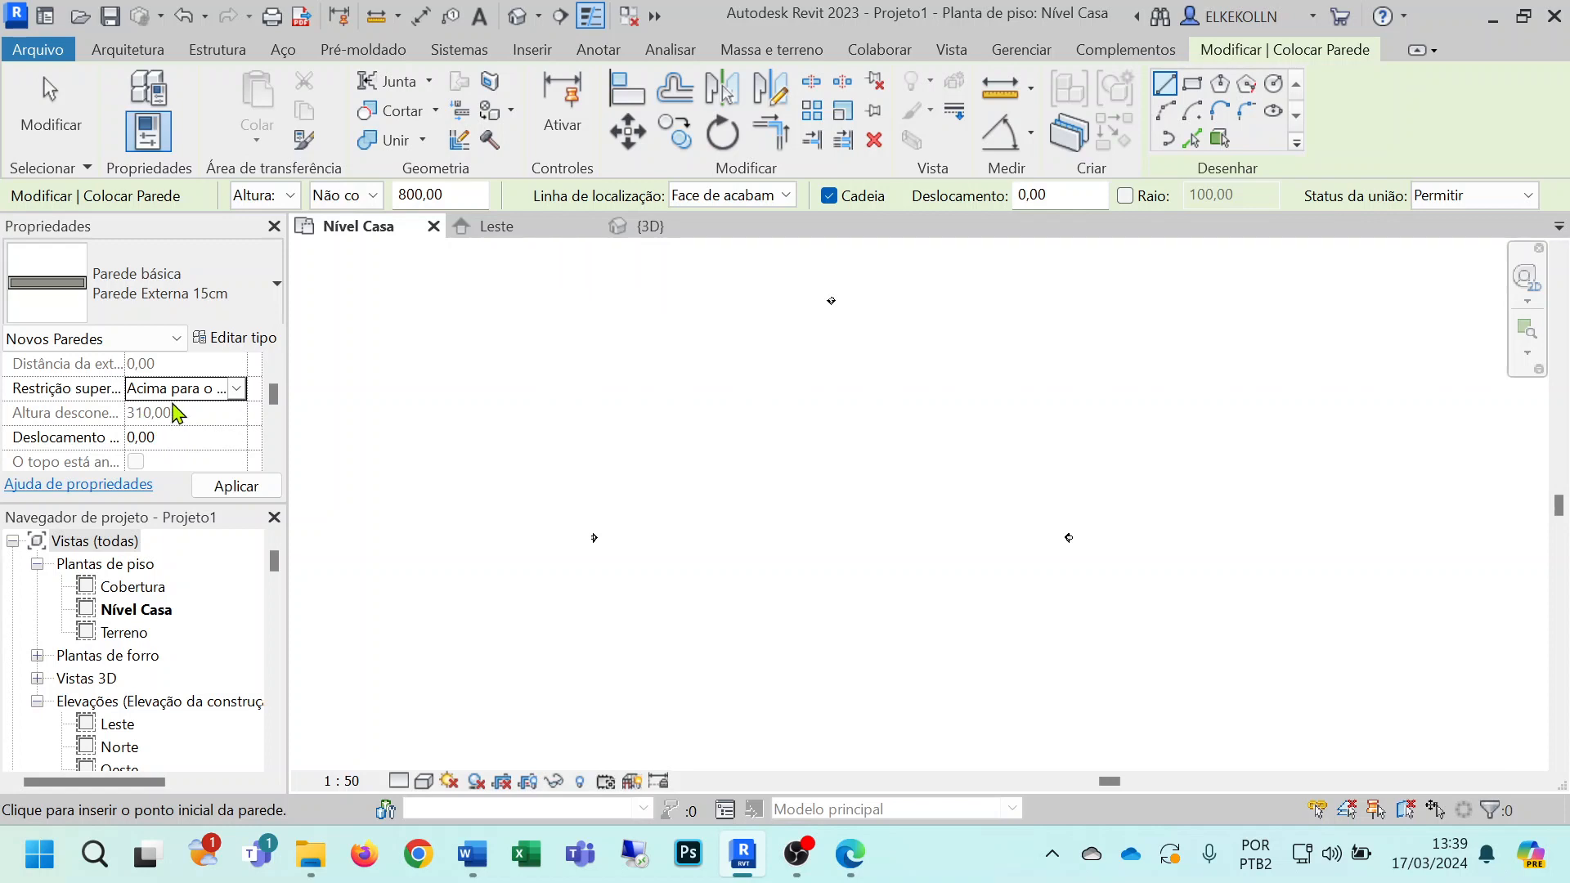
{"action": "left_click", "coordinate": [236, 486]}
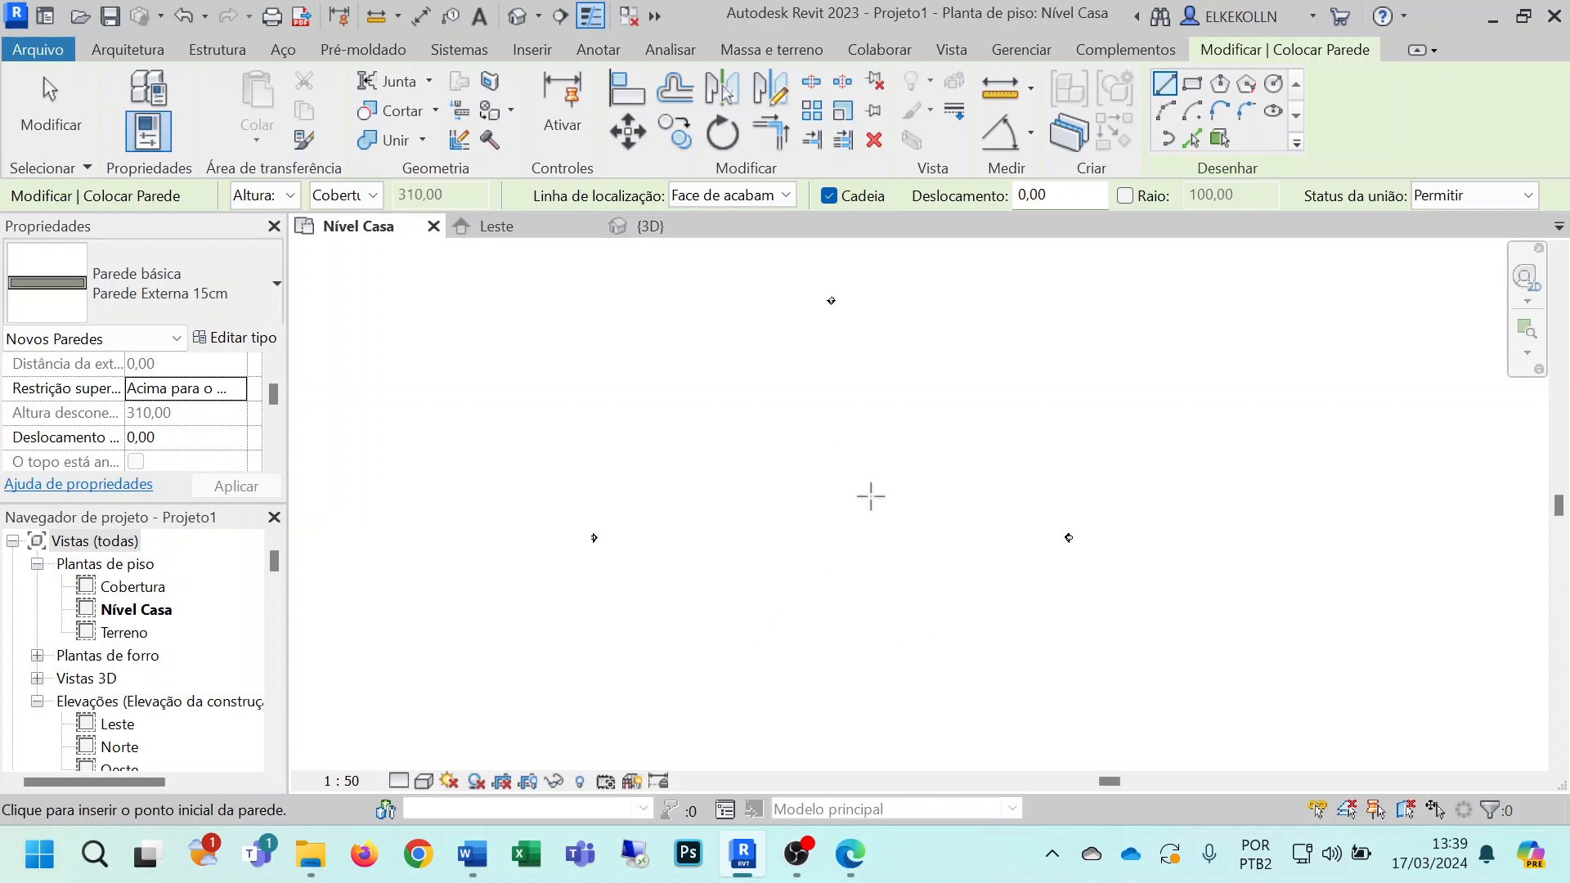
Step: Draw four chained Parede Externa 15cm walls clockwise as a closed rectangle about 2090 by 1785 cm between the elevation markers
{"action": "middle_click_drag", "start_coordinate": [871, 496], "coordinate": [864, 464]}
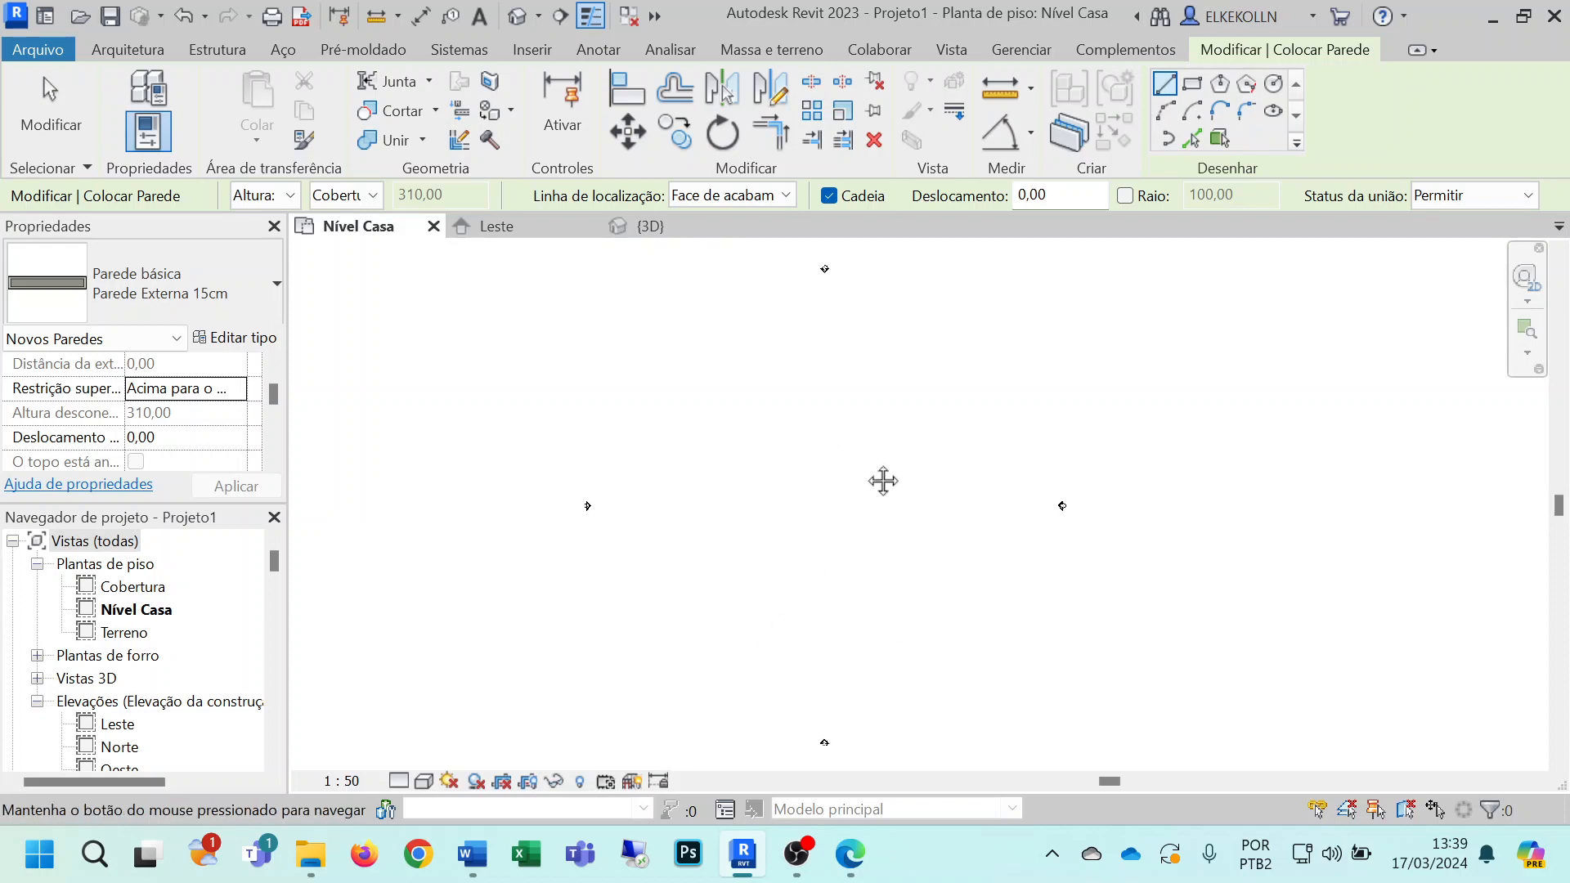
{"action": "left_click", "coordinate": [706, 413]}
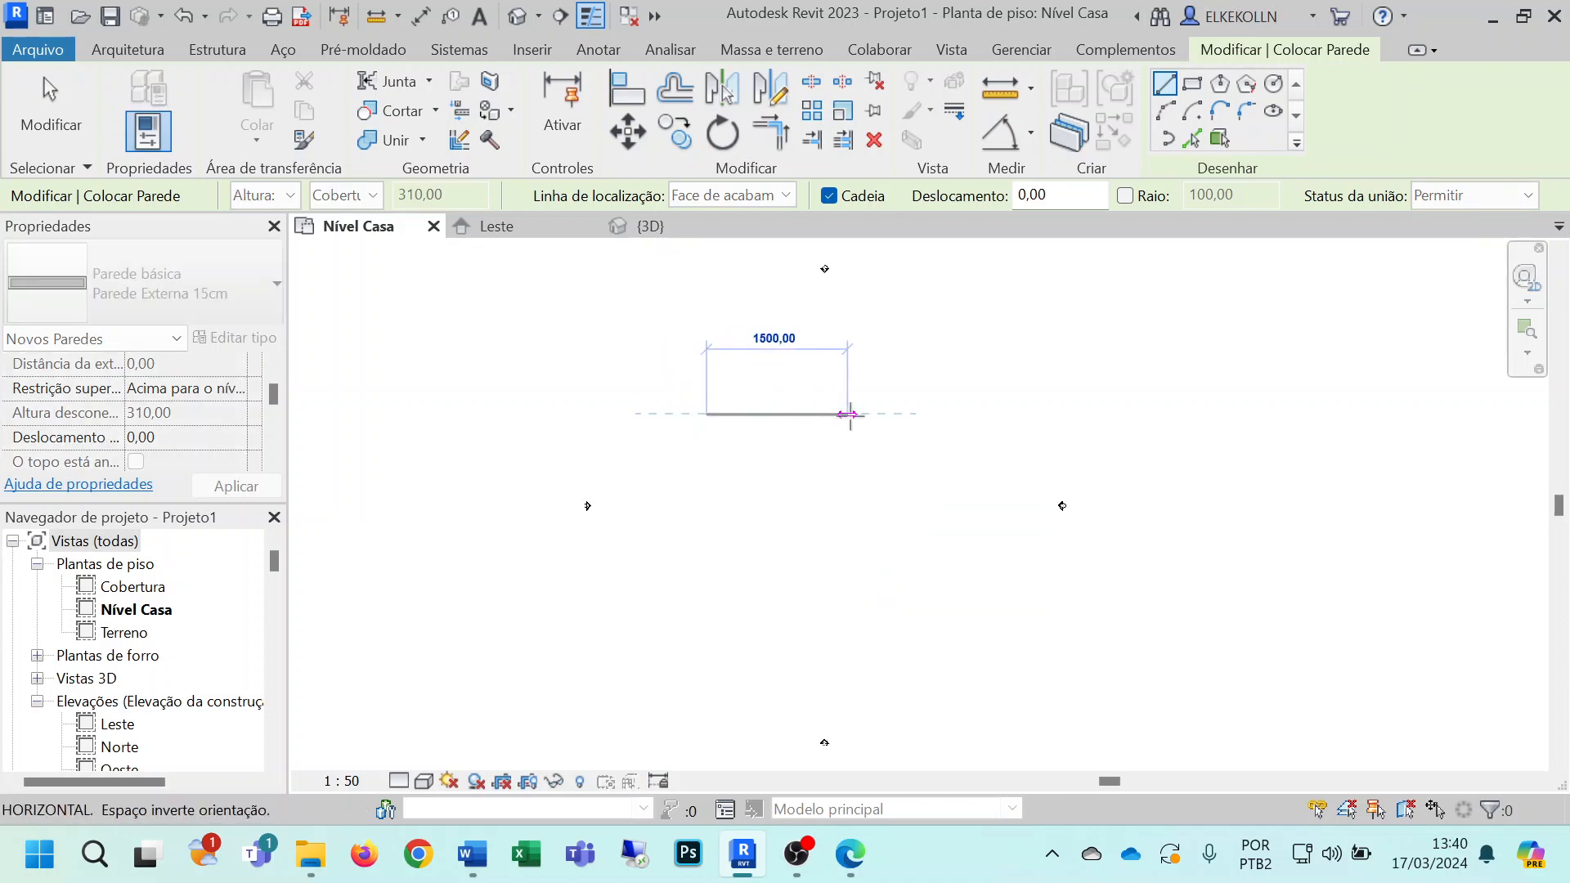
{"action": "left_click", "coordinate": [903, 413]}
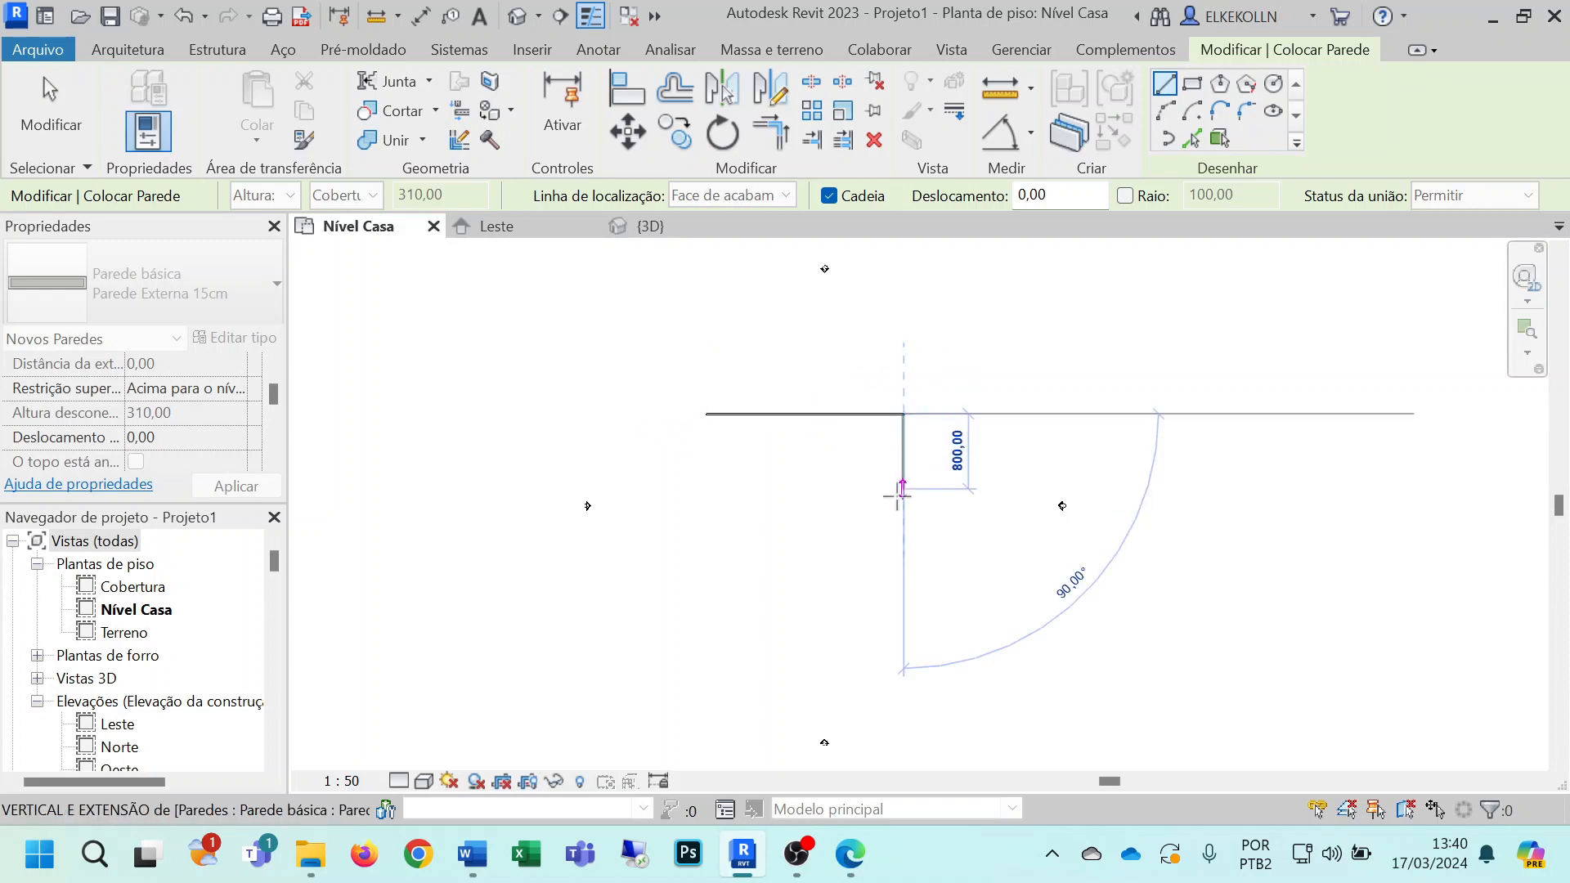
{"action": "left_click", "coordinate": [904, 582]}
{"action": "left_click", "coordinate": [707, 582]}
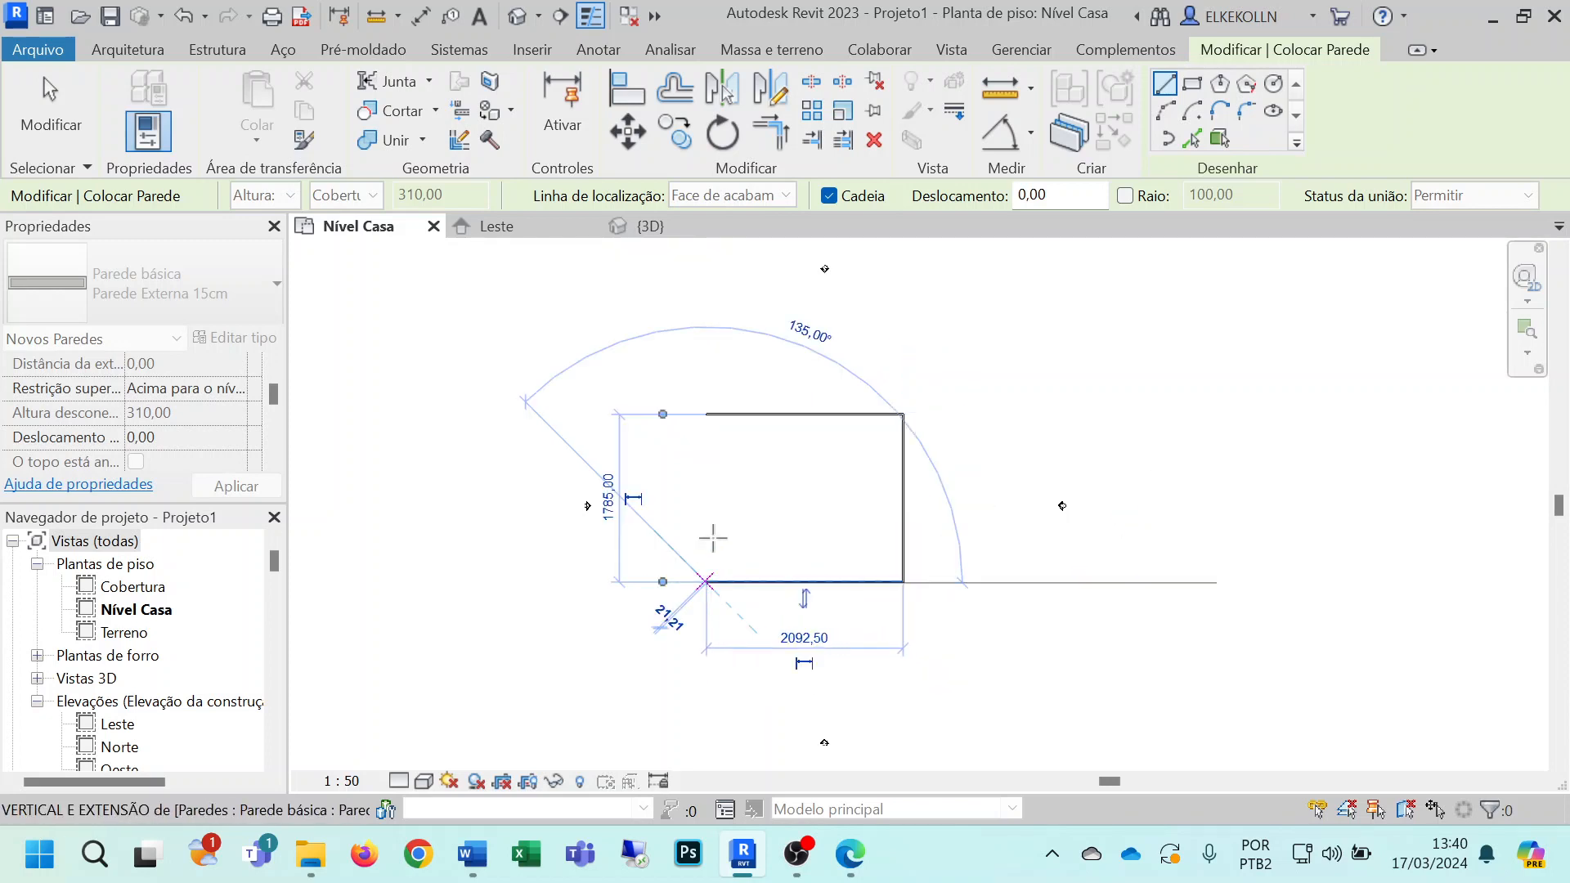
{"action": "left_click", "coordinate": [707, 413]}
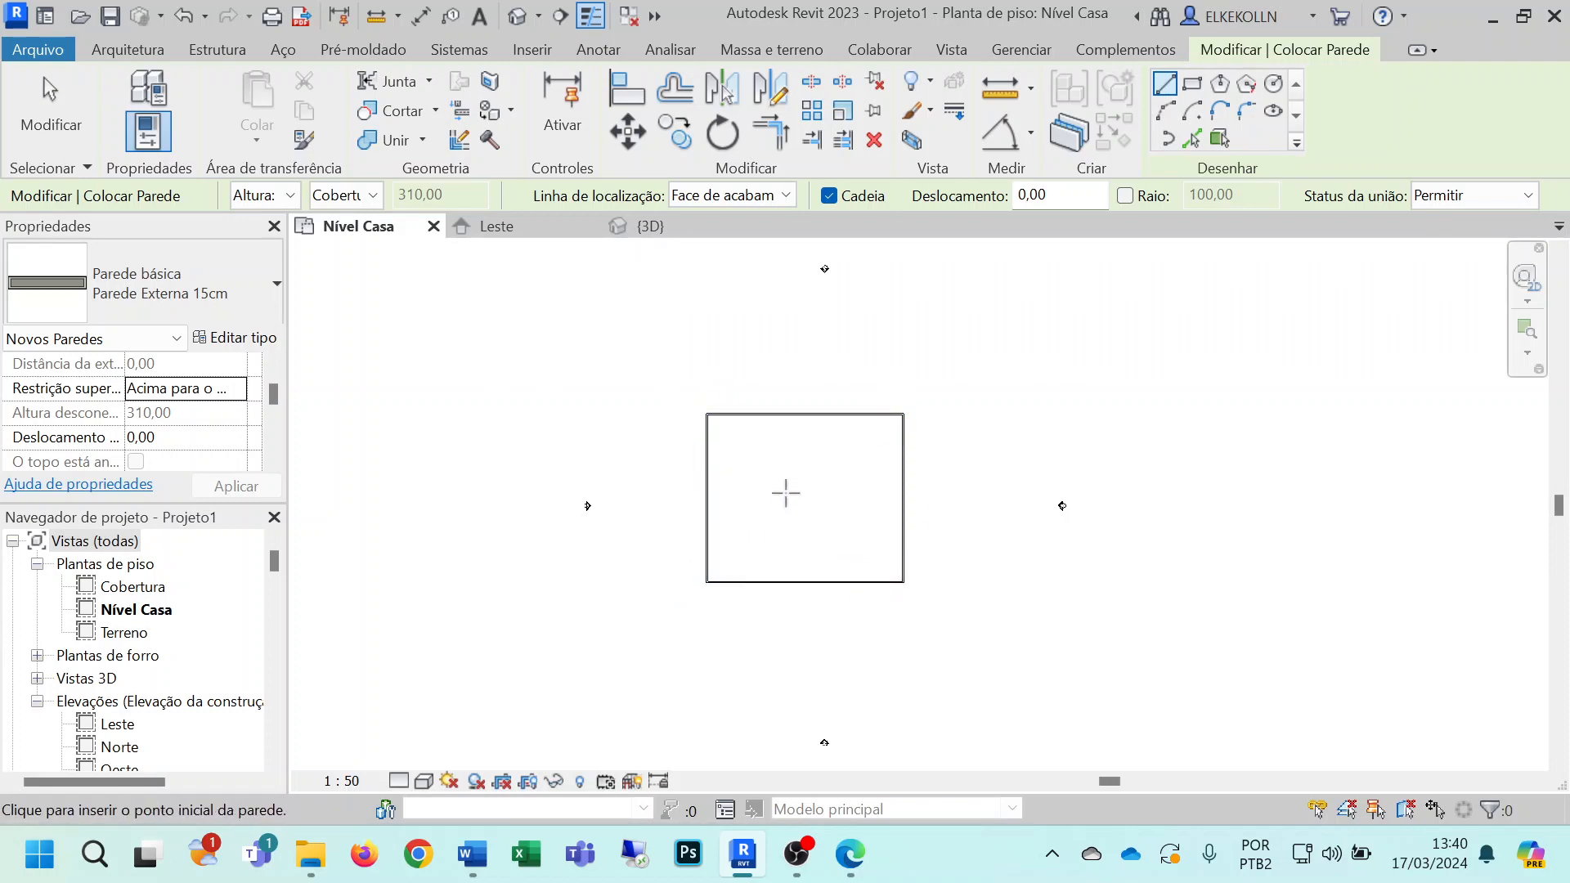
{"action": "key", "text": "Escape"}
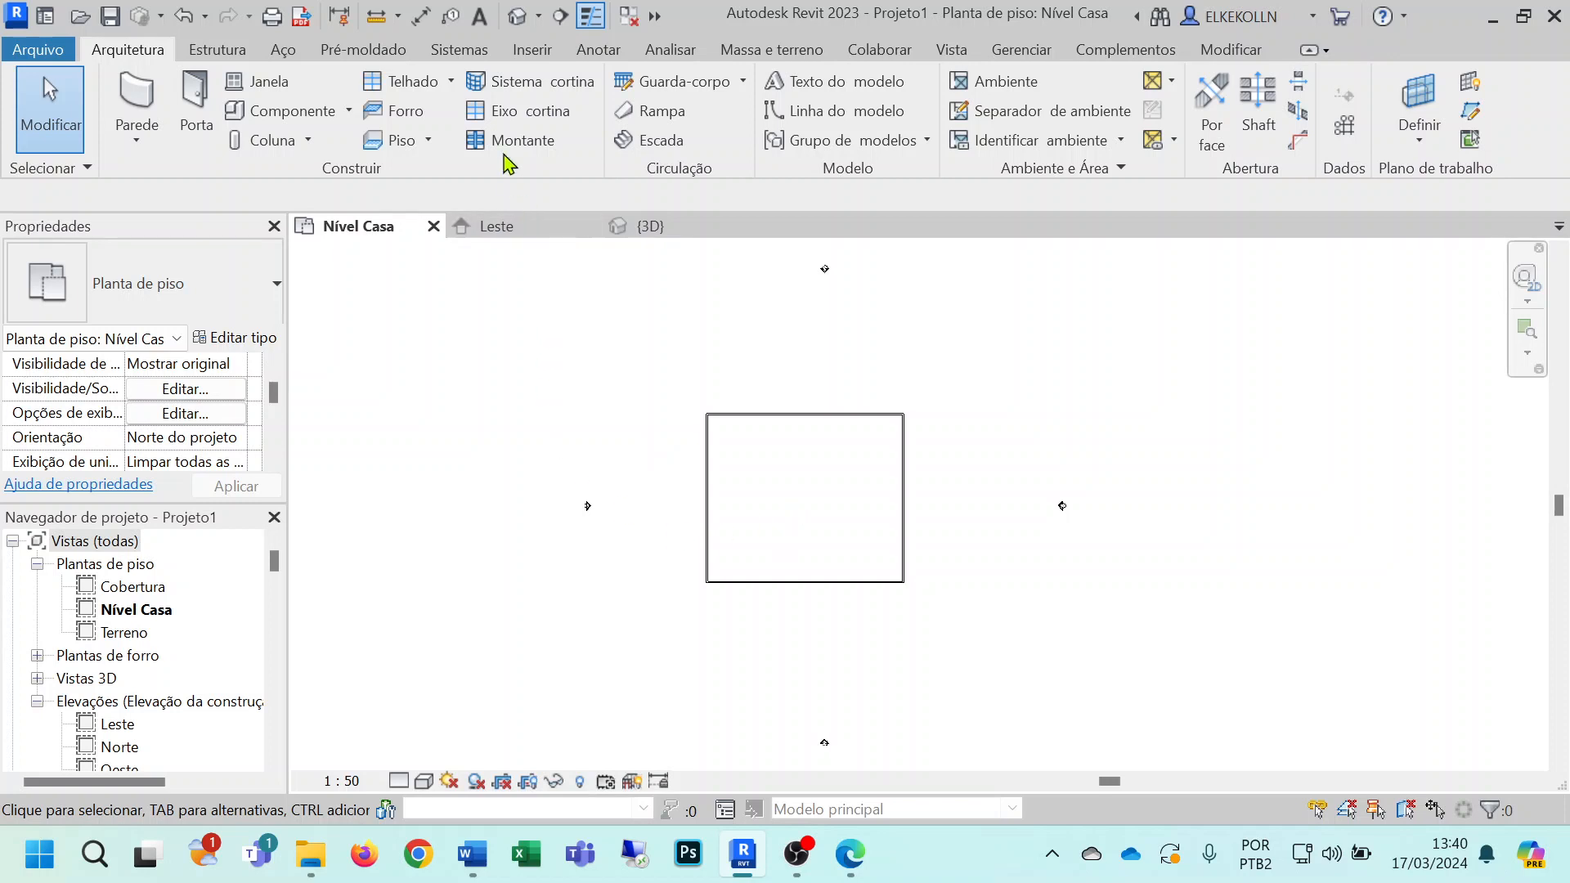
Step: Open the default 3D view and display the walls in the Sombreado visual style
{"action": "left_click", "coordinate": [518, 17]}
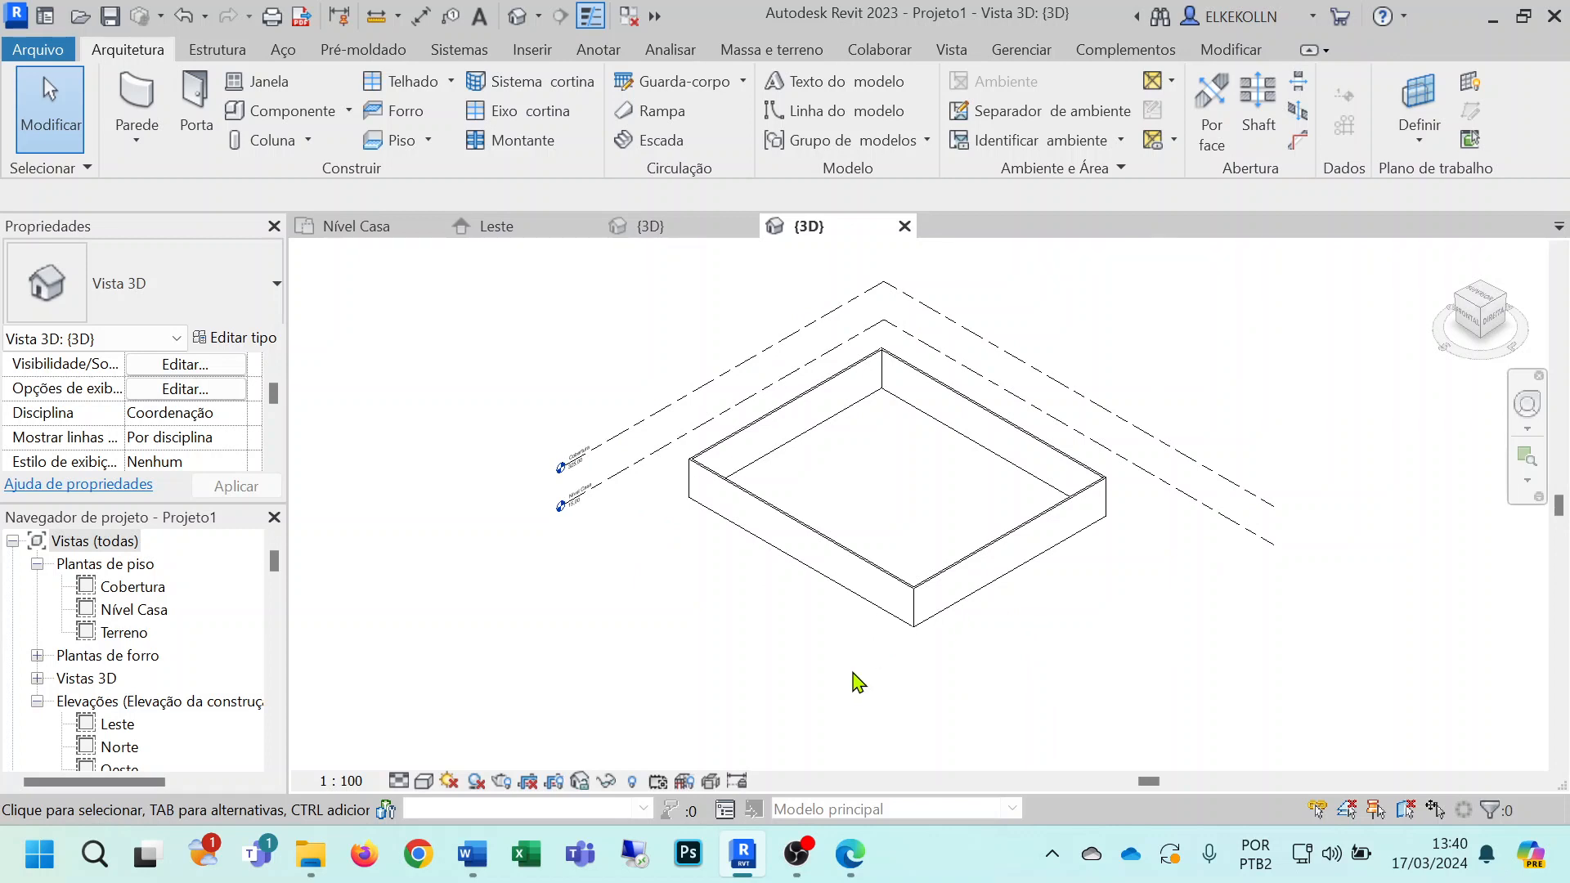
{"action": "left_click", "coordinate": [422, 781]}
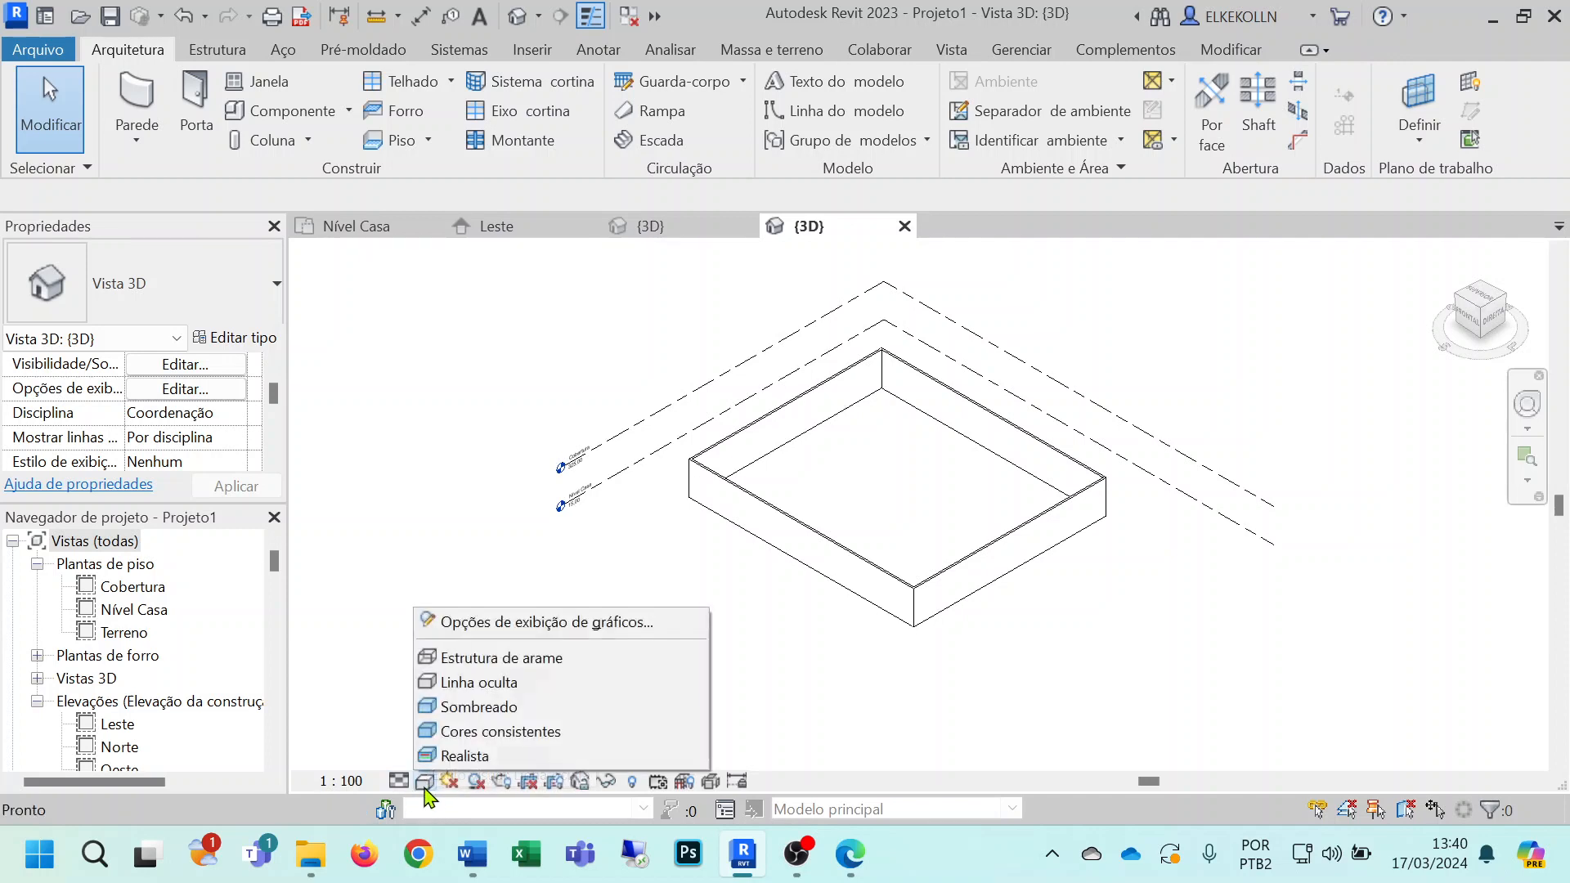
{"action": "left_click", "coordinate": [459, 708]}
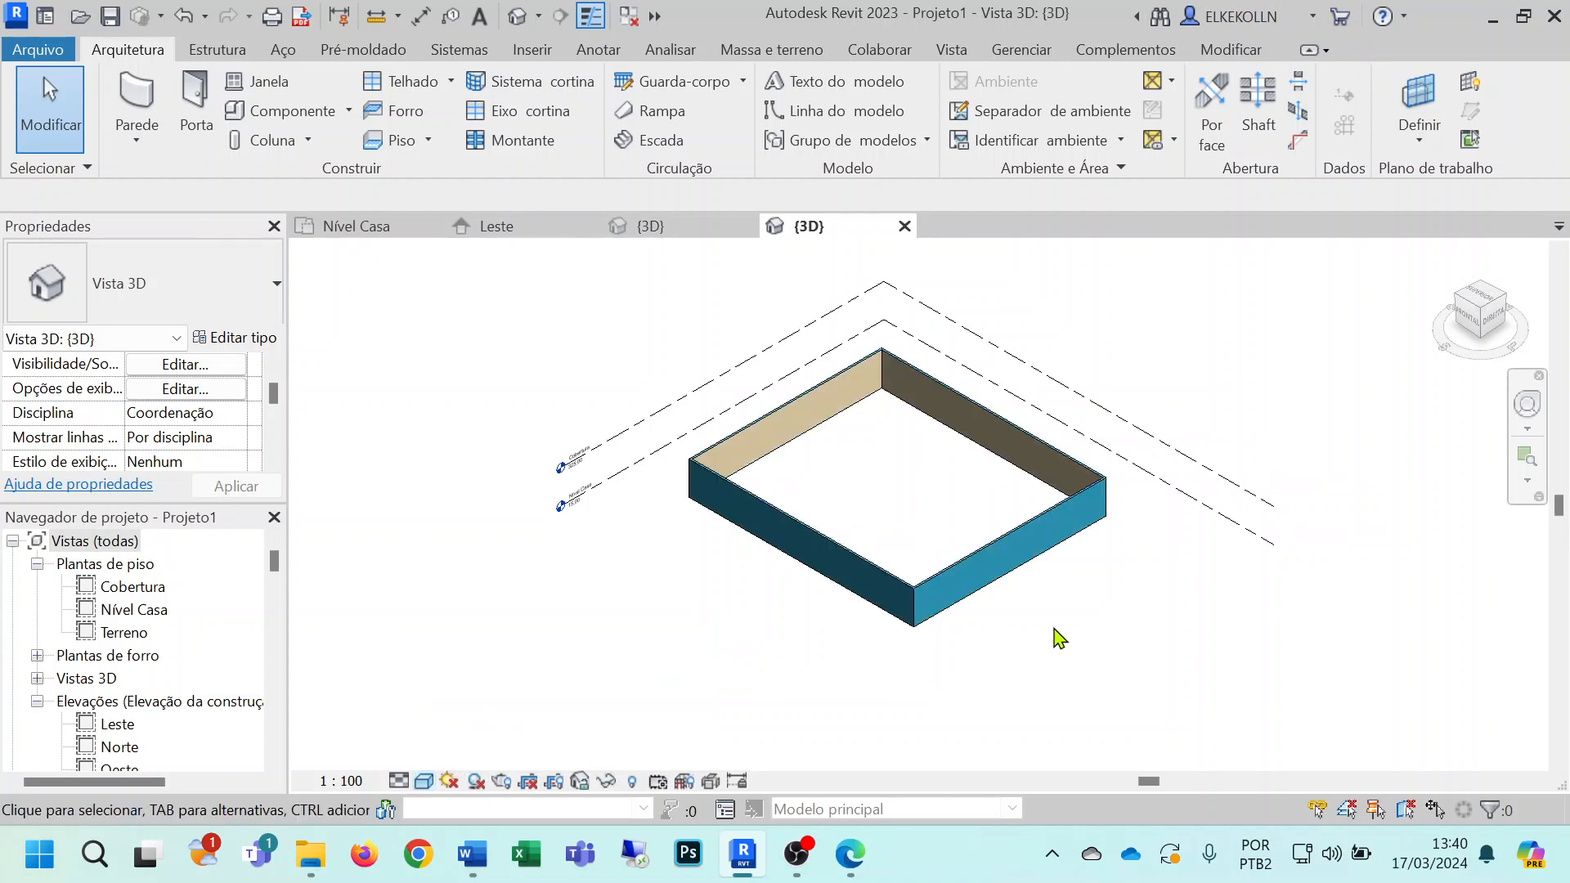
{"action": "middle_click_drag", "start_coordinate": [1055, 638], "coordinate": [887, 623], "text": "shift"}
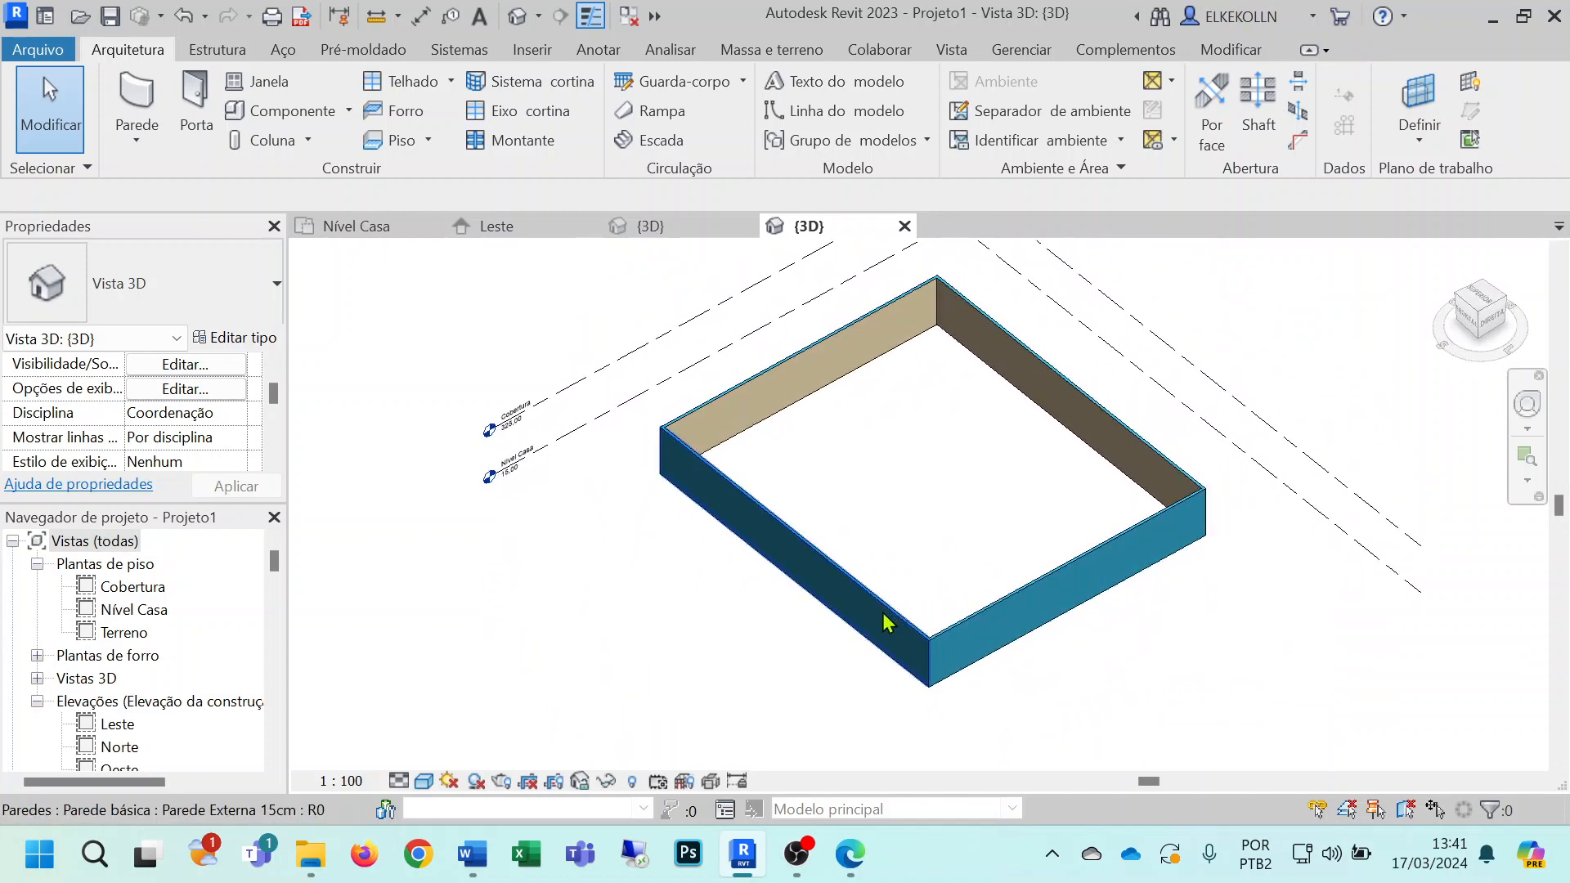
{"action": "scroll", "coordinate": [881, 650], "scroll_direction": "up", "scroll_amount": 3}
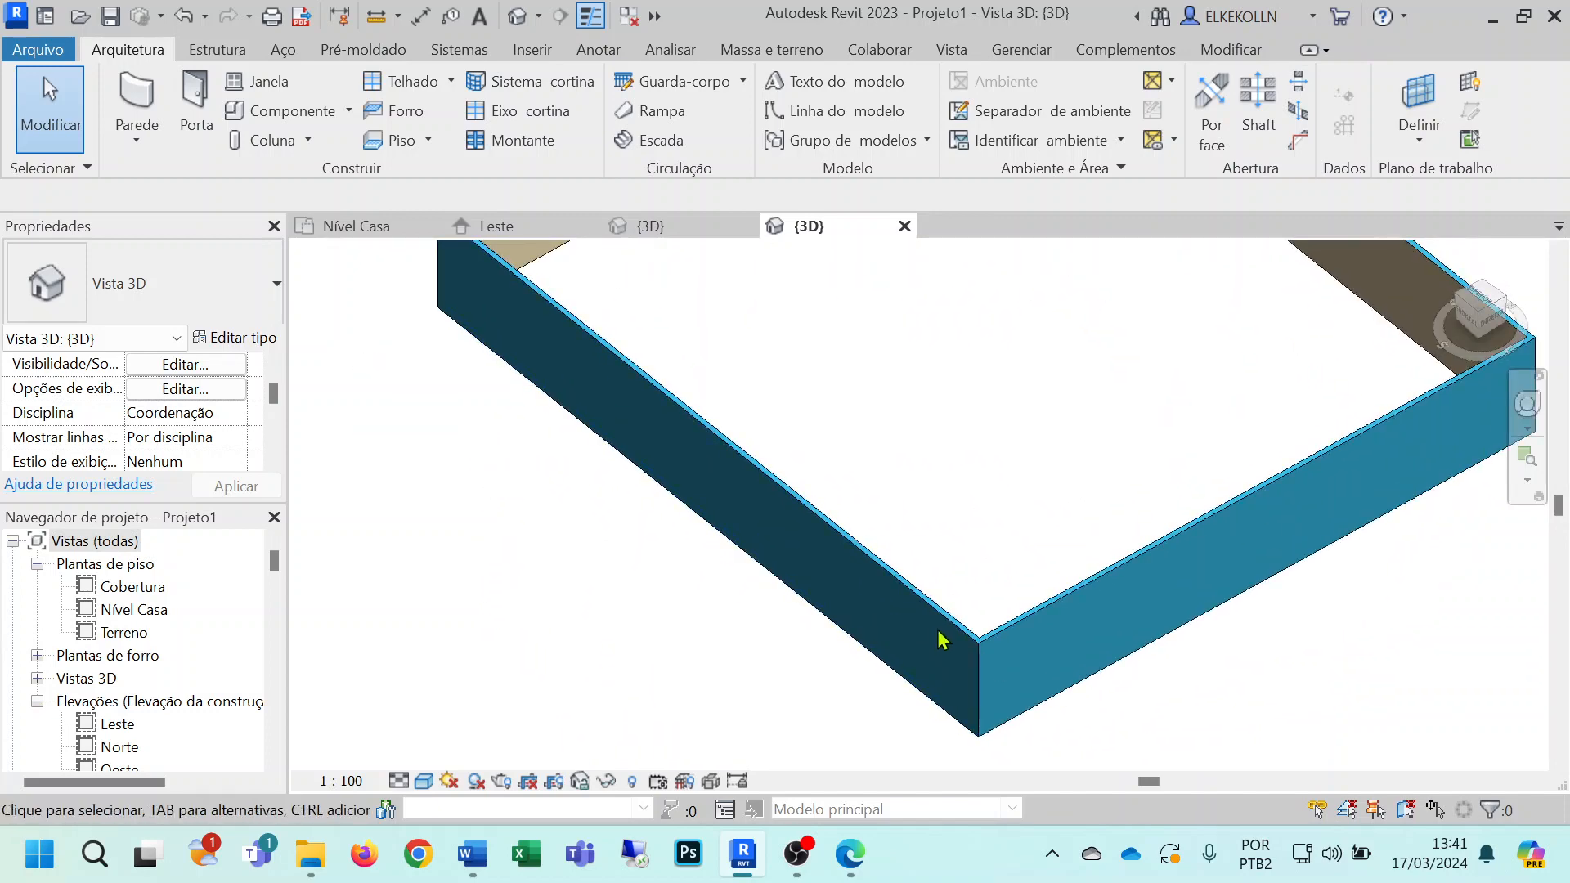
{"action": "middle_click_drag", "start_coordinate": [981, 544], "coordinate": [660, 452], "text": "shift"}
{"action": "scroll", "coordinate": [661, 452], "scroll_direction": "down", "scroll_amount": 3}
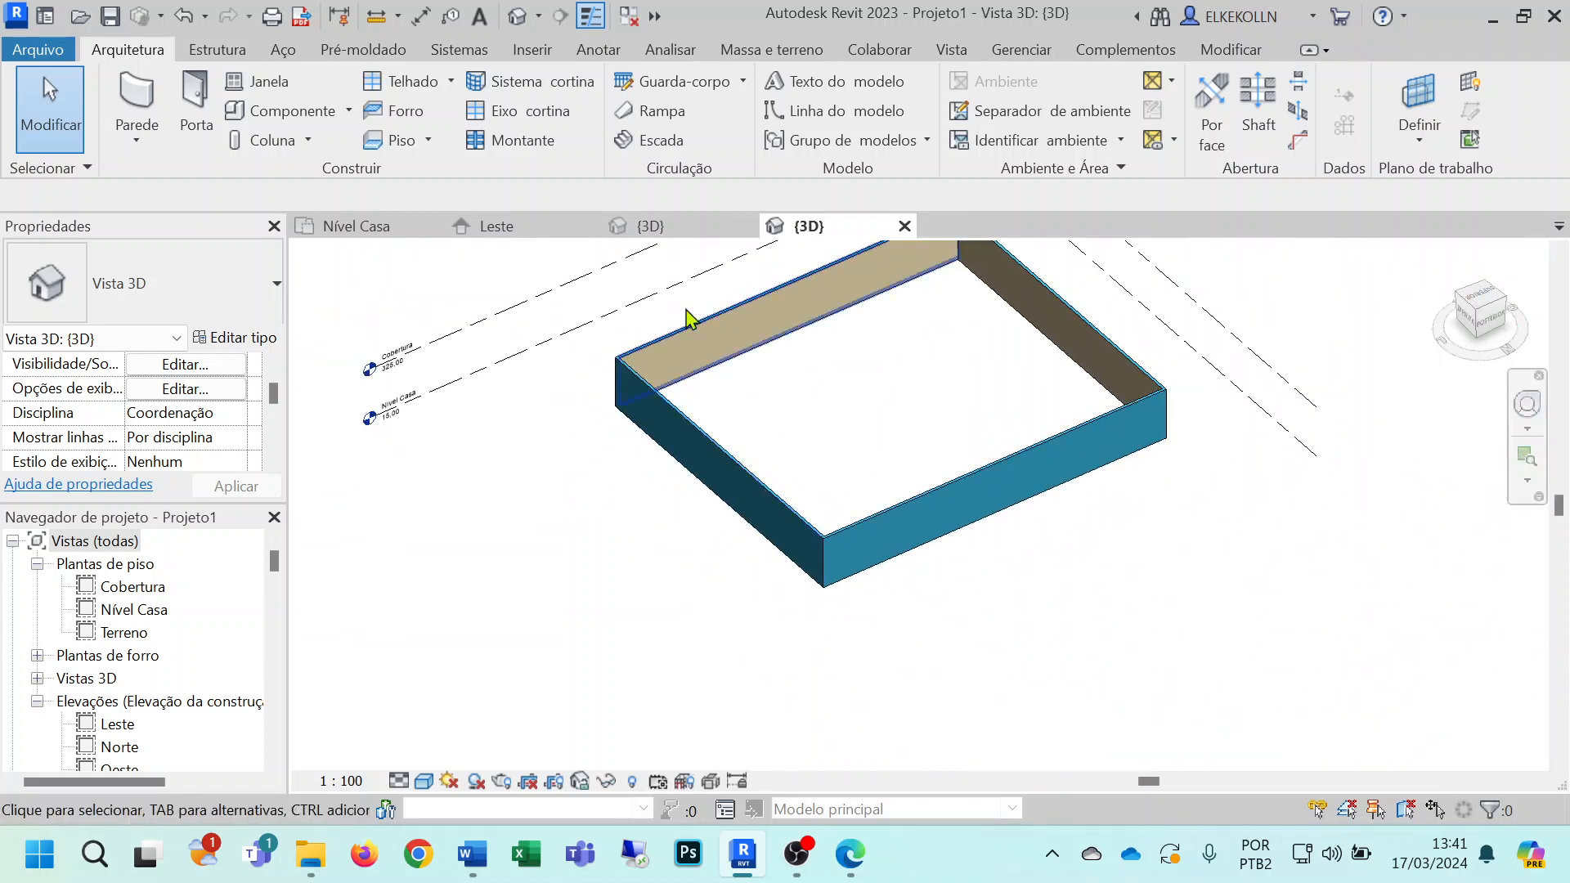
Step: Flip the orientation of the rectangle's west wall in the Nível Casa plan so its finish faces are inverted
{"action": "left_click", "coordinate": [354, 232]}
{"action": "scroll", "coordinate": [781, 532], "scroll_direction": "up", "scroll_amount": 2}
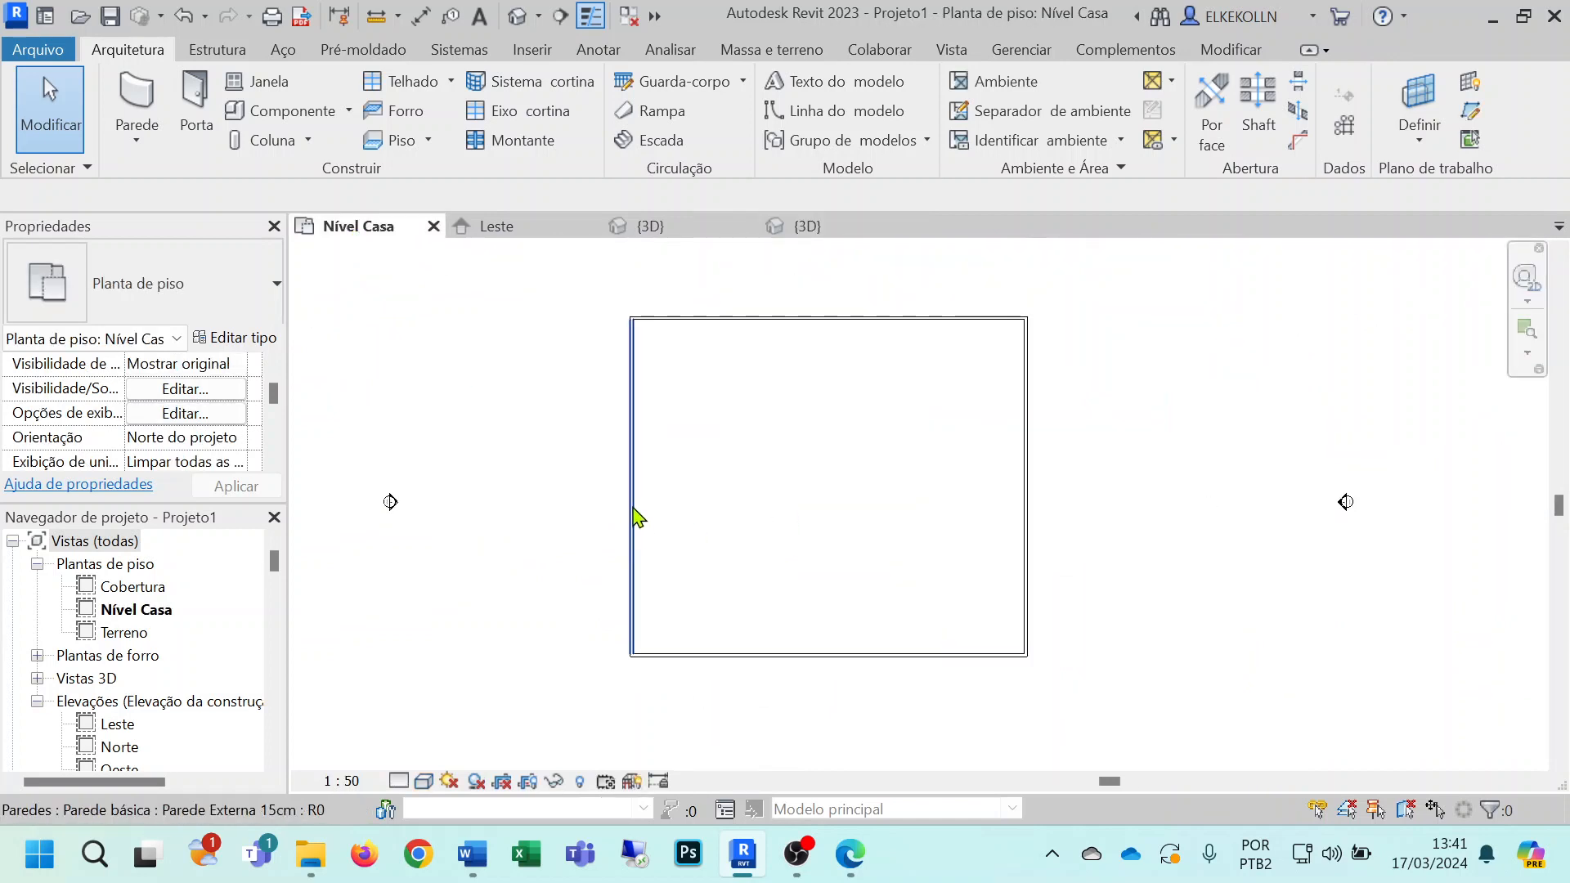
{"action": "left_click", "coordinate": [639, 517]}
{"action": "left_click", "coordinate": [816, 487]}
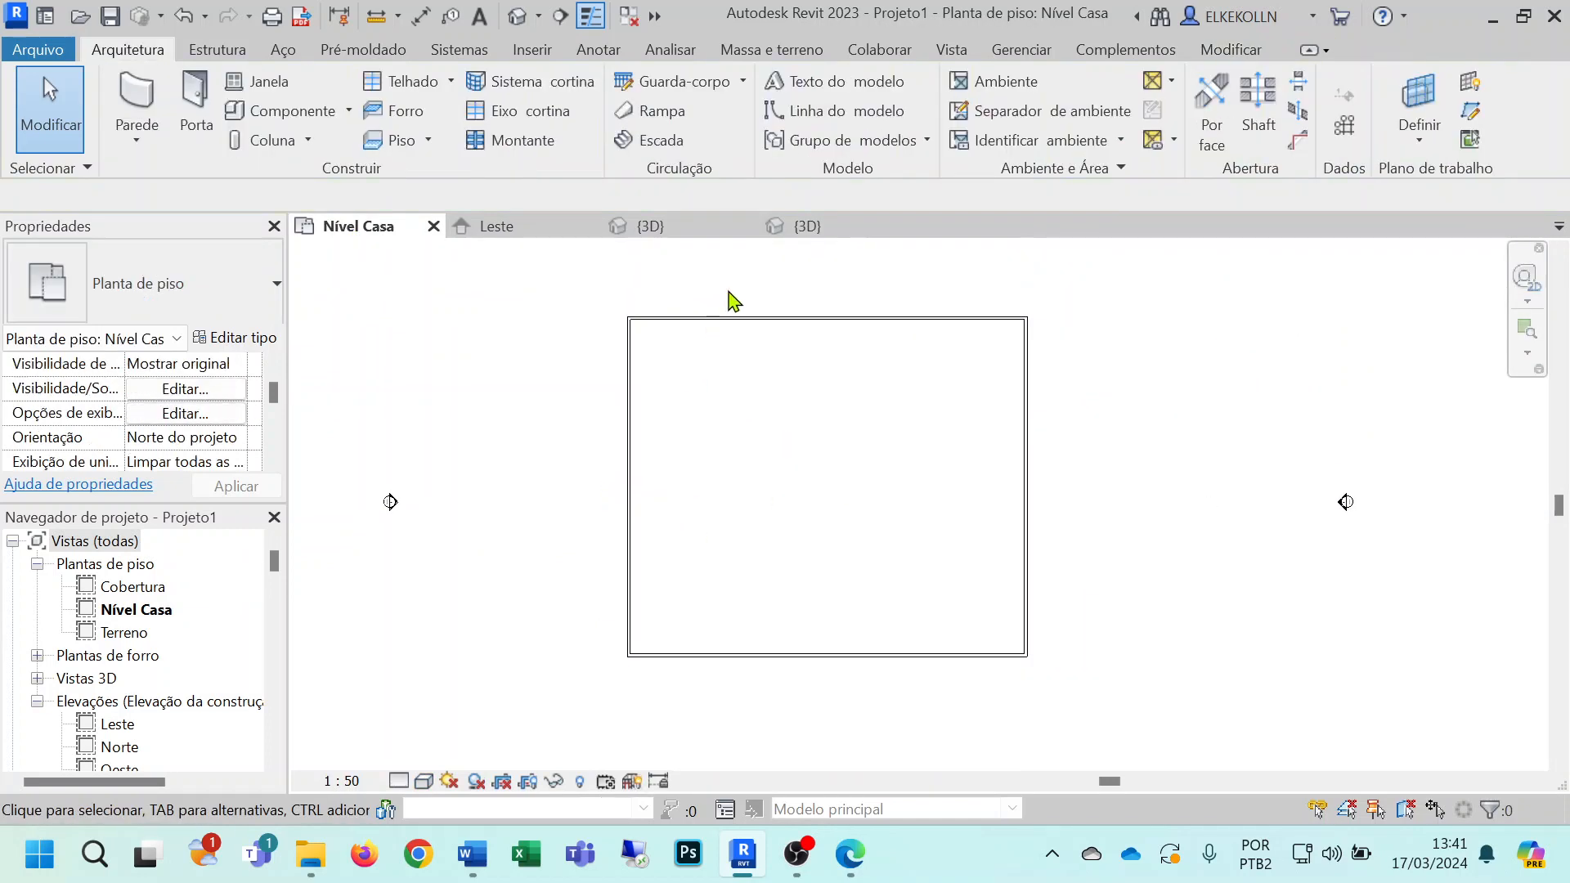
Step: Examine the exterior and interior faces of the walls in 3D, comparing the flipped west wall with the others
{"action": "left_click", "coordinate": [799, 227]}
{"action": "middle_click_drag", "start_coordinate": [913, 421], "coordinate": [641, 445], "text": "shift"}
{"action": "scroll", "coordinate": [652, 460], "scroll_direction": "up", "scroll_amount": 3}
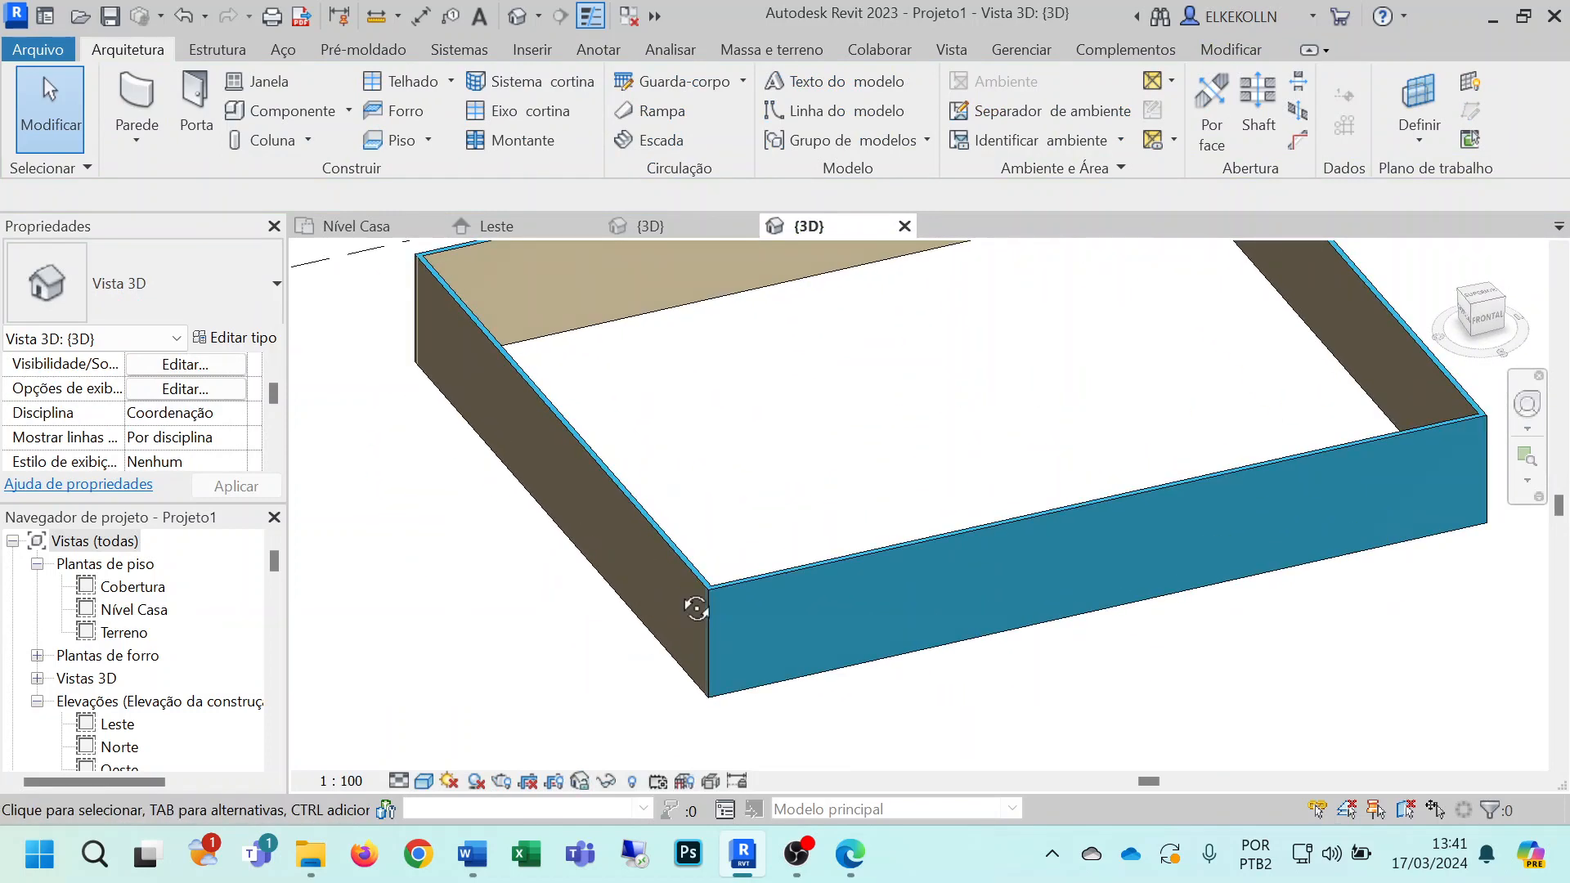
{"action": "middle_click_drag", "start_coordinate": [698, 606], "coordinate": [799, 666], "text": "shift"}
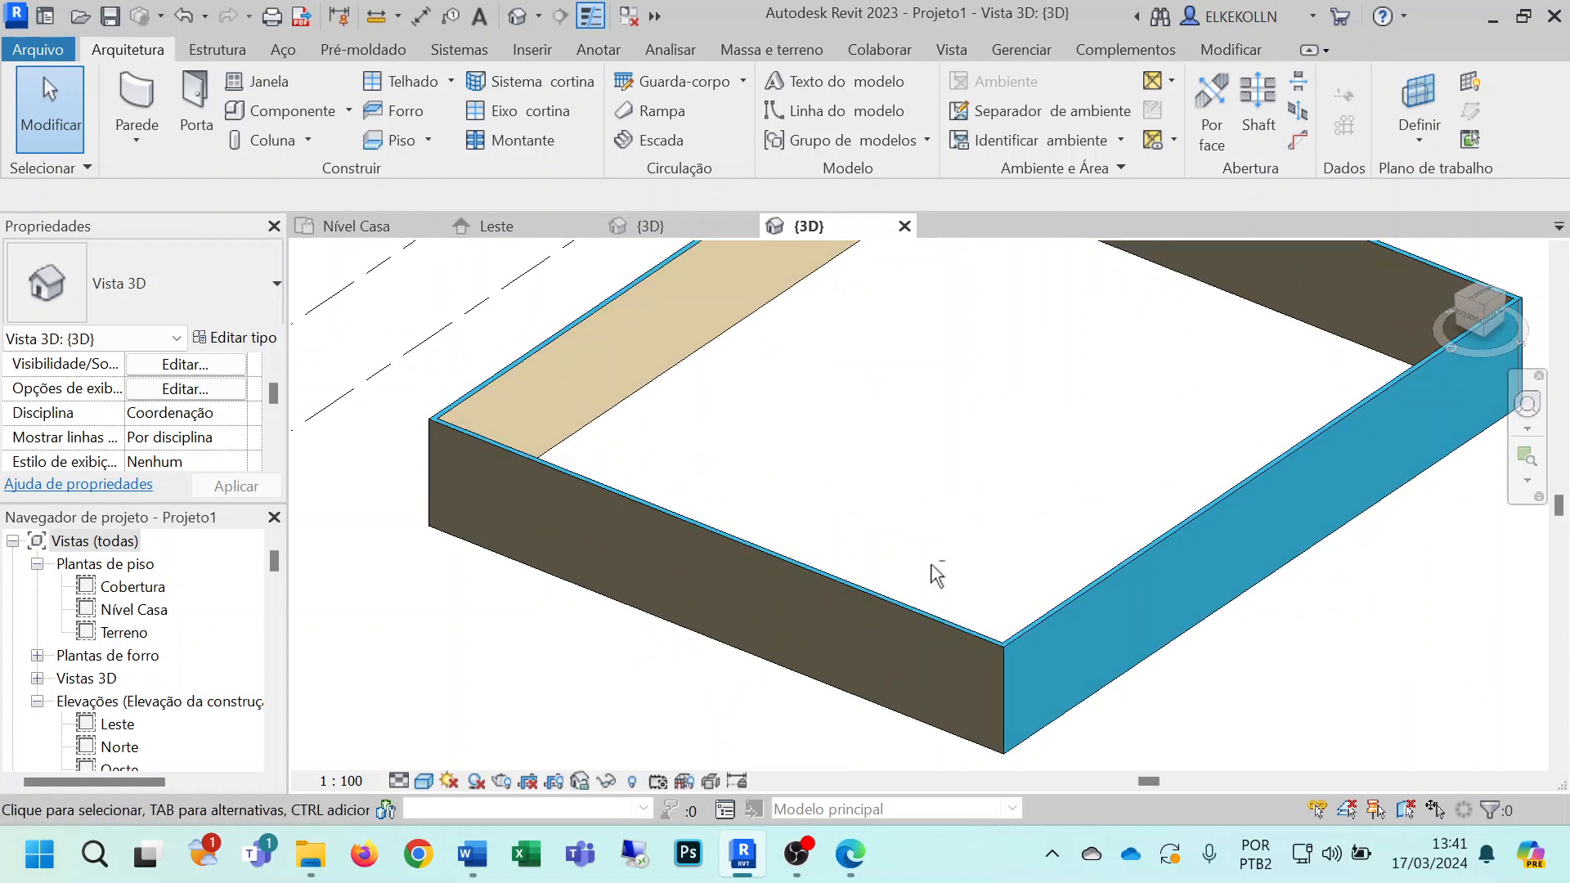
{"action": "middle_click_drag", "start_coordinate": [937, 575], "coordinate": [687, 310], "text": "shift"}
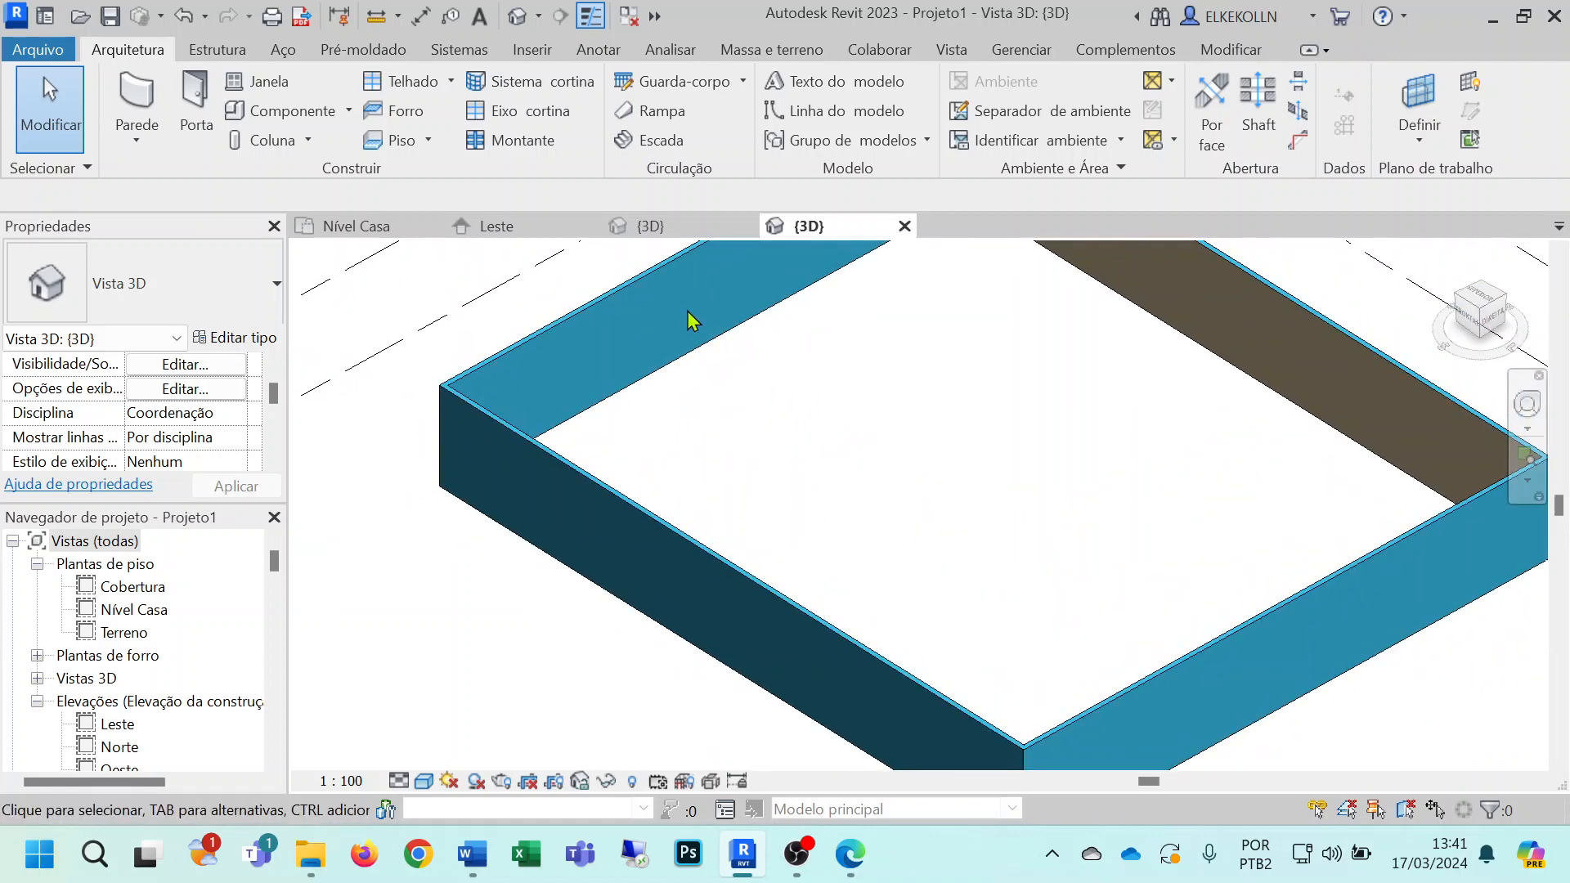
{"action": "scroll", "coordinate": [818, 445], "scroll_direction": "down", "scroll_amount": 3}
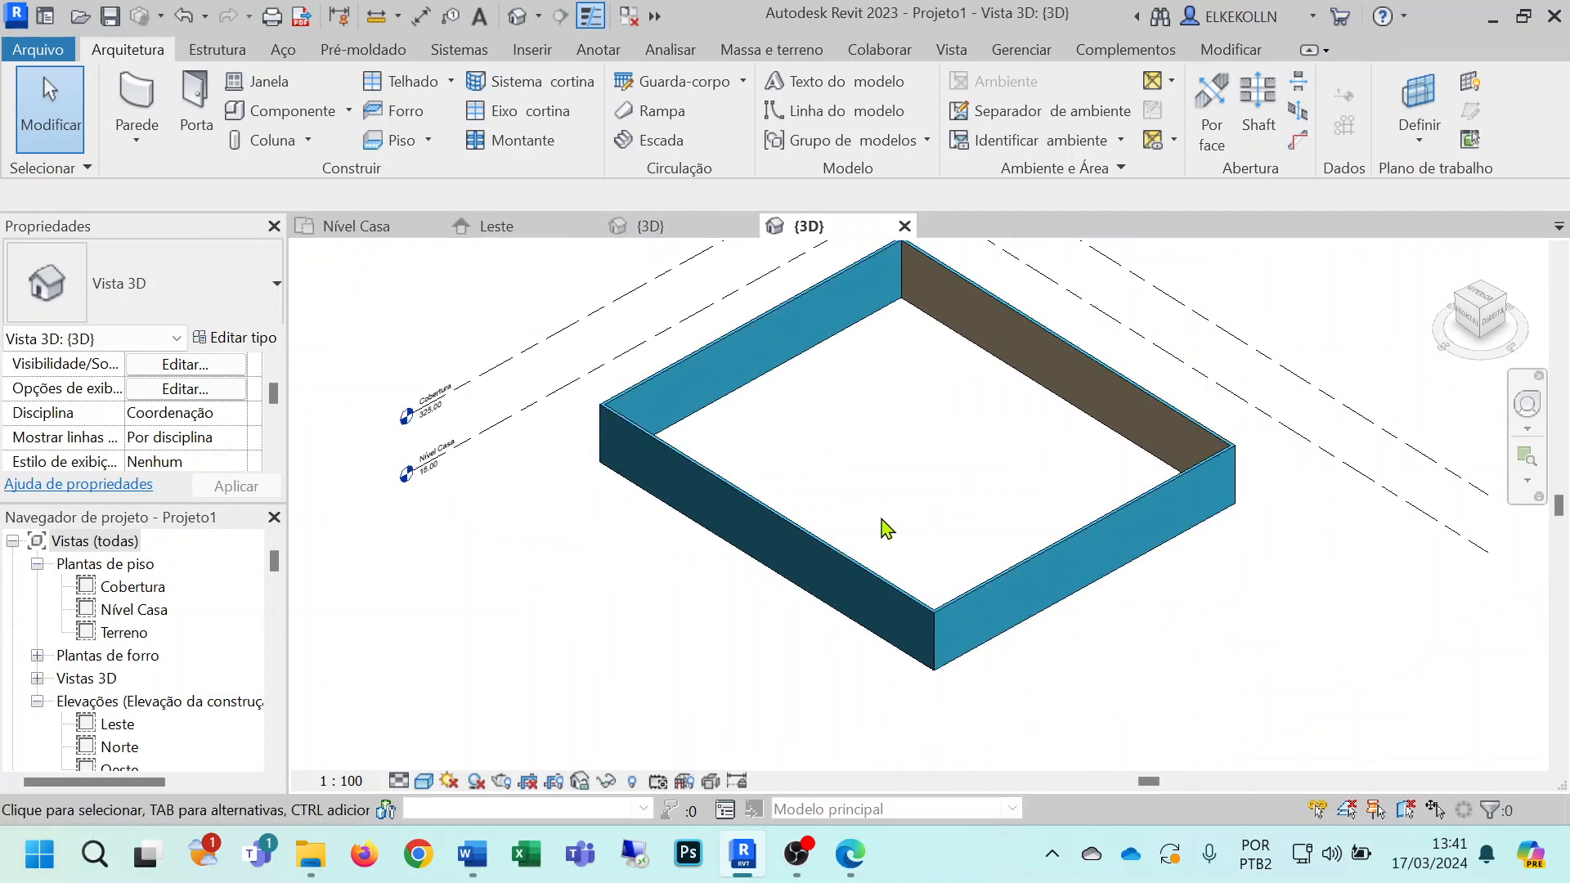
{"action": "left_click", "coordinate": [343, 227]}
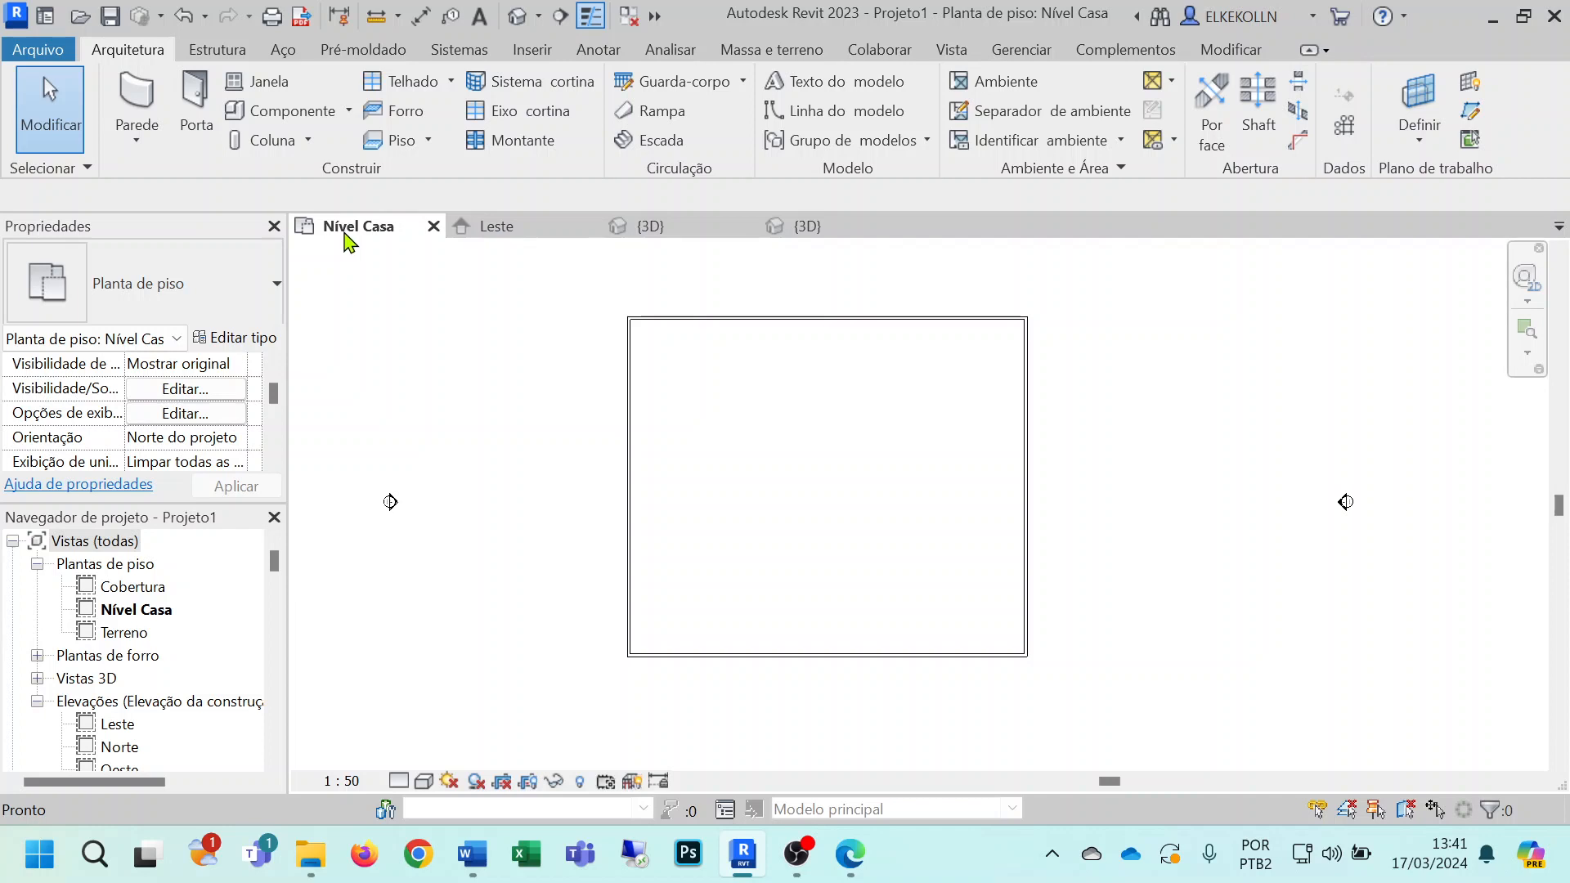
{"action": "left_click", "coordinate": [799, 226]}
{"action": "middle_click_drag", "start_coordinate": [1072, 386], "coordinate": [907, 693], "text": "shift"}
Step: Select the inverted west wall and flip it back in the Nível Casa plan so its exterior finish faces outward
{"action": "left_click", "coordinate": [879, 661]}
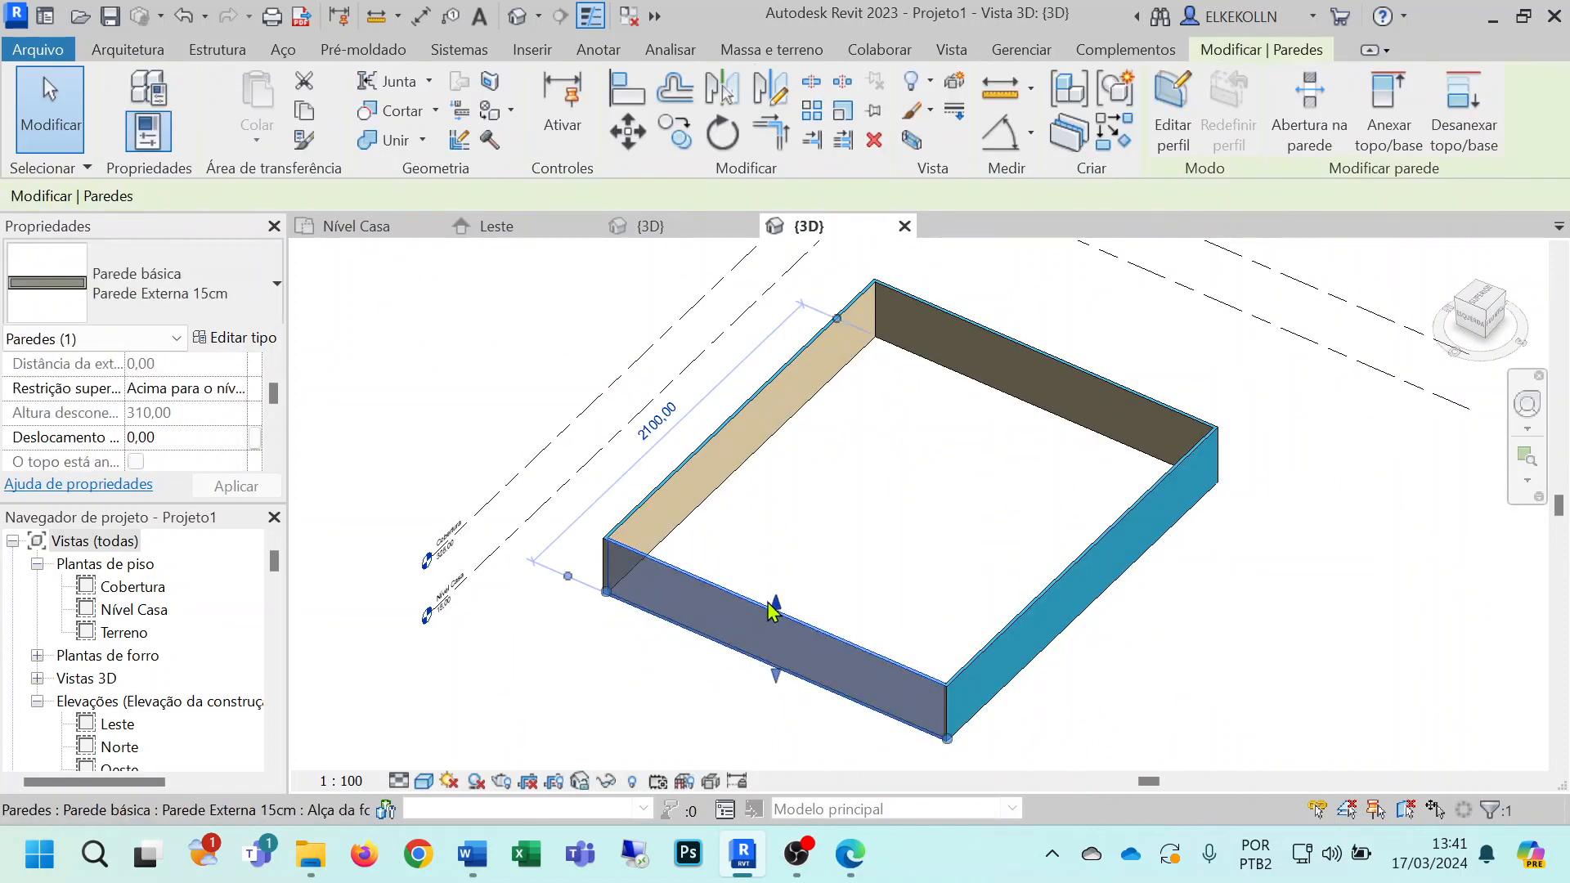
{"action": "left_click", "coordinate": [343, 229]}
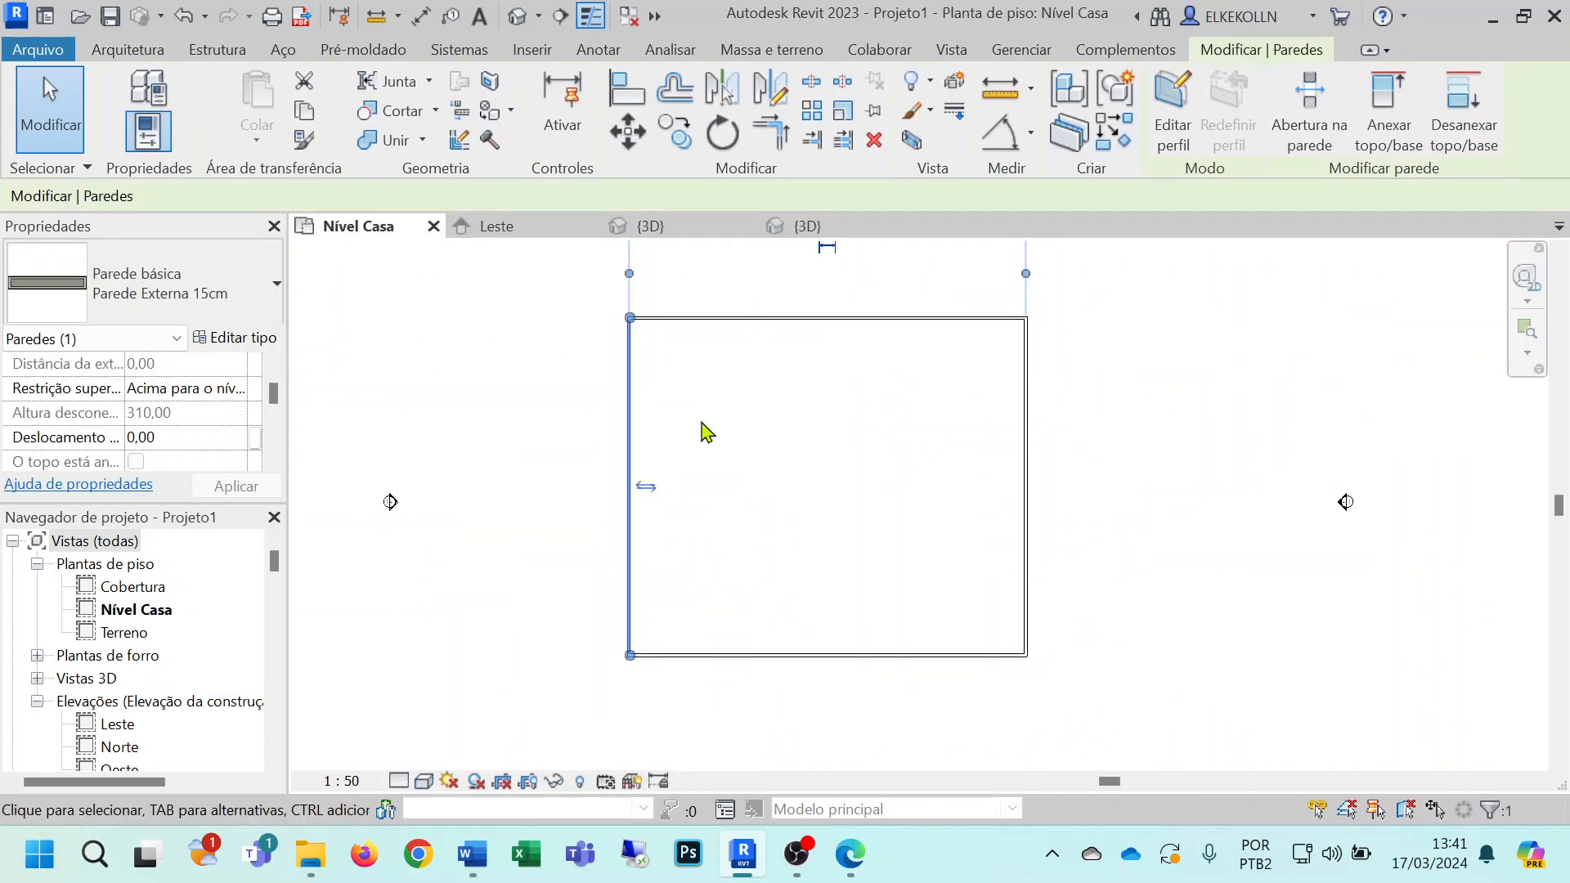
{"action": "scroll", "coordinate": [667, 536], "scroll_direction": "up", "scroll_amount": 3}
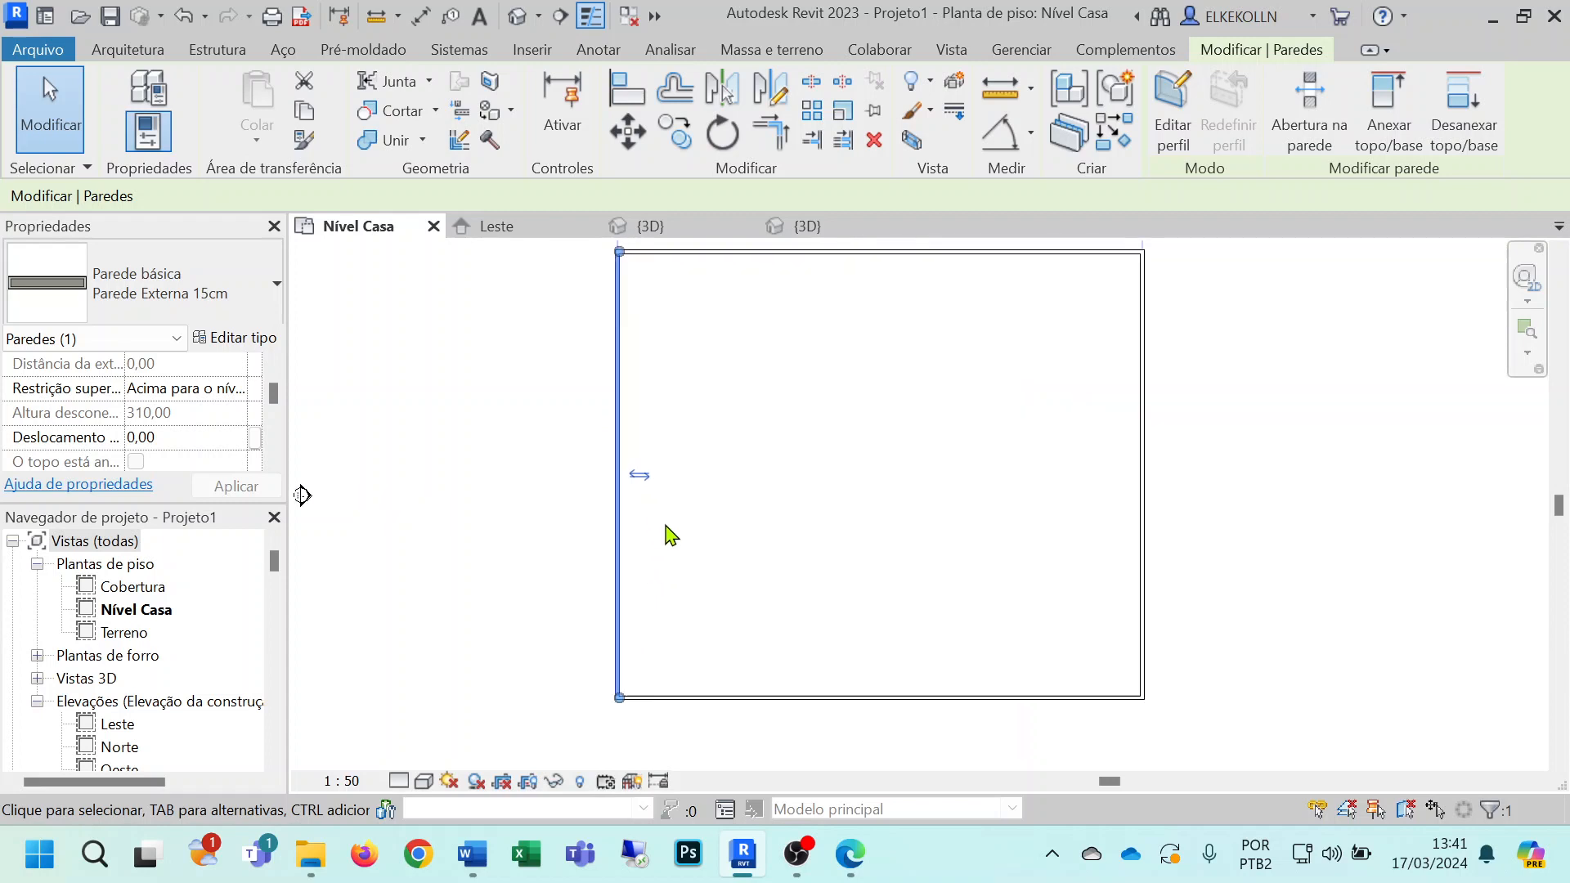
{"action": "scroll", "coordinate": [667, 536], "scroll_direction": "up", "scroll_amount": 1}
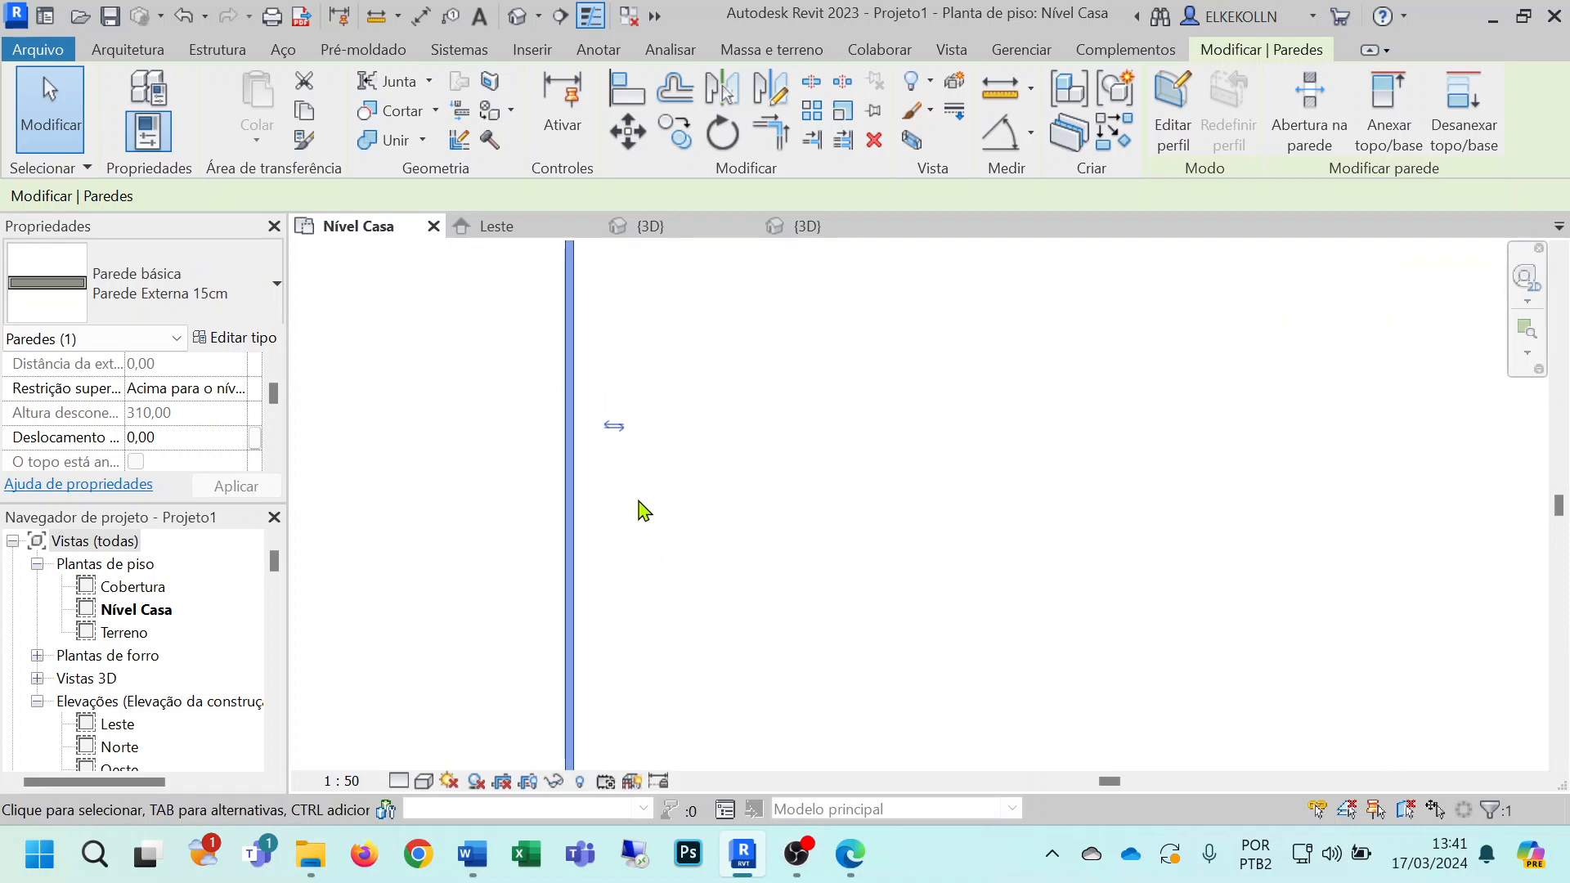
{"action": "left_click", "coordinate": [617, 427]}
{"action": "scroll", "coordinate": [768, 439], "scroll_direction": "down", "scroll_amount": 3}
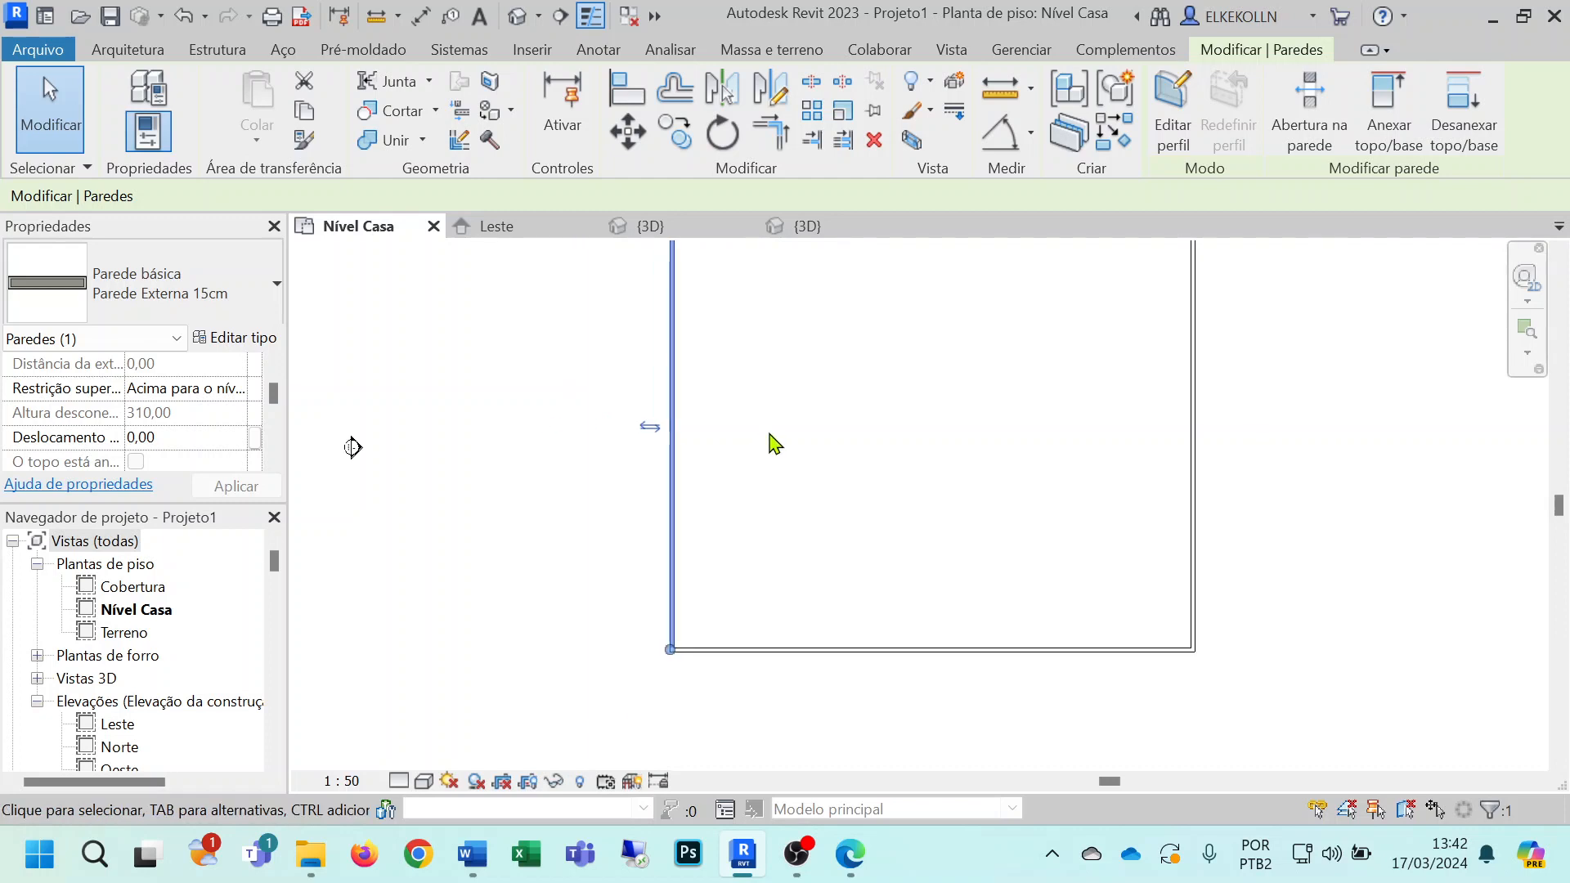
Step: Inspect the four walls in 3D to check that their exterior faces all point outward
{"action": "left_click", "coordinate": [807, 228]}
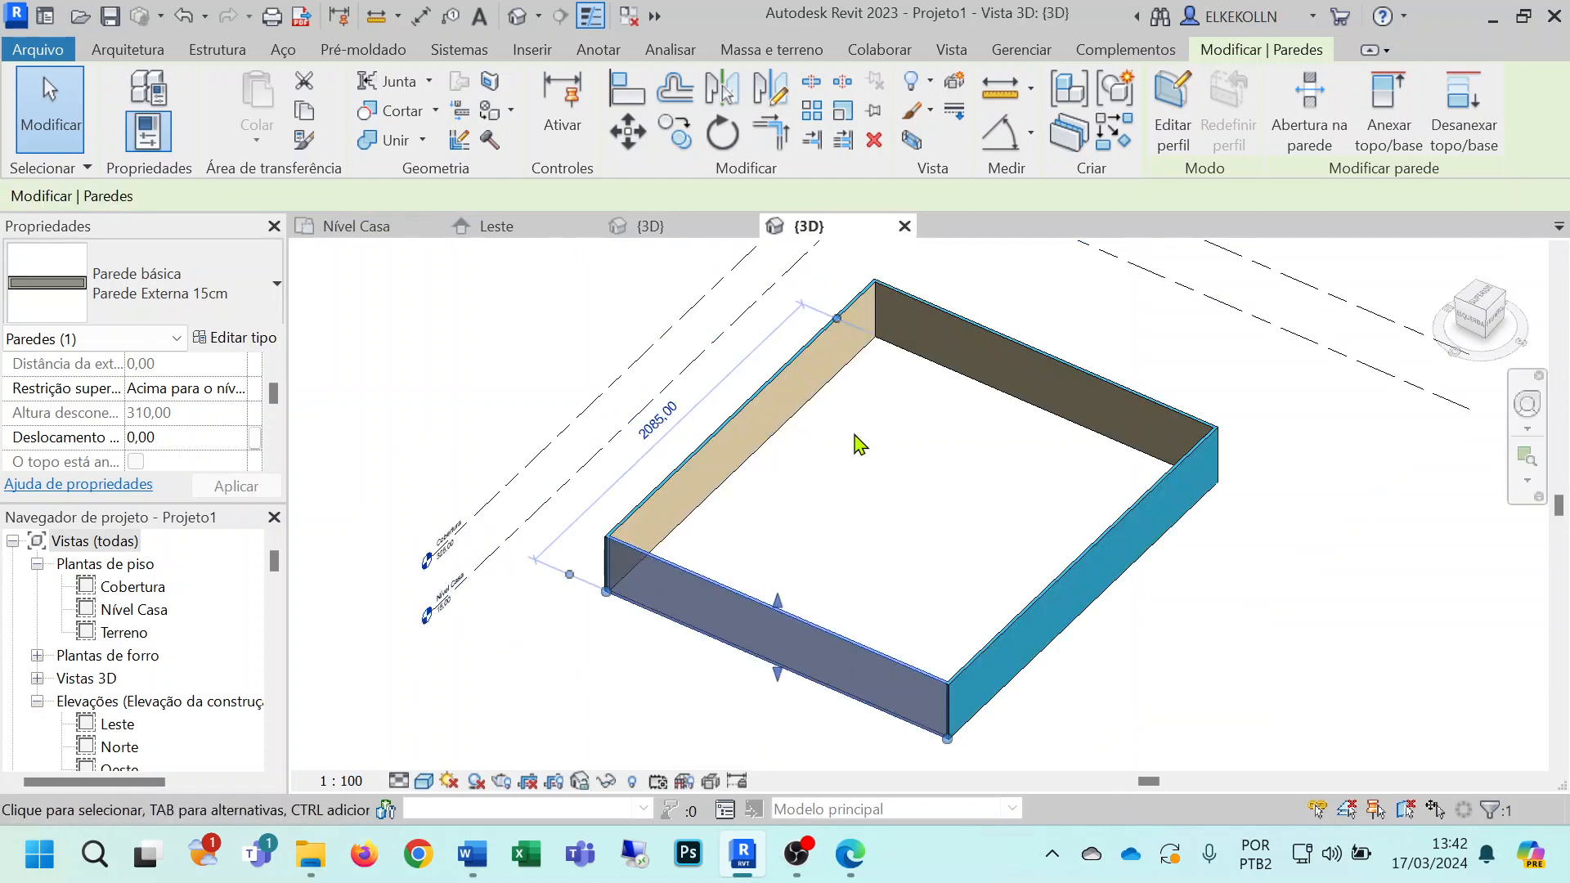
{"action": "left_click", "coordinate": [875, 581]}
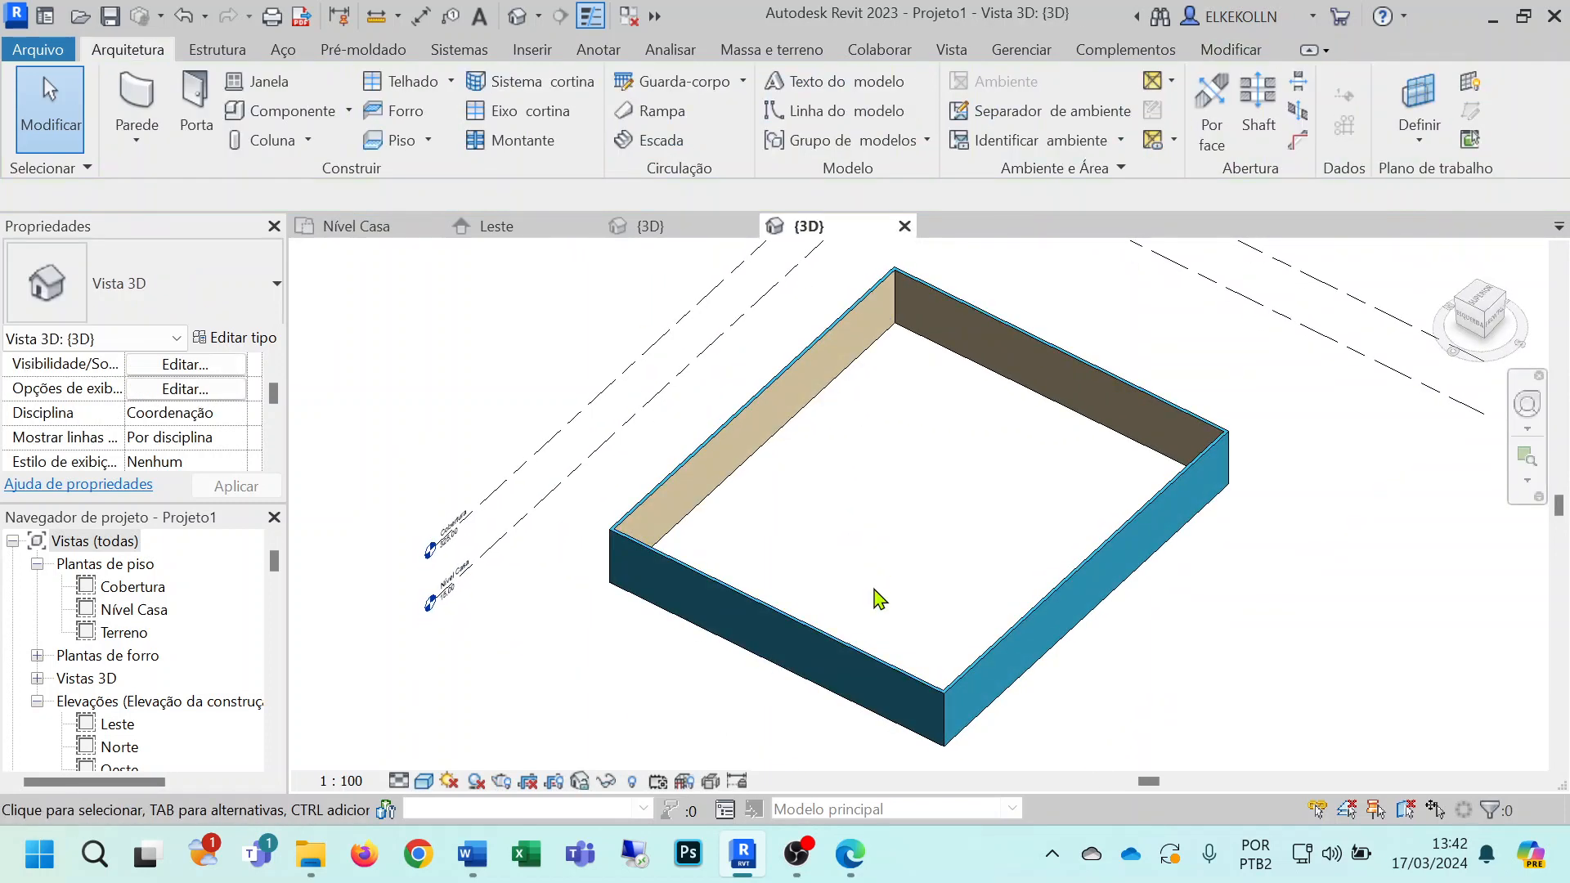
{"action": "middle_click_drag", "start_coordinate": [875, 596], "coordinate": [797, 486]}
{"action": "mouse_move", "coordinate": [795, 550]}
{"action": "middle_mouse_down", "text": "shift"}
{"action": "mouse_move", "coordinate": [519, 550]}
{"action": "mouse_move", "coordinate": [884, 562]}
{"action": "mouse_move", "coordinate": [900, 365]}
{"action": "mouse_move", "coordinate": [786, 528]}
{"action": "middle_mouse_up", "text": "shift"}
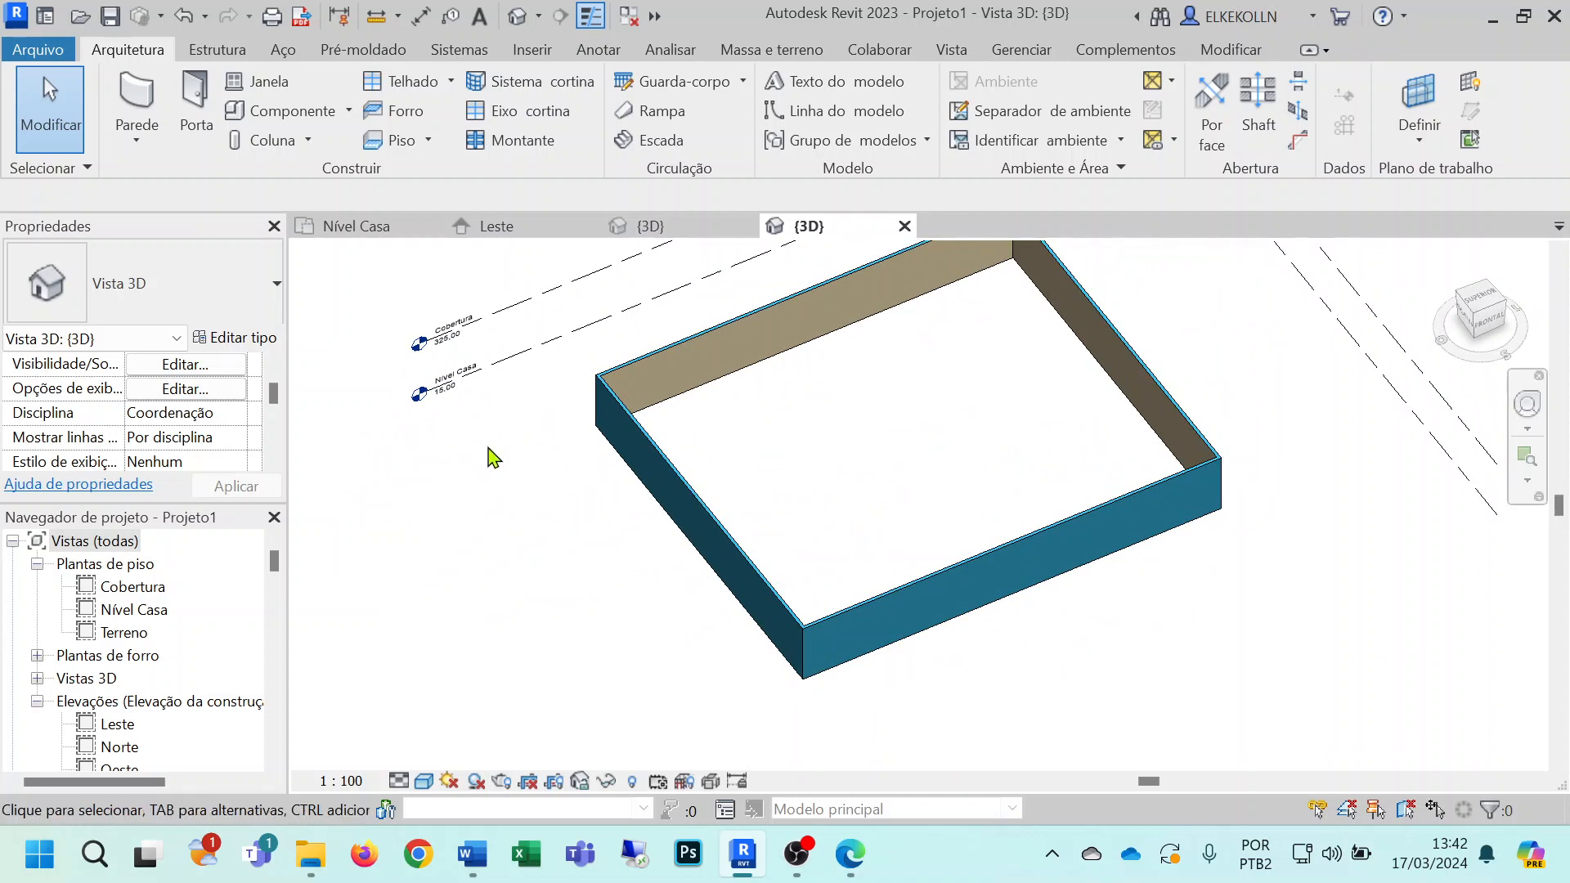
Step: Return to the Nível Casa plan with the whole rectangle in view, and switch to the PDF floor plan in Microsoft Edge
{"action": "left_click", "coordinate": [357, 229]}
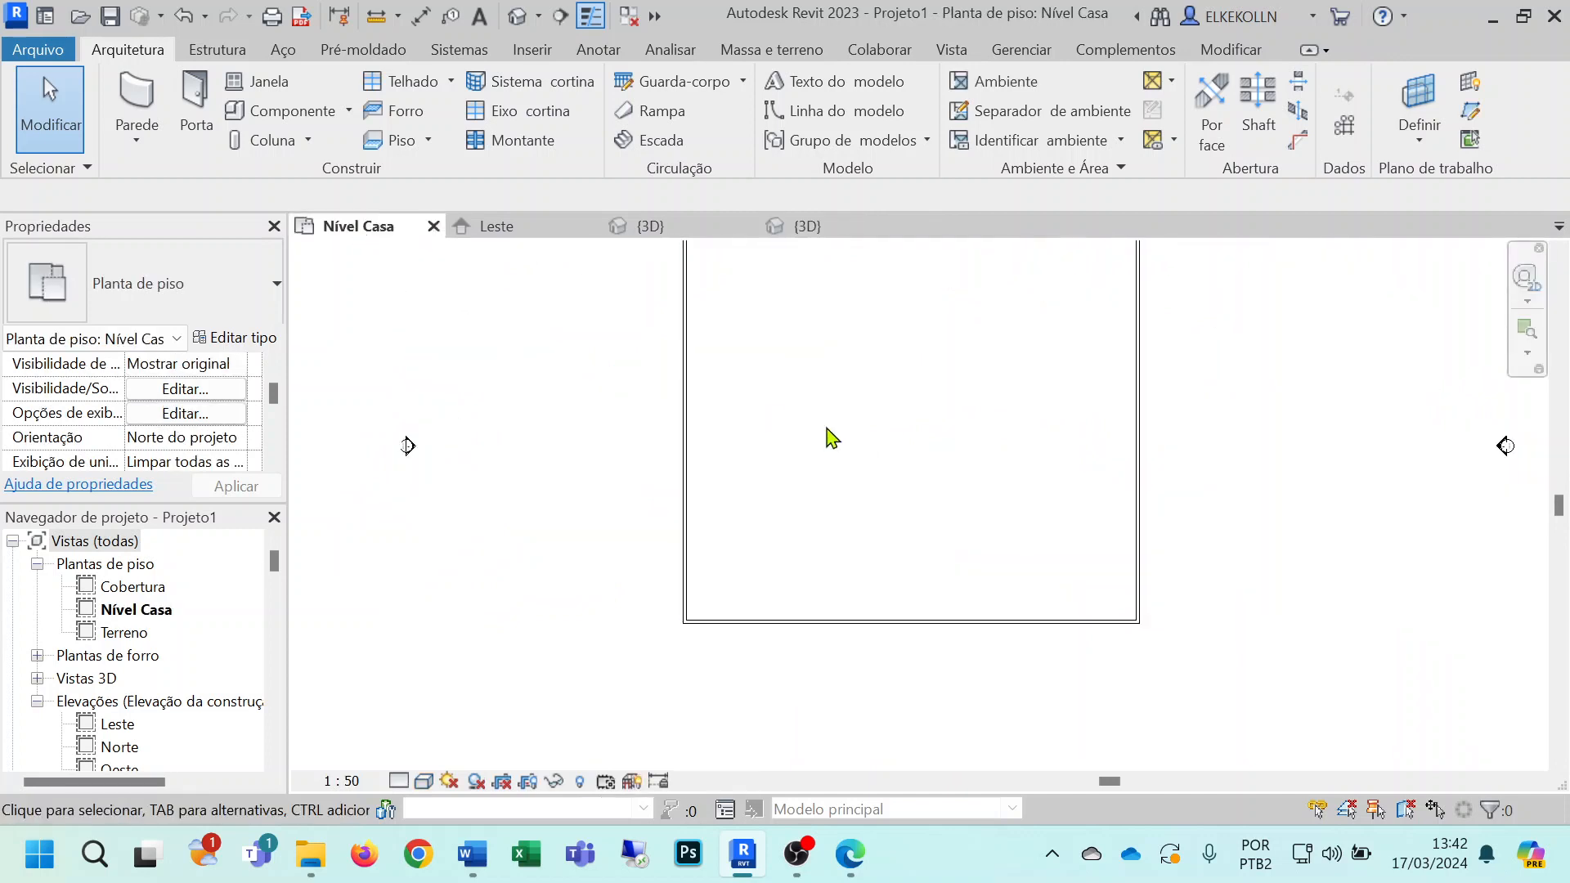
{"action": "scroll", "coordinate": [899, 445], "scroll_direction": "down", "scroll_amount": 3}
{"action": "middle_click_drag", "start_coordinate": [911, 444], "coordinate": [801, 514]}
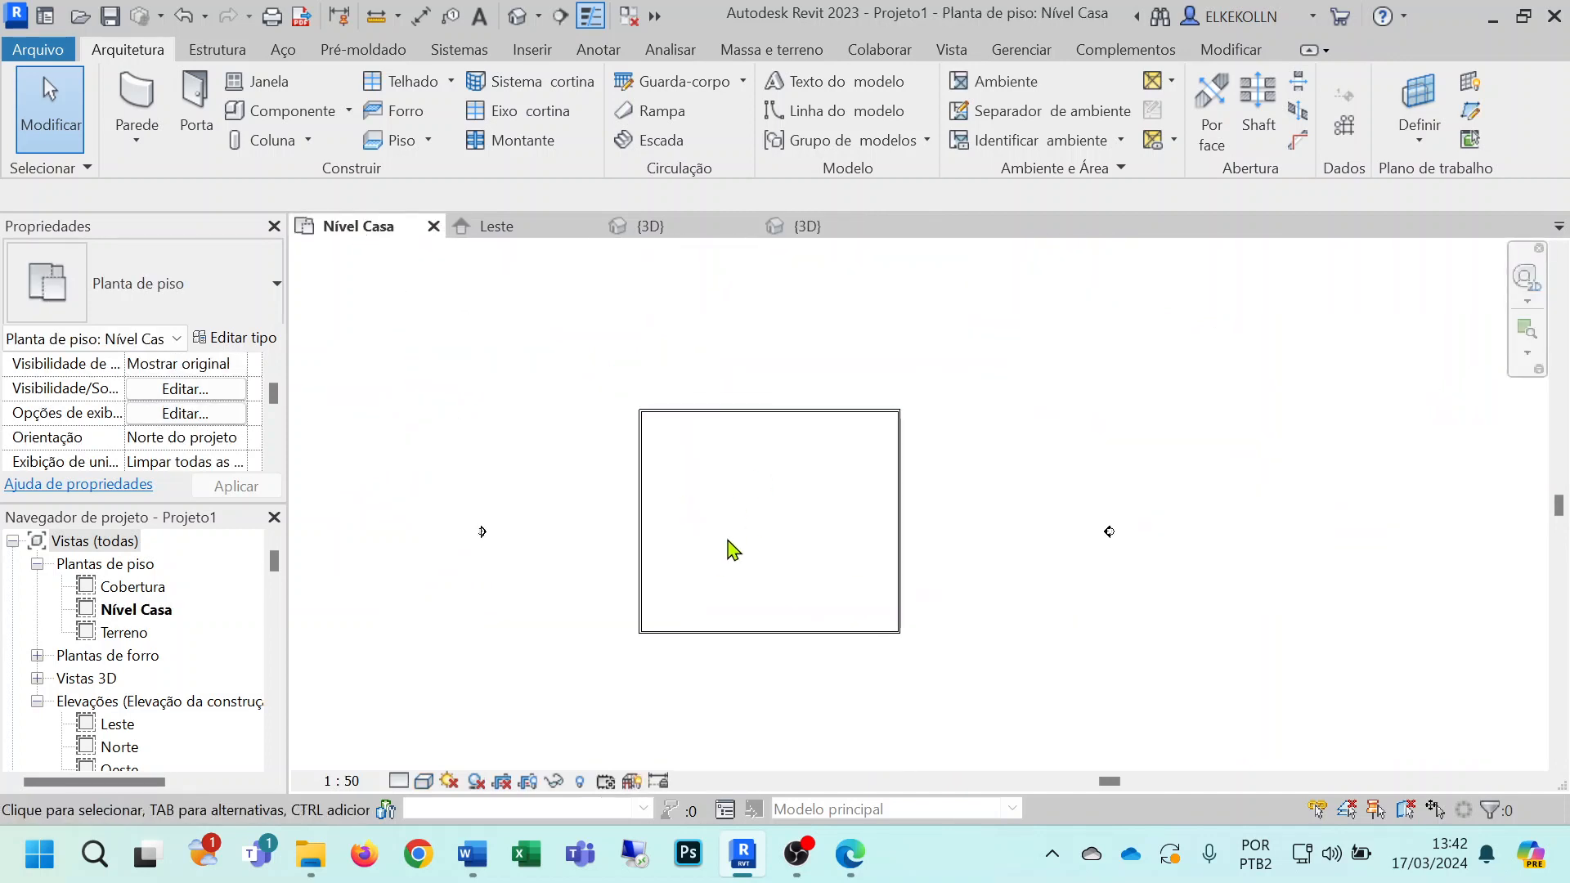
{"action": "left_click", "coordinate": [849, 869]}
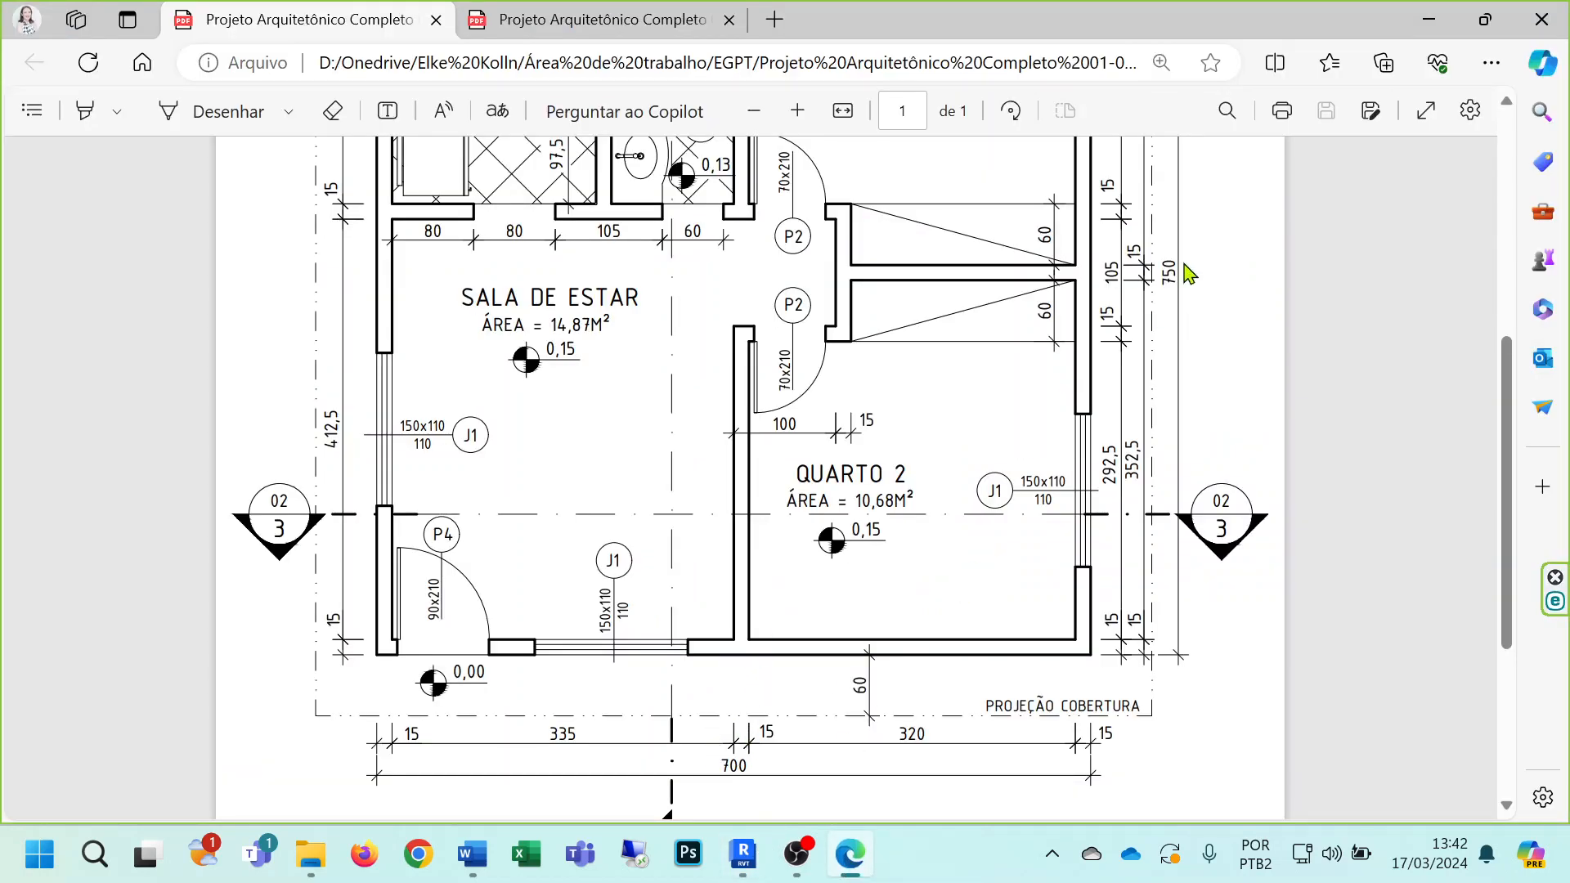
Step: Switch back to Revit's Nível Casa plan and set up an aligned dimension that references Faces da parede
{"action": "left_click", "coordinate": [740, 855]}
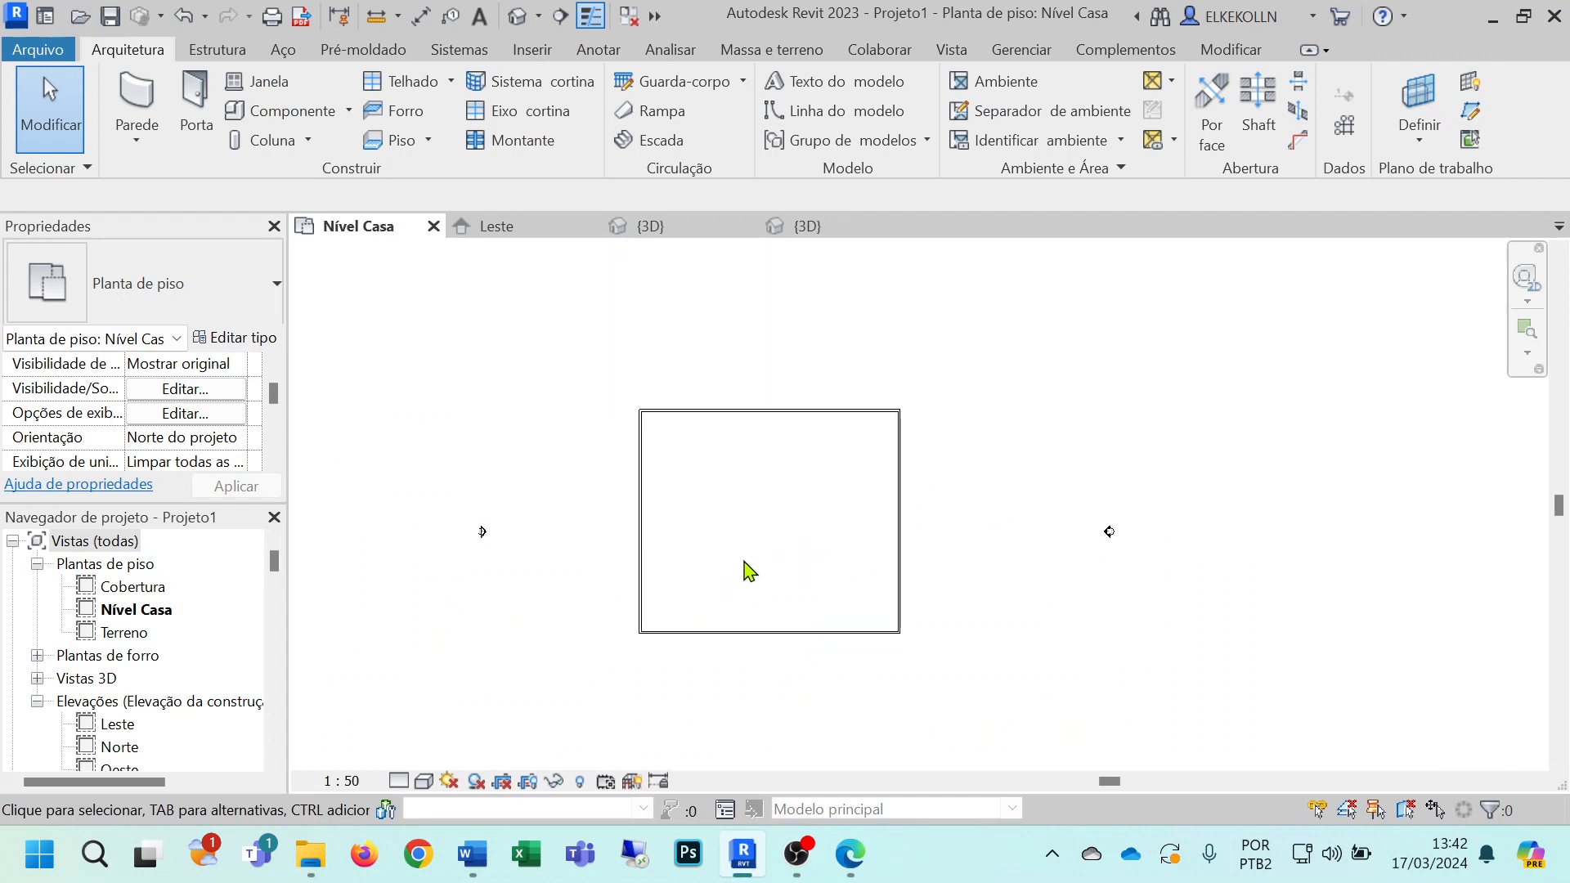
{"action": "scroll", "coordinate": [750, 571], "scroll_direction": "up", "scroll_amount": 2}
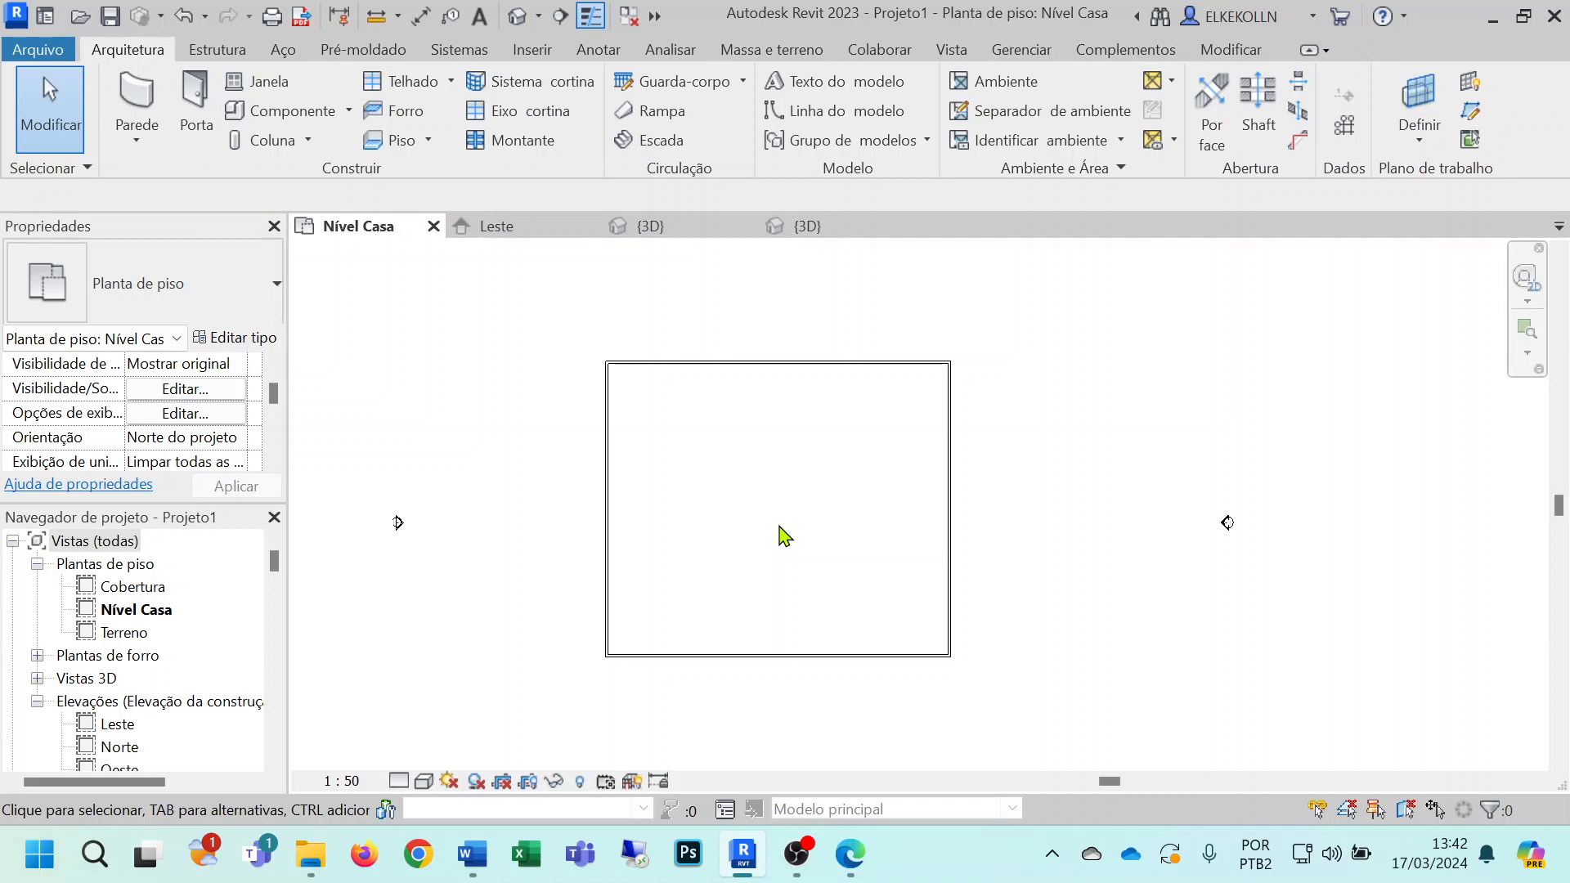
{"action": "key", "text": "d"}
{"action": "key", "text": "i"}
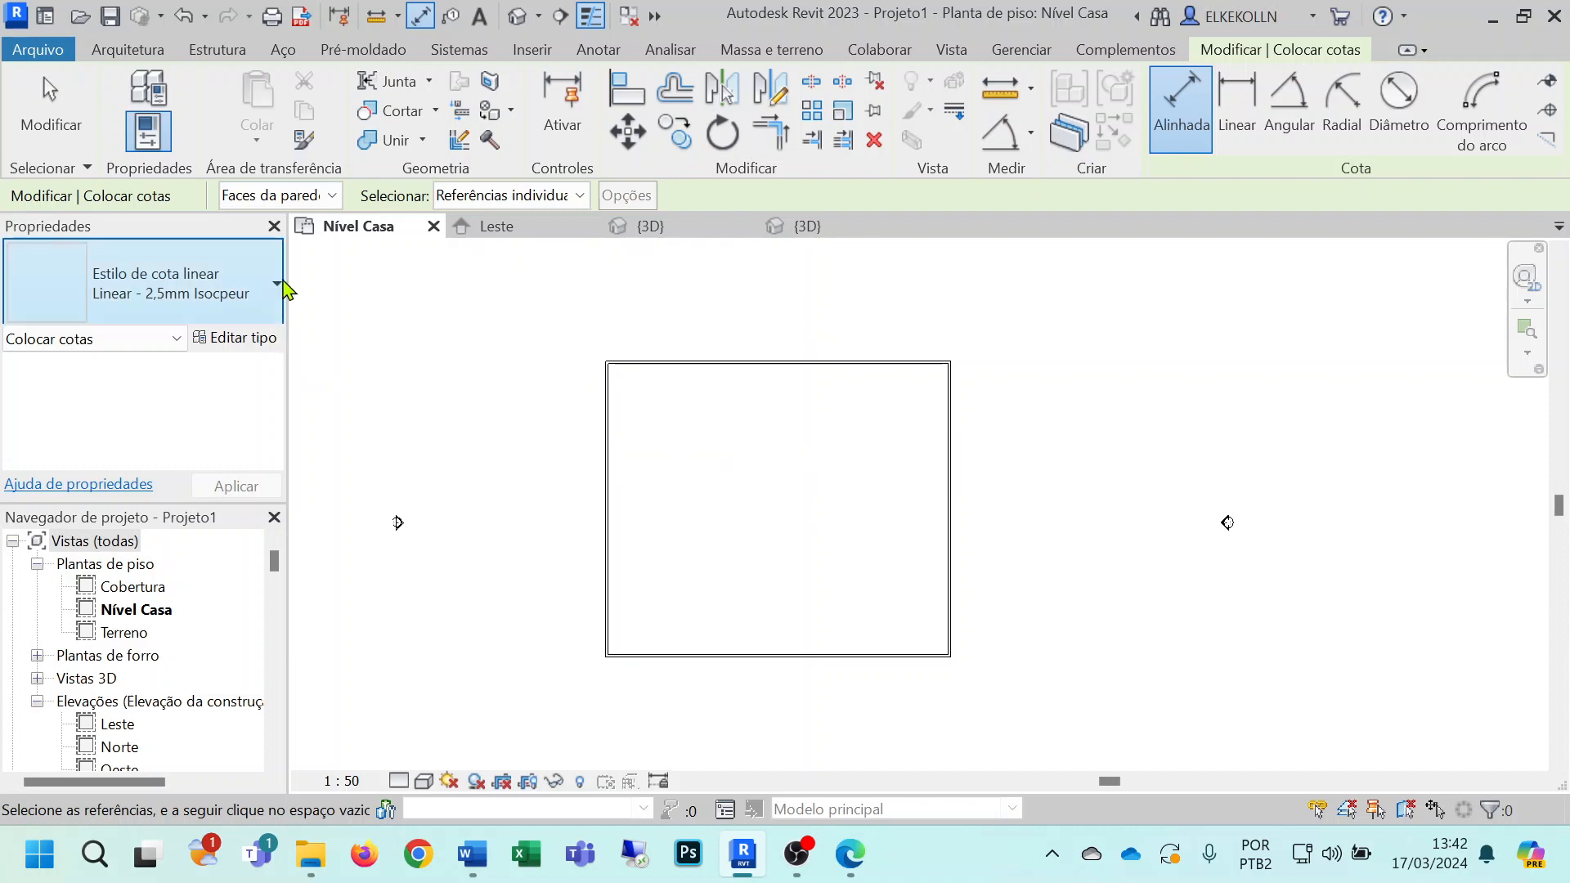
{"action": "left_click", "coordinate": [333, 199]}
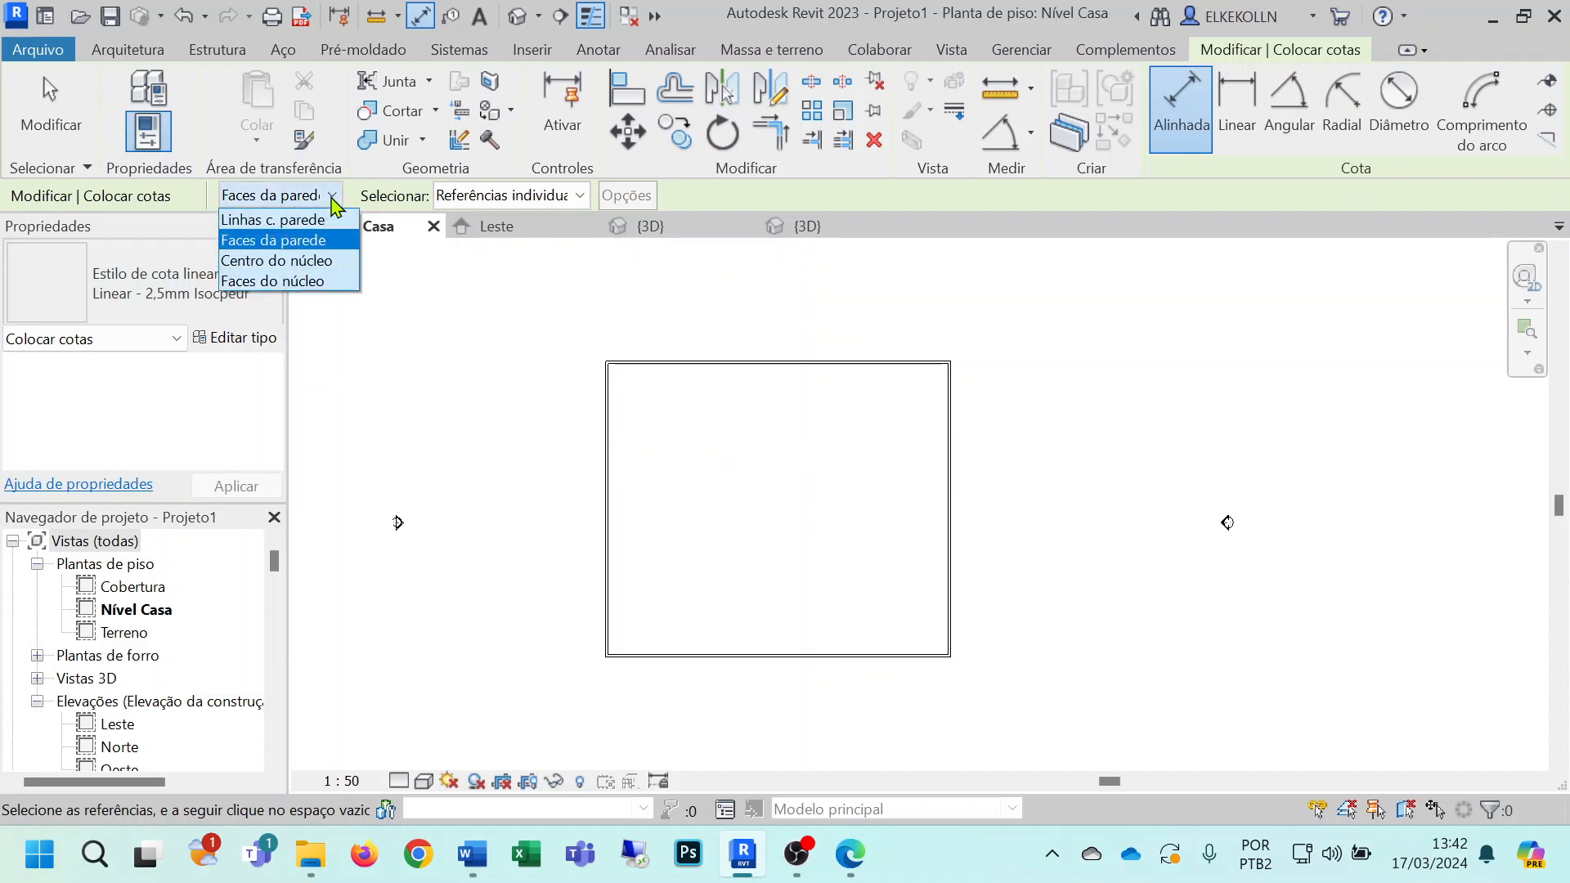
{"action": "left_click", "coordinate": [291, 243]}
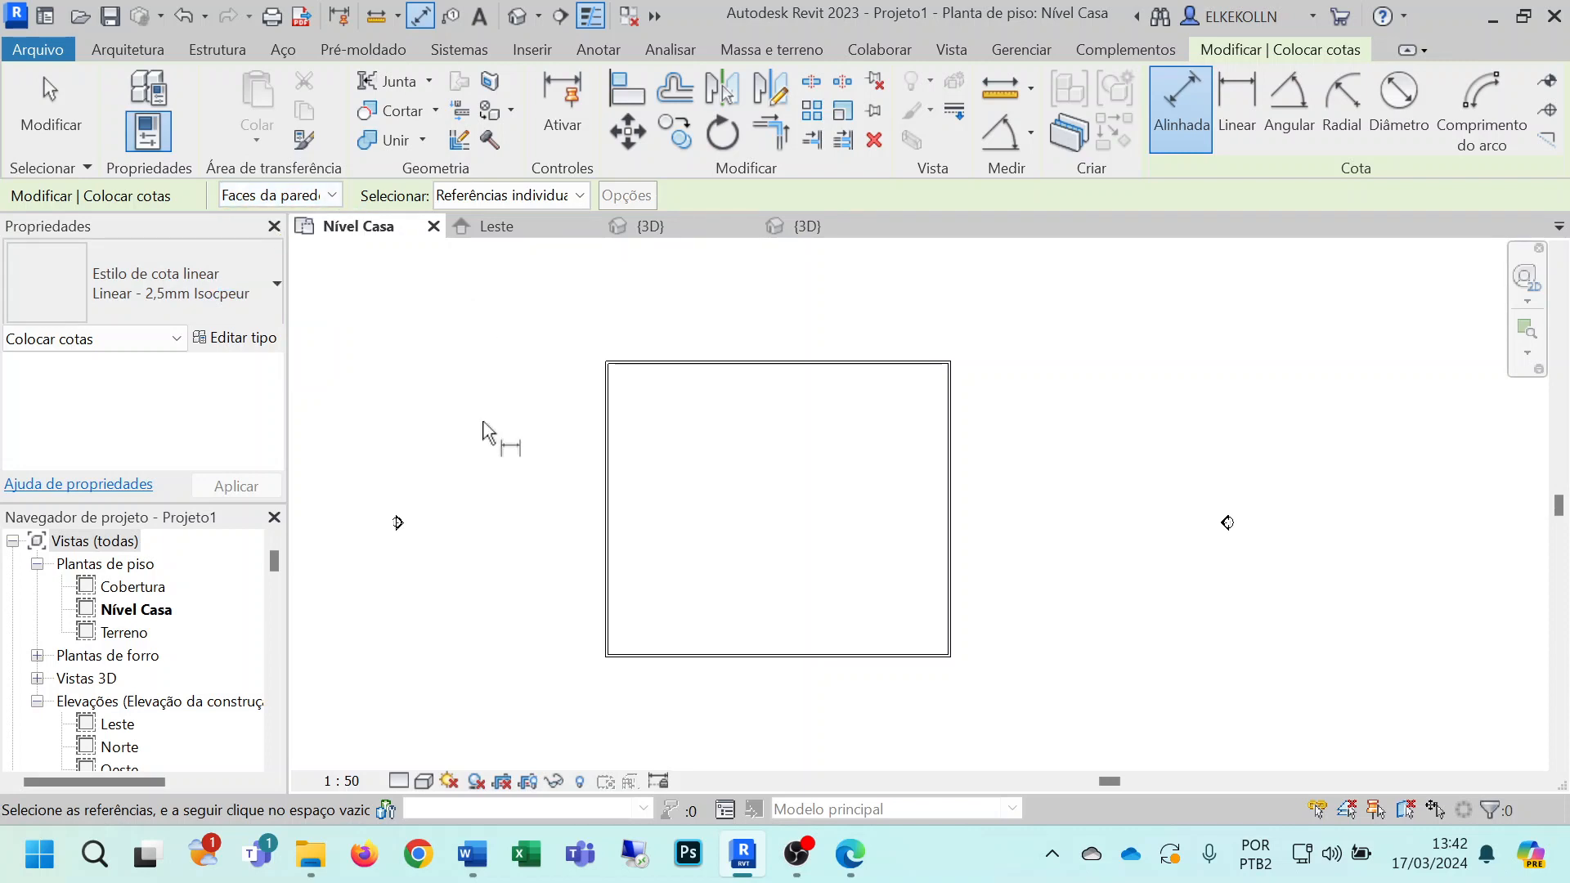
Step: Dimension the house's overall width between the outer faces of the west and east walls, placing the dimension above the north wall
{"action": "scroll", "coordinate": [626, 398], "scroll_direction": "up", "scroll_amount": 4}
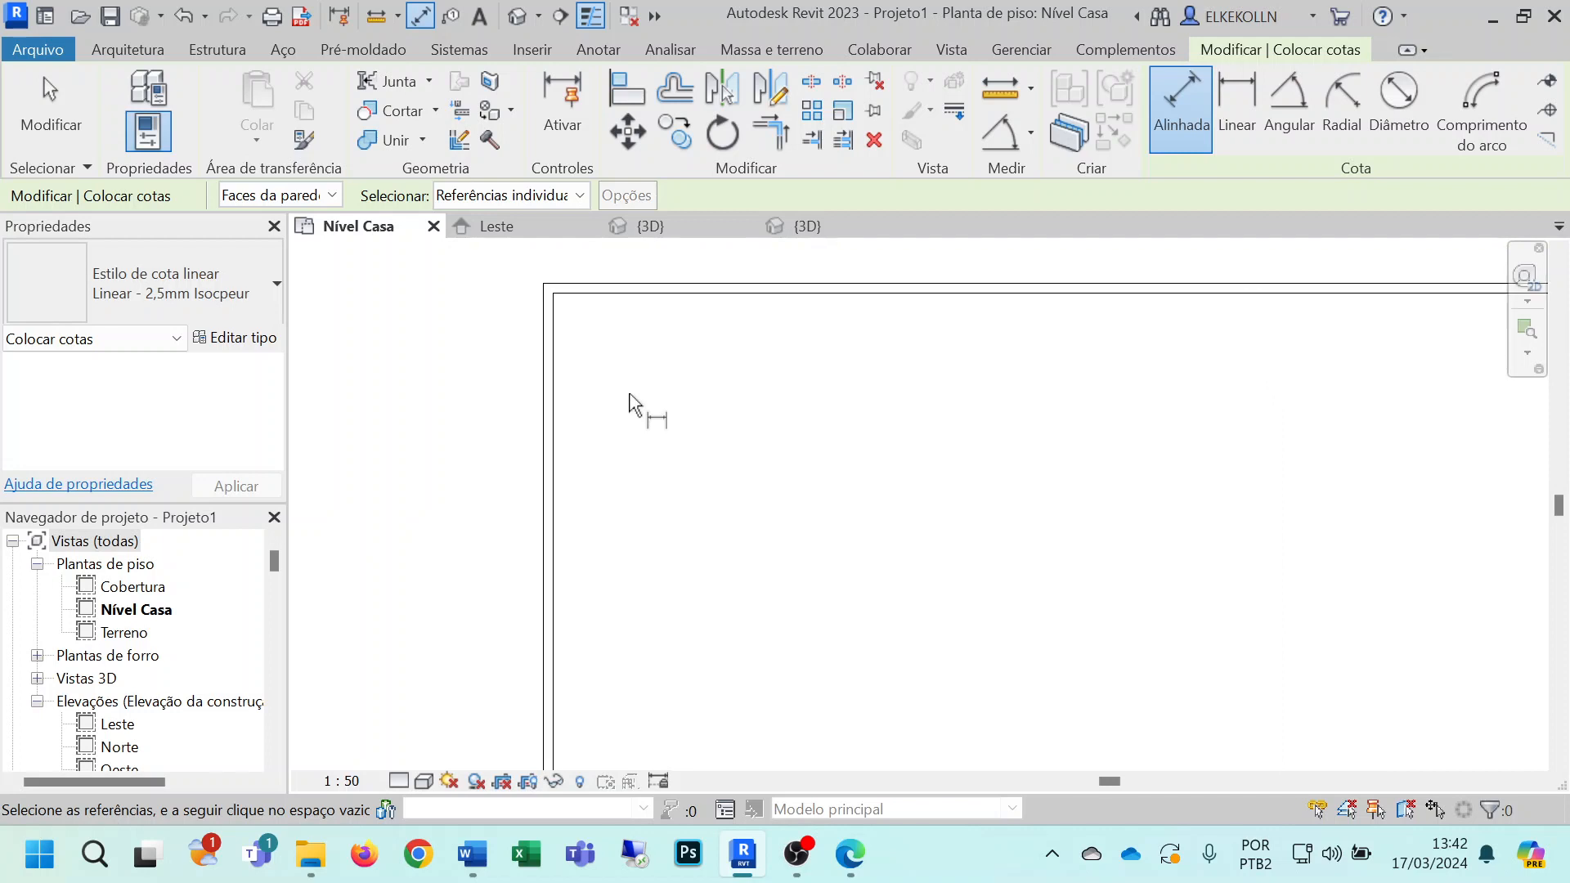
{"action": "left_click", "coordinate": [542, 439]}
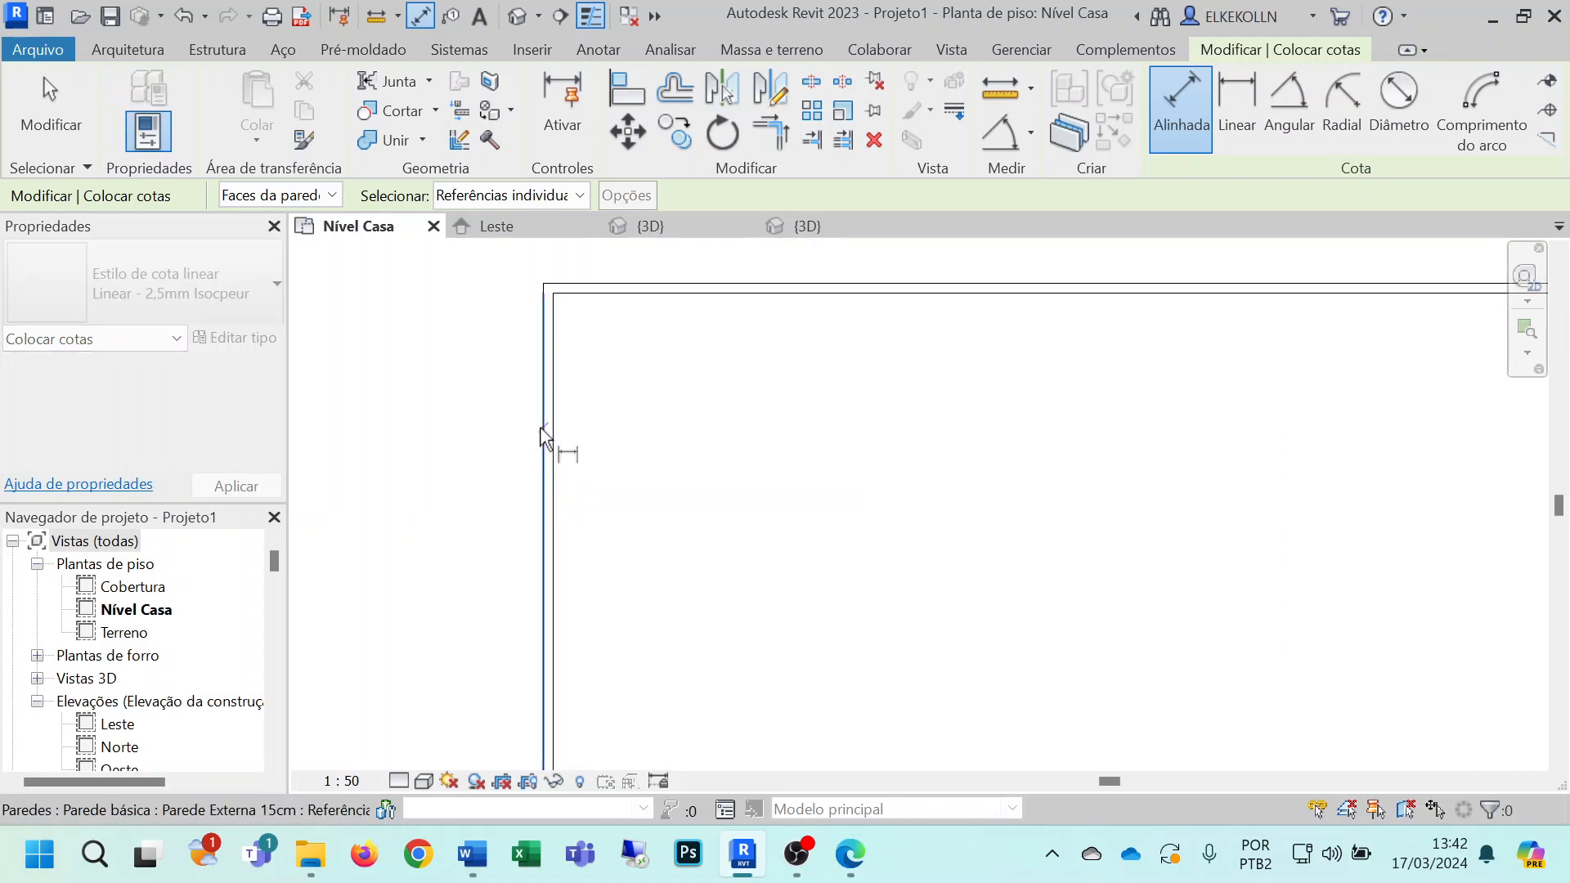
{"action": "scroll", "coordinate": [572, 433], "scroll_direction": "down", "scroll_amount": 2}
{"action": "middle_click_drag", "start_coordinate": [1149, 491], "coordinate": [733, 445]}
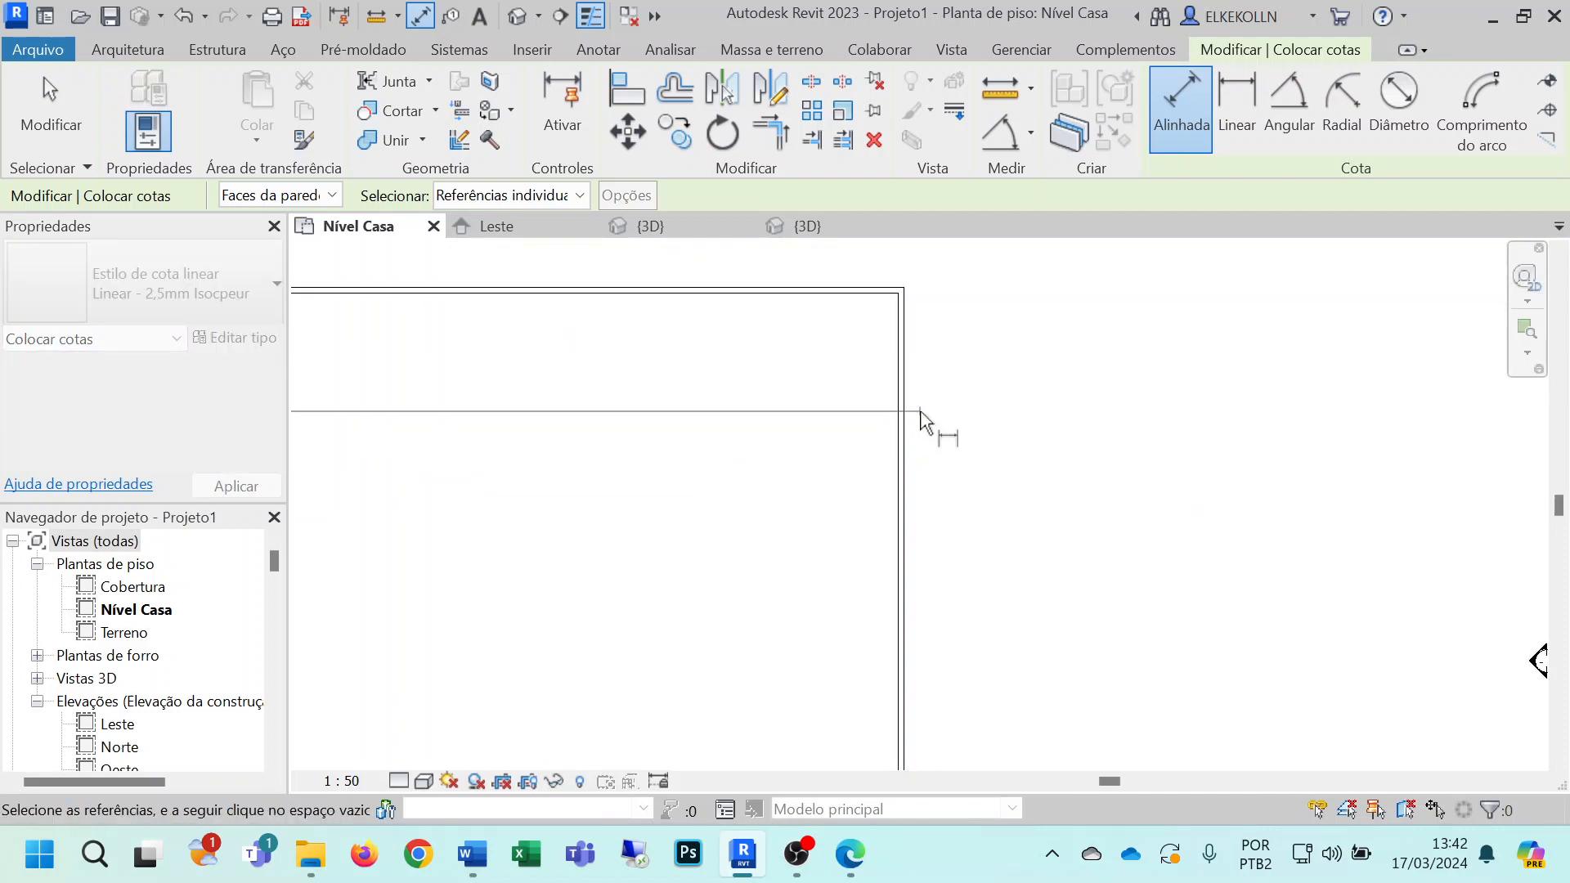
{"action": "scroll", "coordinate": [906, 407], "scroll_direction": "up", "scroll_amount": 2}
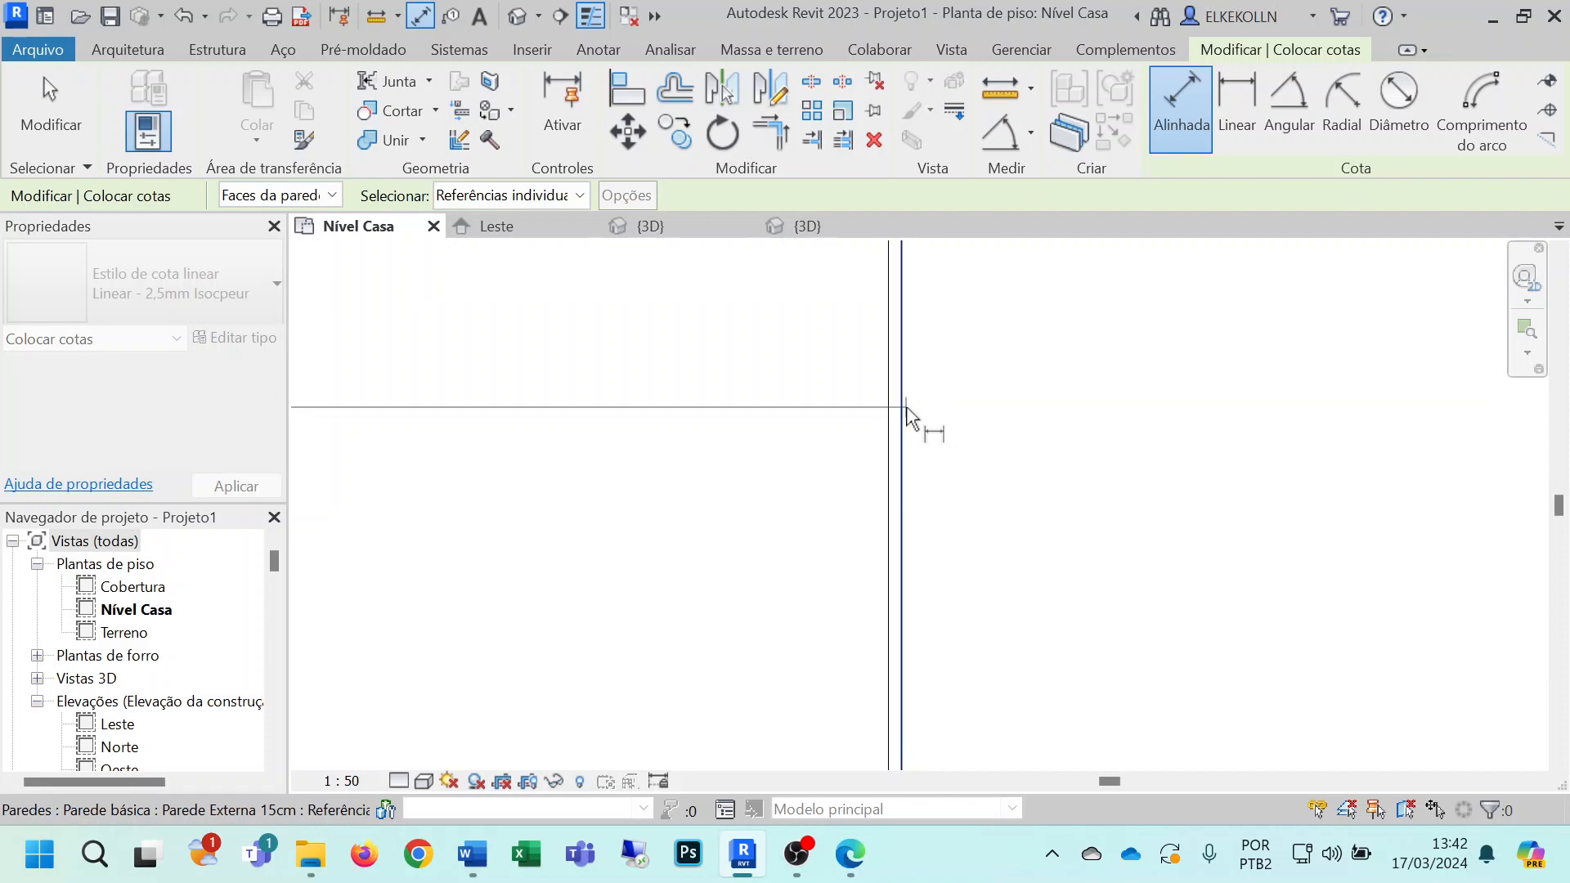
{"action": "left_click", "coordinate": [902, 404]}
{"action": "scroll", "coordinate": [904, 357], "scroll_direction": "down", "scroll_amount": 2}
{"action": "scroll", "coordinate": [910, 357], "scroll_direction": "down", "scroll_amount": 3}
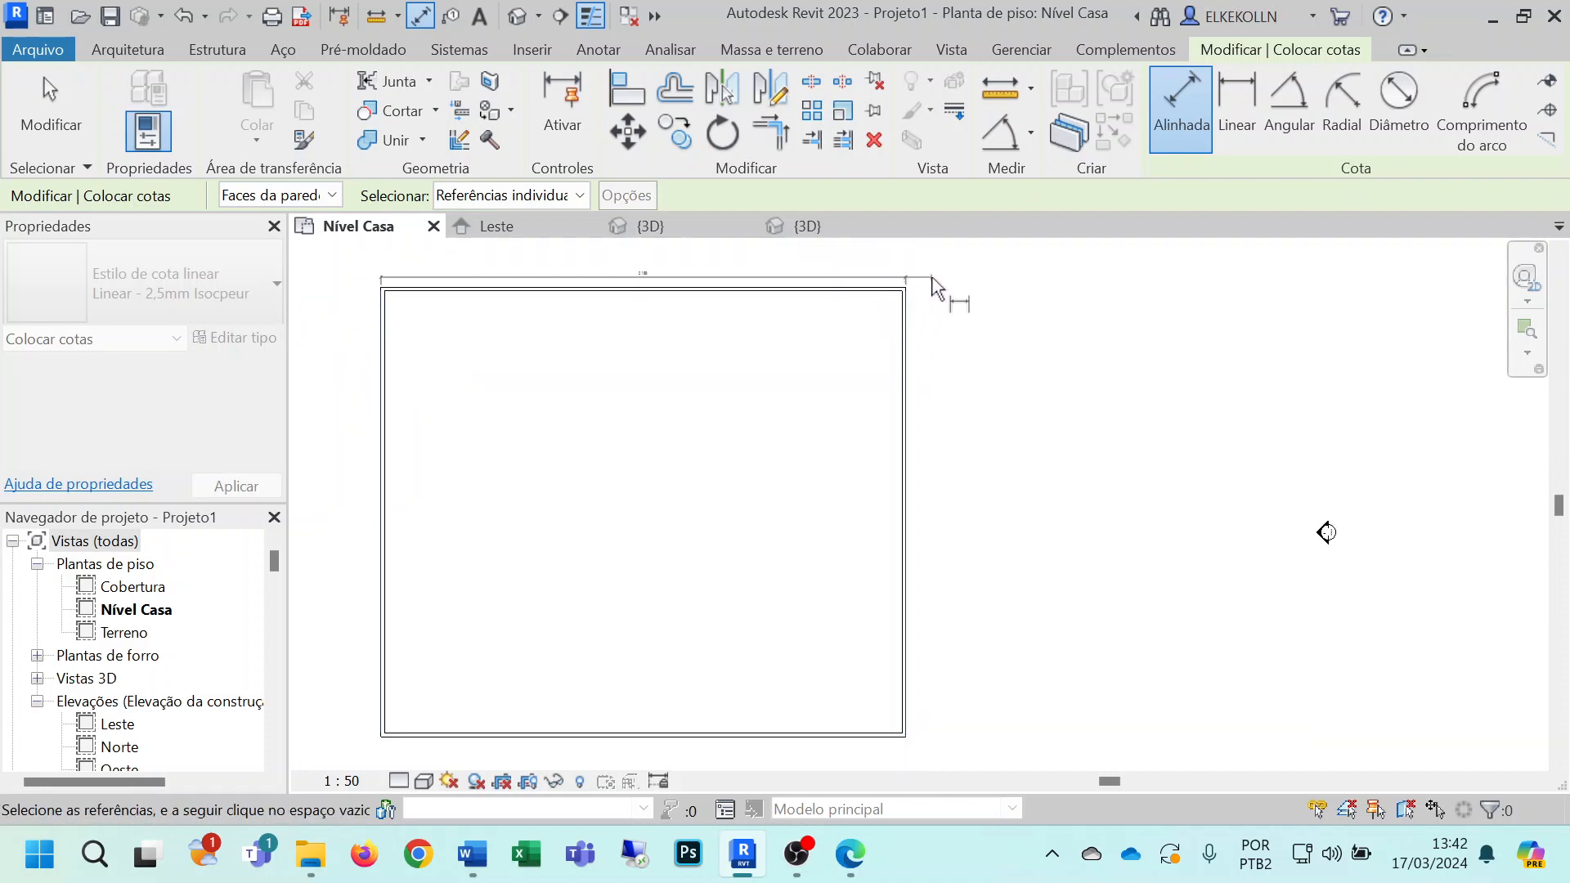
{"action": "middle_click_drag", "start_coordinate": [946, 288], "coordinate": [974, 323]}
{"action": "left_click", "coordinate": [966, 287]}
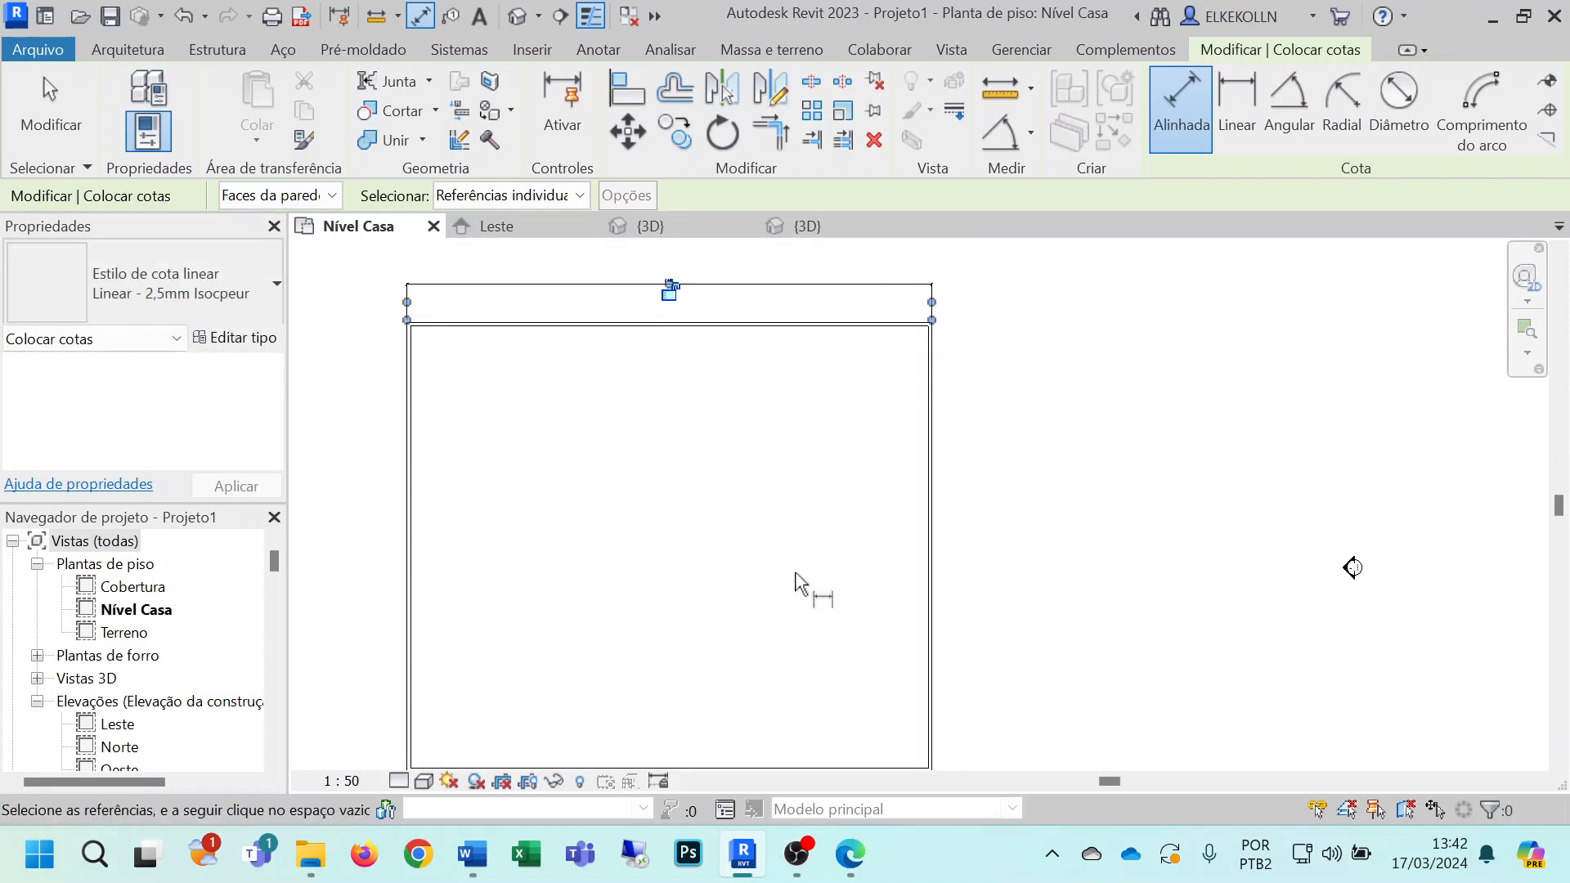
Step: Dimension the house's overall length between the outer faces of the north and south walls, placing it outside the east wall, and finish dimensioning
{"action": "scroll", "coordinate": [867, 344], "scroll_direction": "up", "scroll_amount": 5}
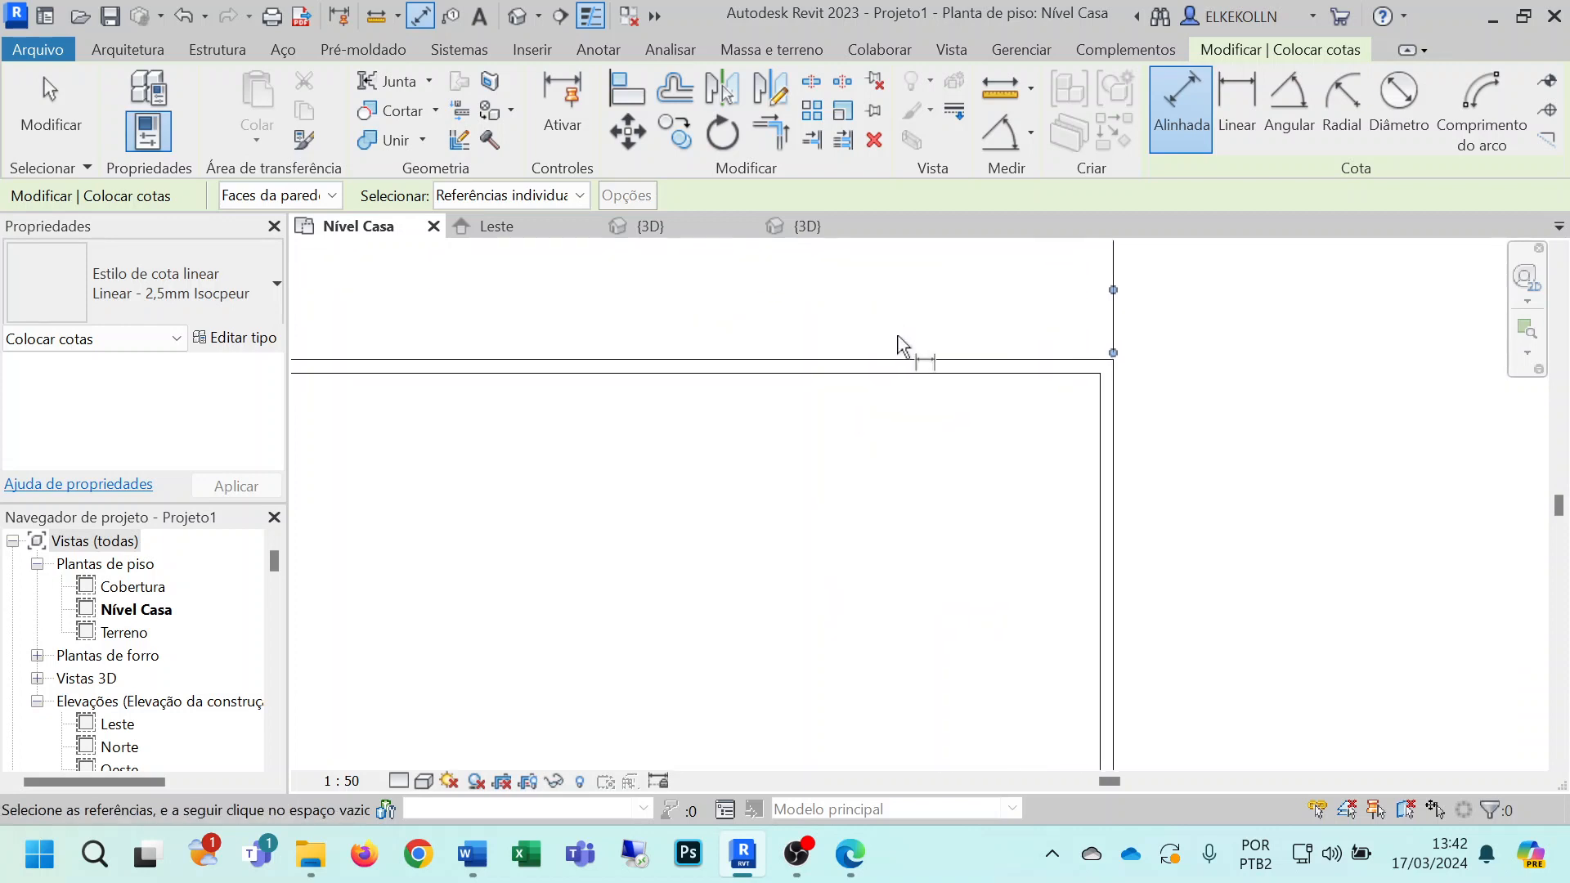
{"action": "left_click", "coordinate": [878, 359]}
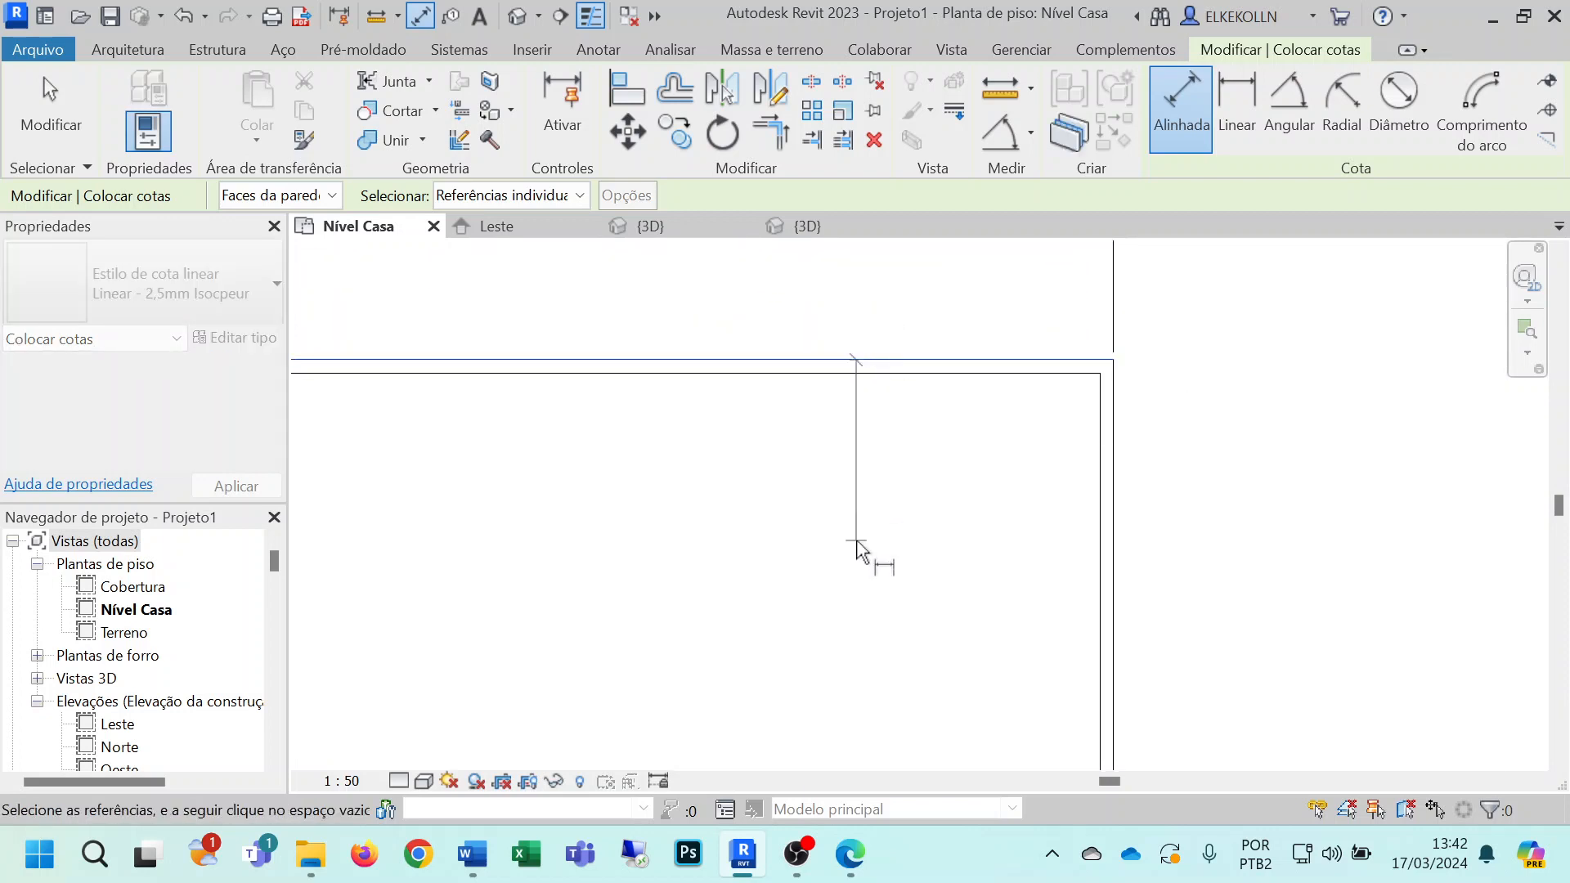
{"action": "scroll", "coordinate": [855, 541], "scroll_direction": "down", "scroll_amount": 3}
{"action": "middle_click_drag", "start_coordinate": [864, 707], "coordinate": [852, 272]}
{"action": "scroll", "coordinate": [860, 650], "scroll_direction": "up", "scroll_amount": 4}
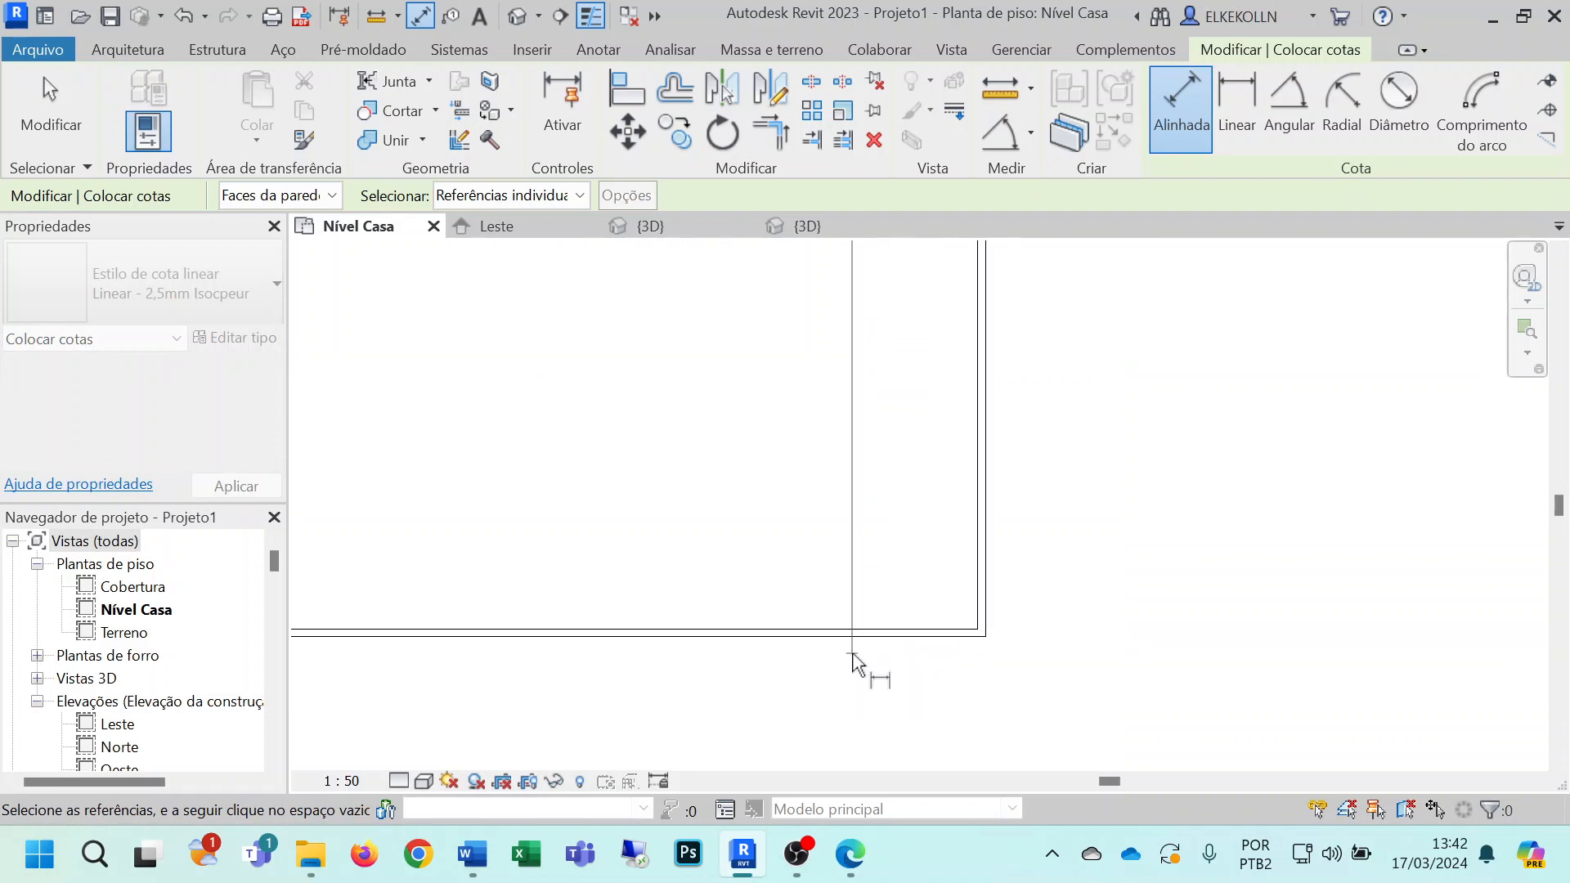
{"action": "left_click", "coordinate": [865, 634]}
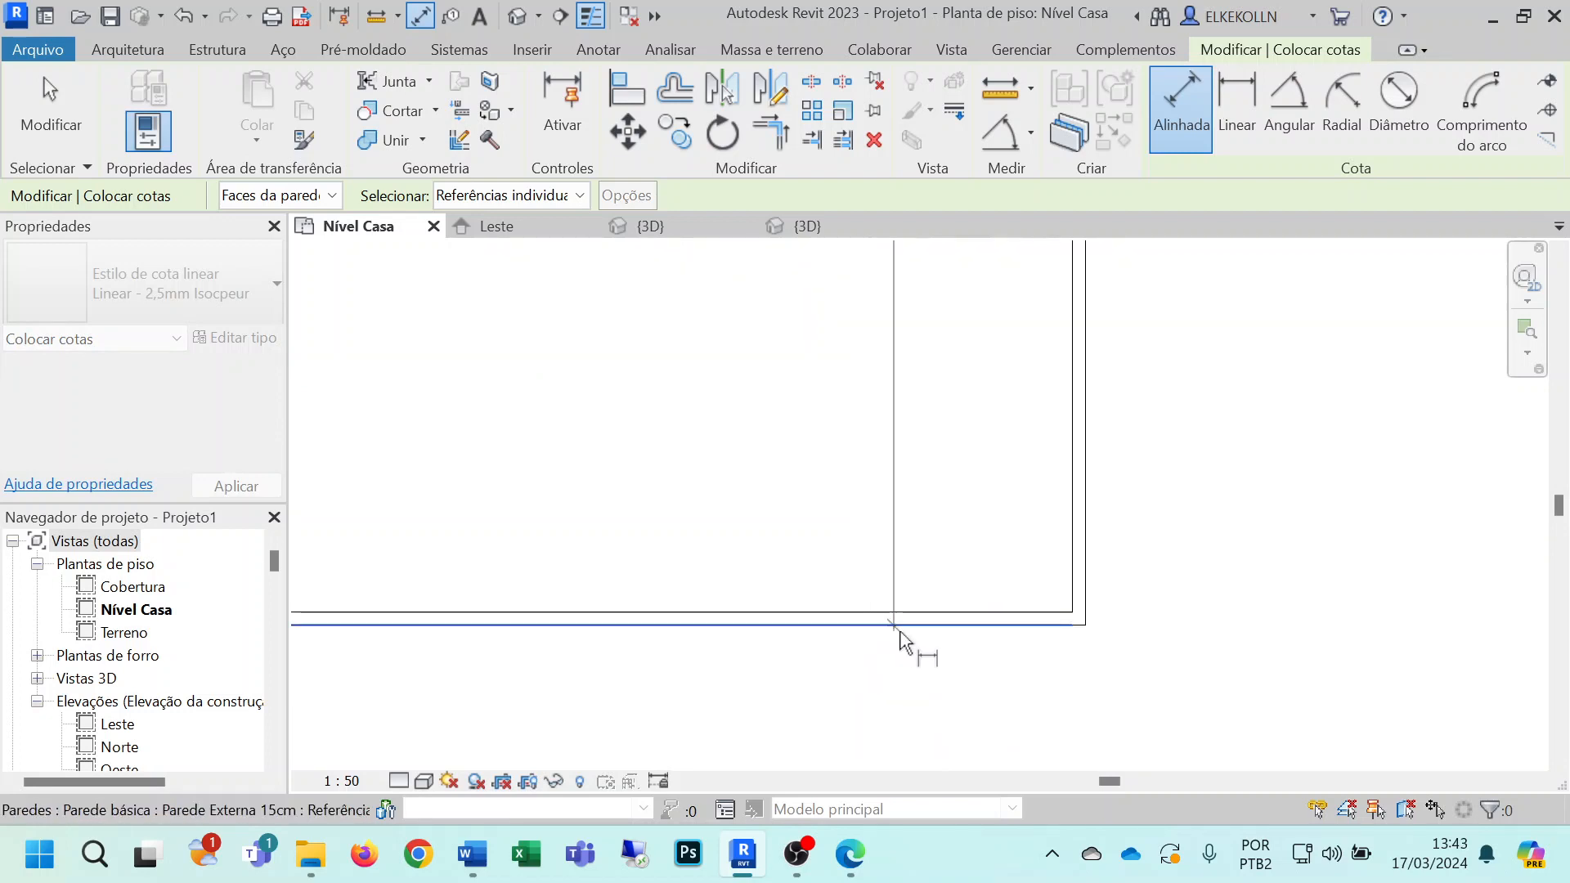
{"action": "left_click", "coordinate": [1216, 659]}
{"action": "scroll", "coordinate": [922, 570], "scroll_direction": "down", "scroll_amount": 5}
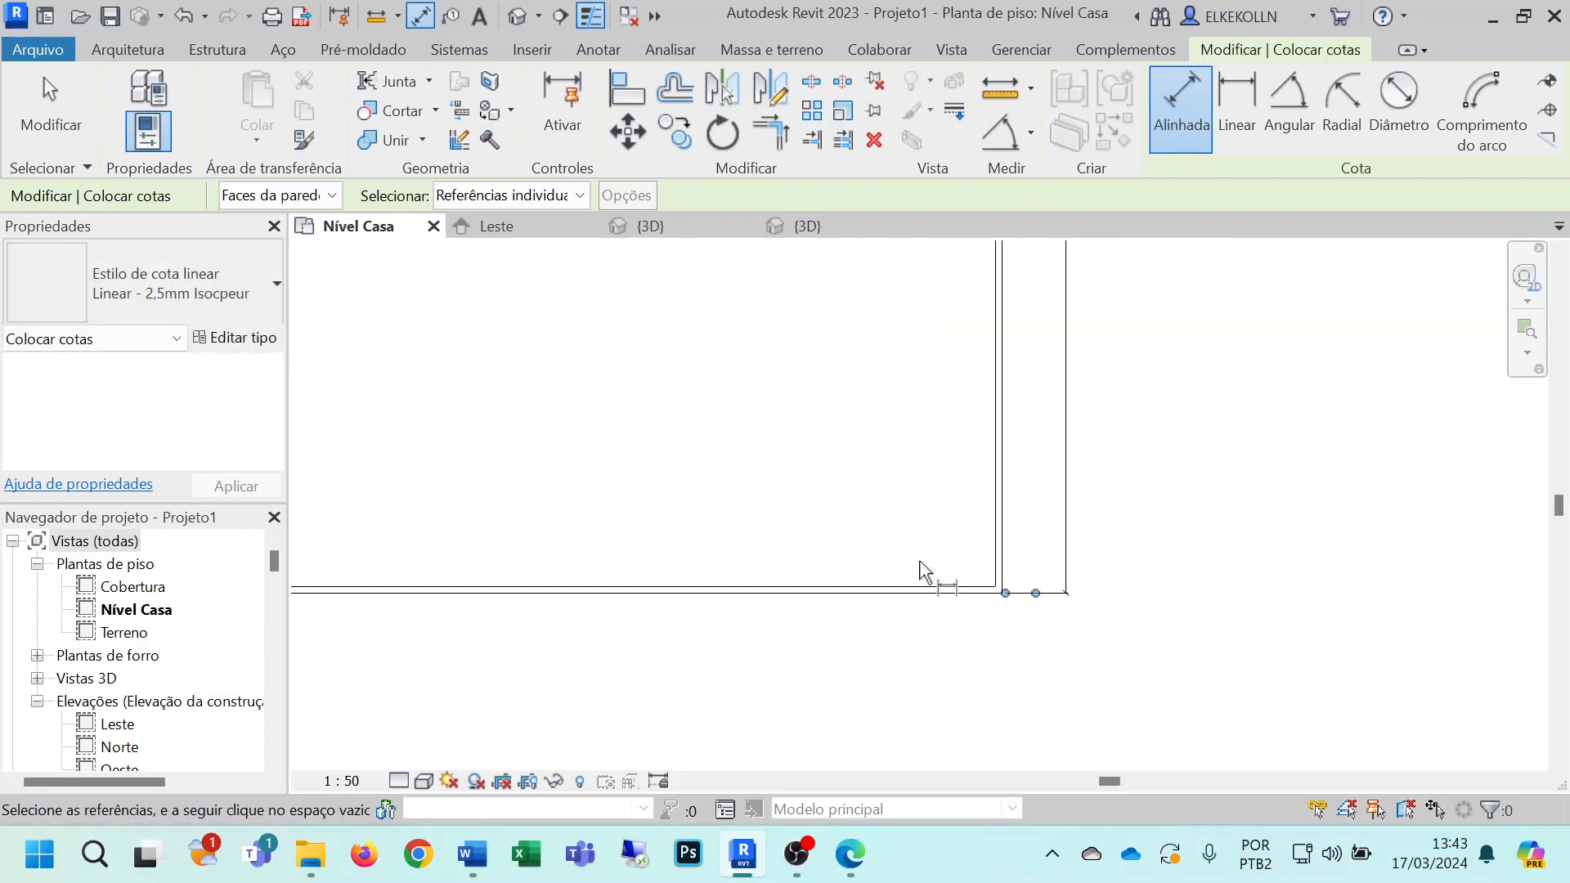
{"action": "middle_click_drag", "start_coordinate": [848, 476], "coordinate": [900, 570]}
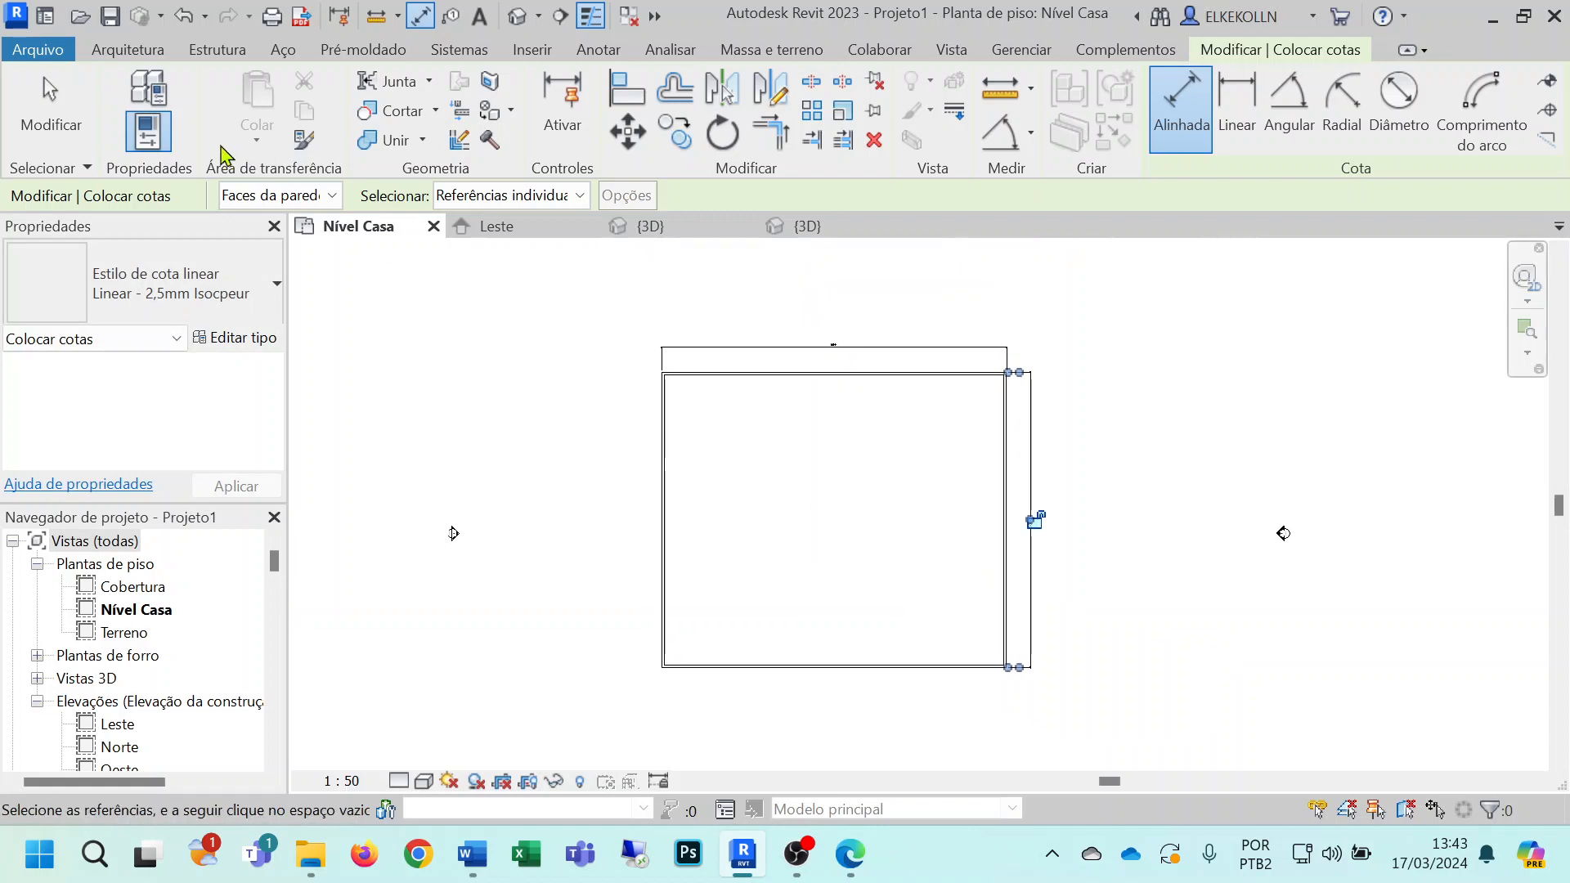
{"action": "left_click", "coordinate": [49, 110]}
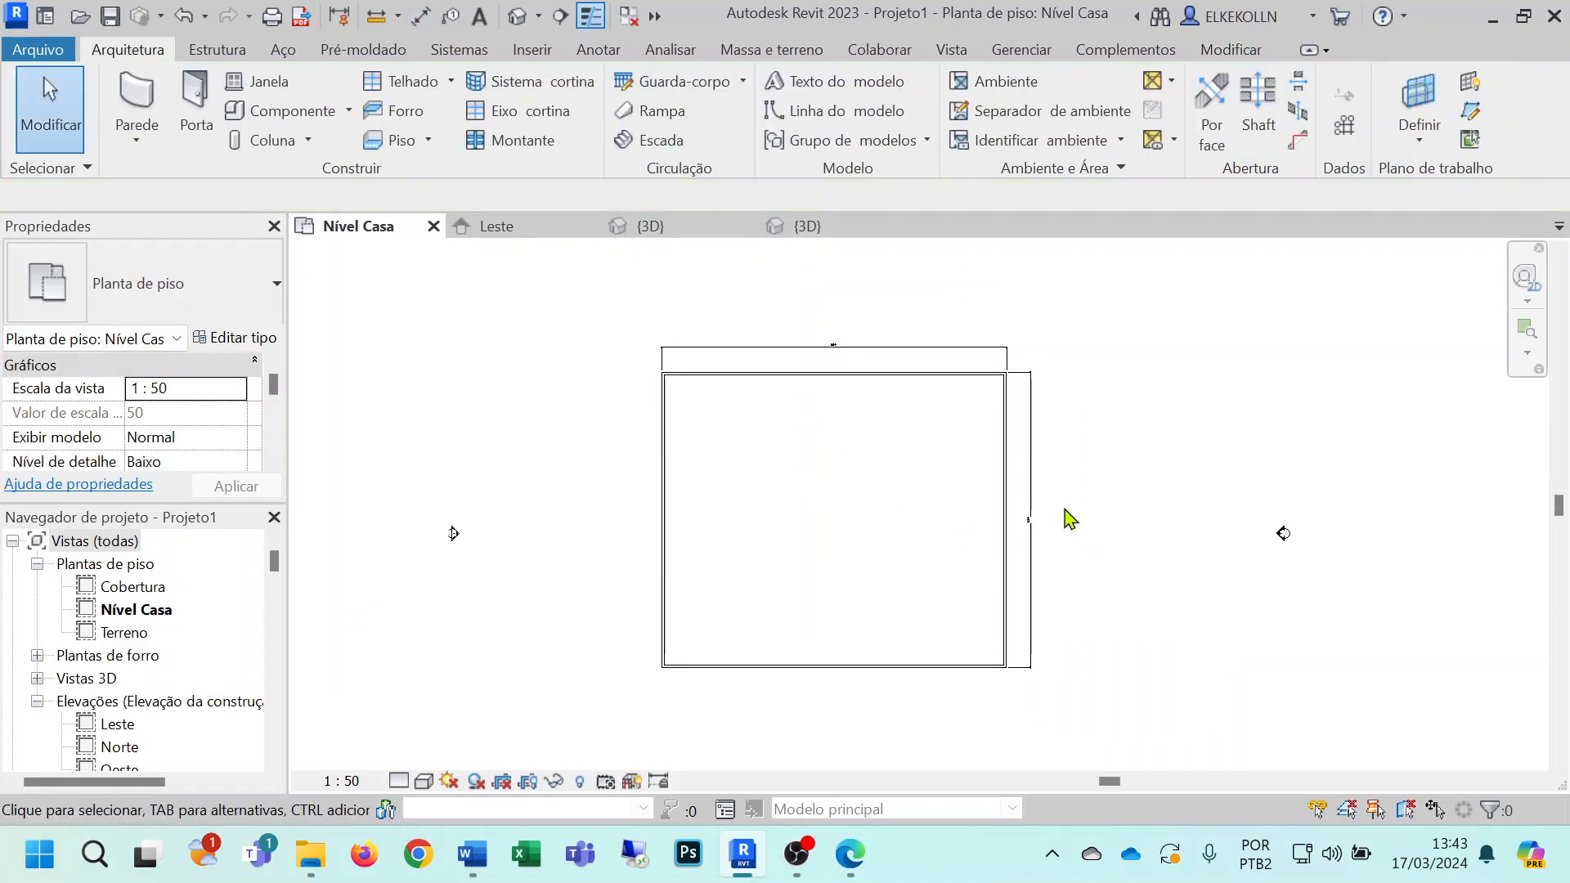
Step: Set the overall width between outer faces to 700 by moving the west wall
{"action": "scroll", "coordinate": [824, 327], "scroll_direction": "up", "scroll_amount": 5}
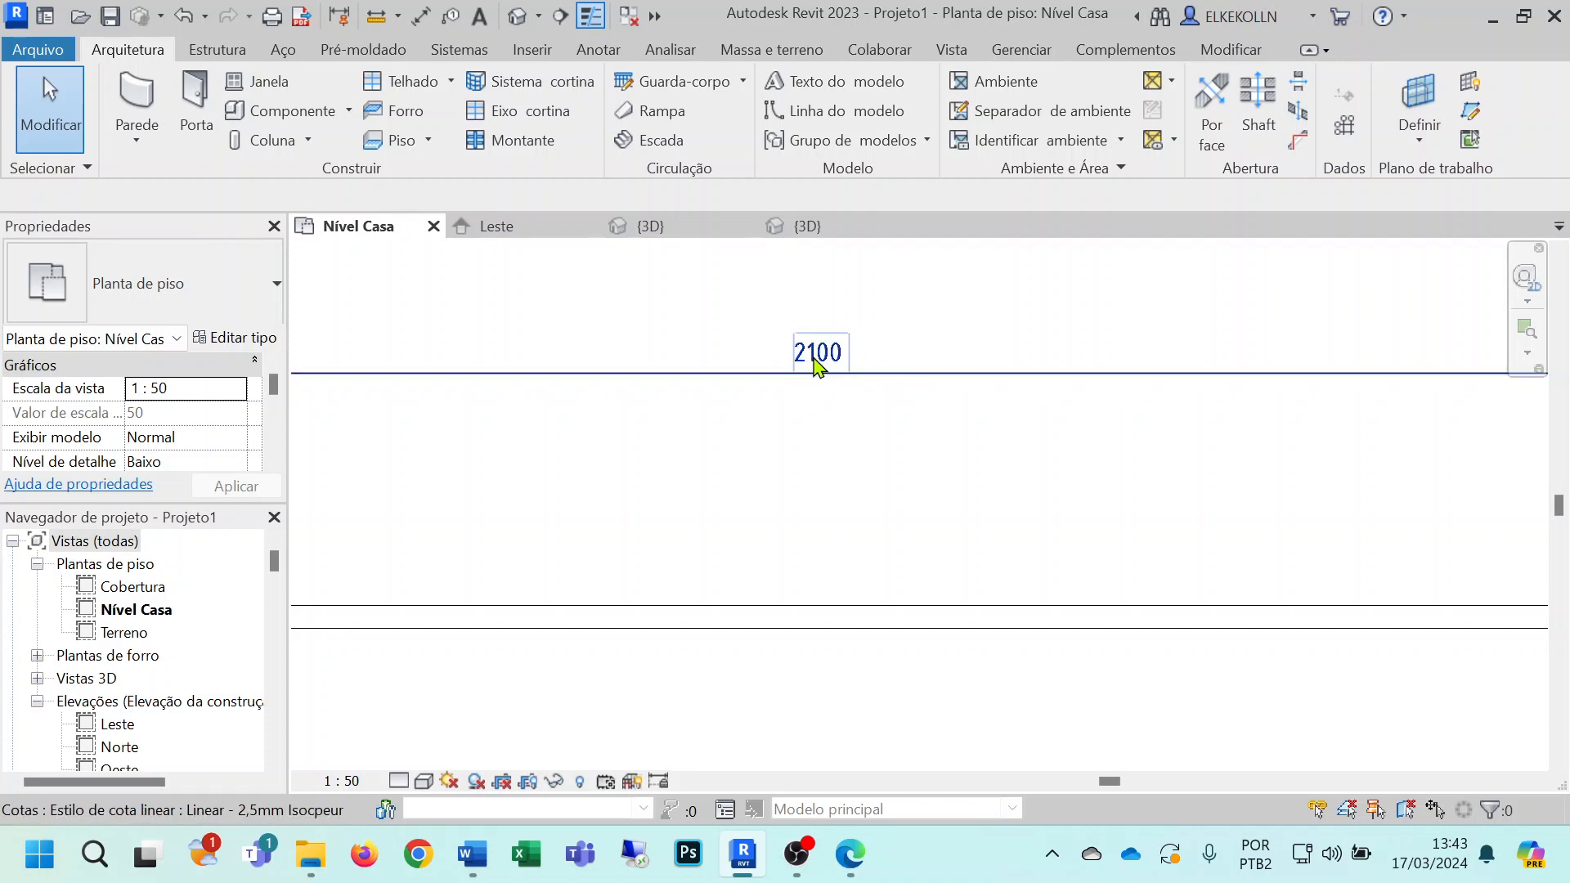
{"action": "scroll", "coordinate": [882, 451], "scroll_direction": "down", "scroll_amount": 4}
{"action": "middle_click_drag", "start_coordinate": [828, 682], "coordinate": [777, 473]}
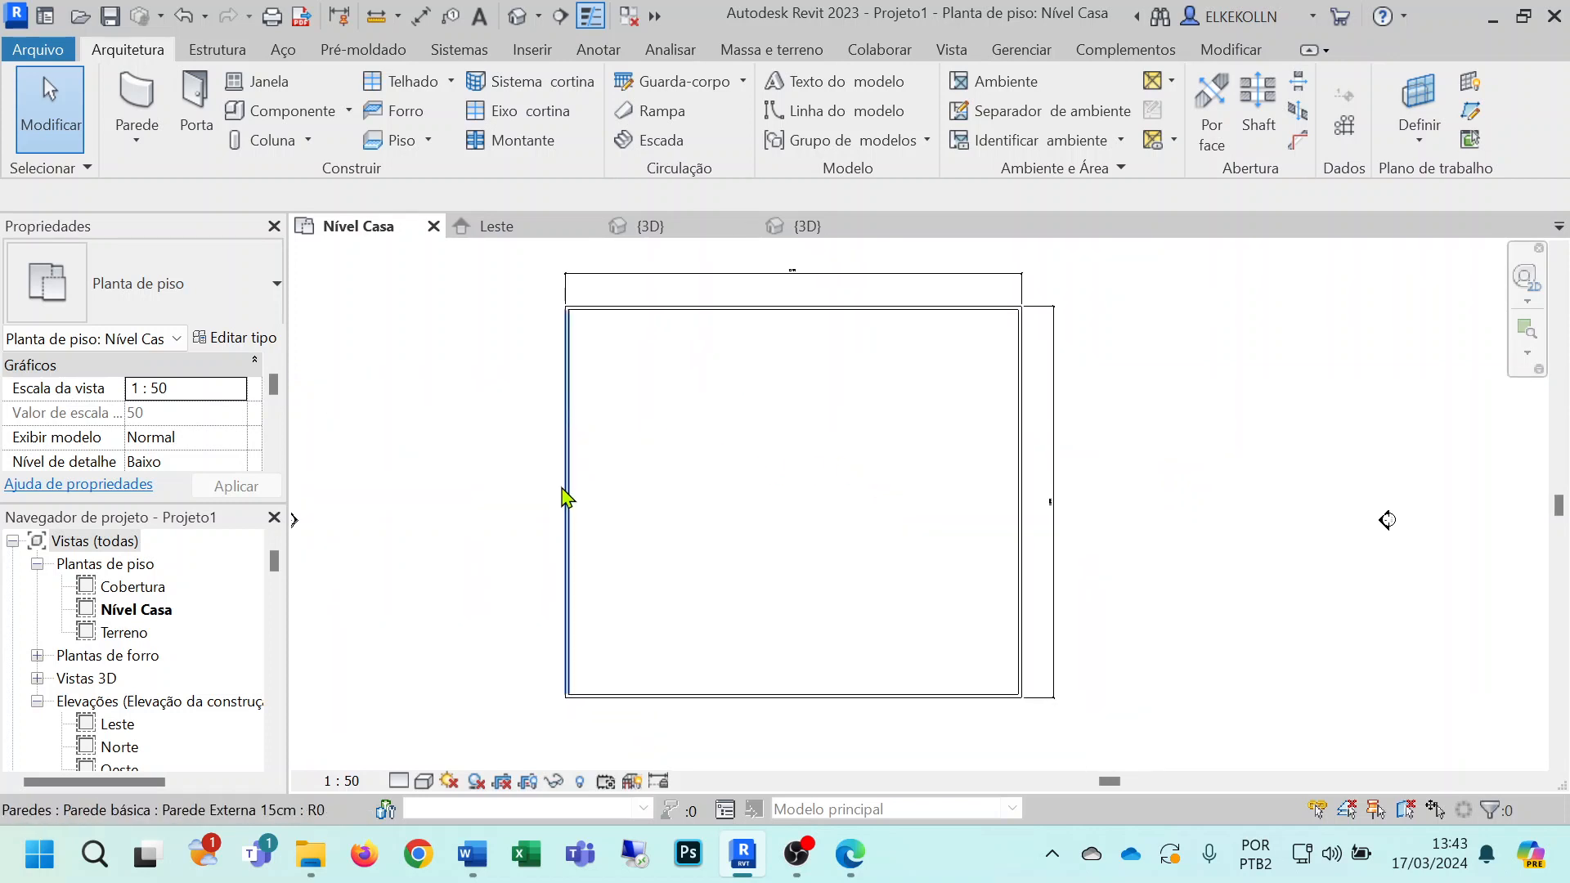
{"action": "left_click", "coordinate": [570, 506]}
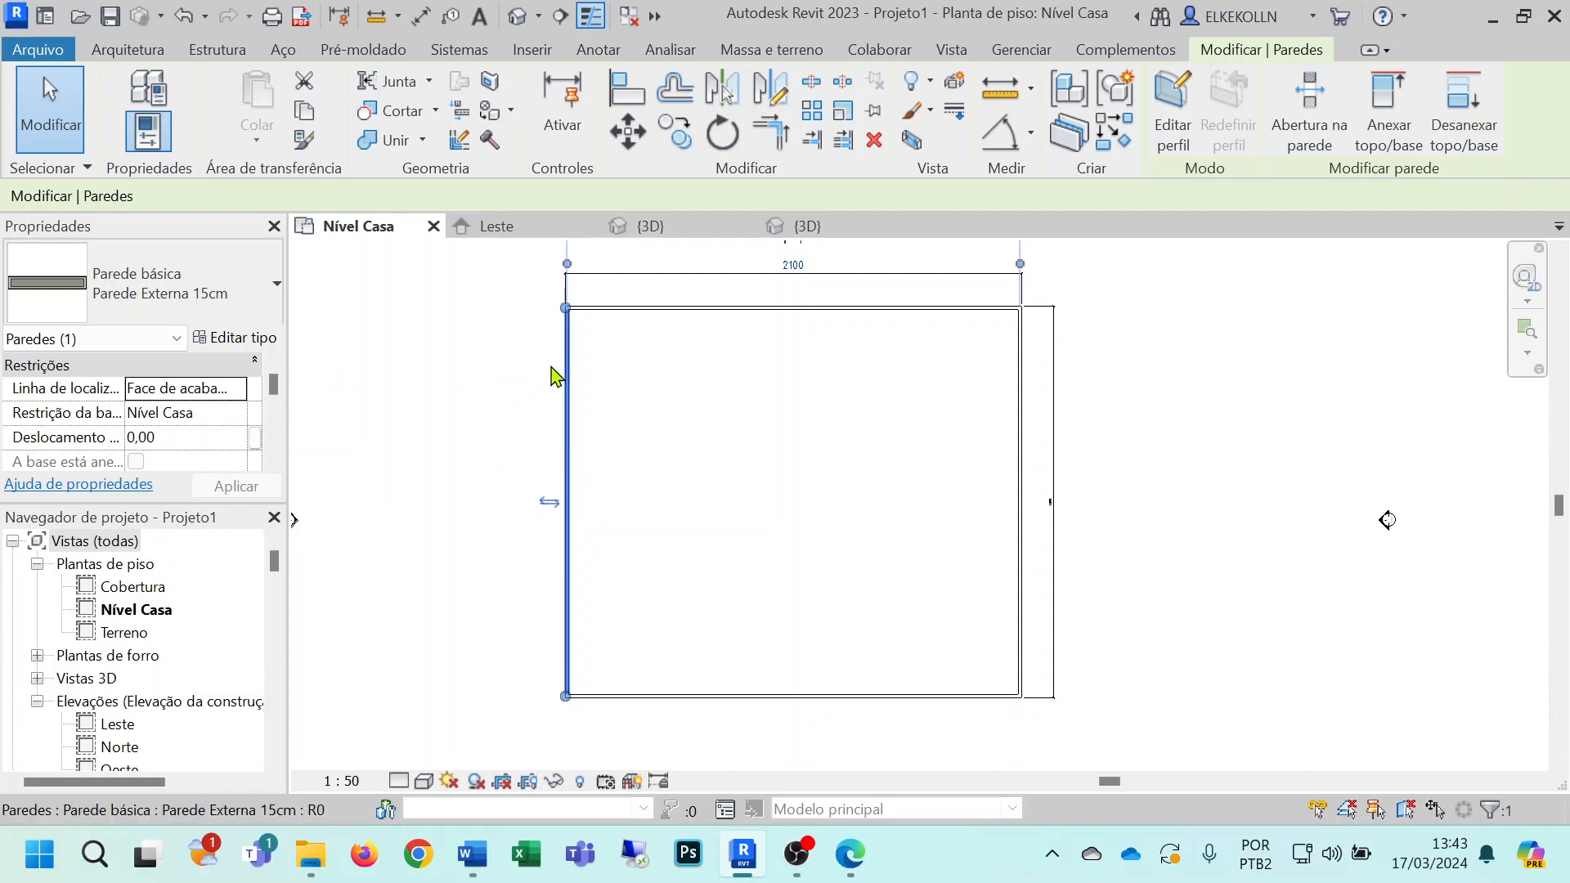
{"action": "left_click", "coordinate": [793, 266]}
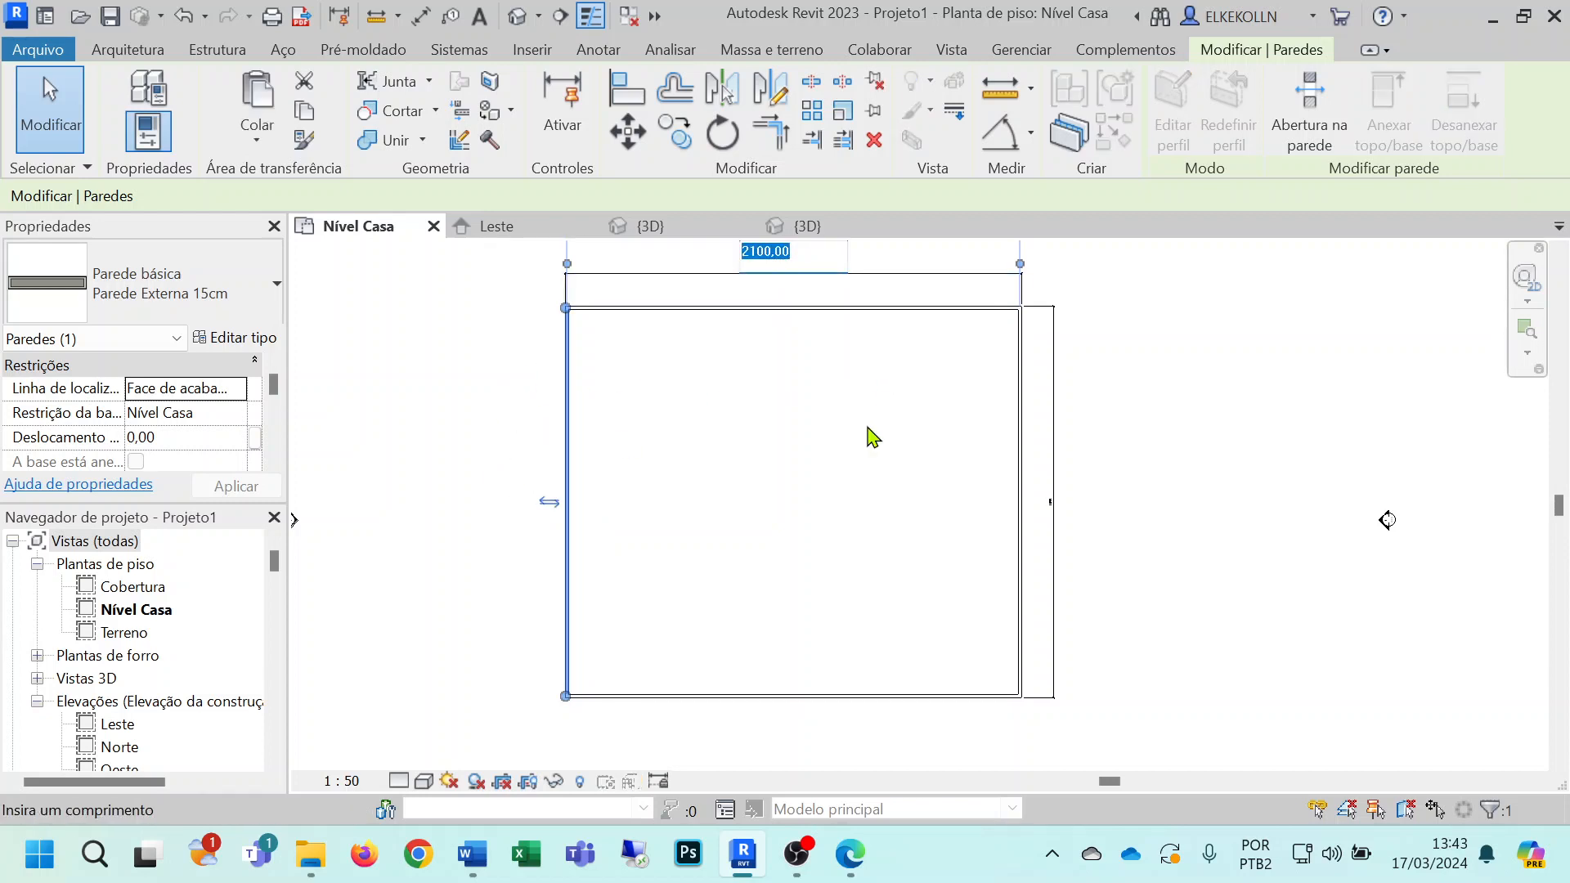
{"action": "type", "text": "700"}
{"action": "key", "text": "Return"}
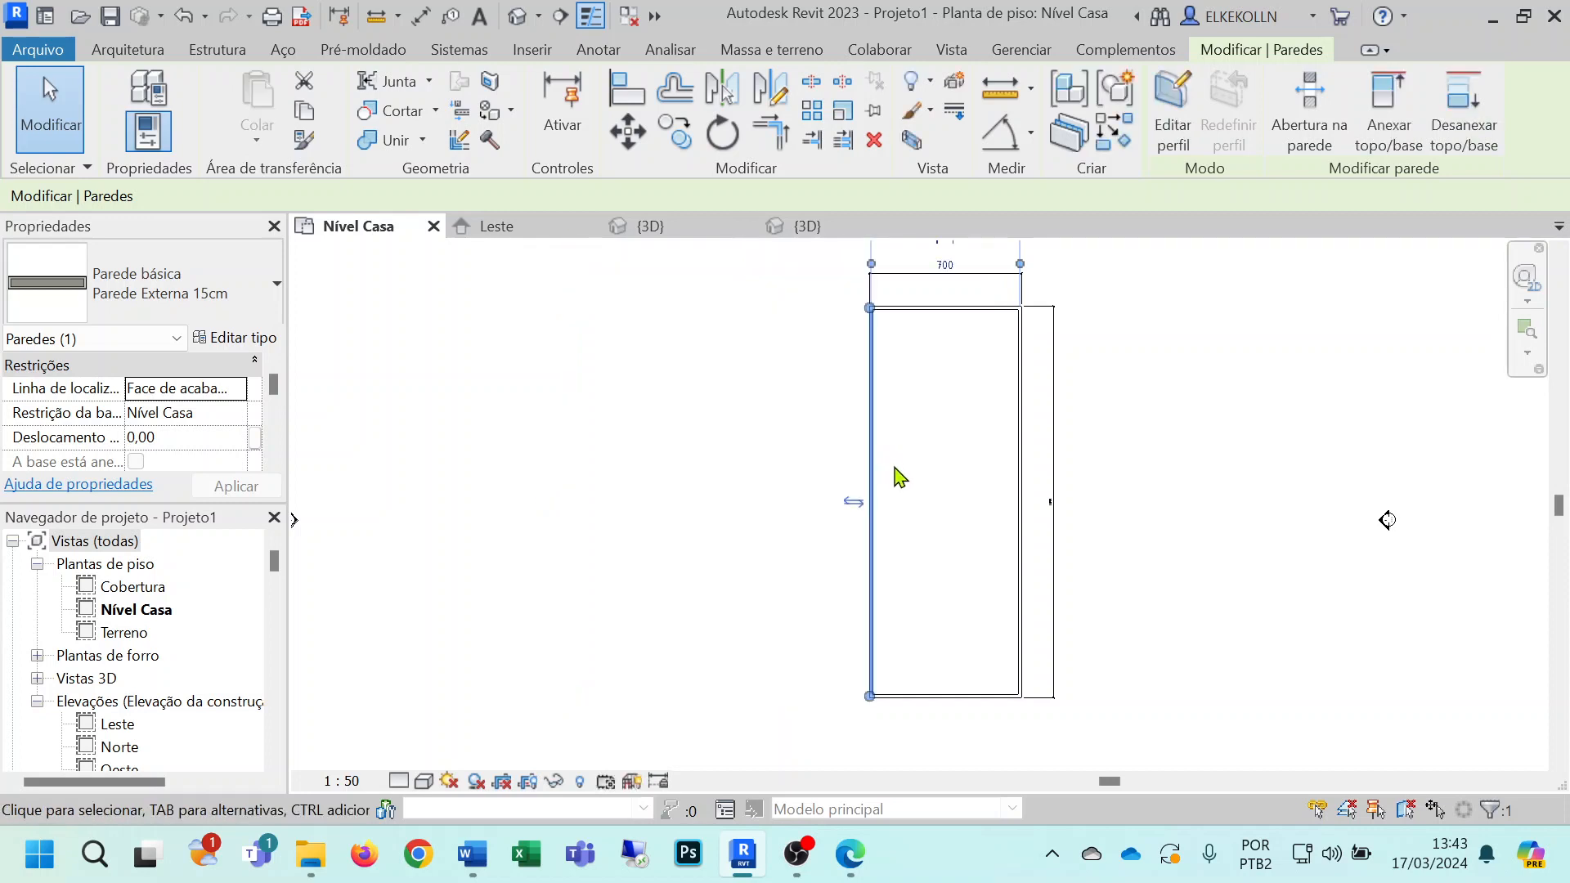
{"action": "left_click", "coordinate": [1178, 463]}
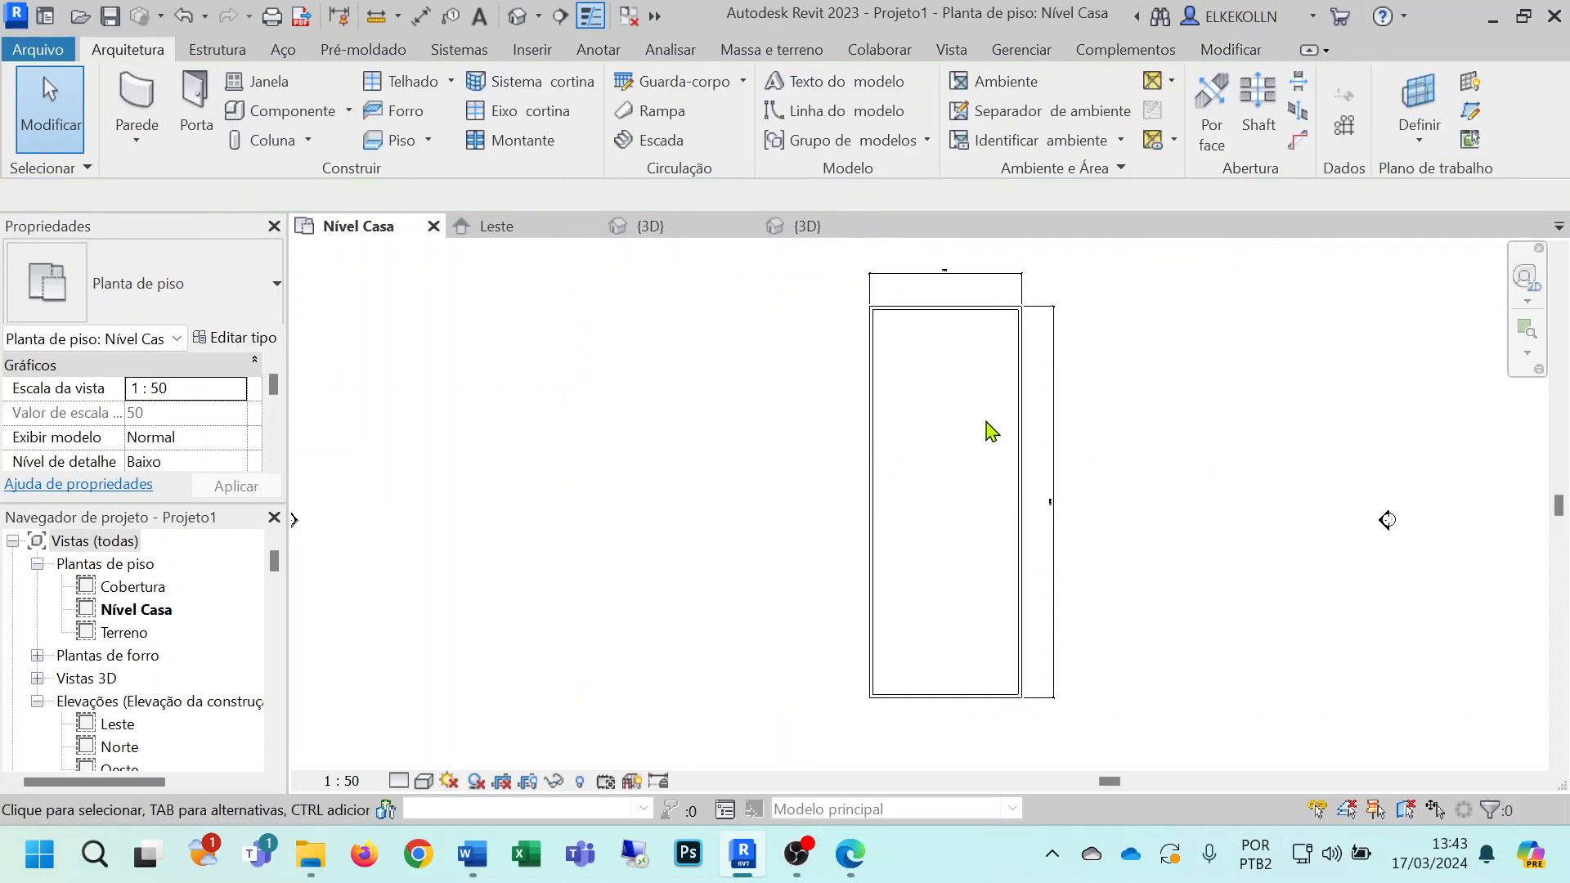
Step: Set the overall north-south length between outer faces to 750 by moving the south wall
{"action": "scroll", "coordinate": [990, 431], "scroll_direction": "down", "scroll_amount": 3}
{"action": "scroll", "coordinate": [991, 431], "scroll_direction": "up", "scroll_amount": 4}
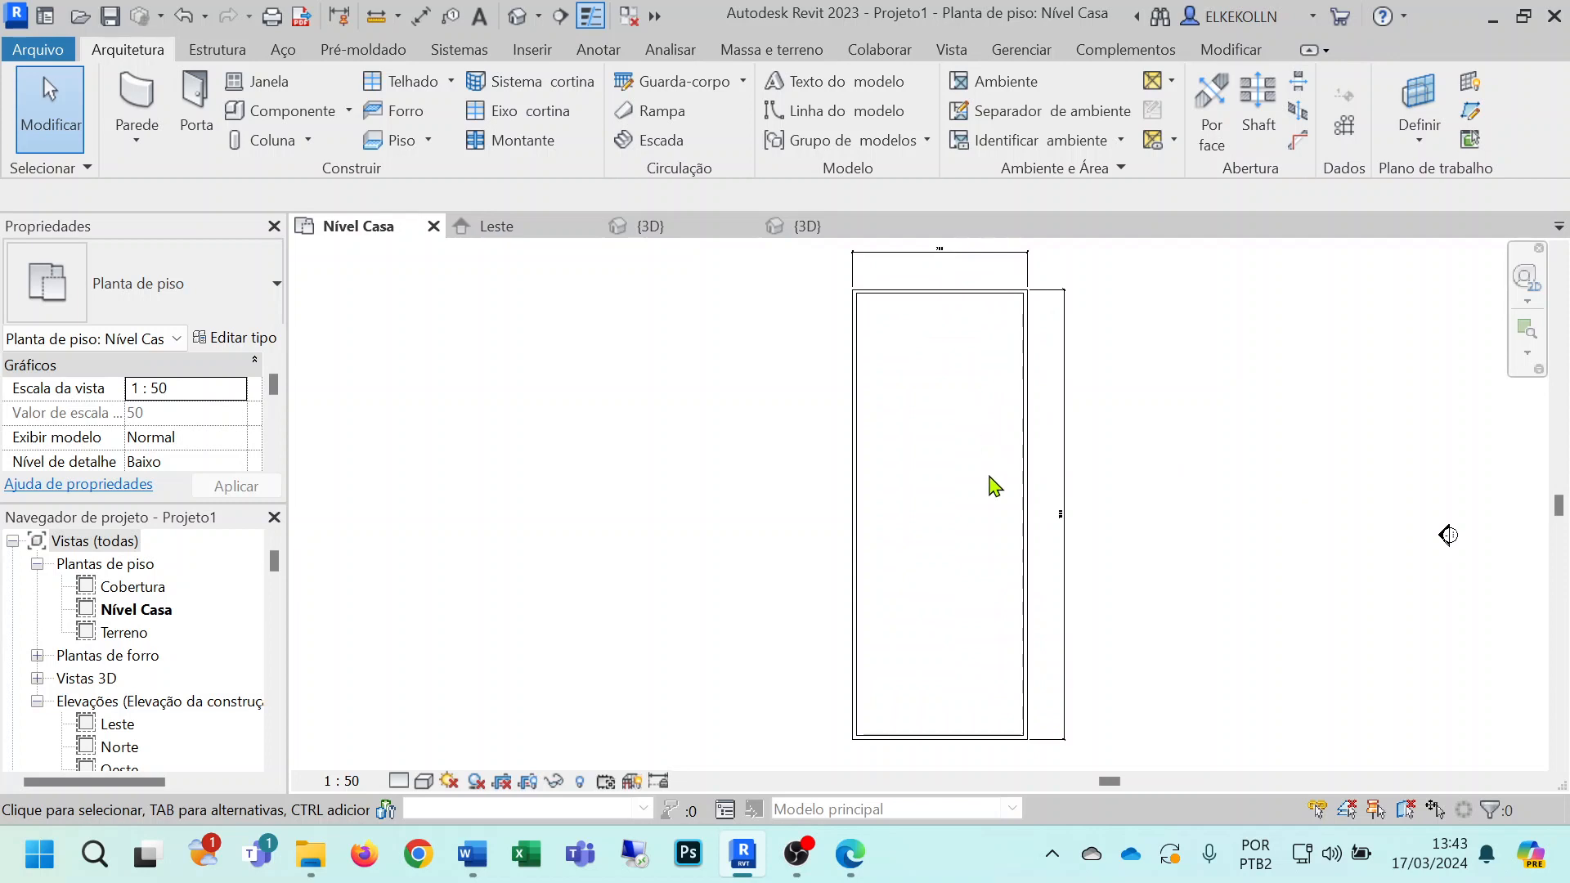
{"action": "middle_click_drag", "start_coordinate": [995, 486], "coordinate": [889, 483]}
{"action": "scroll", "coordinate": [957, 507], "scroll_direction": "up", "scroll_amount": 3}
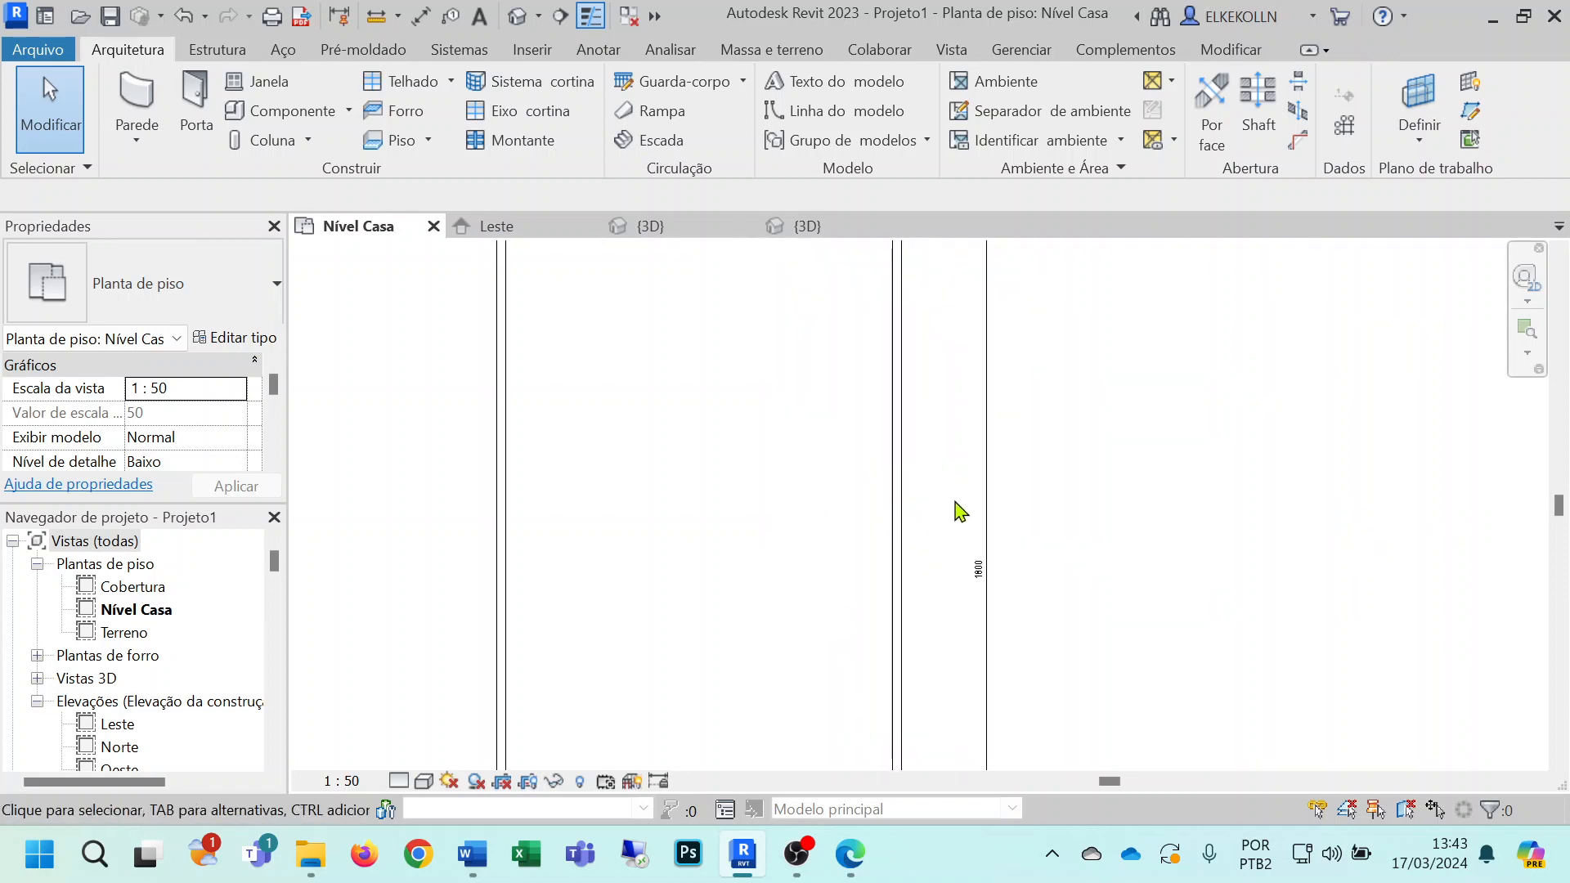
{"action": "scroll", "coordinate": [991, 587], "scroll_direction": "up", "scroll_amount": 4}
{"action": "scroll", "coordinate": [713, 508], "scroll_direction": "down", "scroll_amount": 3}
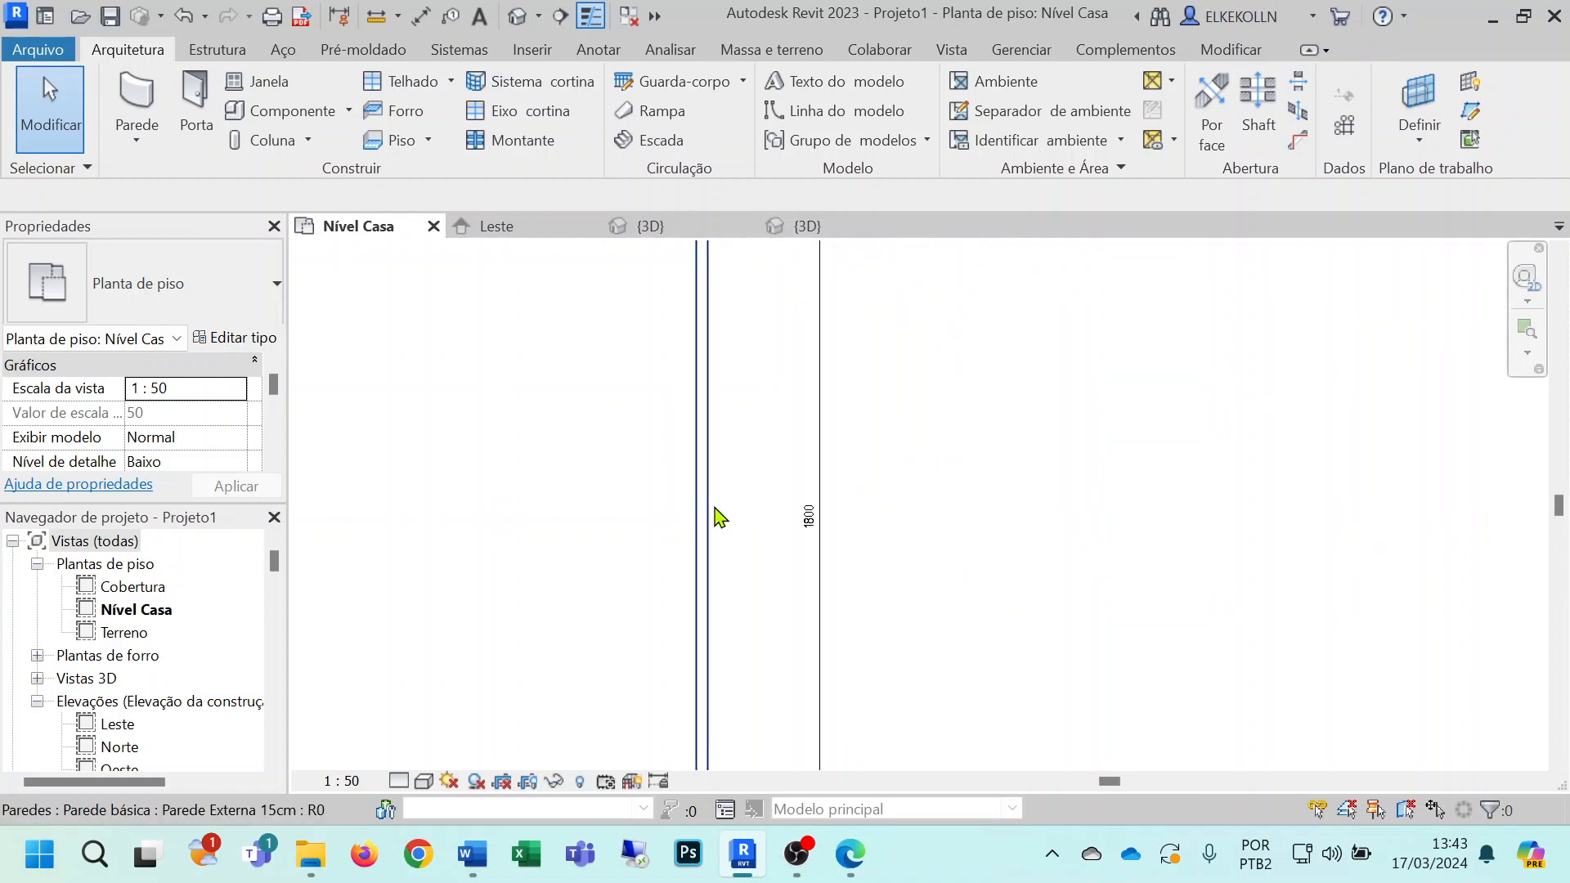
{"action": "scroll", "coordinate": [695, 531], "scroll_direction": "down", "scroll_amount": 5}
{"action": "middle_click_drag", "start_coordinate": [670, 554], "coordinate": [761, 564]}
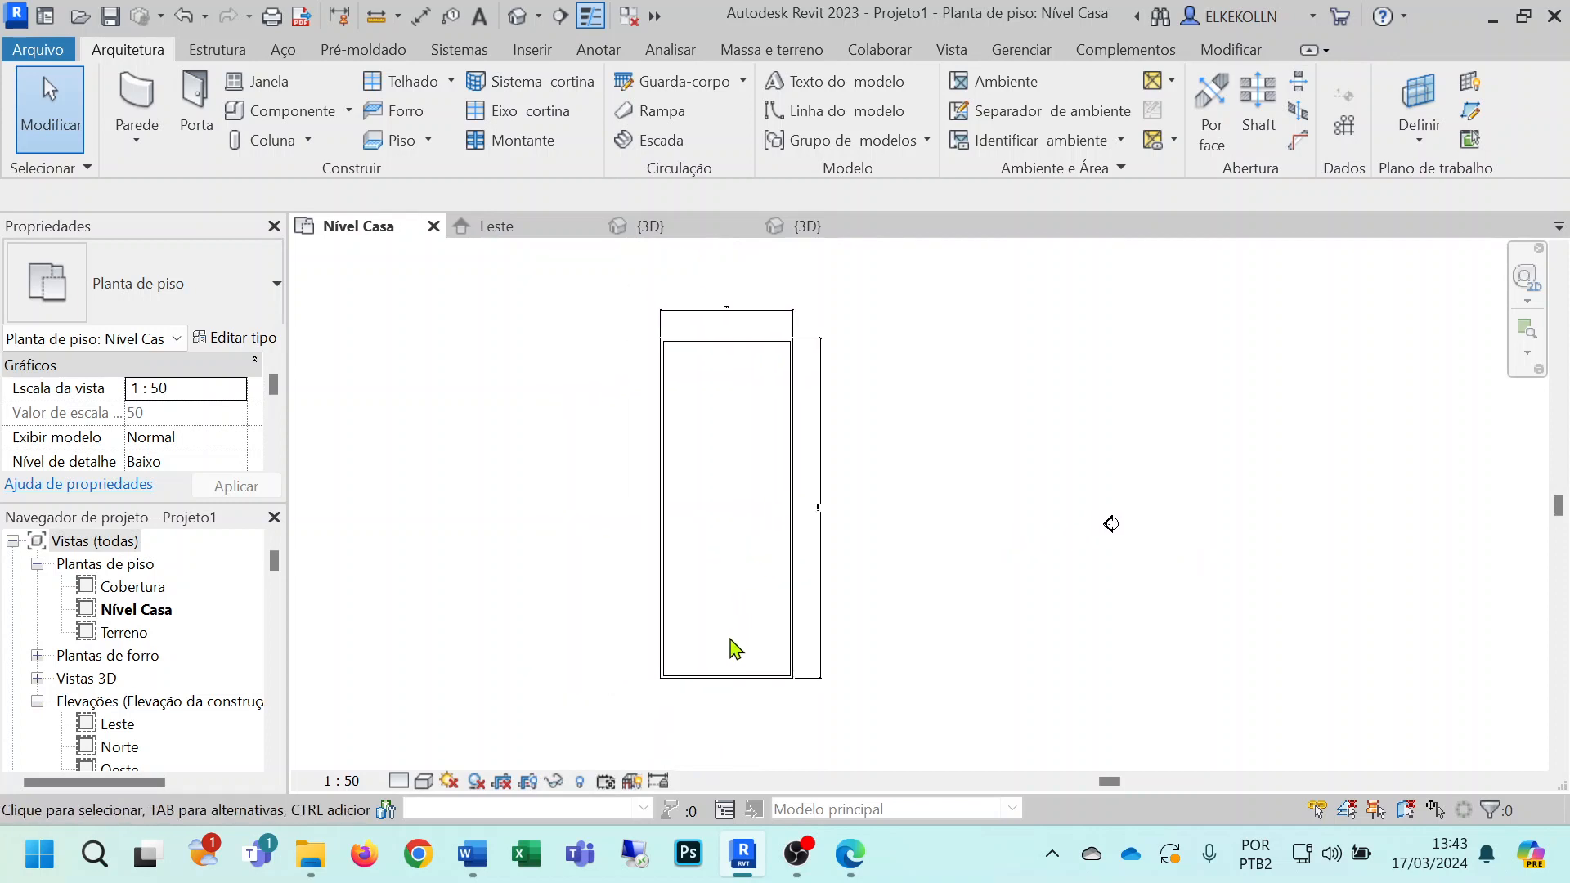
{"action": "left_click", "coordinate": [732, 683]}
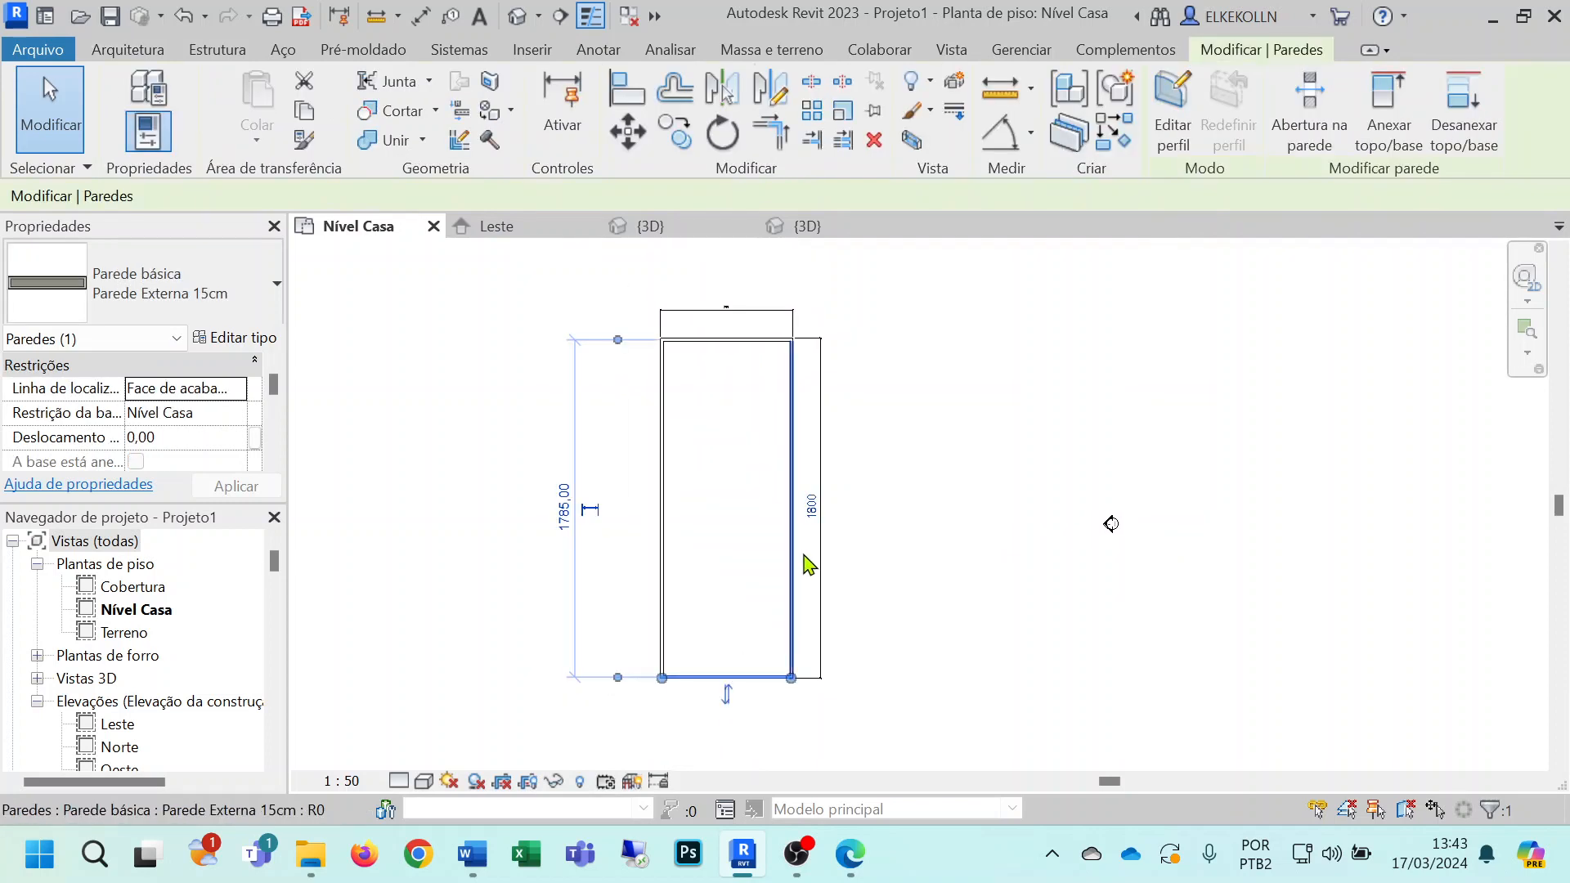
{"action": "scroll", "coordinate": [807, 550], "scroll_direction": "up", "scroll_amount": 2}
{"action": "left_click", "coordinate": [832, 493]}
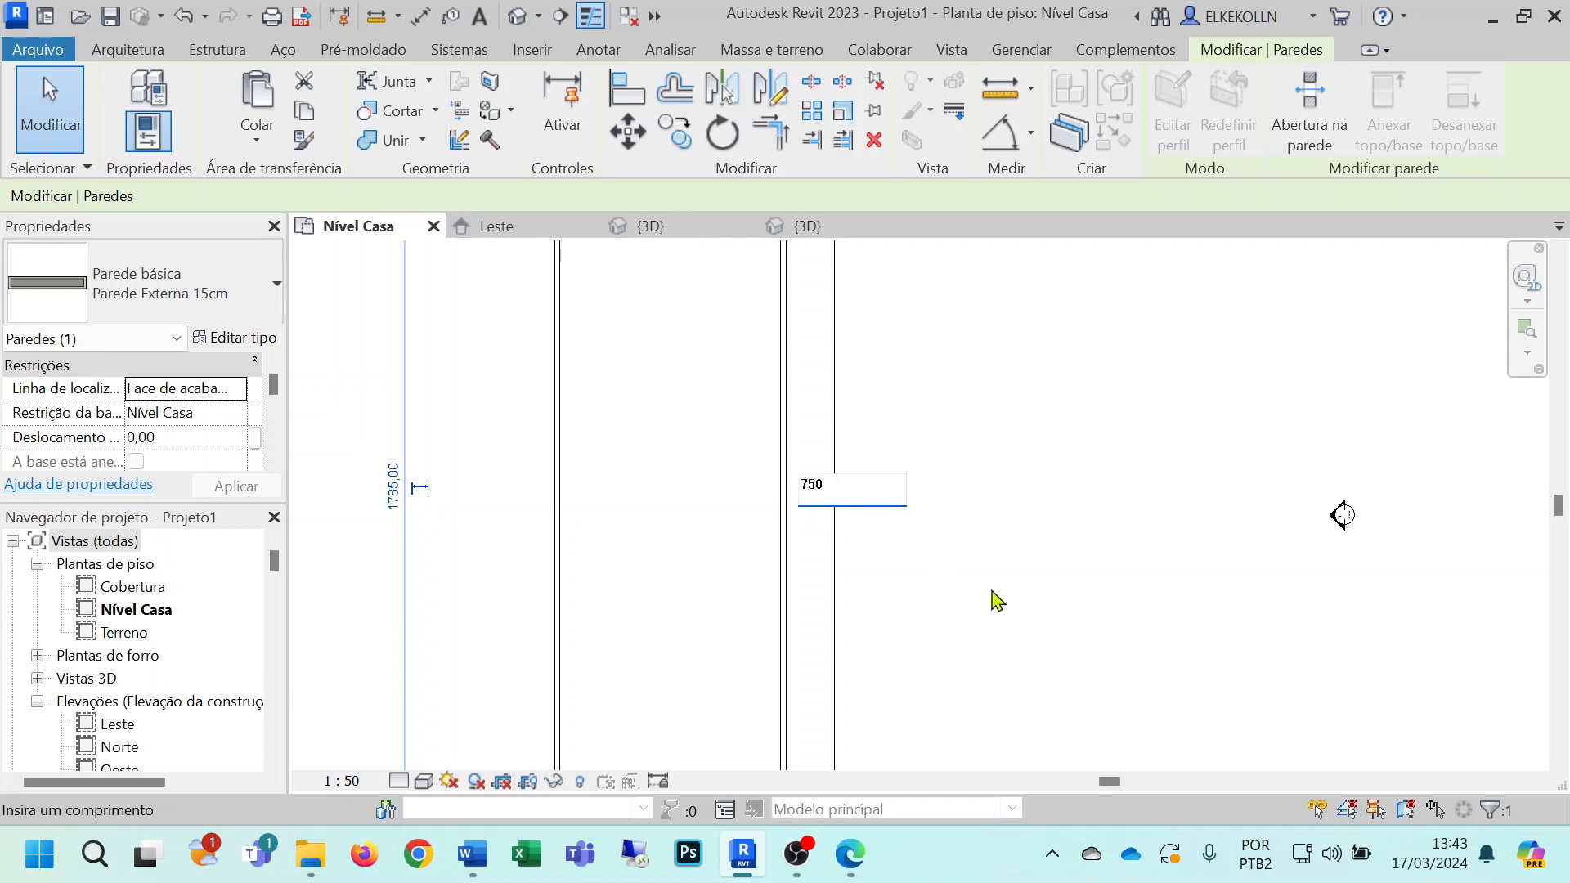
{"action": "type", "text": "750"}
{"action": "key", "text": "Return"}
{"action": "key", "text": "Escape"}
Step: Move the four external walls together with their two dimensions so the house sits centred between the four elevation markers
{"action": "scroll", "coordinate": [965, 540], "scroll_direction": "down", "scroll_amount": 4}
{"action": "middle_click_drag", "start_coordinate": [912, 484], "coordinate": [883, 626]}
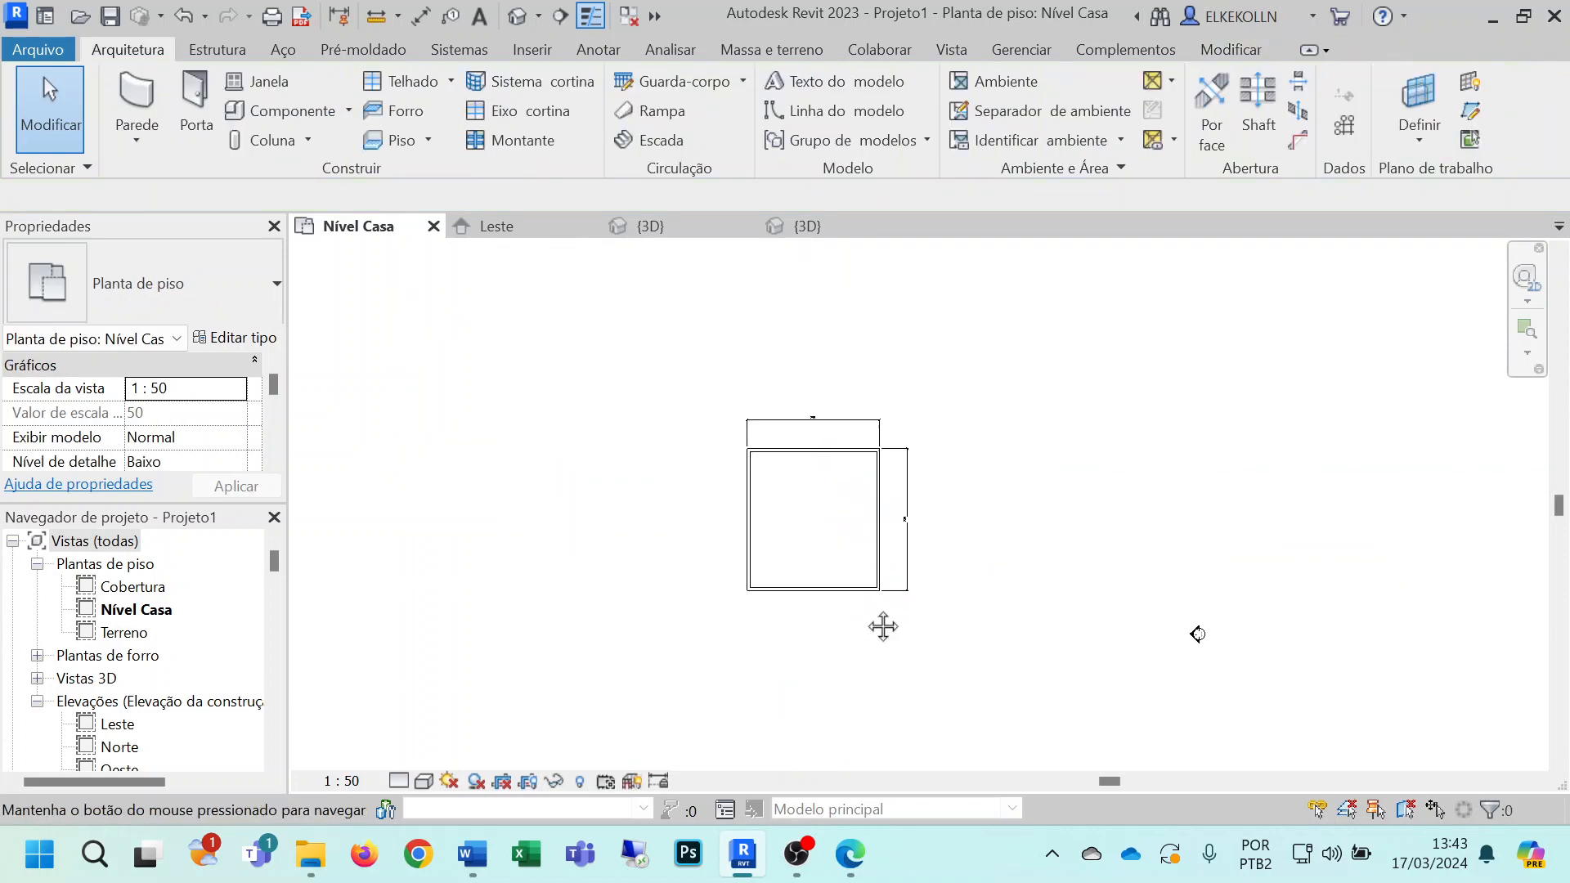
{"action": "scroll", "coordinate": [946, 508], "scroll_direction": "up", "scroll_amount": 3}
{"action": "scroll", "coordinate": [948, 515], "scroll_direction": "down", "scroll_amount": 5}
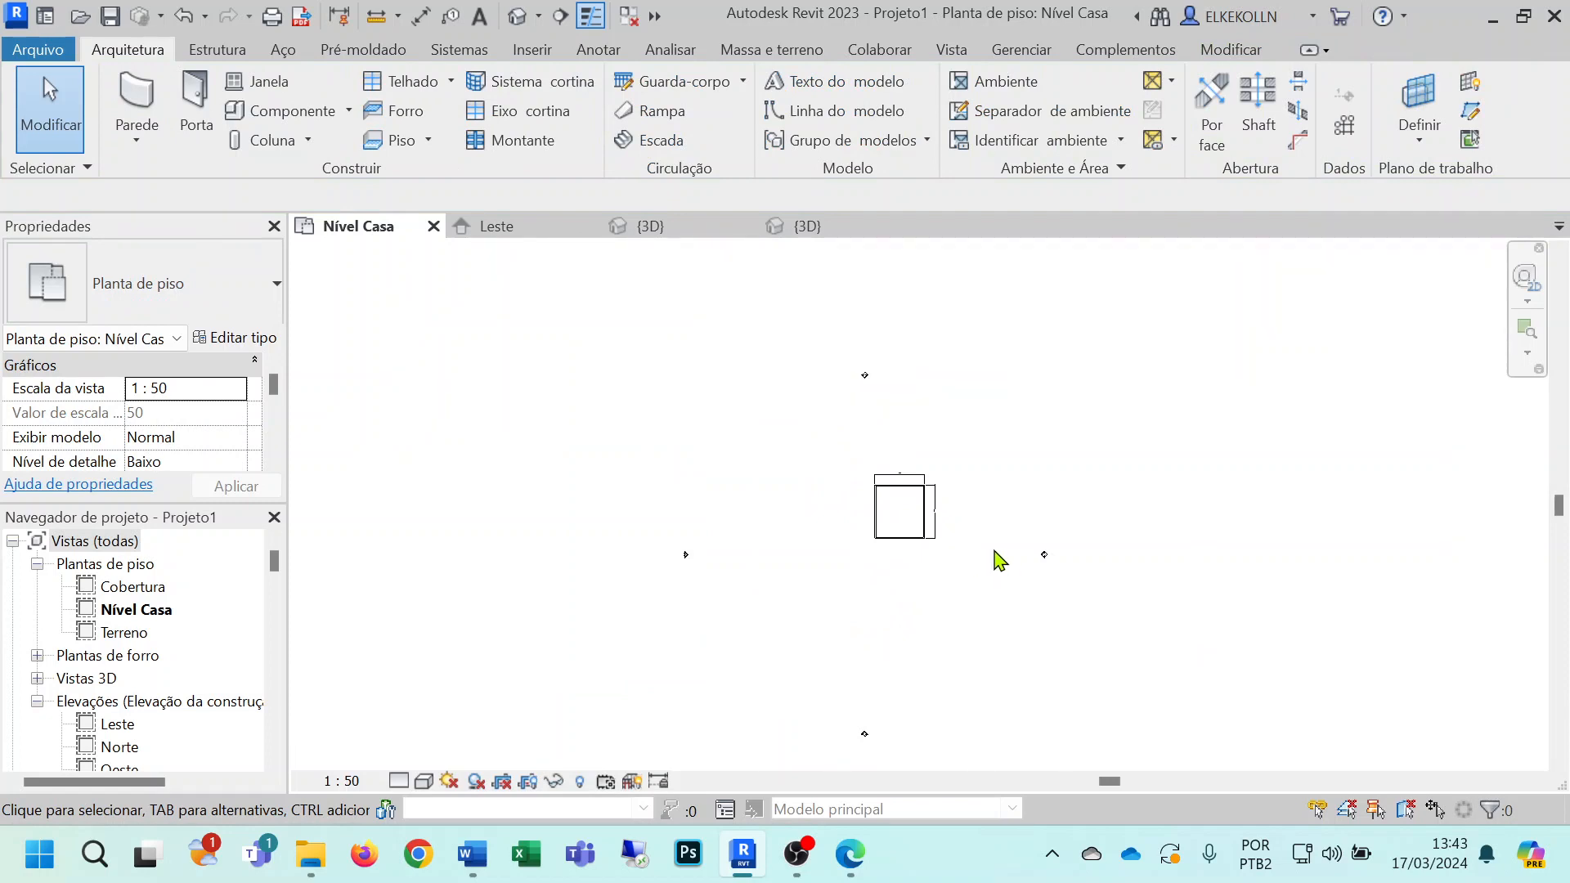
{"action": "left_click_drag", "start_coordinate": [804, 447], "coordinate": [966, 579]}
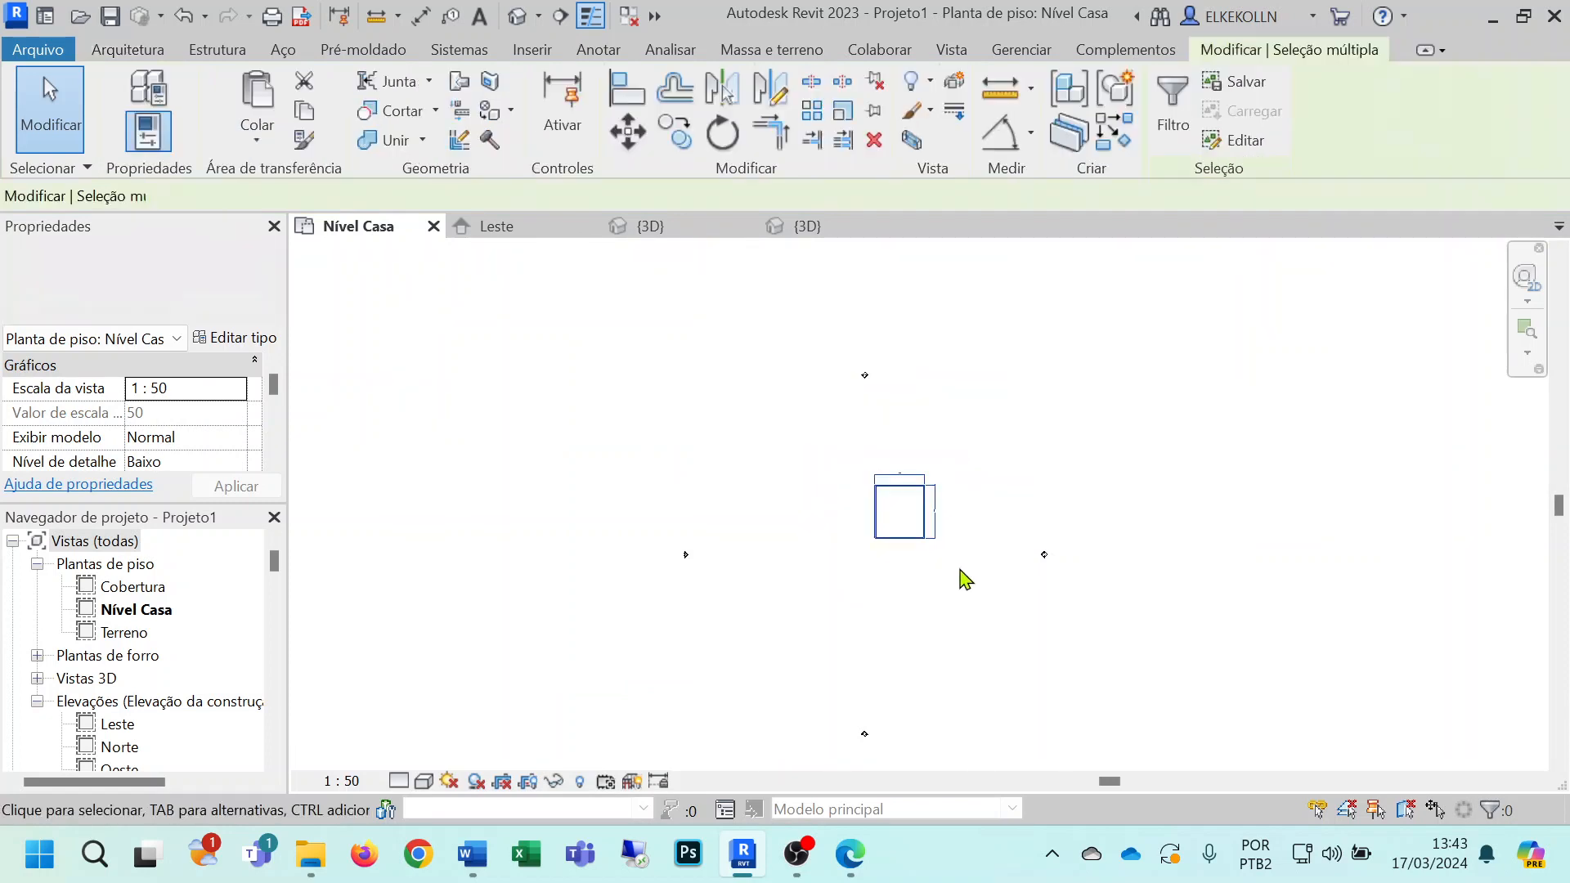
{"action": "left_click", "coordinate": [627, 131]}
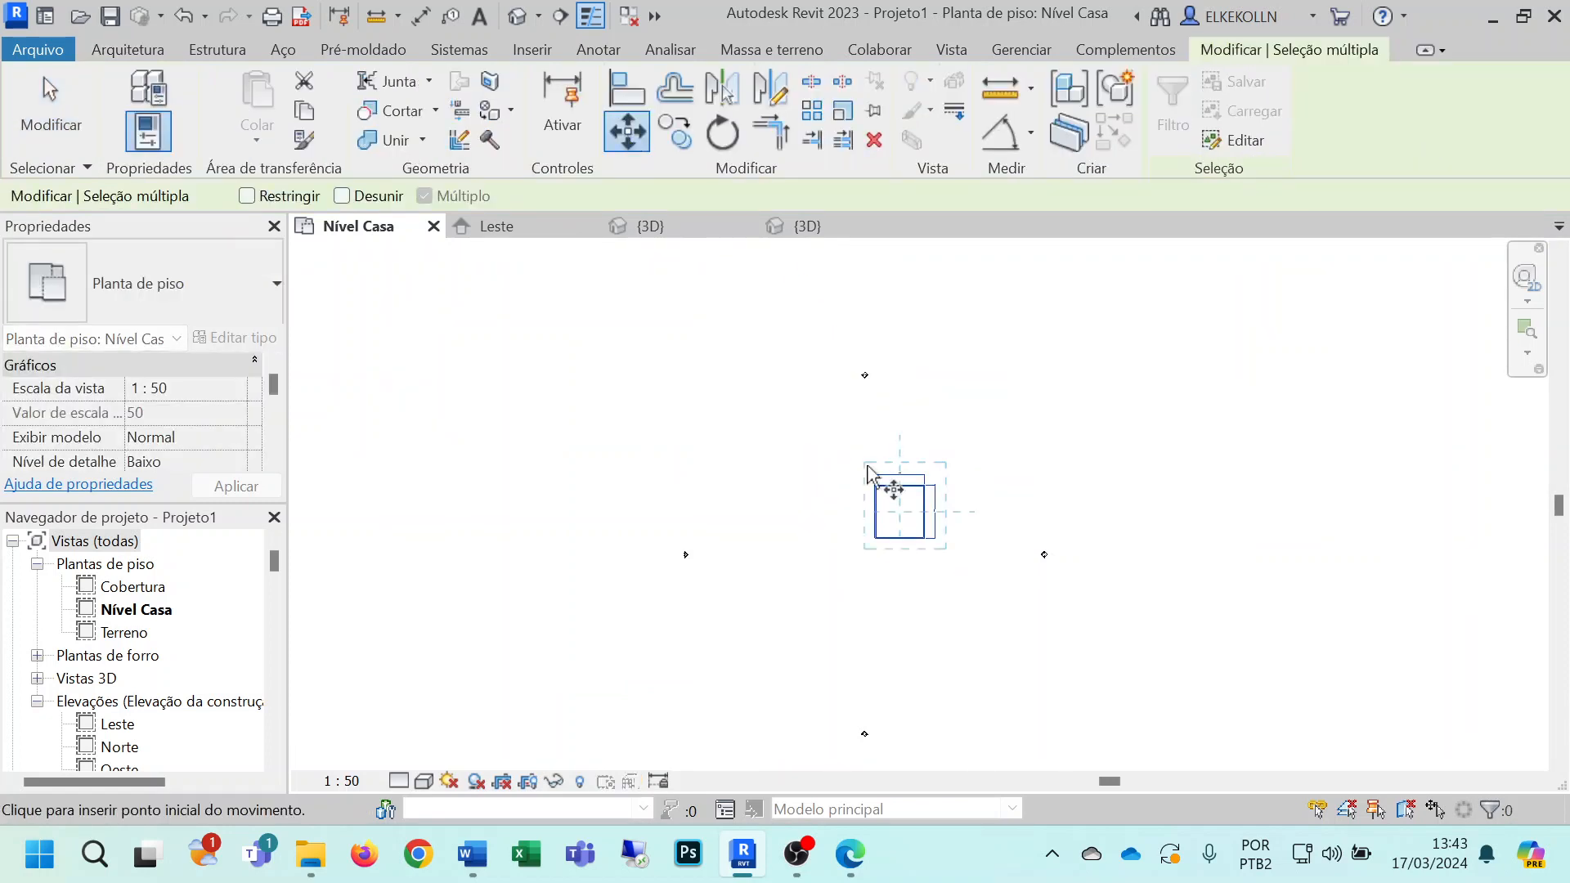
{"action": "left_click", "coordinate": [887, 516]}
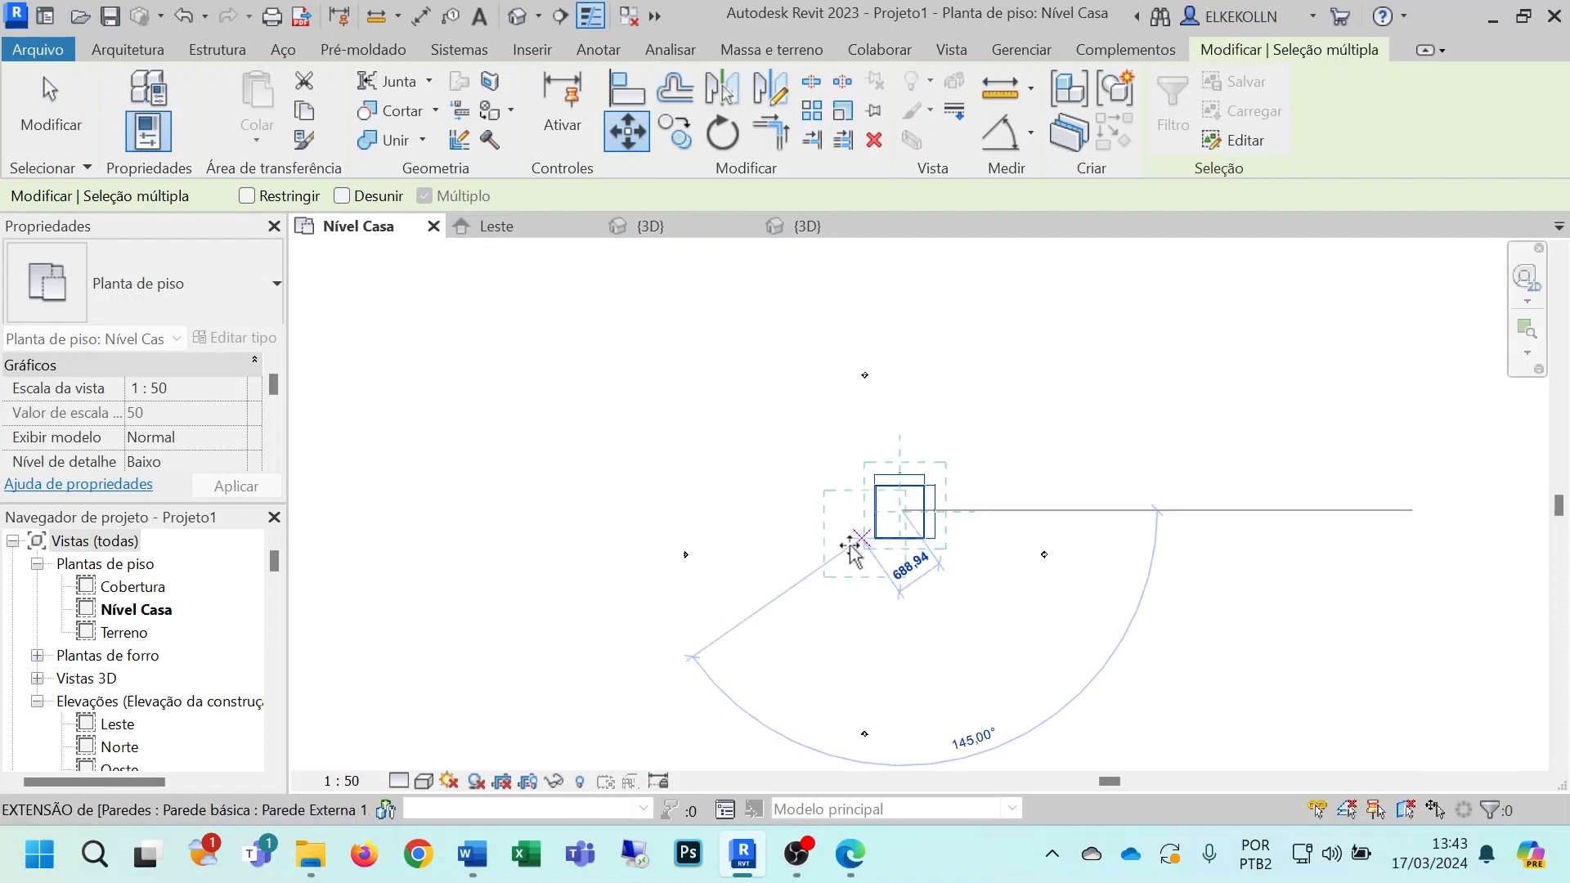
{"action": "left_click", "coordinate": [847, 543]}
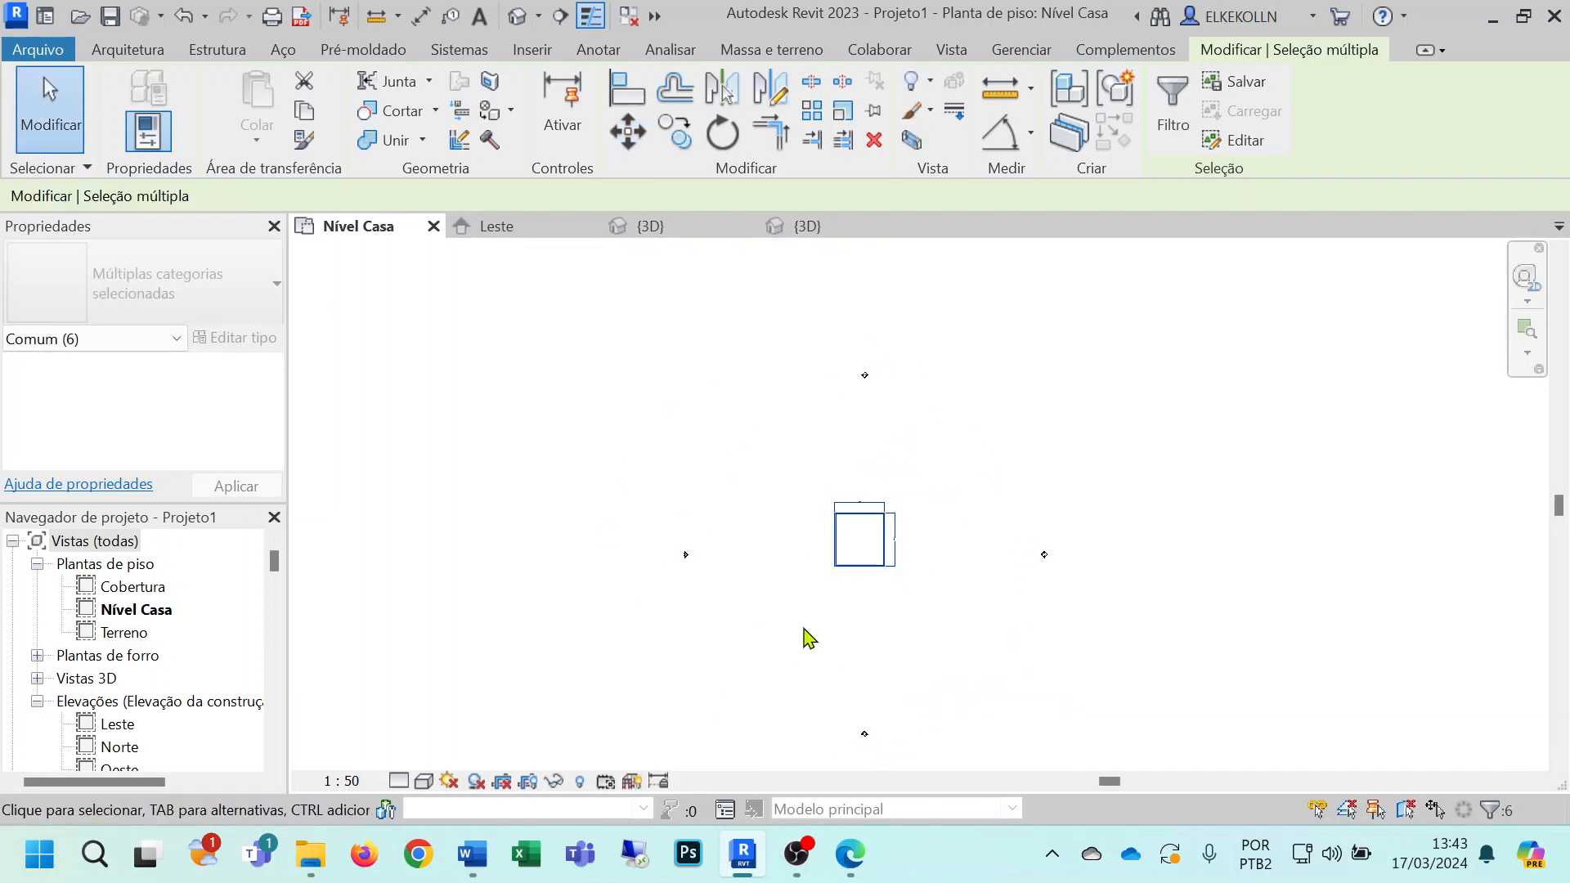
{"action": "scroll", "coordinate": [867, 547], "scroll_direction": "up", "scroll_amount": 5}
{"action": "left_click", "coordinate": [900, 561]}
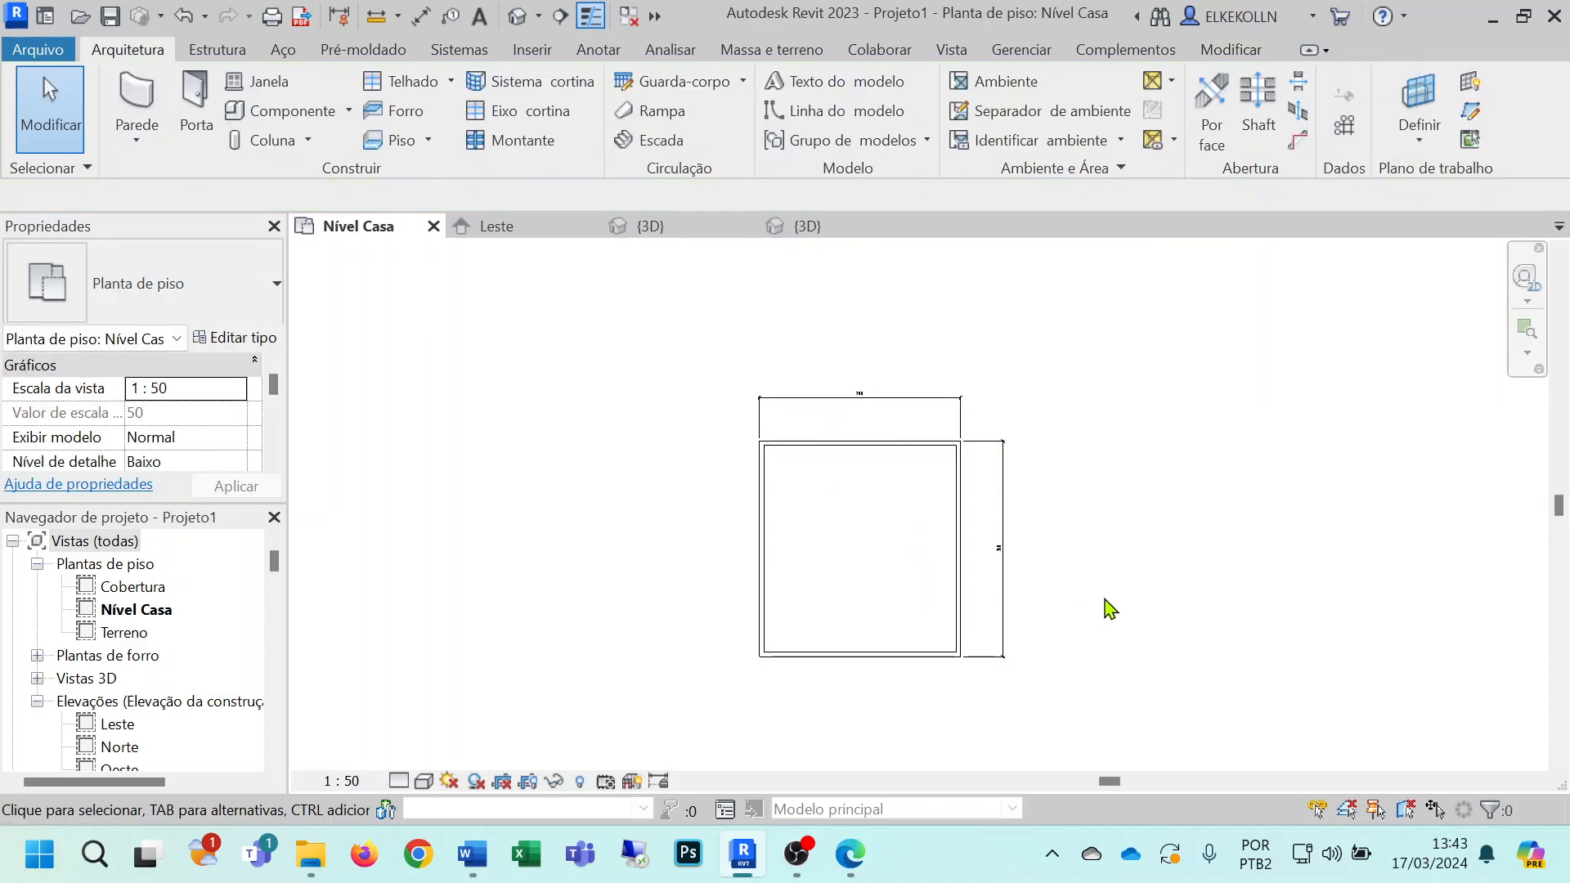
Step: Examine the overall width and length dimensions in the floor plan and the four external walls in the 3D view
{"action": "scroll", "coordinate": [906, 420], "scroll_direction": "up", "scroll_amount": 3}
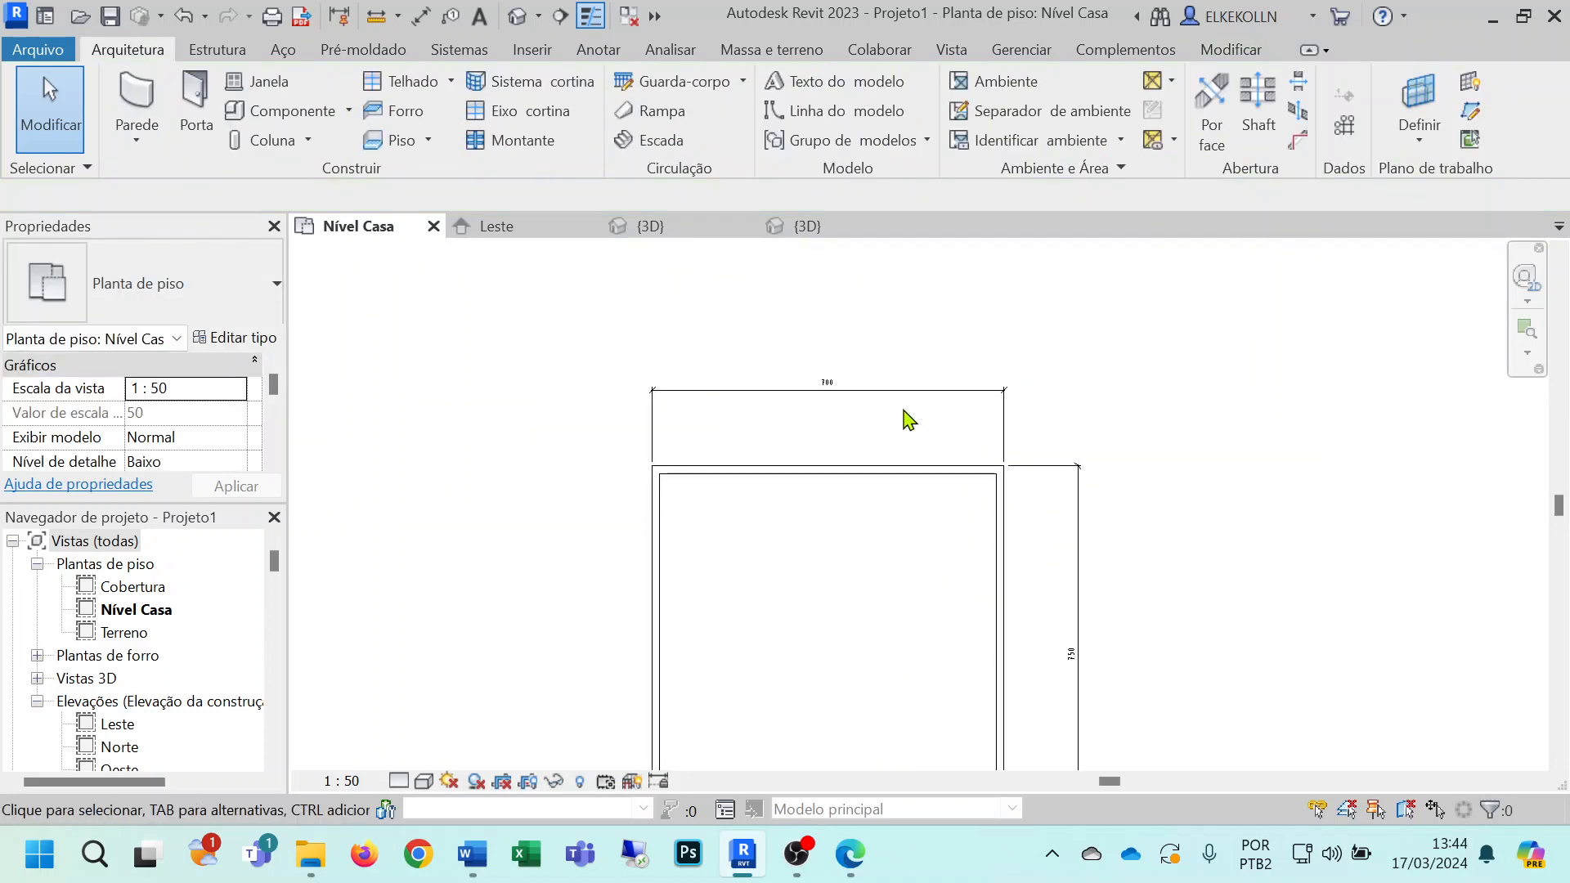
{"action": "scroll", "coordinate": [811, 515], "scroll_direction": "up", "scroll_amount": 2}
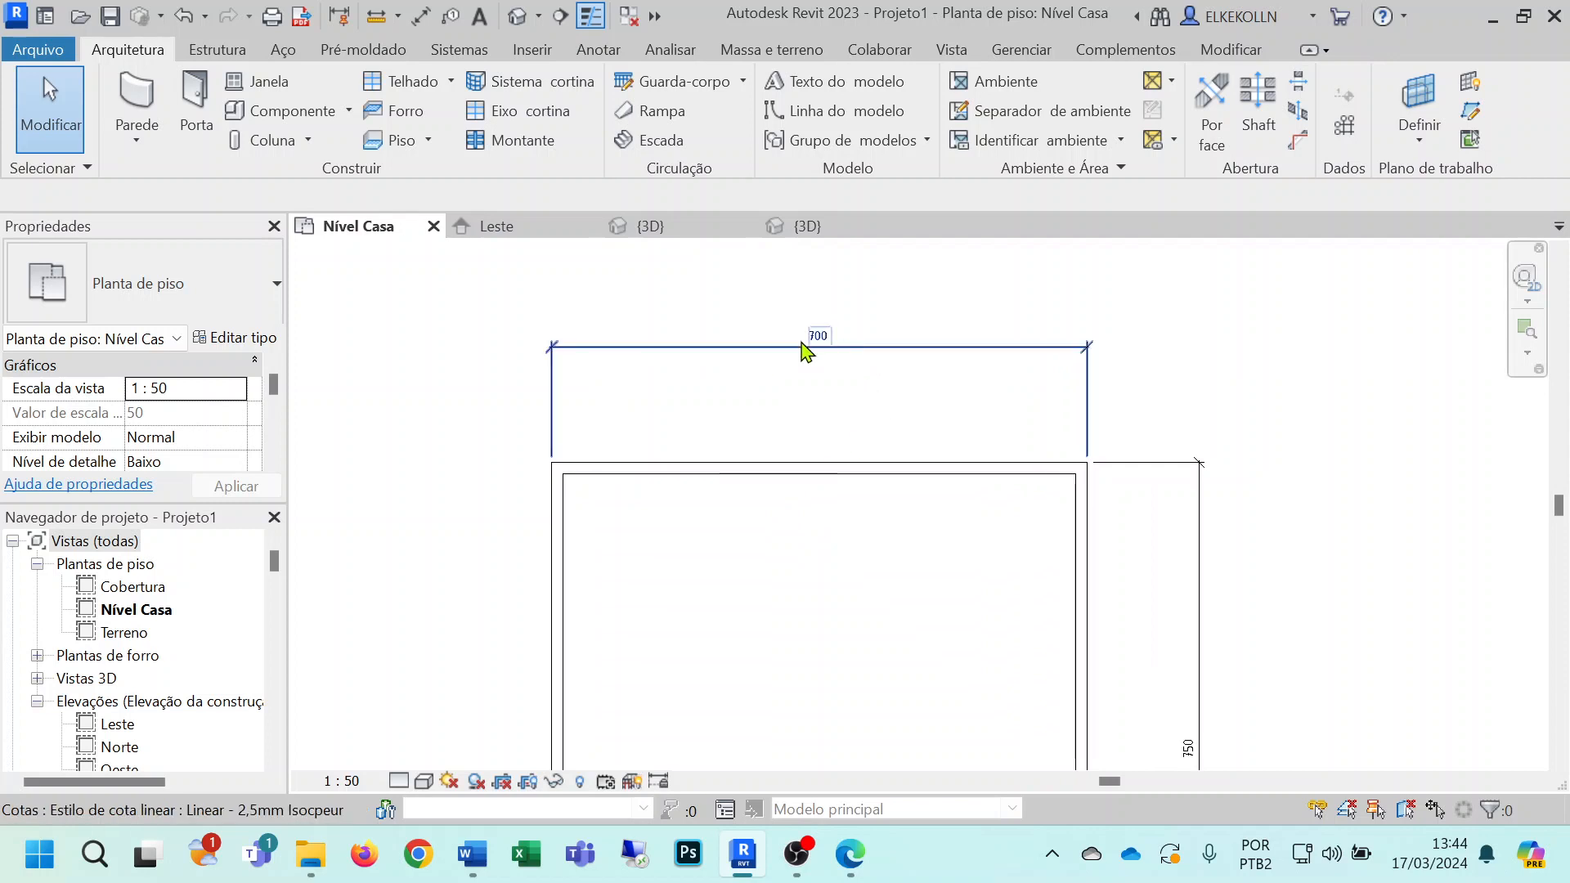
{"action": "middle_click_drag", "start_coordinate": [985, 619], "coordinate": [843, 251]}
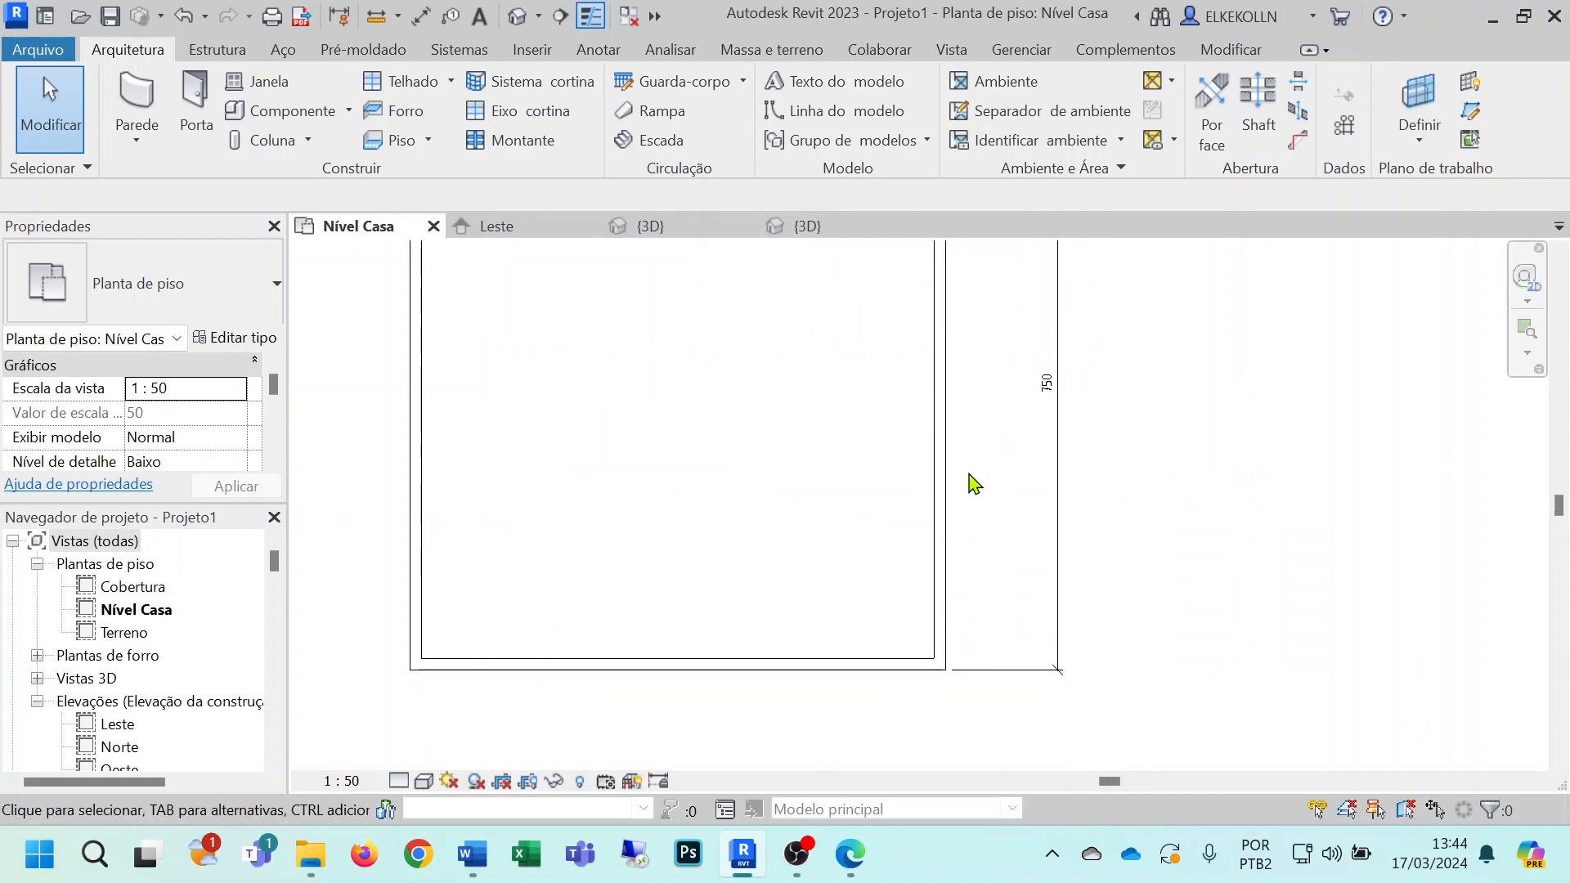
{"action": "scroll", "coordinate": [1001, 528], "scroll_direction": "down", "scroll_amount": 3}
{"action": "left_click", "coordinate": [803, 229]}
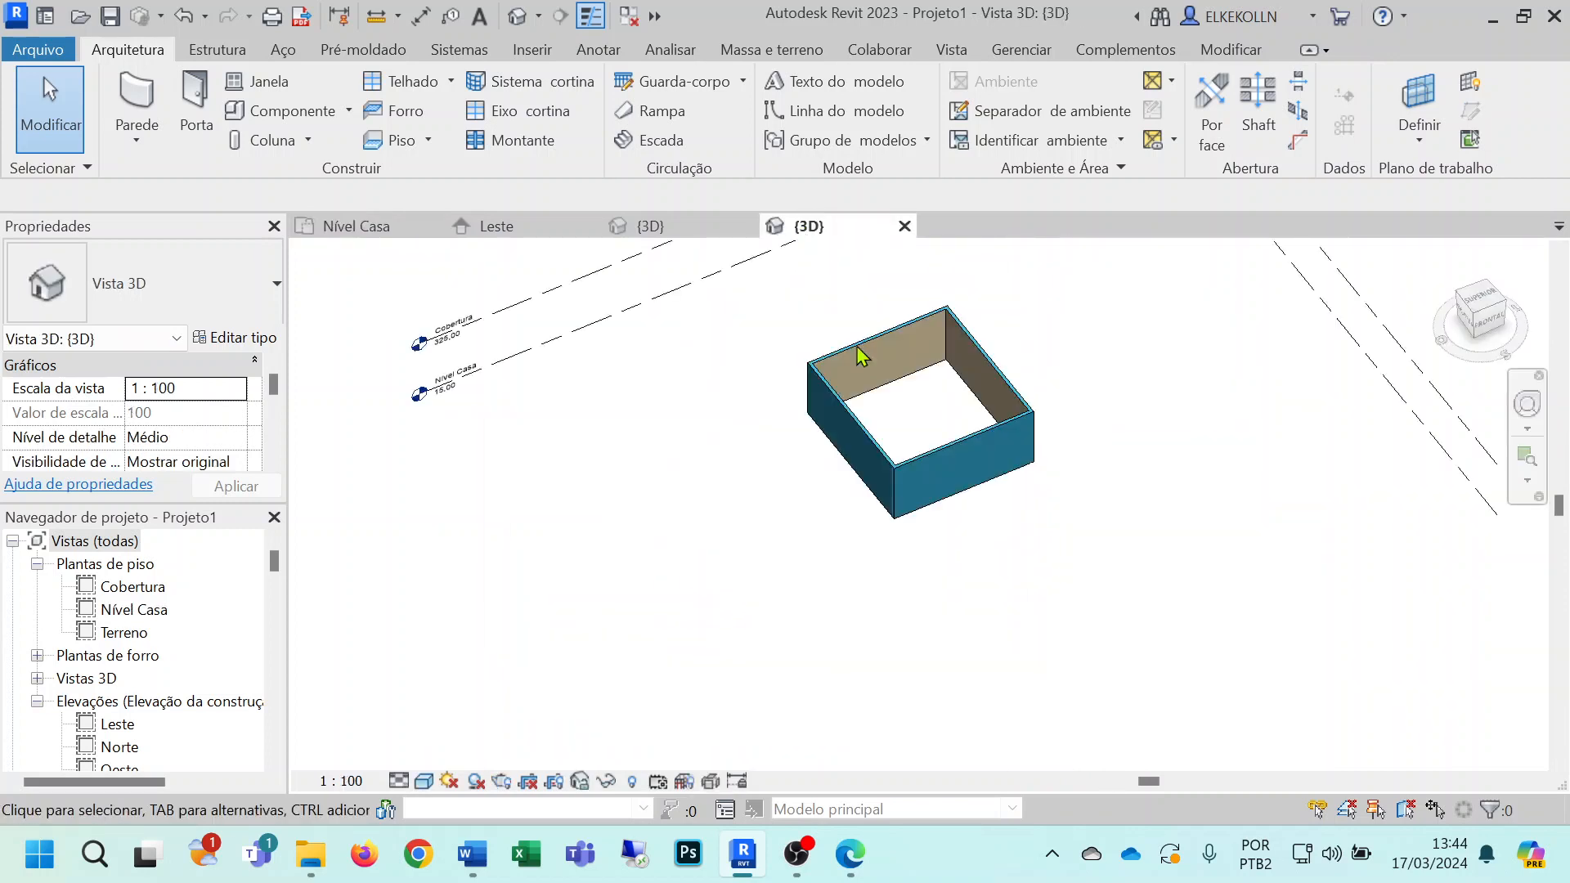
{"action": "middle_click_drag", "start_coordinate": [759, 553], "coordinate": [790, 337], "text": "shift"}
{"action": "middle_click_drag", "start_coordinate": [779, 434], "coordinate": [789, 523], "text": "shift"}
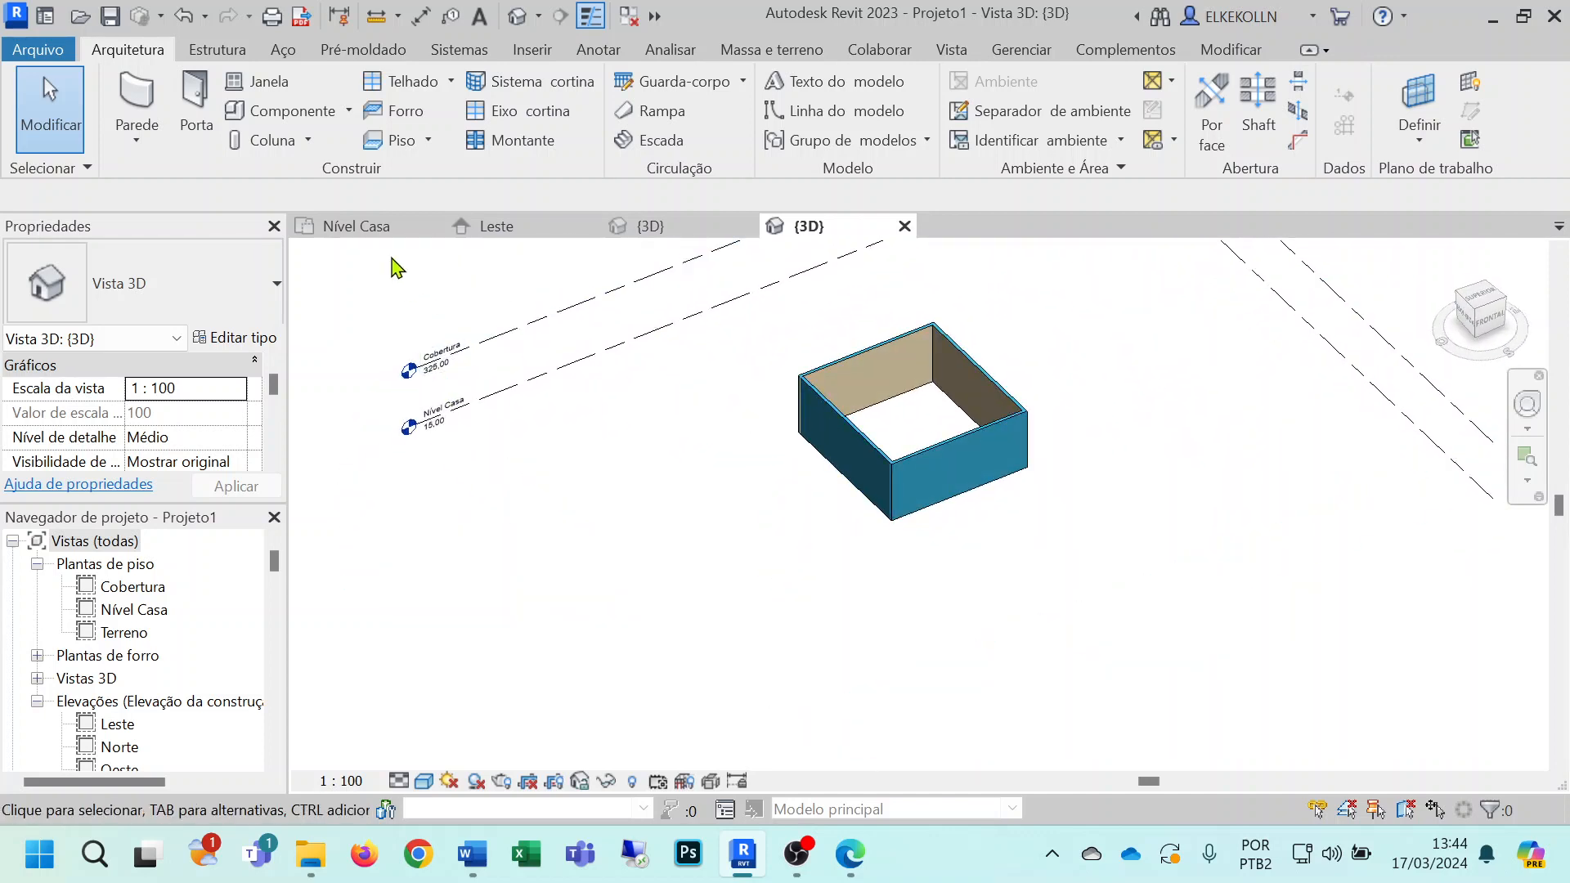
Step: Delete the overall width dimension and the overall length dimension from the Nível Casa floor plan
{"action": "left_click", "coordinate": [409, 229]}
{"action": "scroll", "coordinate": [874, 644], "scroll_direction": "down", "scroll_amount": 4}
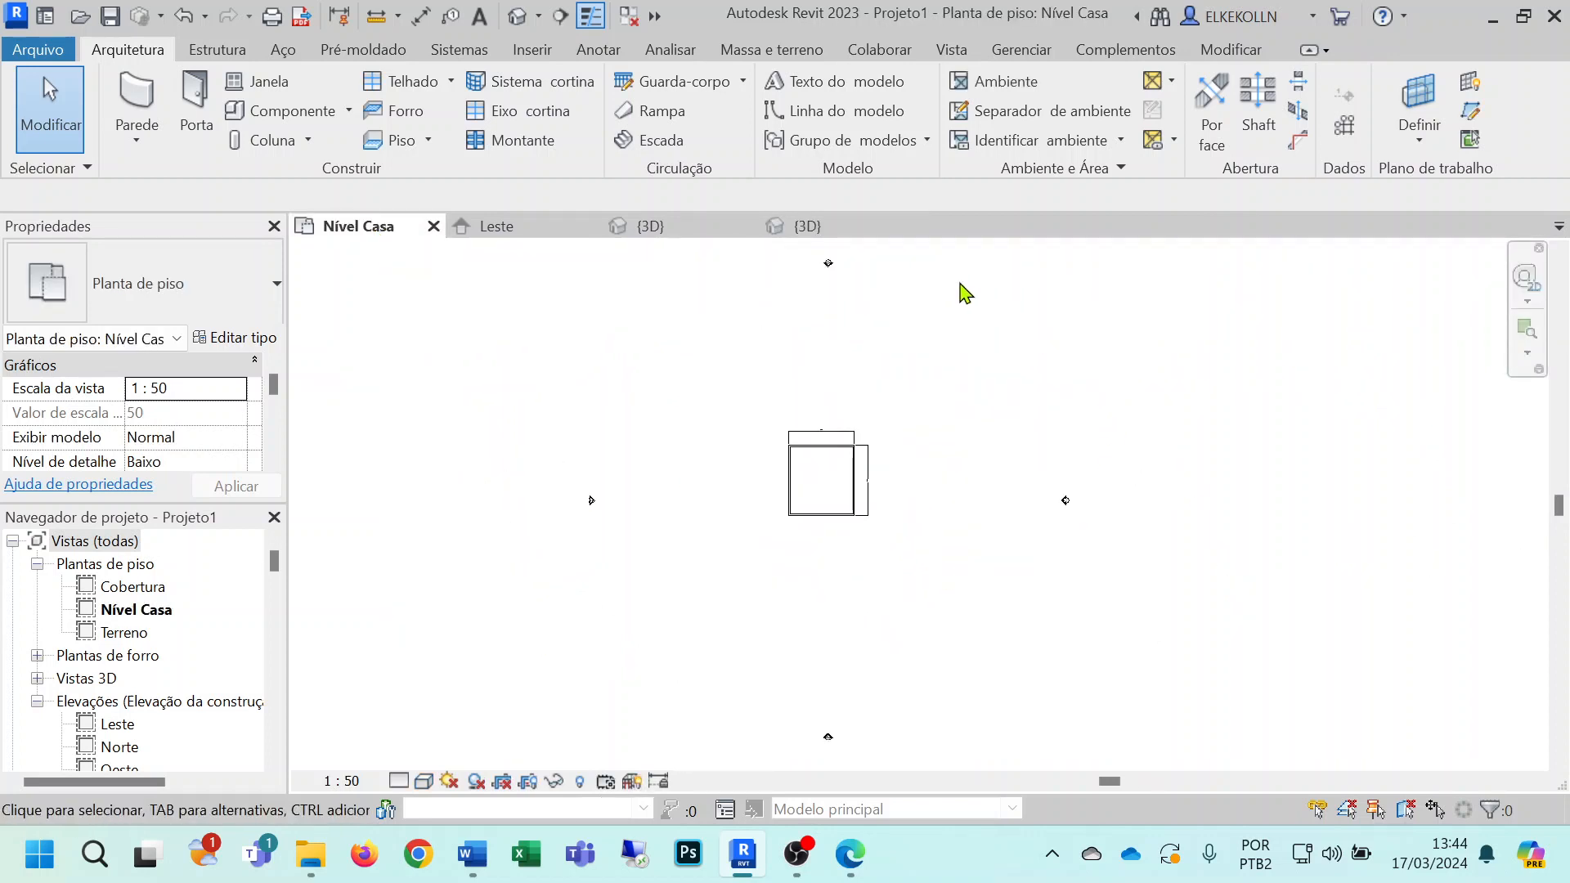
{"action": "scroll", "coordinate": [789, 457], "scroll_direction": "up", "scroll_amount": 5}
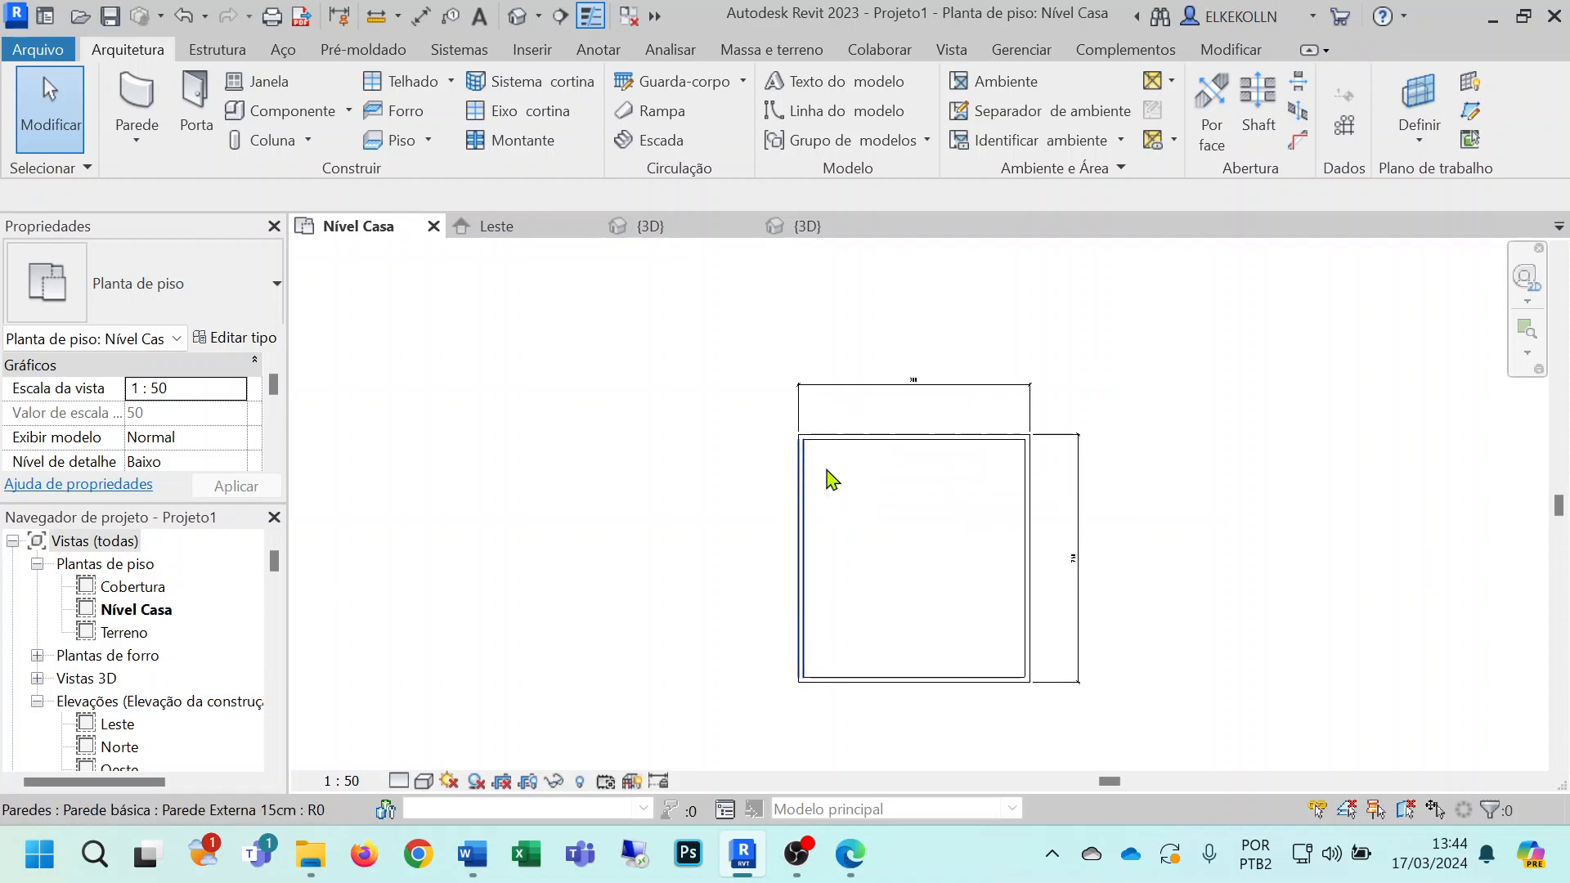
{"action": "left_click", "coordinate": [942, 399]}
{"action": "key", "text": "Delete"}
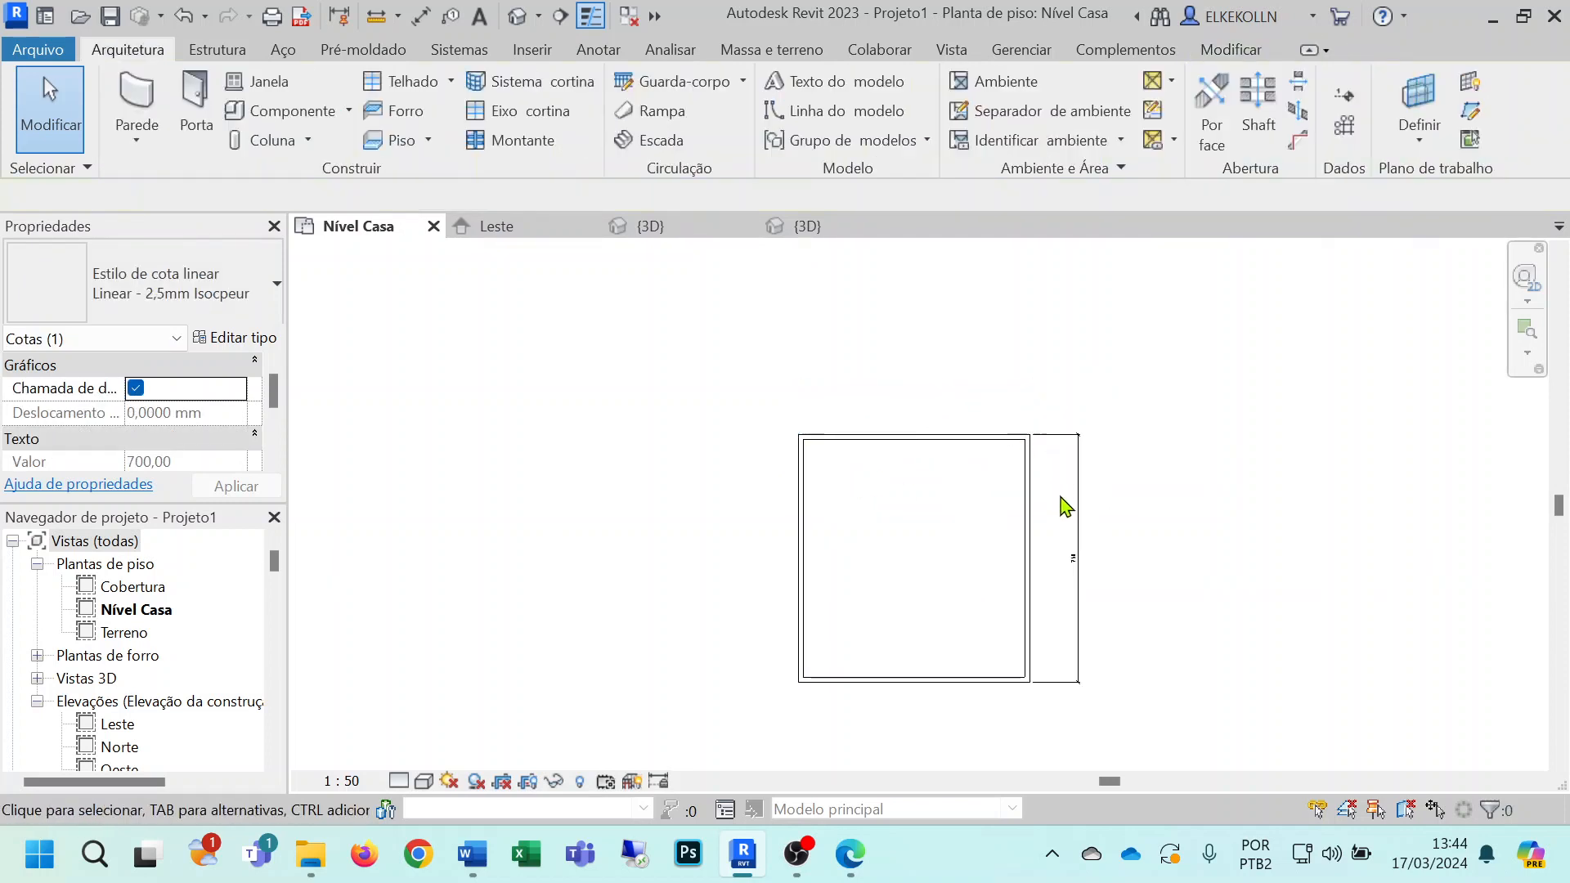
{"action": "left_click", "coordinate": [1076, 561]}
{"action": "key", "text": "Delete"}
{"action": "scroll", "coordinate": [1144, 529], "scroll_direction": "down", "scroll_amount": 3}
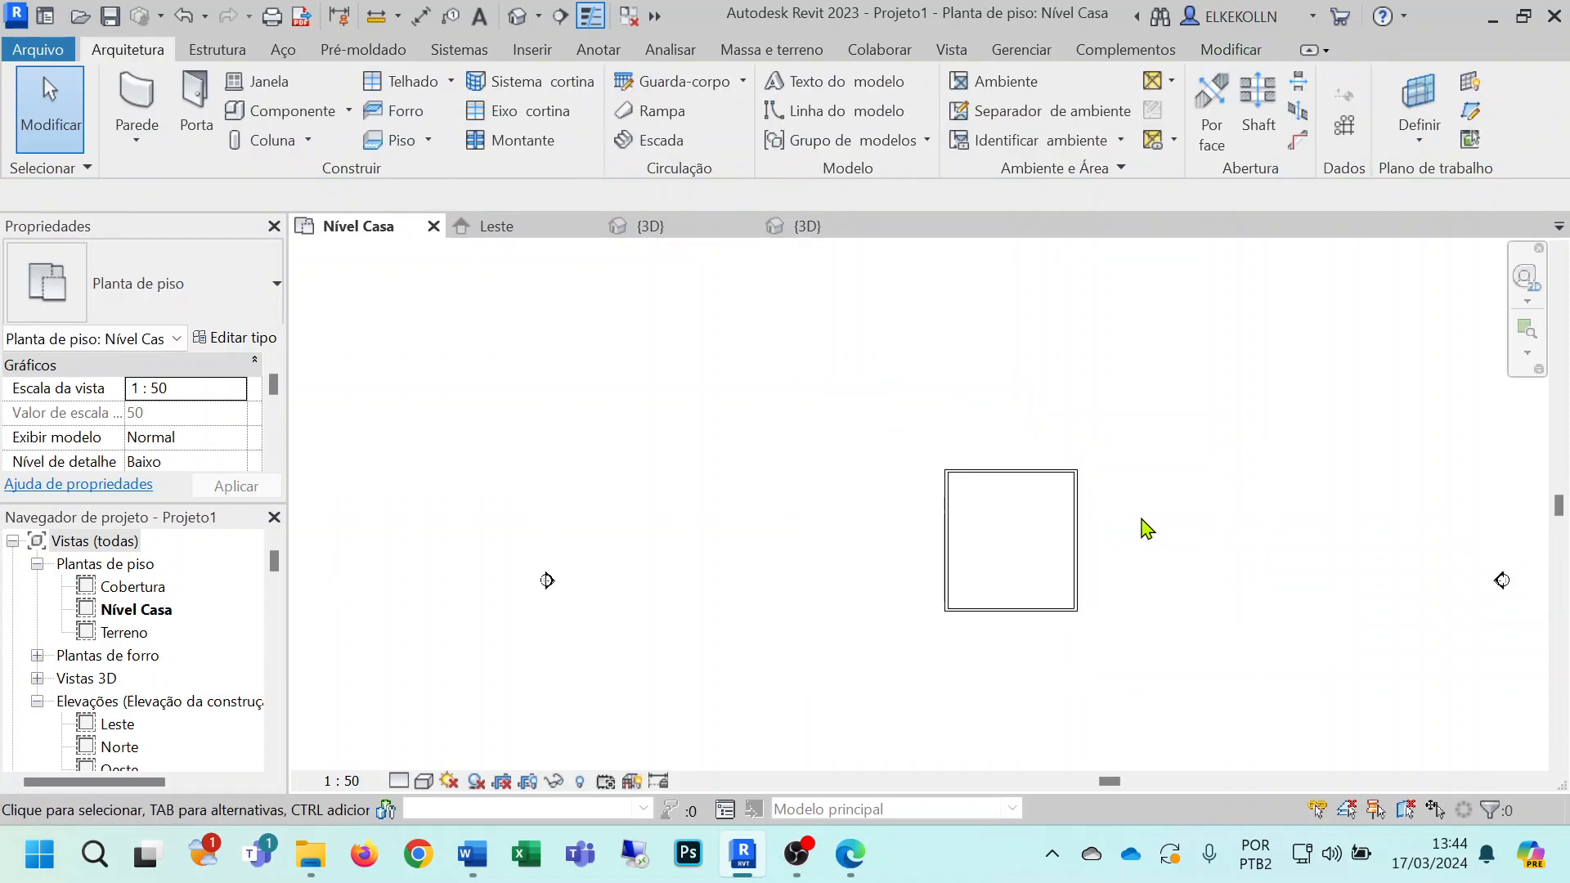
{"action": "middle_click_drag", "start_coordinate": [1145, 525], "coordinate": [1006, 482]}
{"action": "scroll", "coordinate": [1046, 438], "scroll_direction": "down", "scroll_amount": 3}
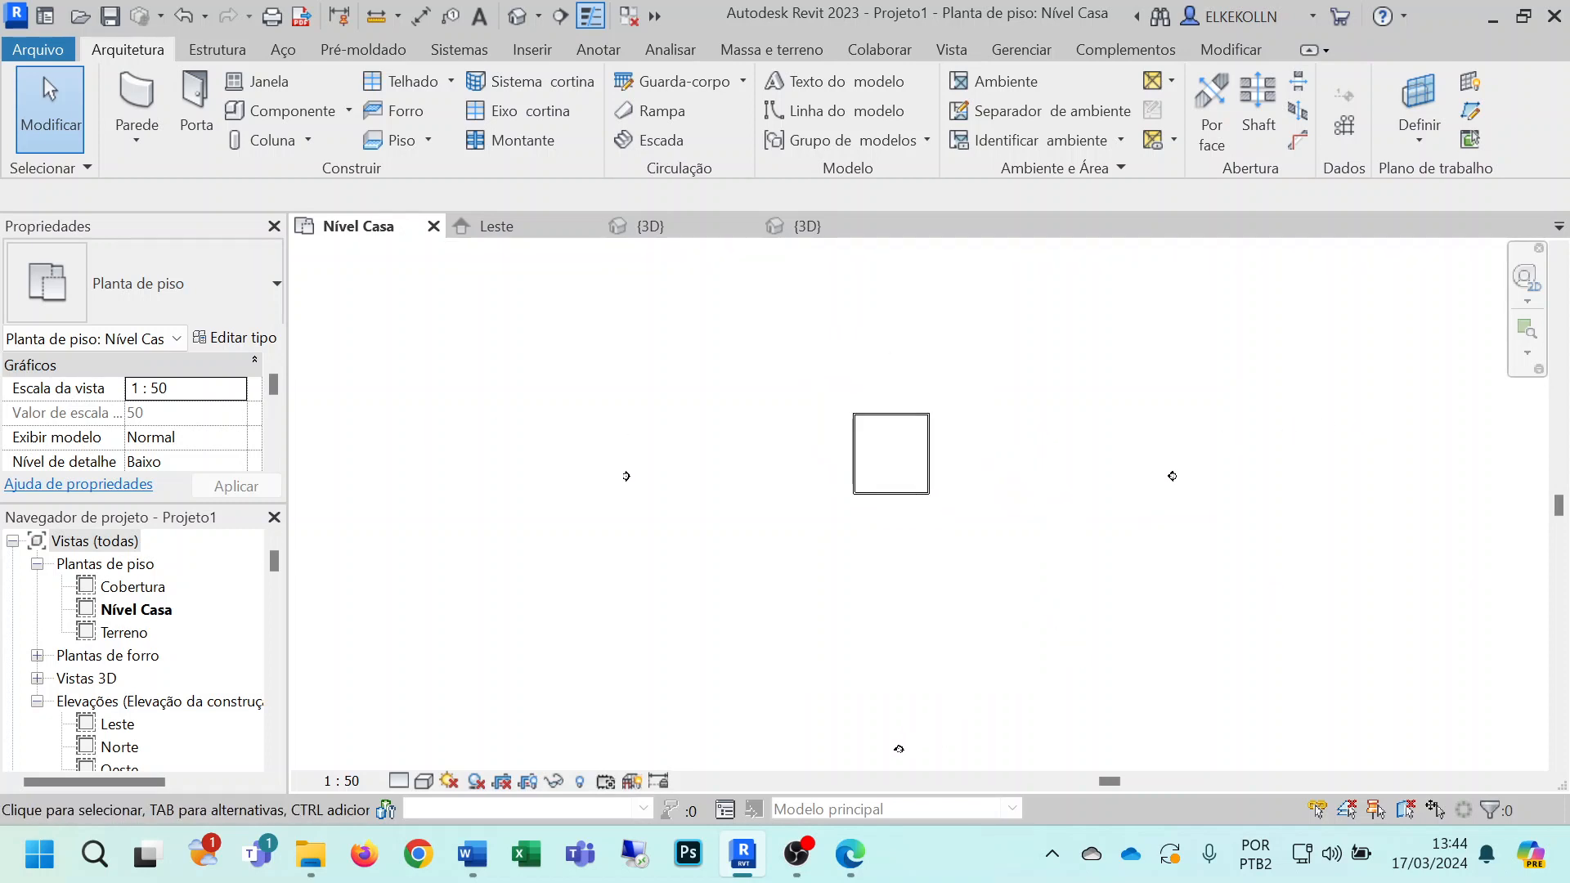